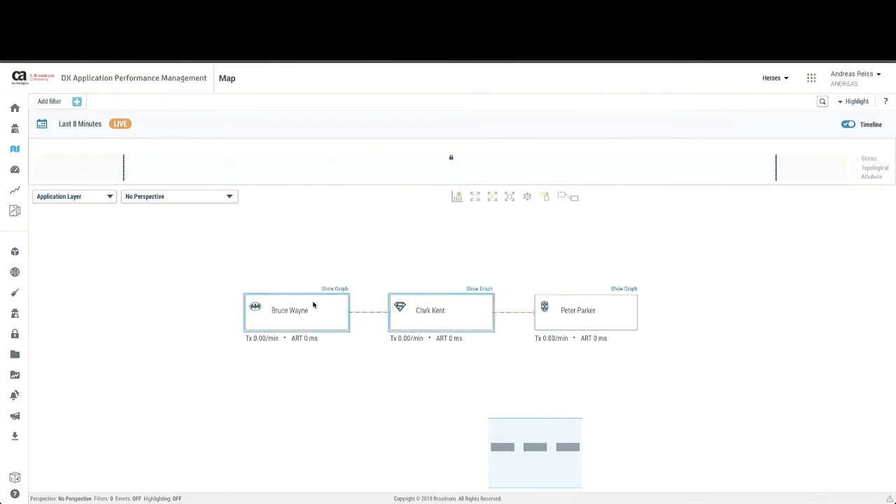
# Review the nodes in the map's Infrastructure Layer and return the map to the Application Layer
pyautogui.click(70, 198)
pyautogui.click(67, 234)
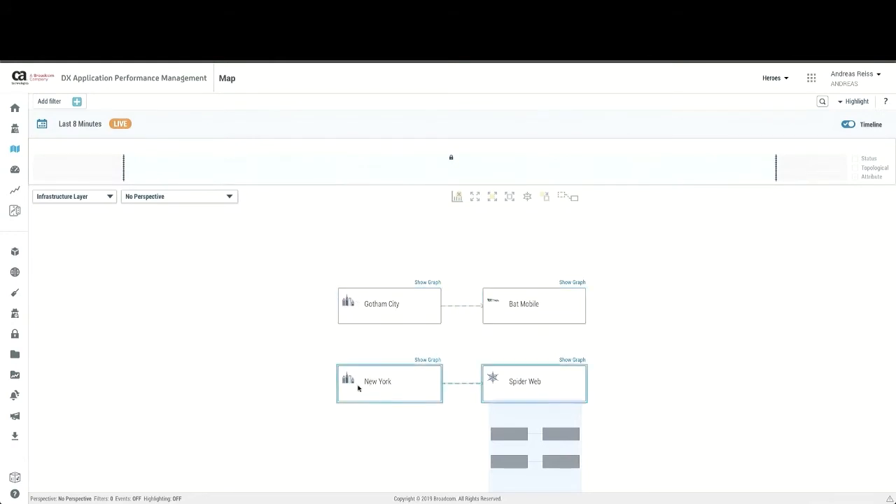
pyautogui.moveTo(614, 316); pyautogui.dragTo(580, 273)
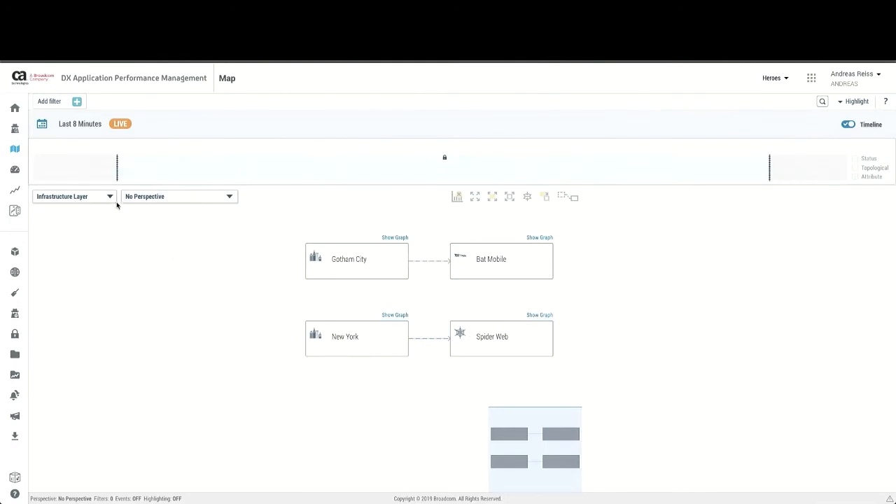
pyautogui.click(72, 198)
pyautogui.click(68, 210)
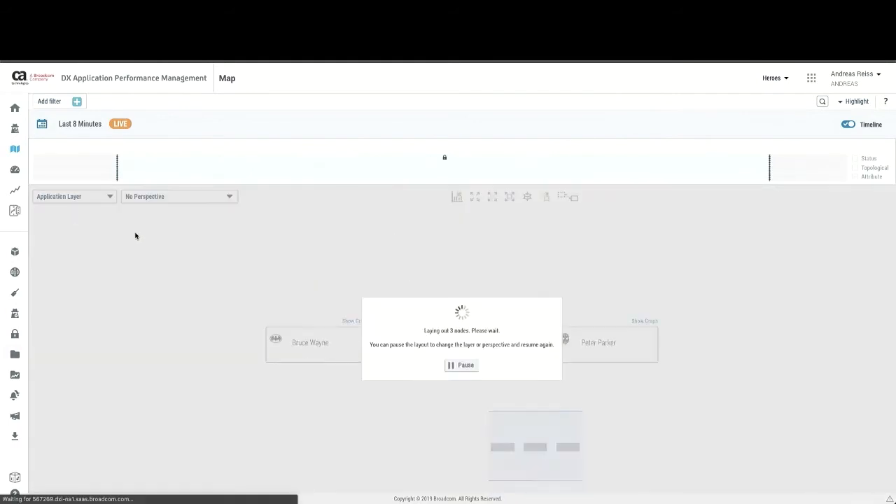
pyautogui.moveTo(450, 274); pyautogui.dragTo(443, 233)
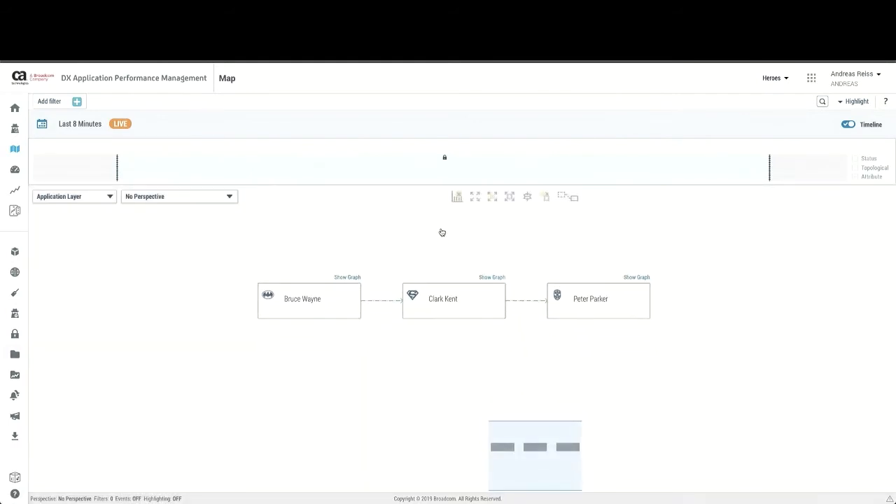
# Open the Batman node's component details and check its metrics in the Metric Browser
pyautogui.click(315, 299)
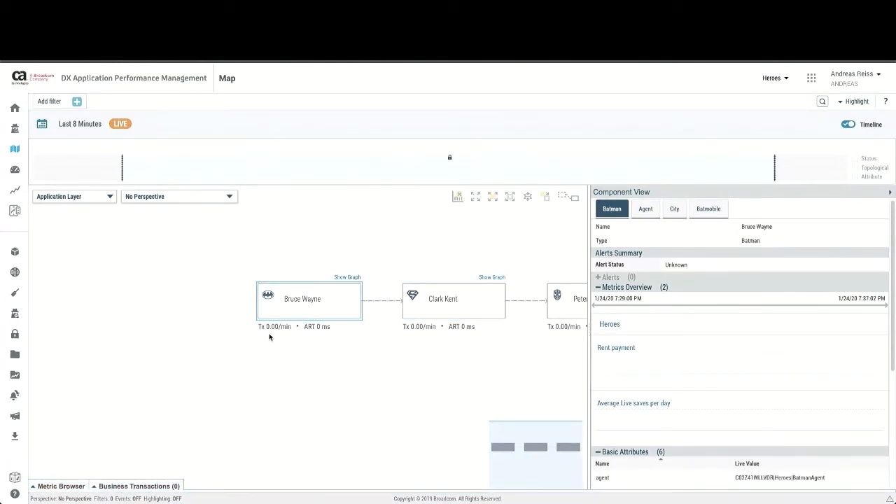
pyautogui.click(61, 486)
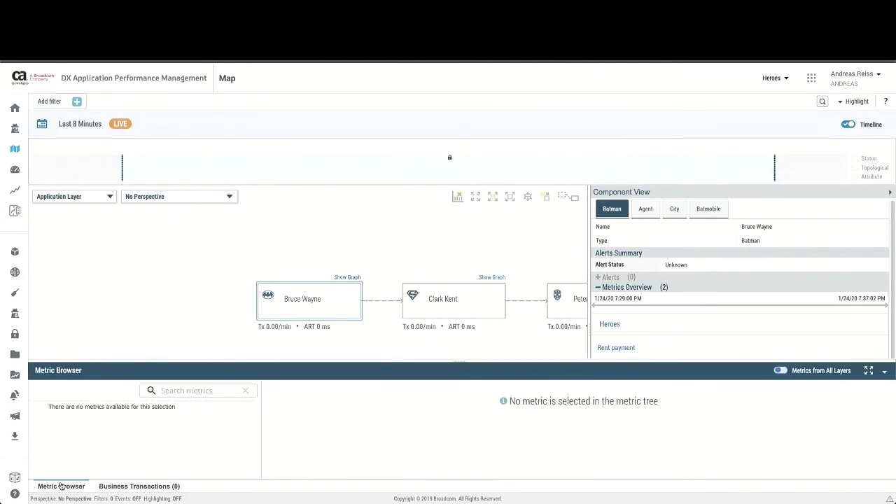
pyautogui.click(885, 372)
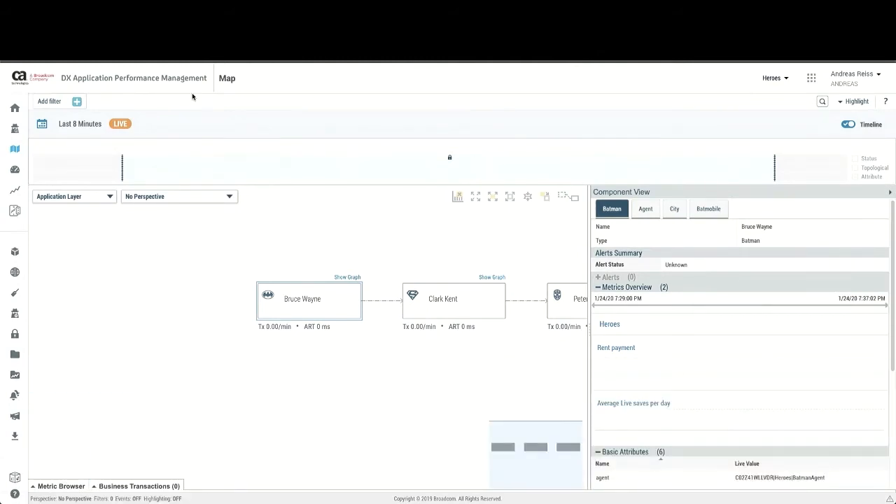
pyautogui.click(106, 128)
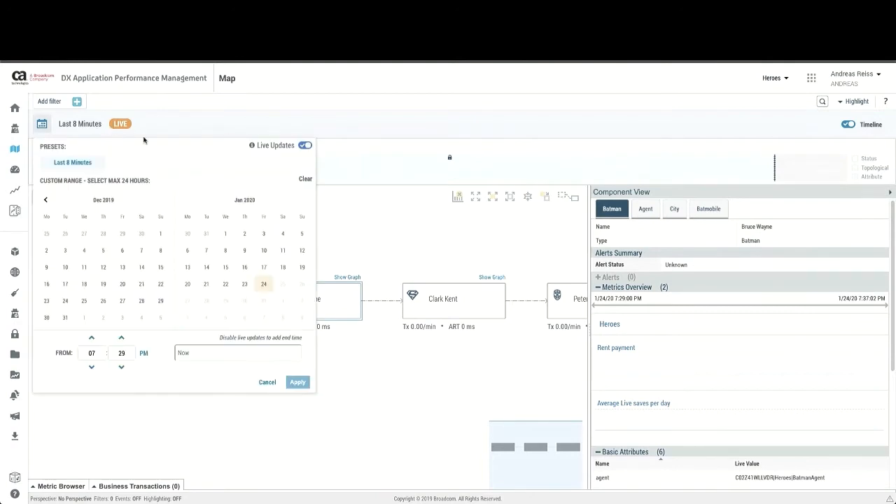
pyautogui.click(306, 145)
pyautogui.click(376, 181)
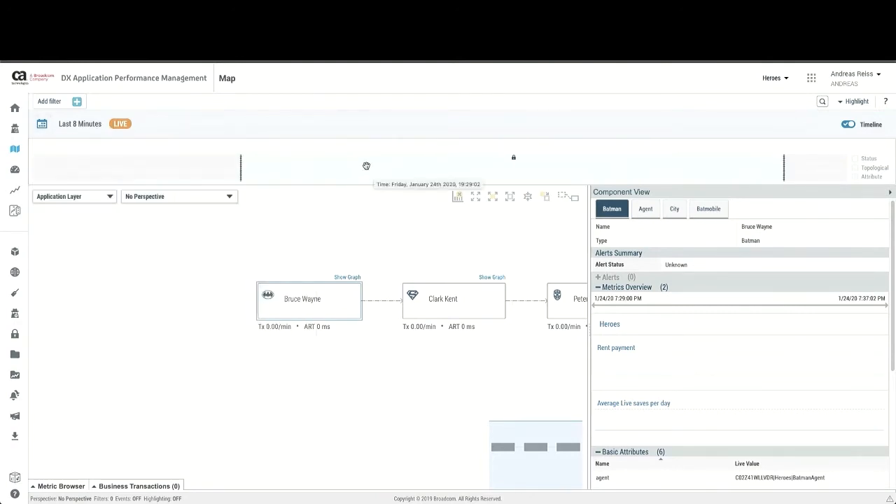
# Disable live updates and apply the custom time range from 07:29 PM to 07:37 PM today
pyautogui.click(102, 126)
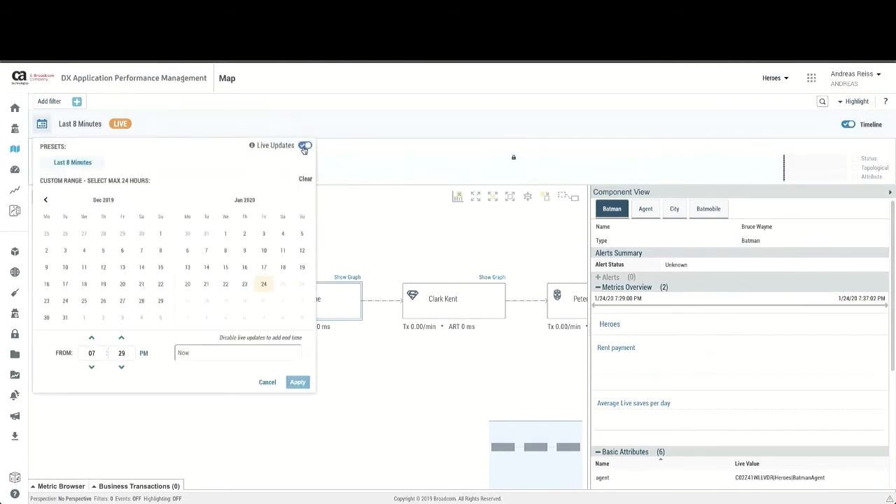
pyautogui.click(304, 146)
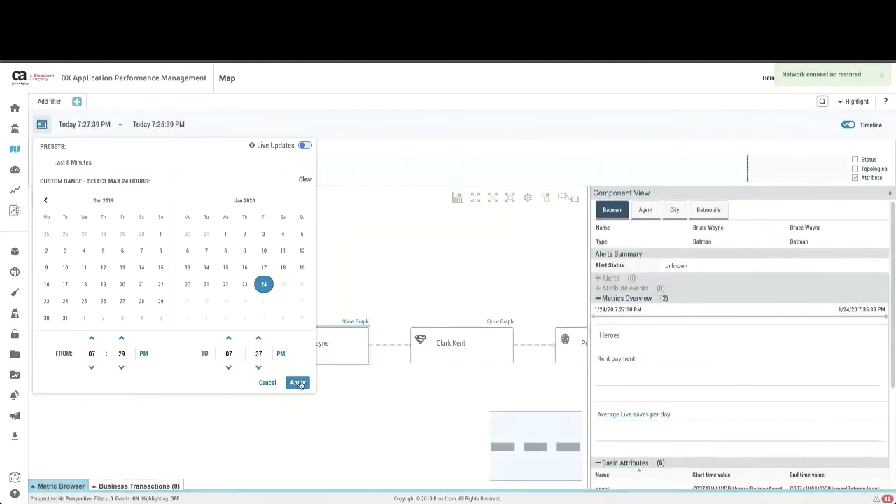
pyautogui.click(299, 383)
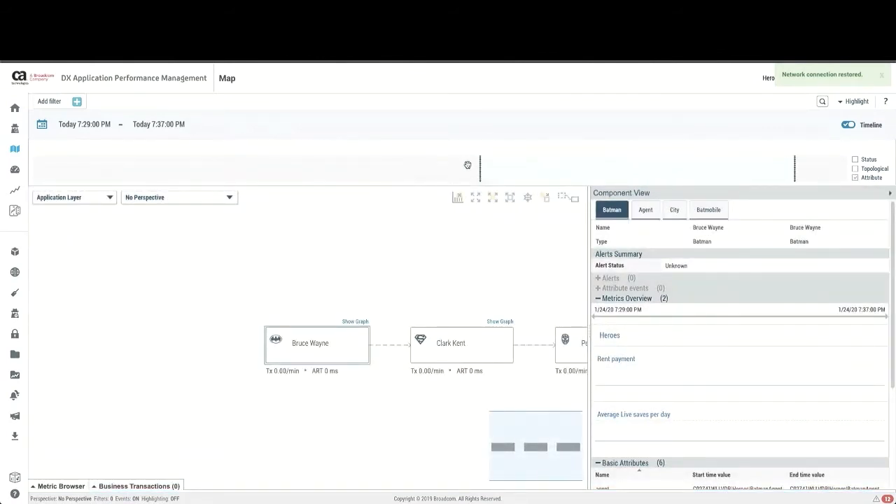
# Move the timeline's start back to 6:28:52 PM and its end to 6:36:07 PM
pyautogui.moveTo(483, 163); pyautogui.dragTo(43, 165)
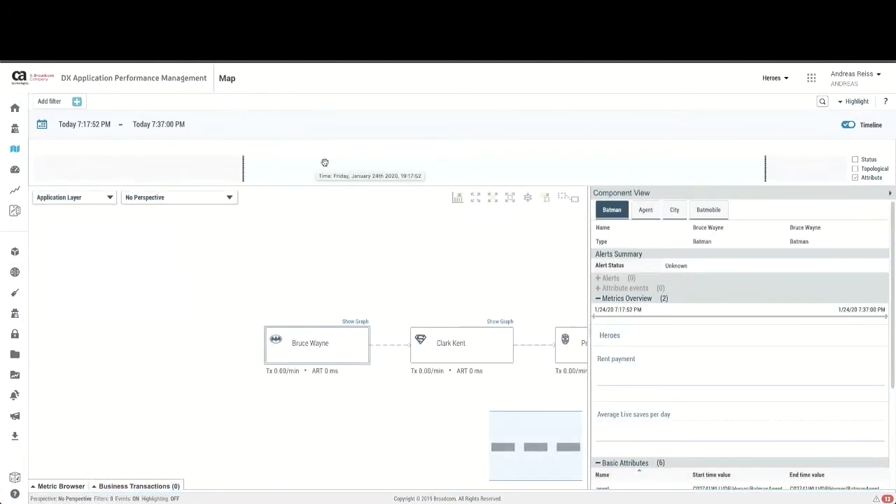
pyautogui.moveTo(499, 170)
pyautogui.mouseDown()
pyautogui.moveTo(190, 185)
pyautogui.moveTo(88, 181)
pyautogui.mouseUp()
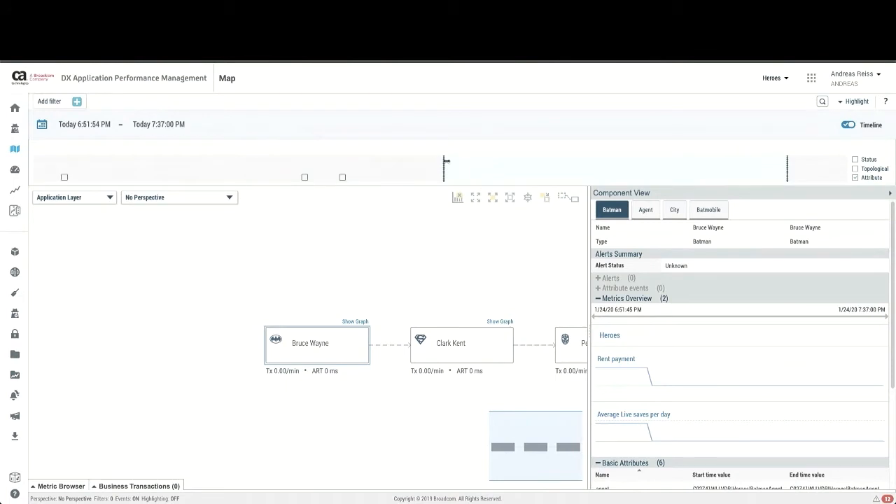
pyautogui.moveTo(446, 161); pyautogui.dragTo(269, 168)
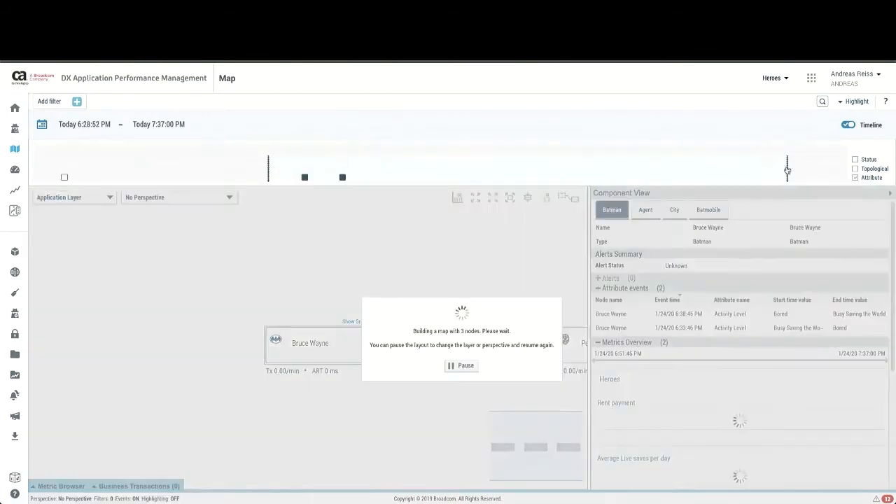
pyautogui.moveTo(787, 168); pyautogui.dragTo(328, 175)
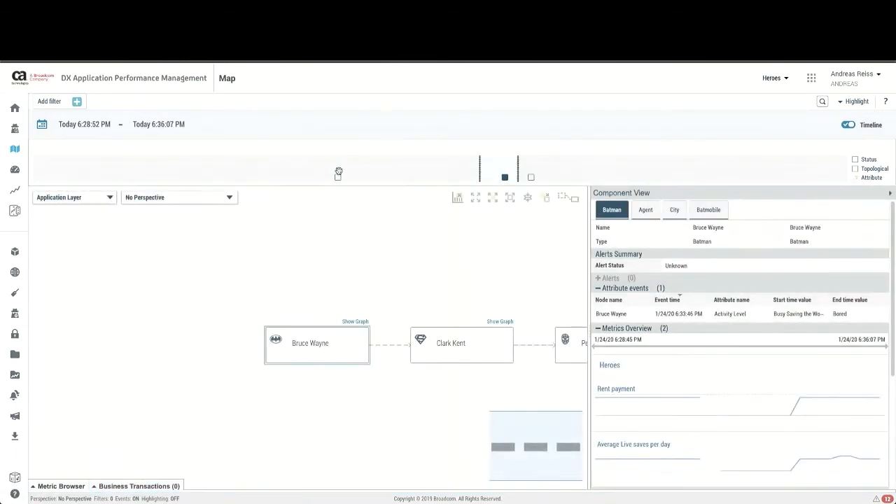
# Shift the selected time window on the timeline to 6:29:23 PM through 6:36:38 PM
pyautogui.scroll(3, 509, 168)
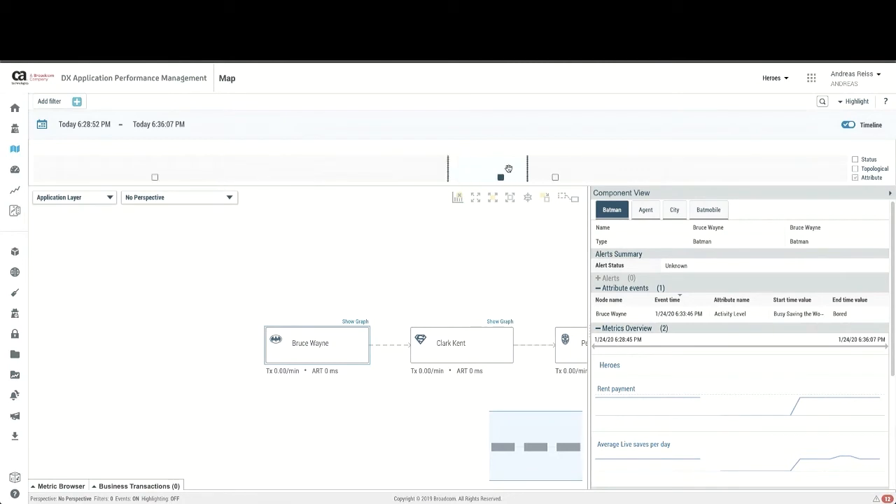
pyautogui.scroll(3, 509, 169)
pyautogui.scroll(2, 509, 168)
pyautogui.moveTo(543, 173); pyautogui.dragTo(564, 172)
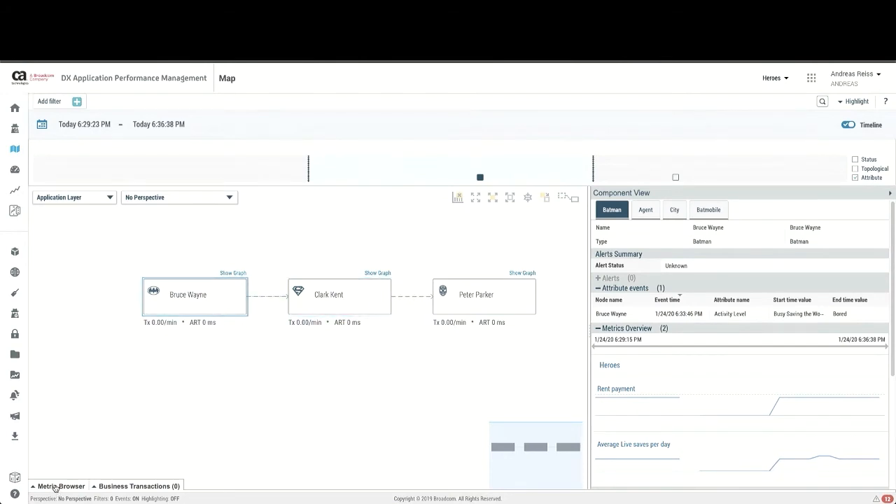
# Check the Metric Browser for the Batman node and review its Agent, City and Batmobile component details
pyautogui.click(55, 487)
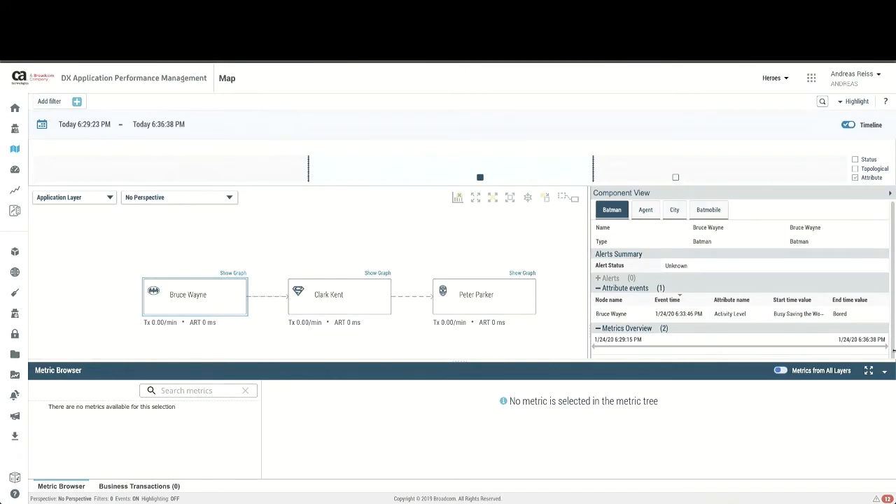
pyautogui.click(885, 373)
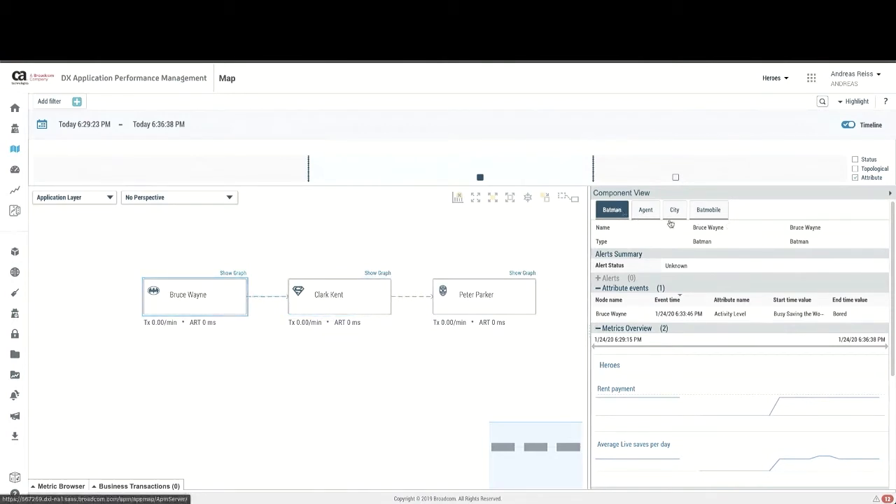
pyautogui.click(645, 210)
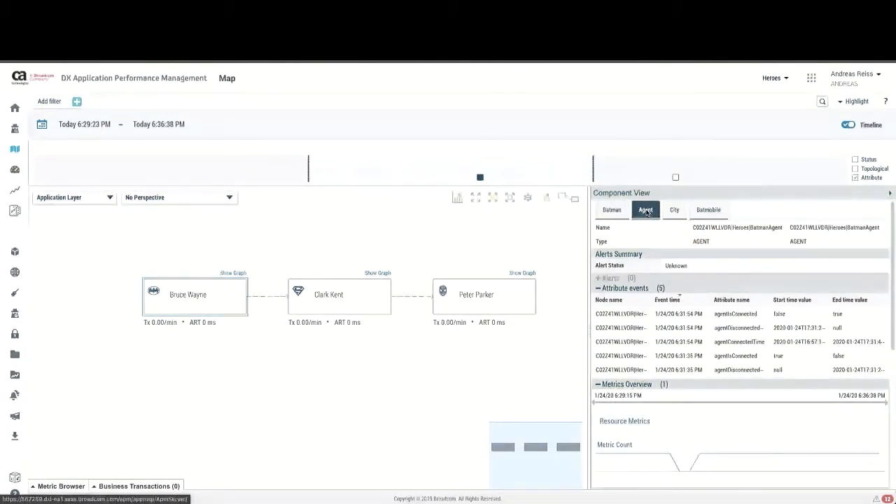
pyautogui.click(676, 210)
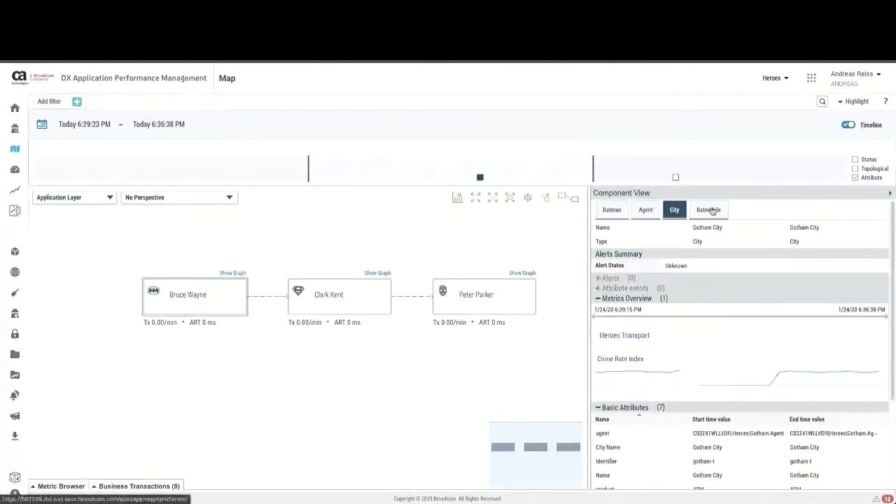
pyautogui.click(711, 210)
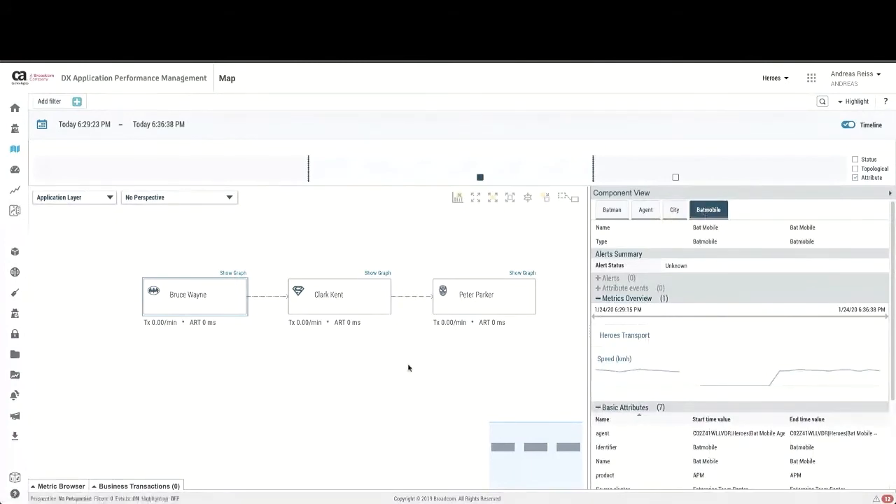
# Review the Superman node's Agent details and inspect its Average Live saves per day metric
pyautogui.click(339, 296)
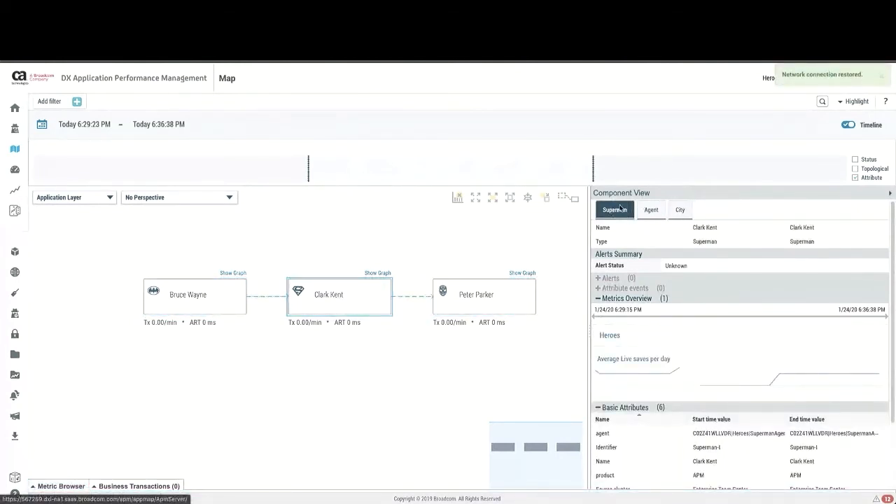
pyautogui.click(659, 213)
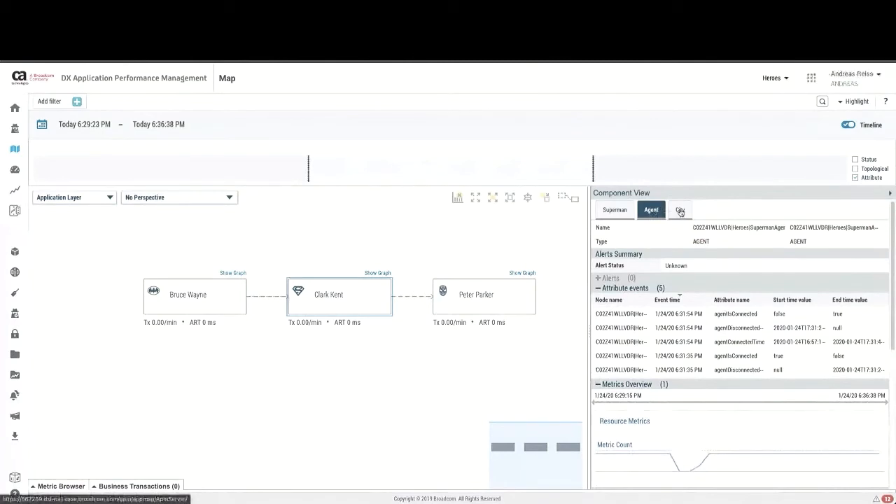
pyautogui.click(616, 212)
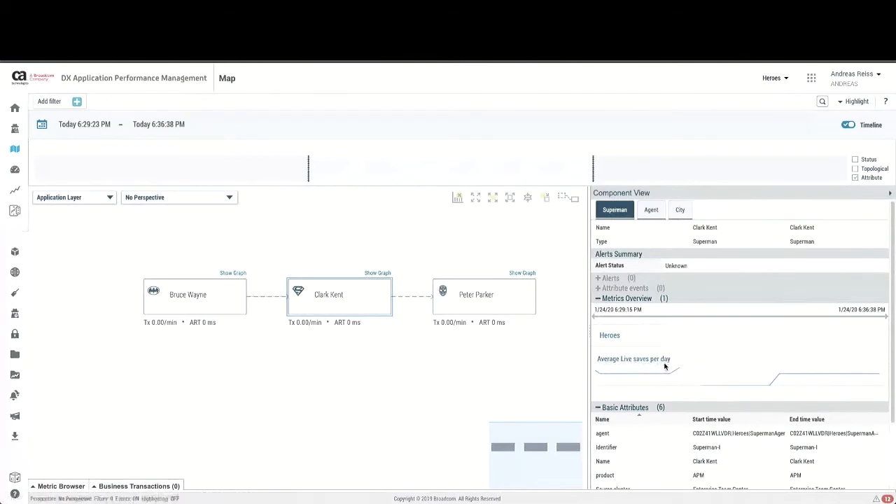
pyautogui.moveTo(806, 373)
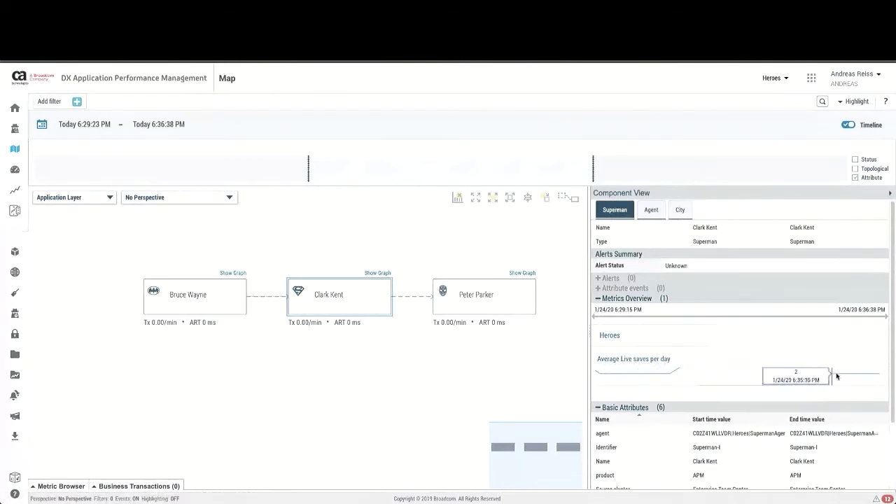
# Inspect the Spiderman node's metrics along with its City crime rate and Spiderweb speed charts
pyautogui.click(461, 307)
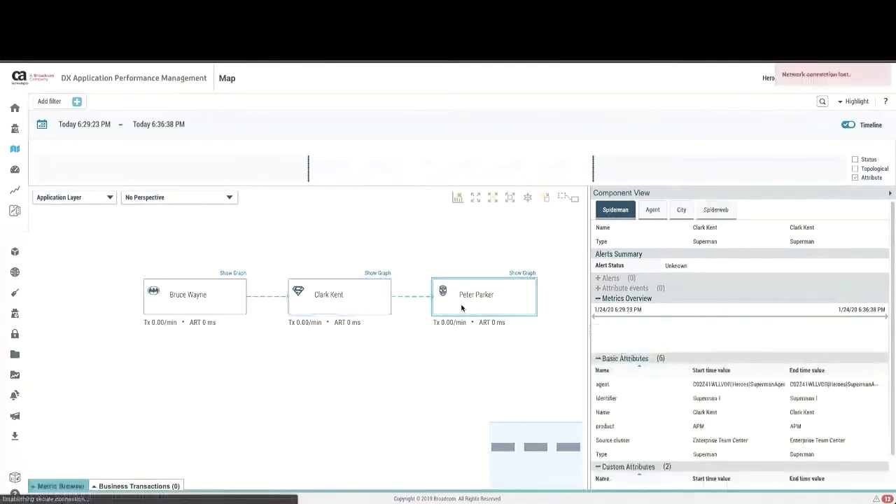
pyautogui.moveTo(795, 372)
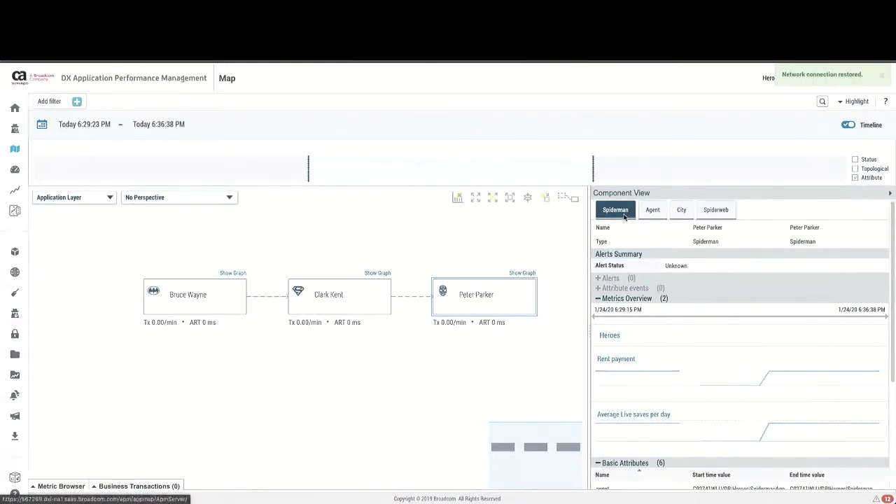
pyautogui.moveTo(764, 374)
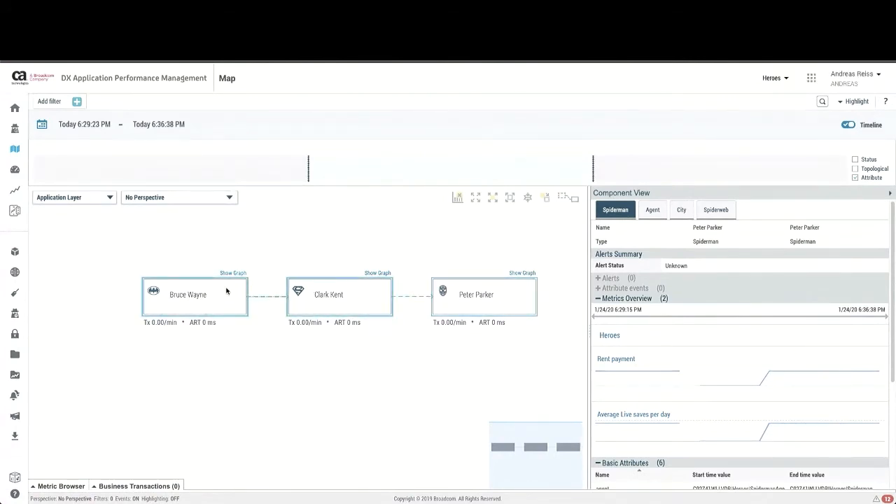
pyautogui.click(682, 212)
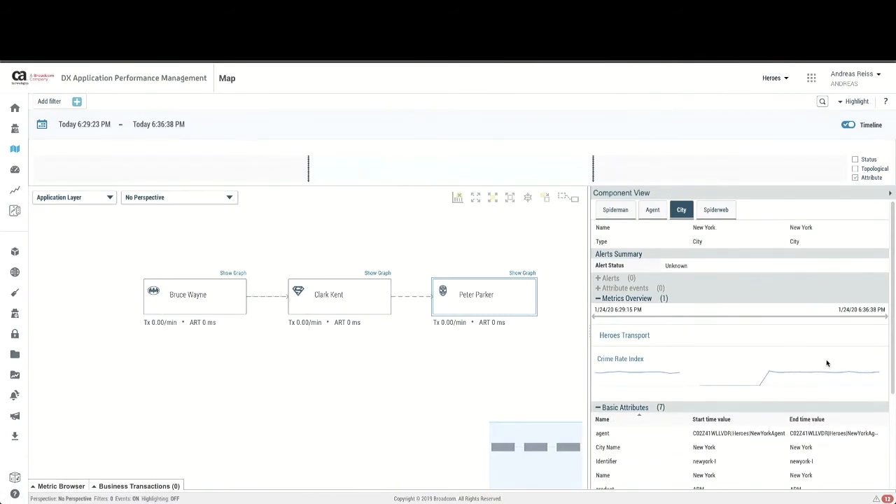
pyautogui.click(714, 218)
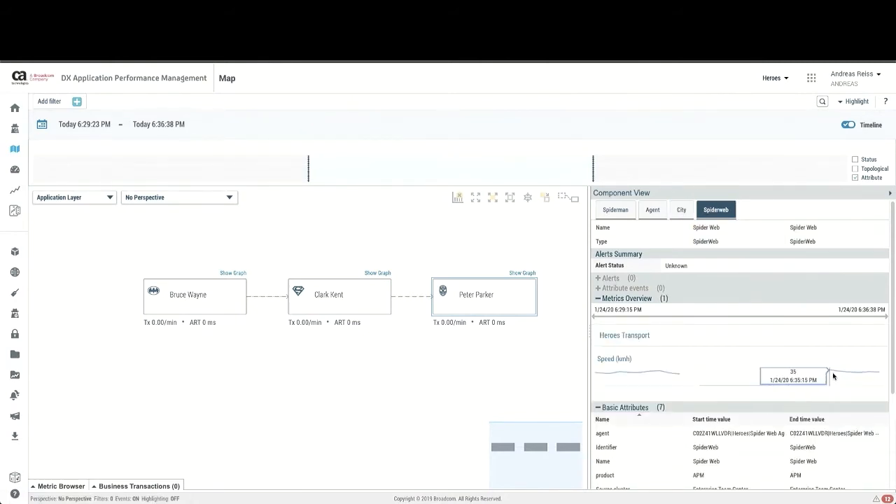
# Check the Superman node's available components and inspect the Batman node's Batmobile speed chart
pyautogui.click(320, 297)
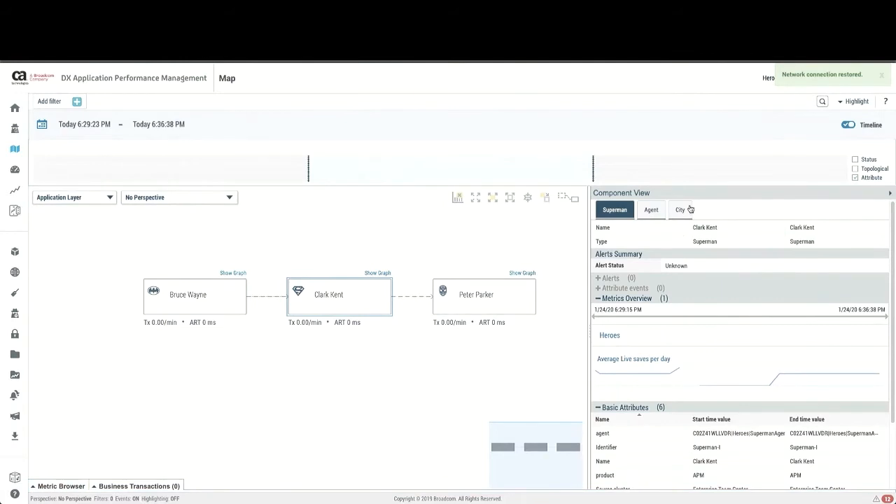
pyautogui.click(182, 300)
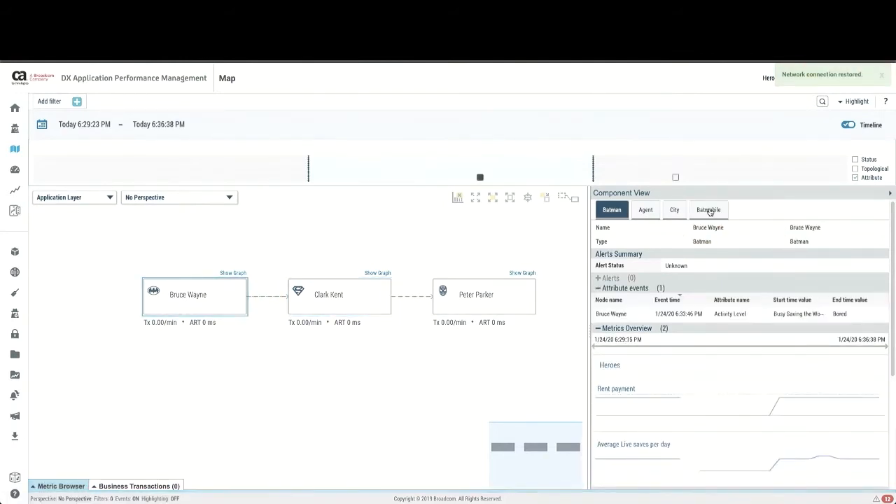
pyautogui.click(709, 210)
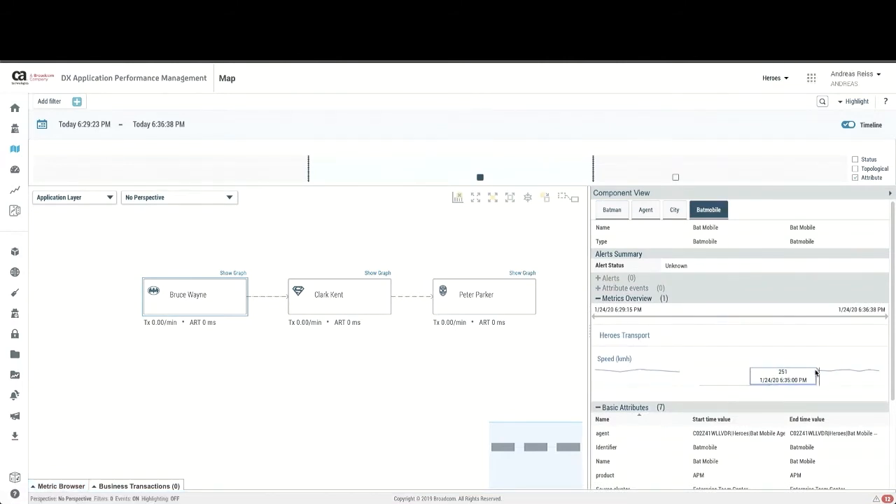
pyautogui.moveTo(452, 252); pyautogui.dragTo(430, 248)
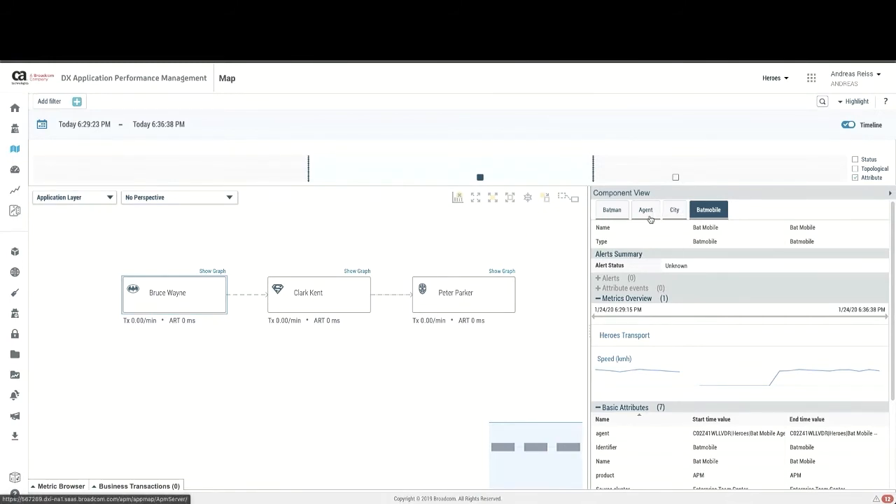
pyautogui.click(227, 200)
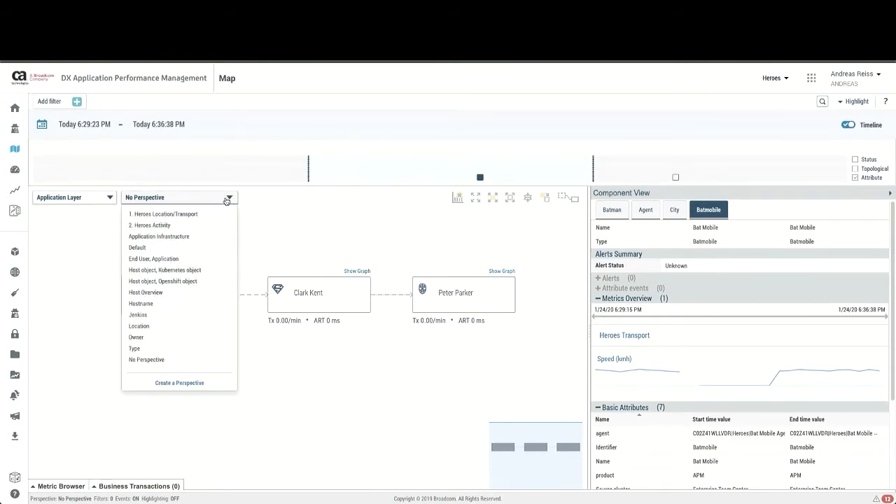
pyautogui.moveTo(217, 214)
pyautogui.click(219, 216)
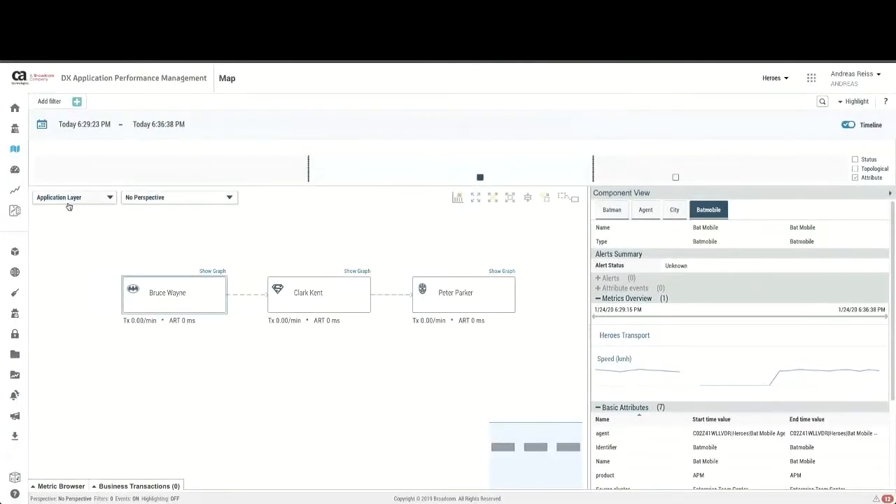
# Switch the map to the Infrastructure Layer and review the component details of the Bat Mobile and Spider Web nodes
pyautogui.click(68, 201)
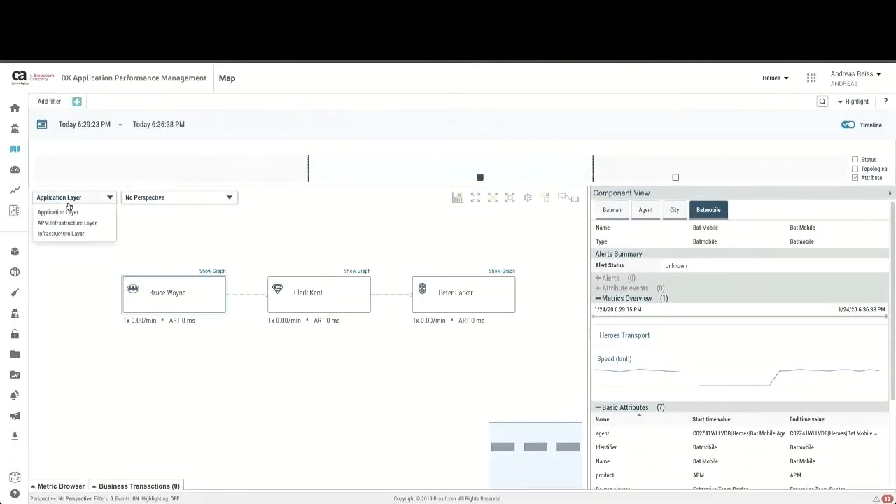
pyautogui.click(69, 234)
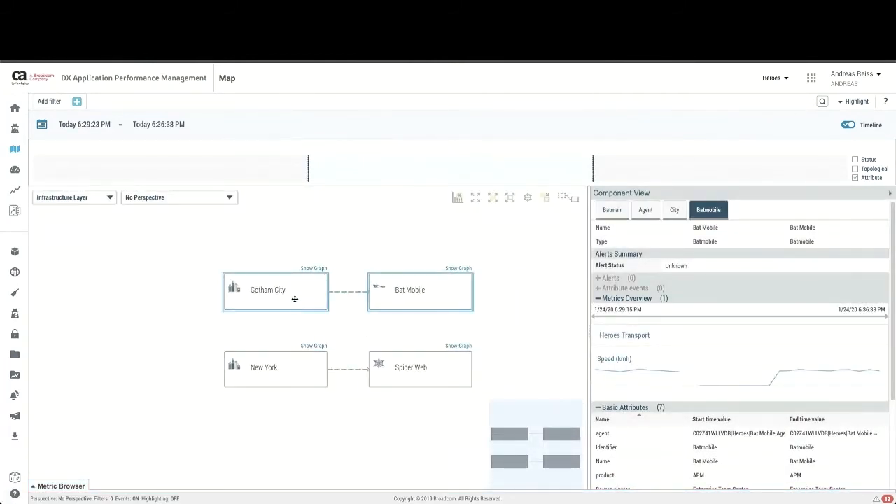
pyautogui.click(428, 288)
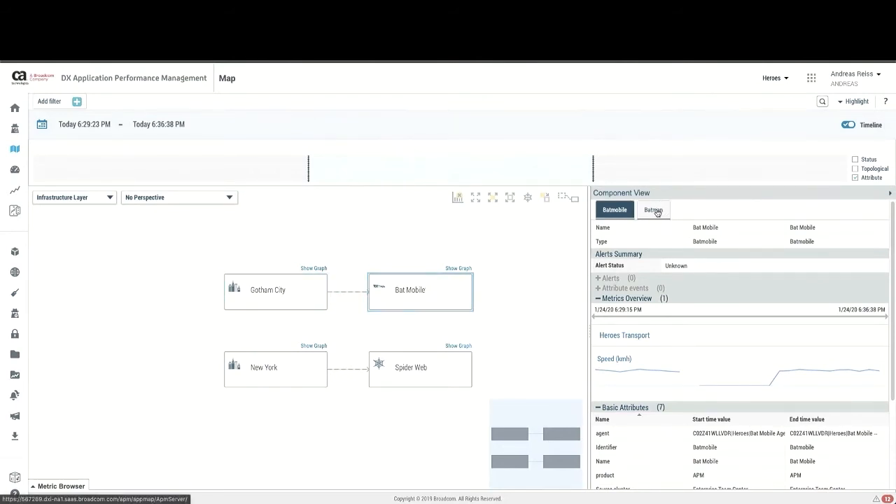
pyautogui.click(427, 368)
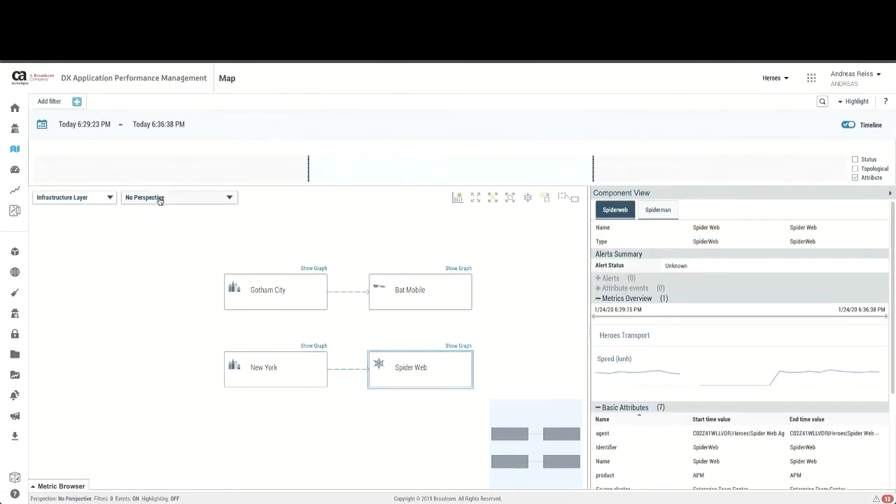
# Return the map to the Application Layer and apply the "1. Heroes Location/Transport" perspective
pyautogui.click(74, 199)
pyautogui.click(70, 213)
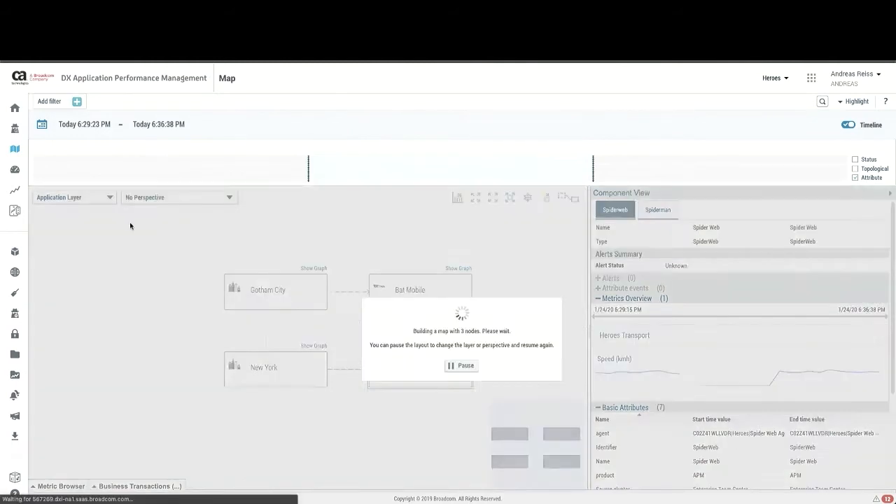
pyautogui.click(206, 200)
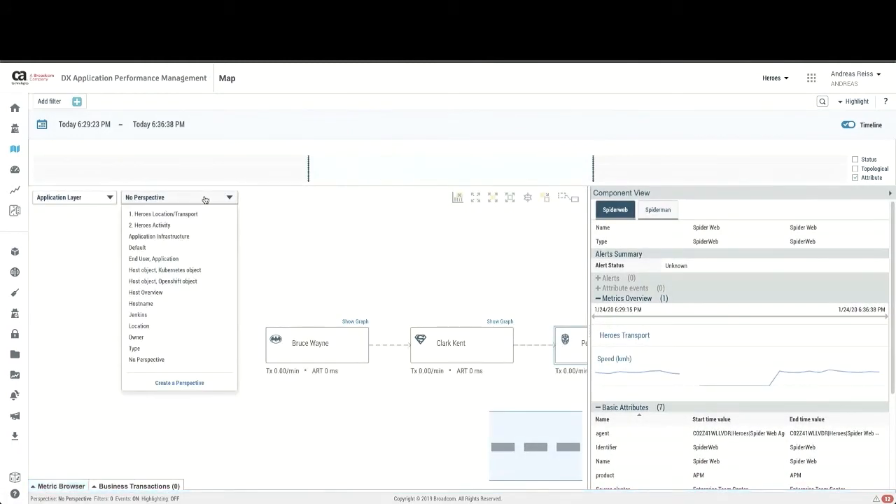
pyautogui.click(168, 214)
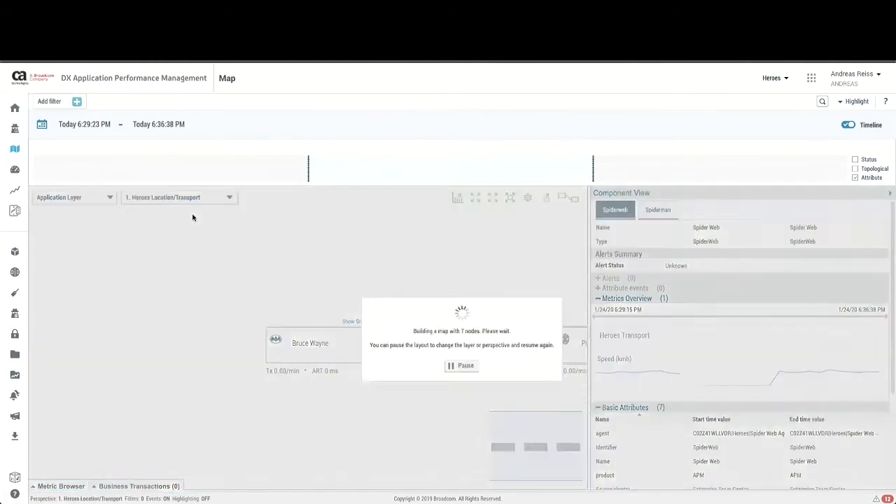
pyautogui.moveTo(334, 254); pyautogui.dragTo(184, 236)
pyautogui.click(525, 262)
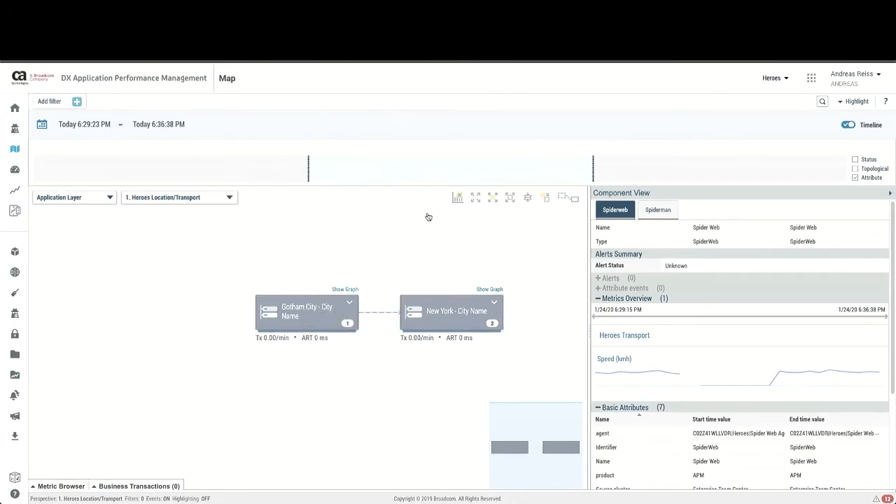
pyautogui.moveTo(428, 216); pyautogui.dragTo(421, 201)
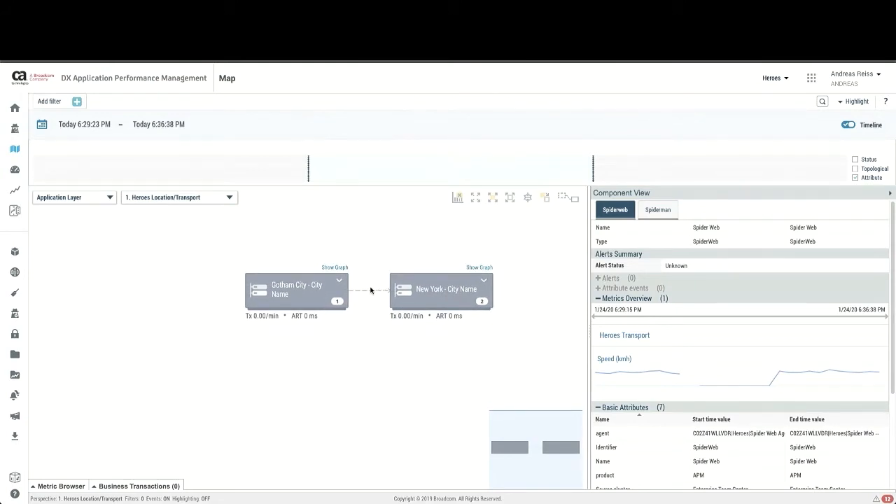
# Review the Gotham City group's Batman metrics and its City Crime Rate Index chart
pyautogui.click(315, 285)
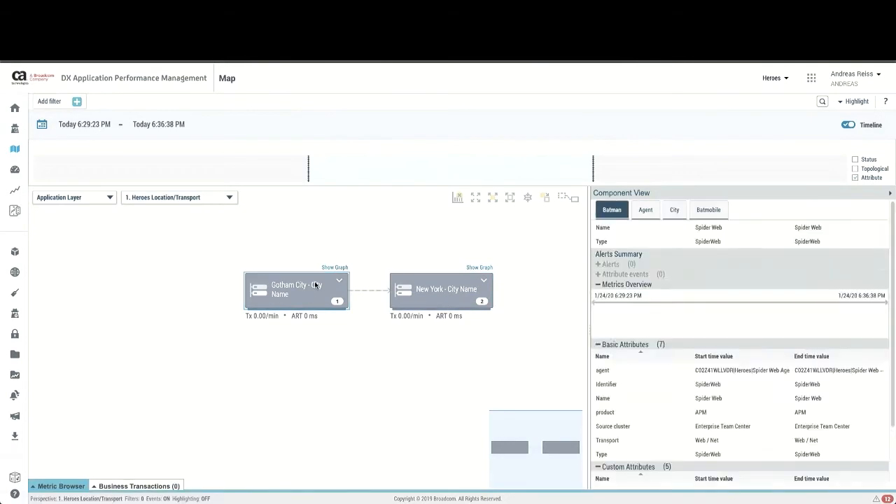
pyautogui.moveTo(838, 418)
pyautogui.scroll(-1, 833, 415)
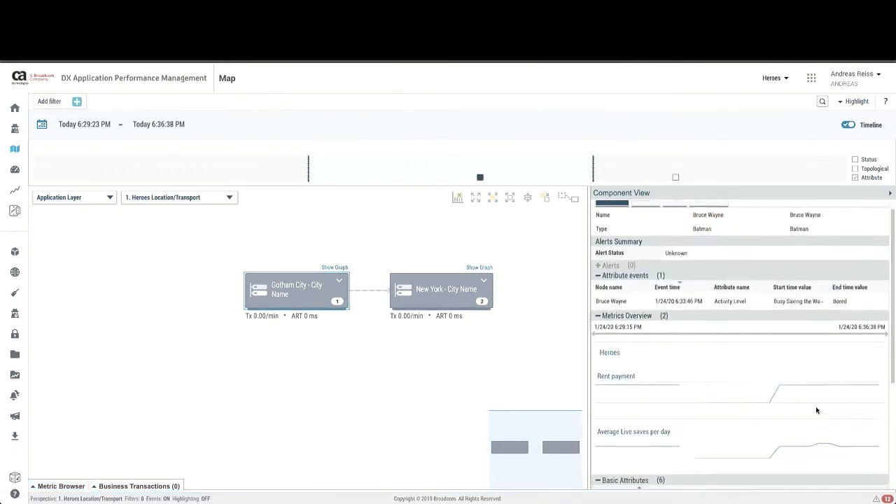
pyautogui.scroll(1, 721, 342)
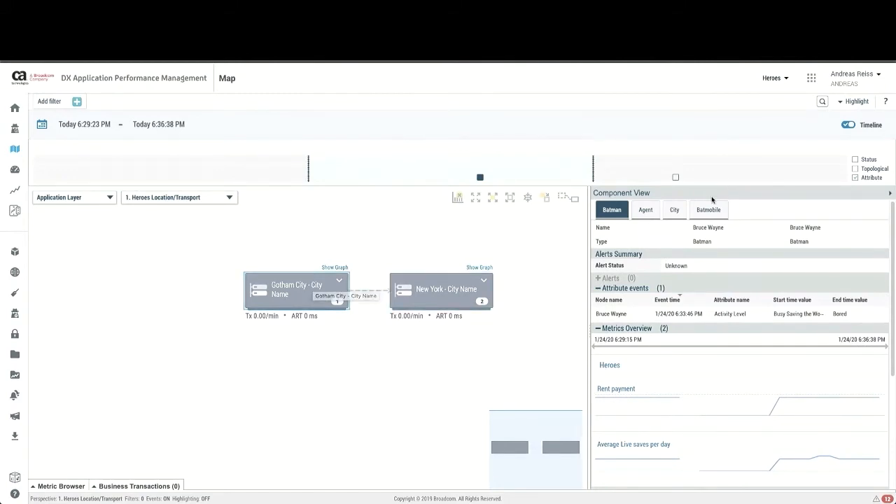
pyautogui.click(676, 213)
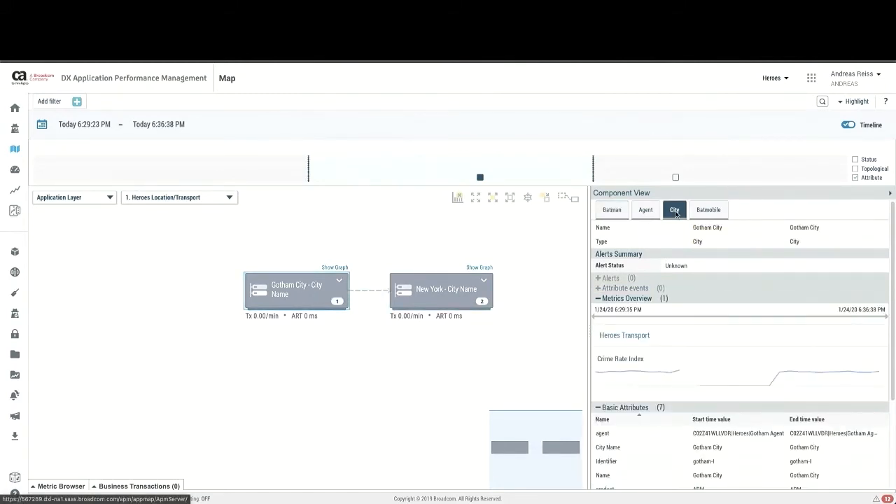
pyautogui.moveTo(814, 375)
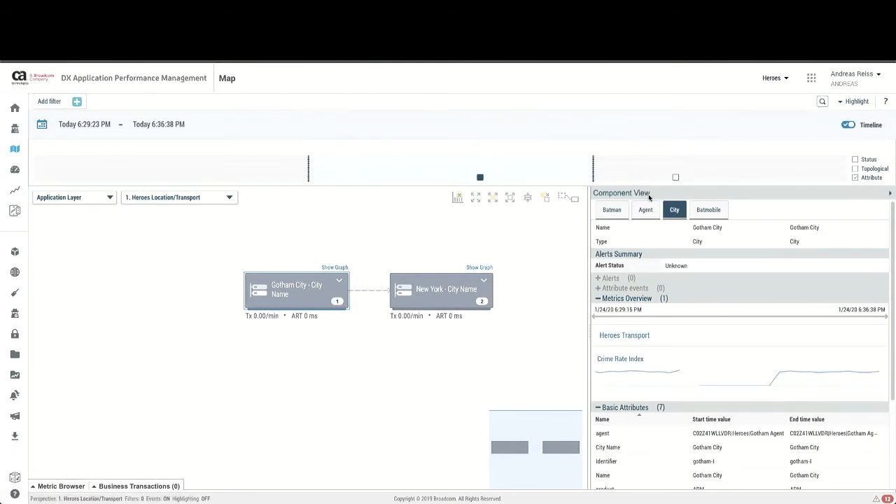
# Inspect the New York group's City details, its nested nodes and its graph, leaving the group collapsed and the graph closed
pyautogui.click(456, 278)
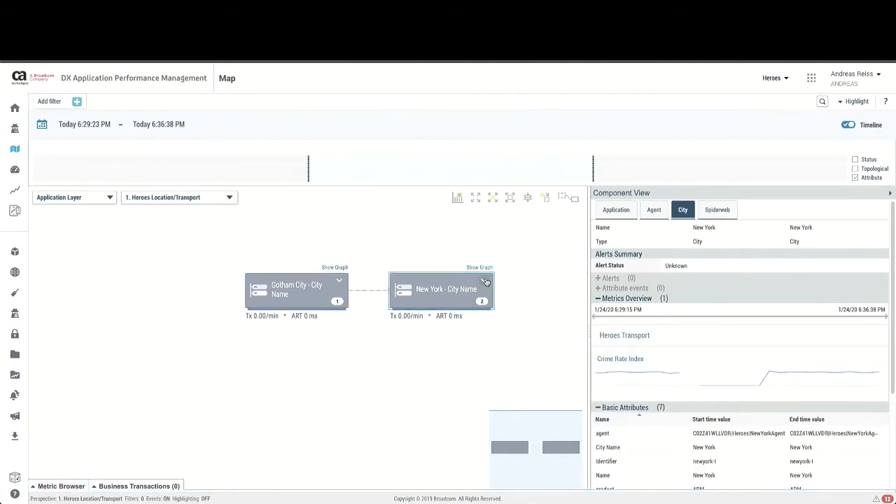
pyautogui.click(484, 281)
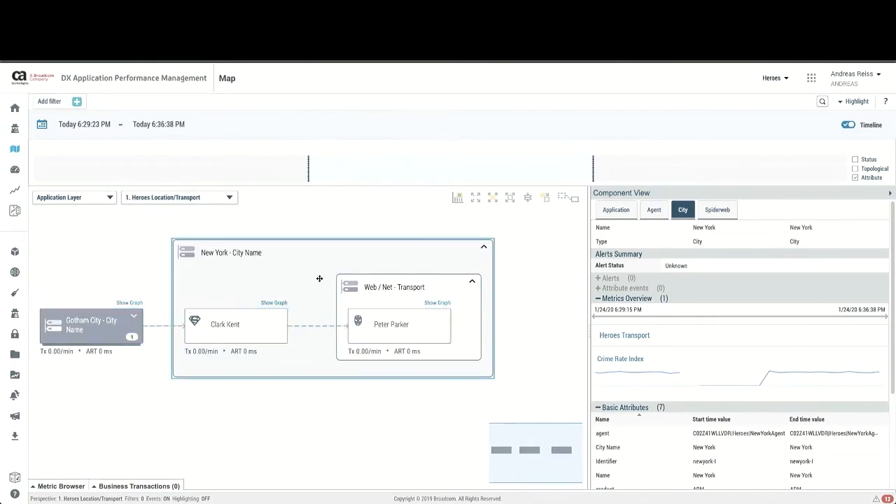
pyautogui.click(483, 247)
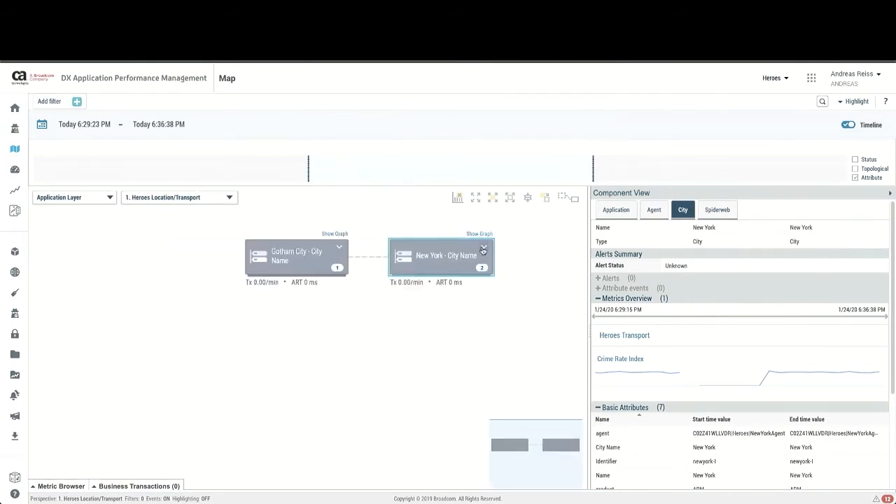
pyautogui.click(472, 235)
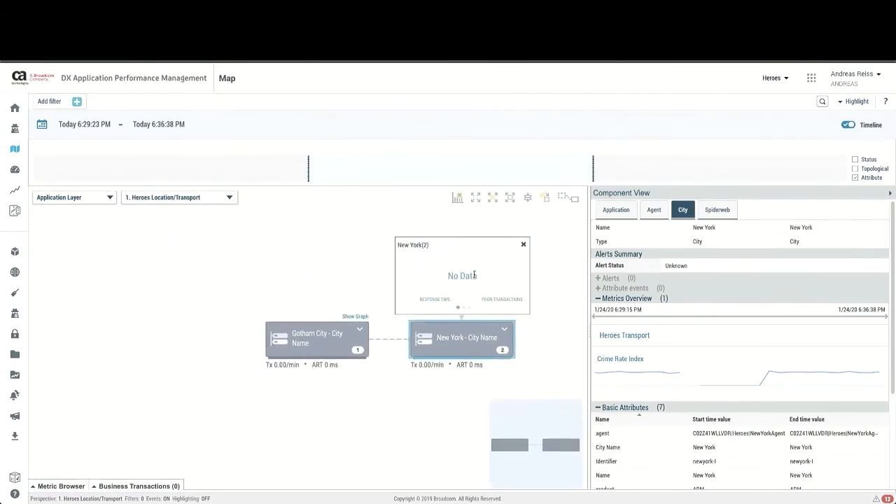
pyautogui.click(521, 245)
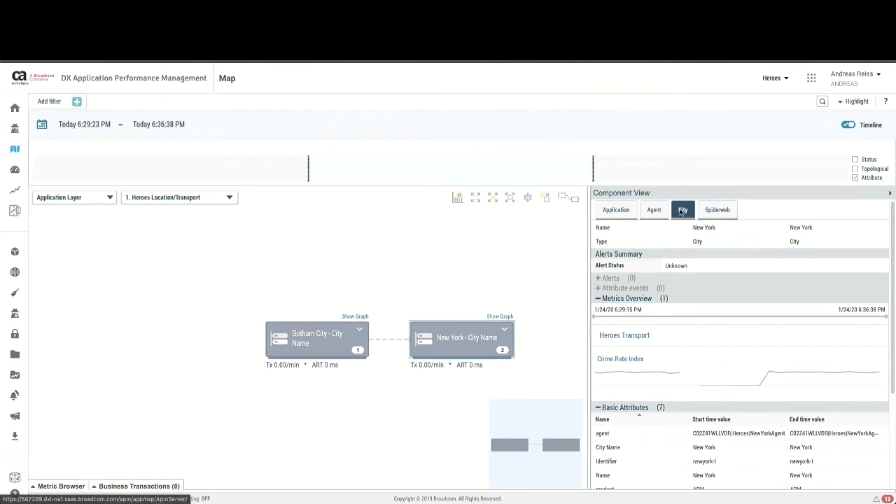
# Review the New York group's Application details, expanding the Name entry and inspecting the Rent payment and Average Live saves per day charts
pyautogui.click(616, 210)
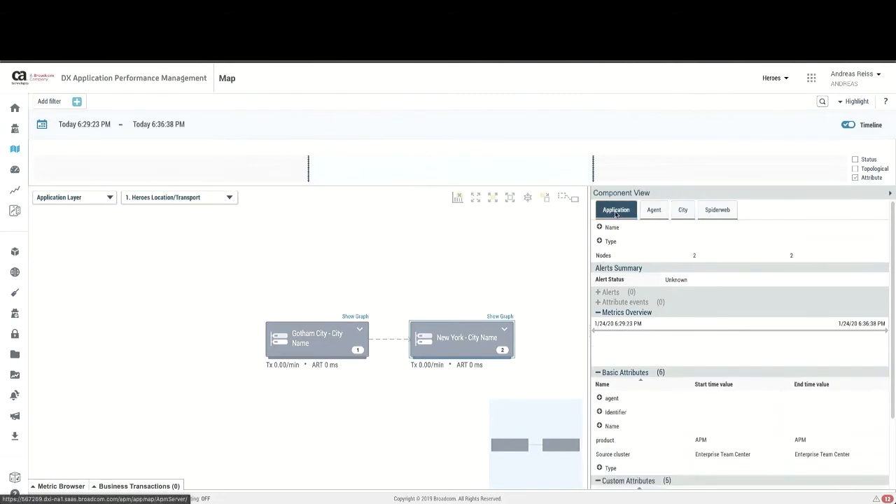
pyautogui.scroll(-1, 785, 369)
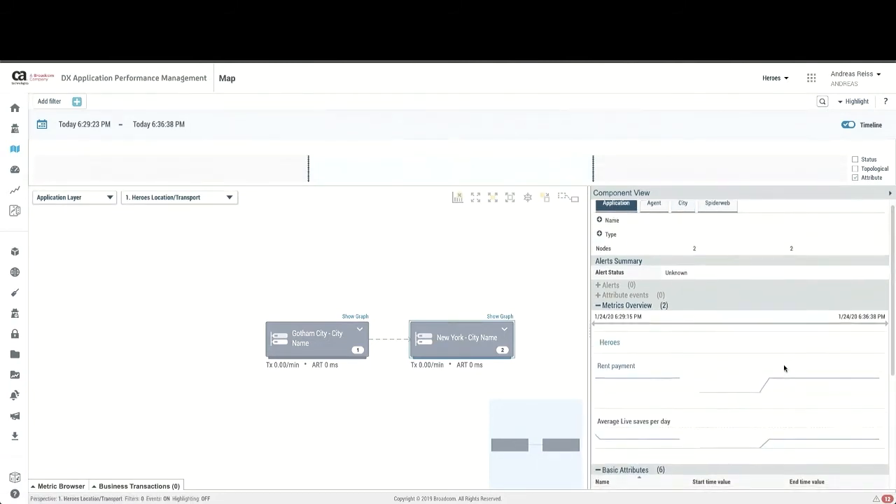
pyautogui.moveTo(808, 421)
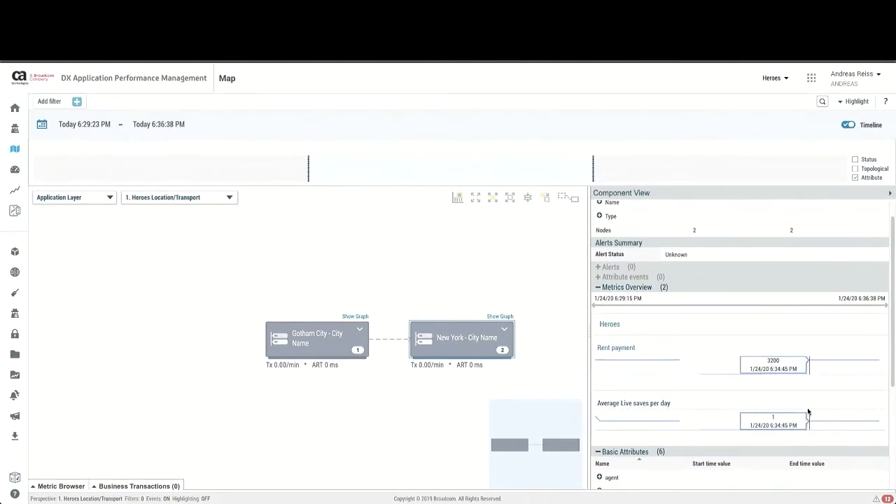
pyautogui.scroll(1, 808, 400)
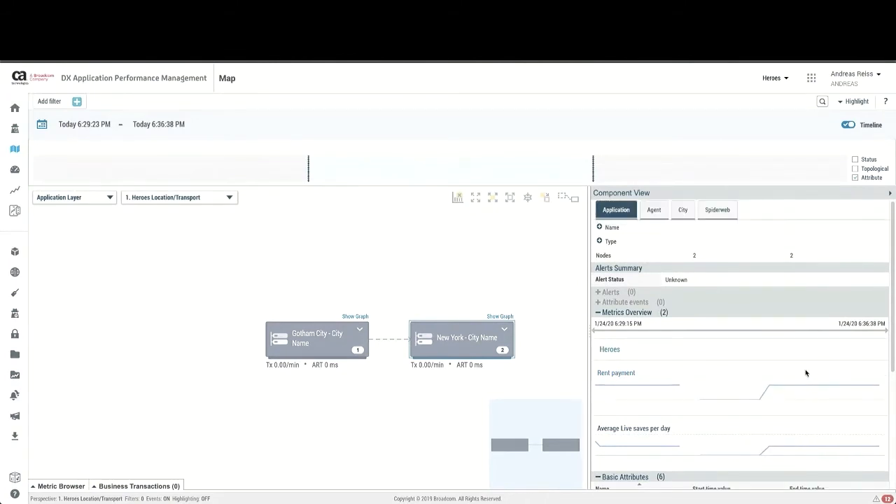
pyautogui.click(600, 227)
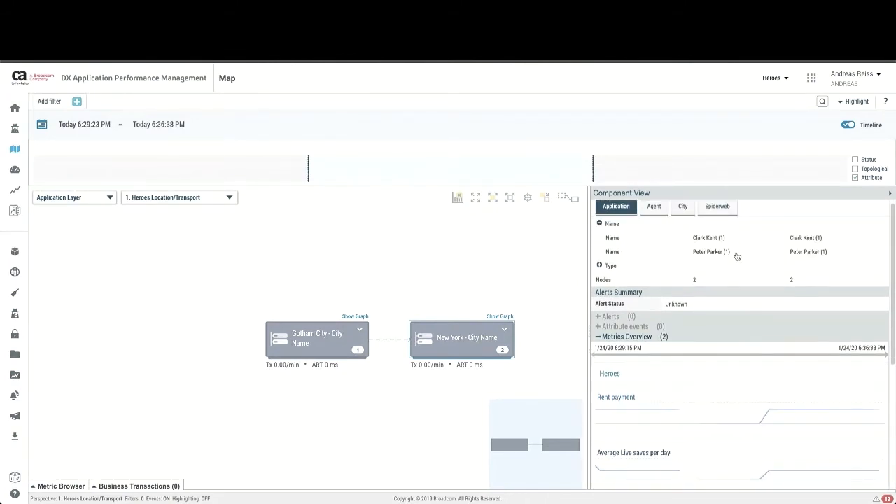
pyautogui.scroll(-5, 738, 256)
pyautogui.moveTo(807, 346)
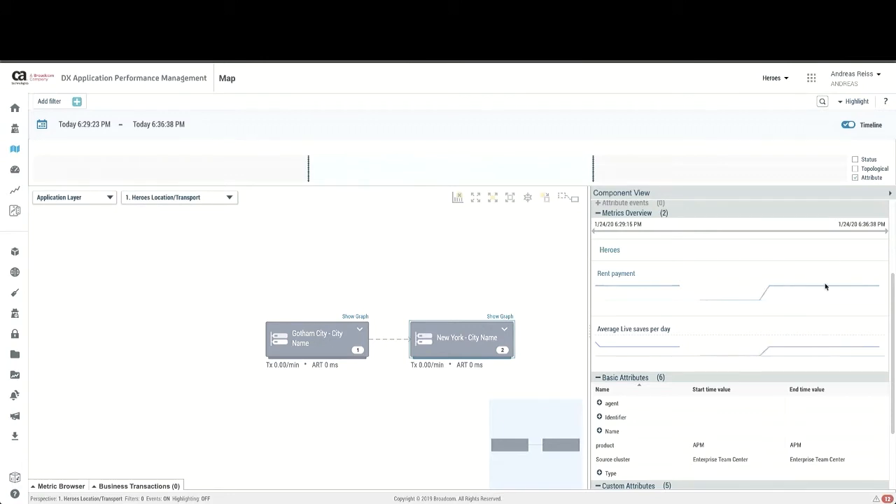
pyautogui.scroll(1, 825, 289)
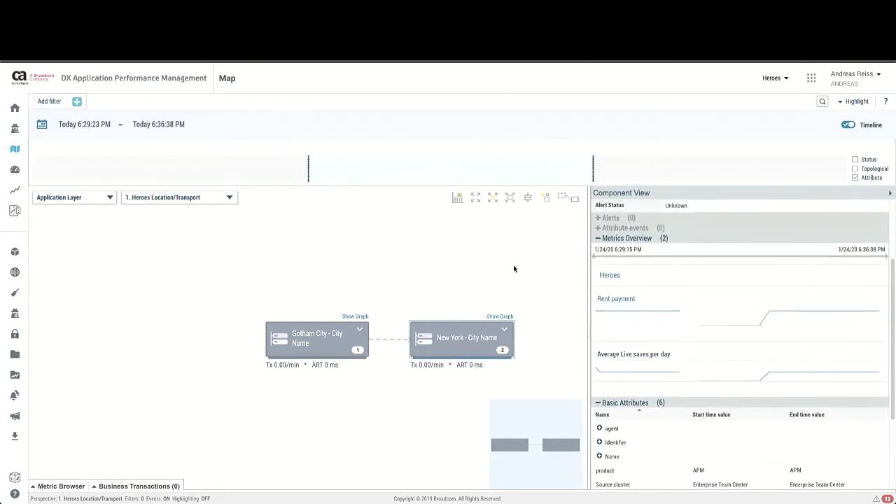
pyautogui.moveTo(849, 317)
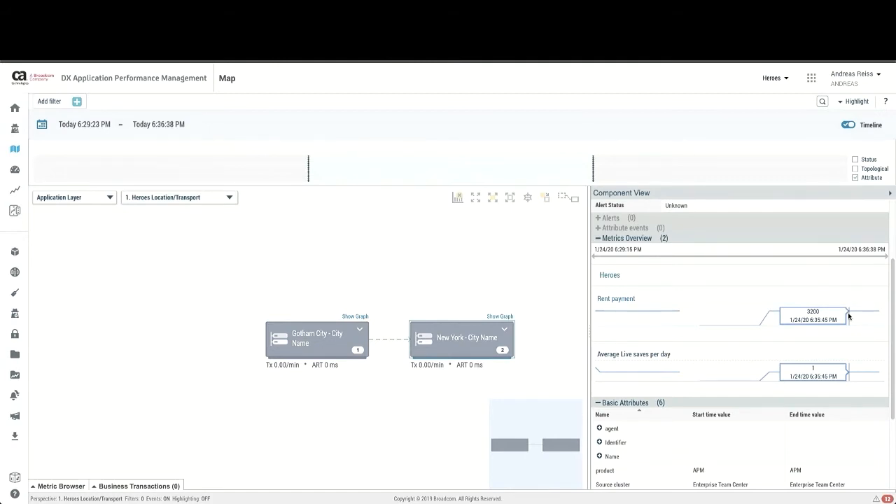
pyautogui.moveTo(533, 268); pyautogui.dragTo(440, 259)
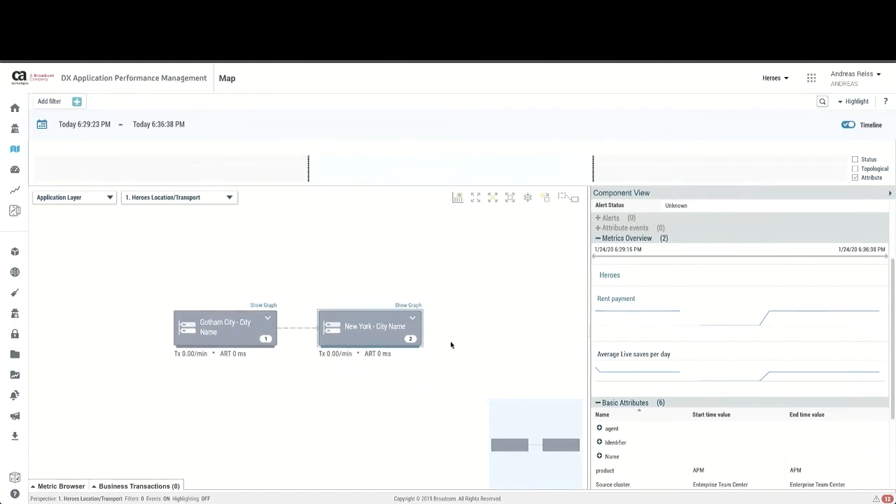
pyautogui.scroll(3, 668, 337)
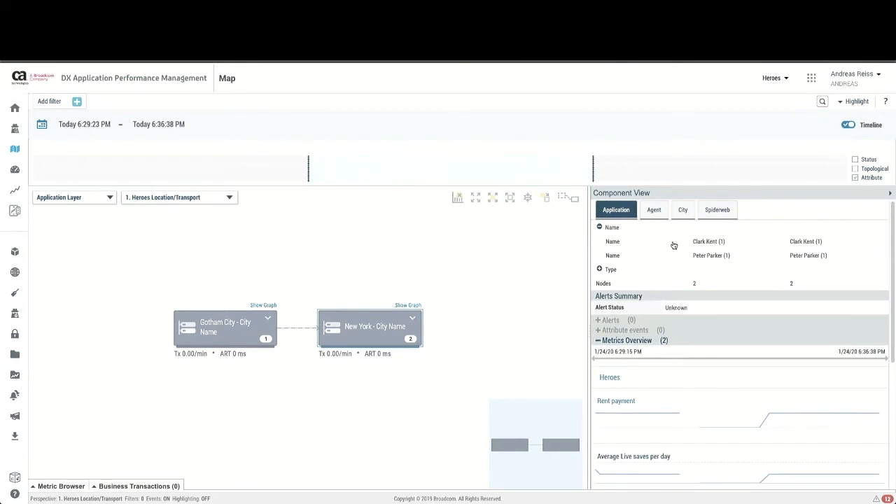
# Clear the node selection and expand the New York and Gotham City groups on the map
pyautogui.click(435, 272)
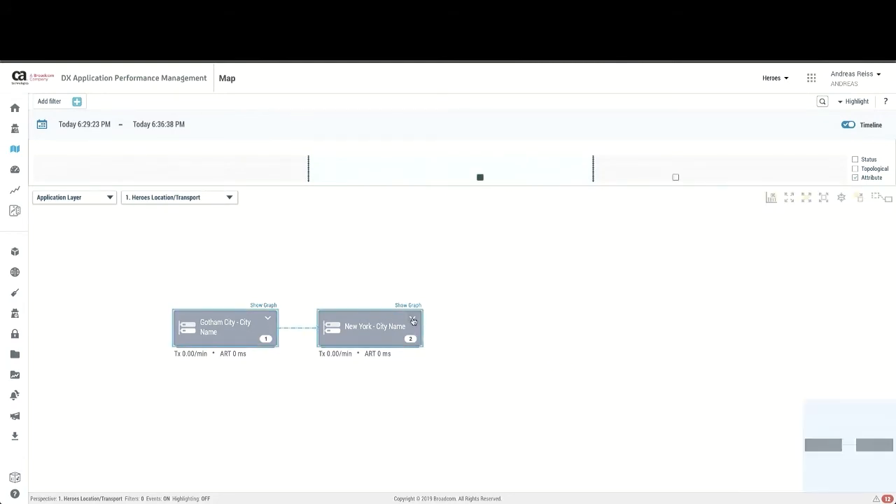
pyautogui.click(412, 318)
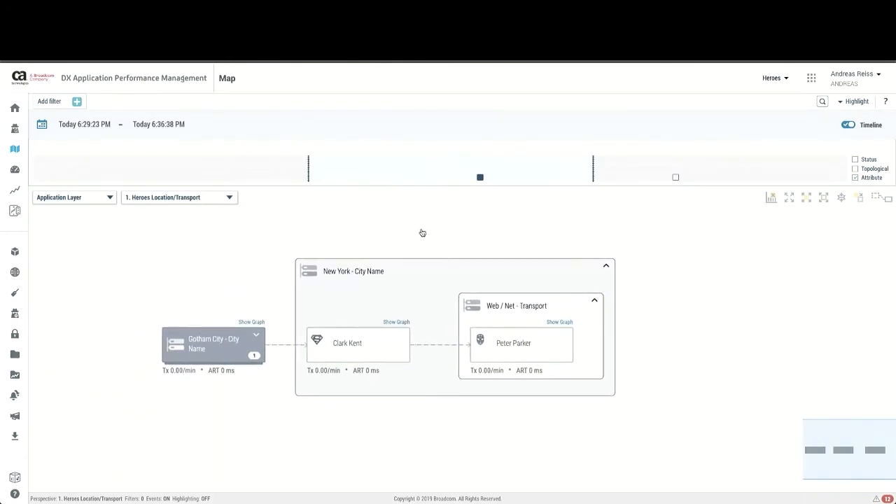
pyautogui.click(259, 338)
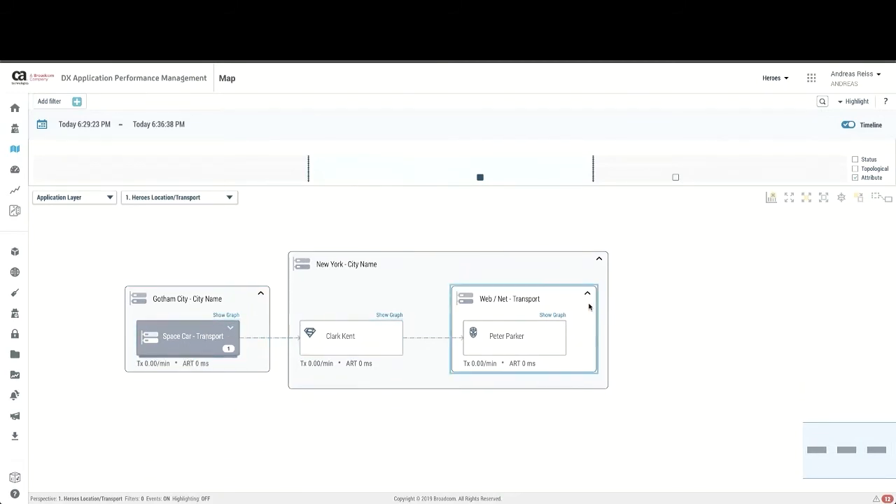
# Collapse and re-expand the Web / Net transport group, and expand the Space Car transport group inside Gotham City
pyautogui.click(588, 293)
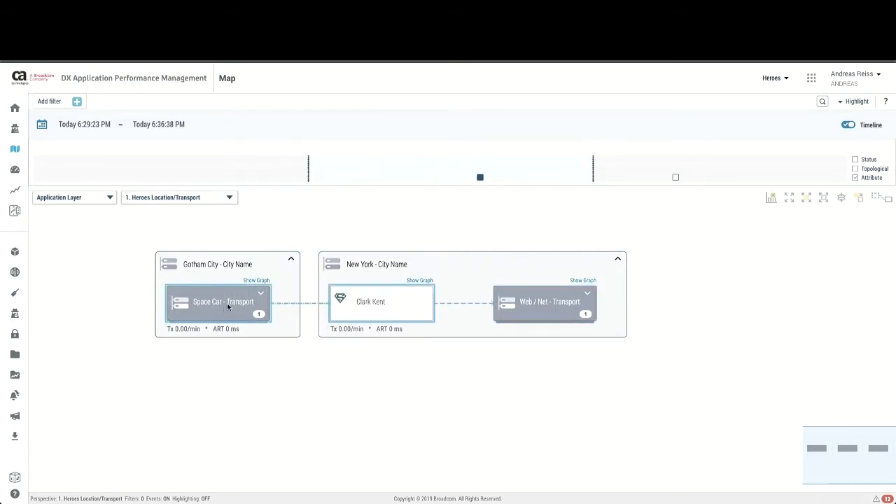
pyautogui.click(589, 291)
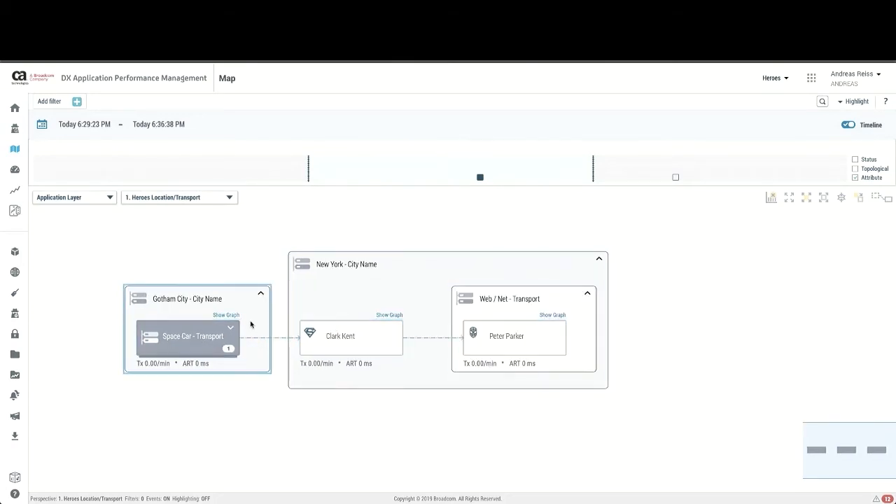
pyautogui.click(230, 327)
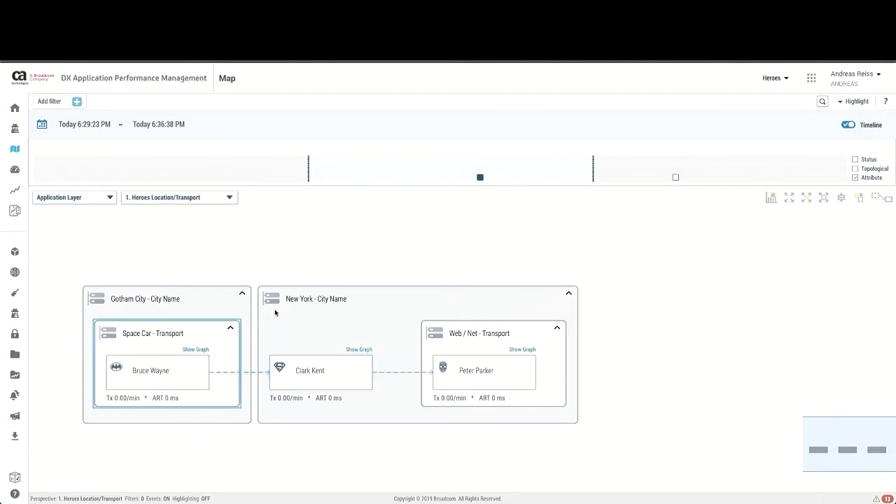
pyautogui.moveTo(210, 248); pyautogui.dragTo(439, 203)
# Inspect the layers and grouping hierarchy of the 1. Heroes Location/Transport perspective, leaving its definition unedited
pyautogui.click(230, 197)
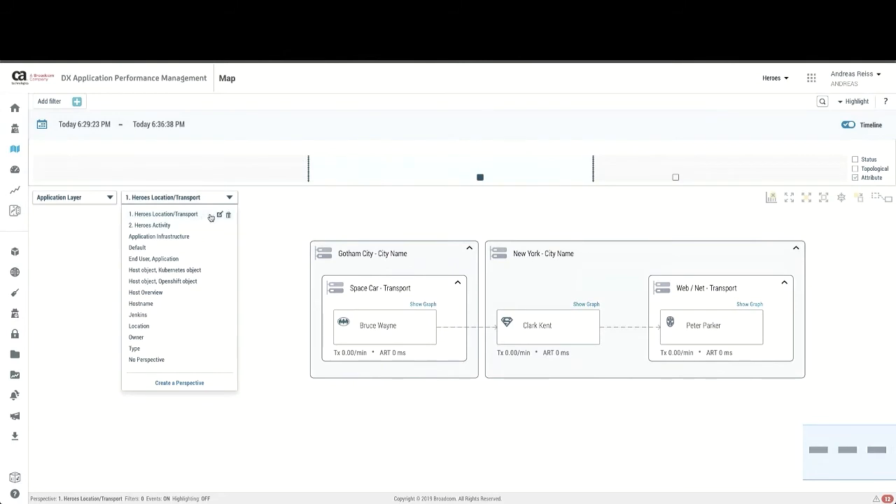
pyautogui.click(219, 215)
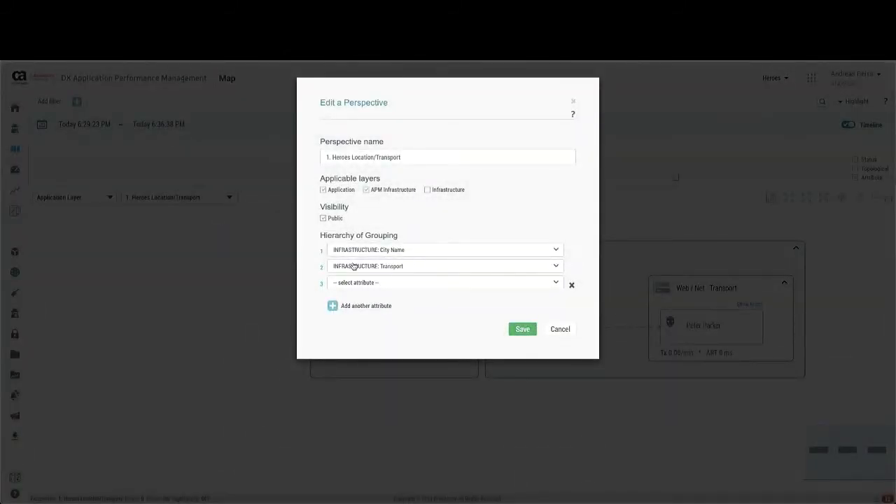
pyautogui.click(568, 330)
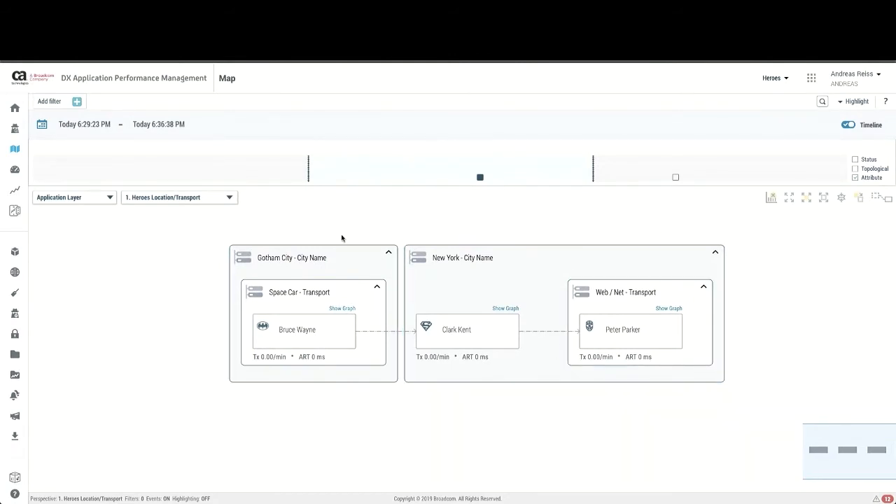
# Review the attribute events, metrics and custom attributes of the Batman node in the Space Car group
pyautogui.click(326, 327)
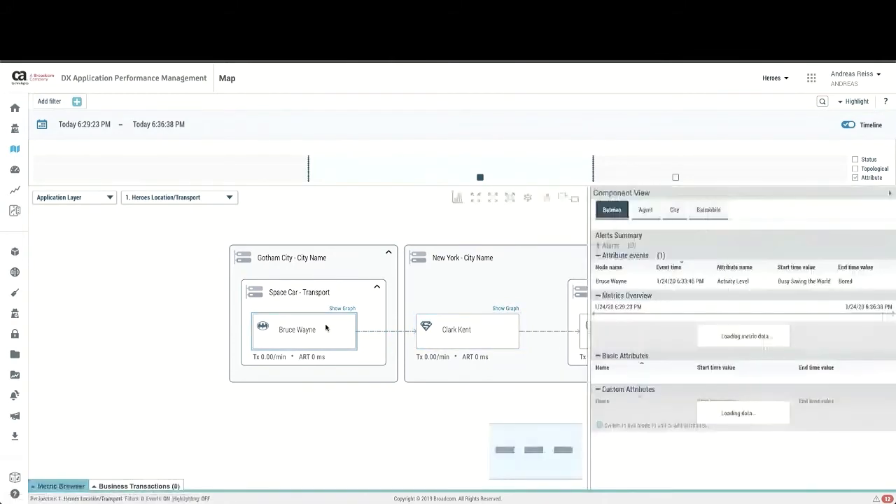
pyautogui.scroll(-1, 724, 273)
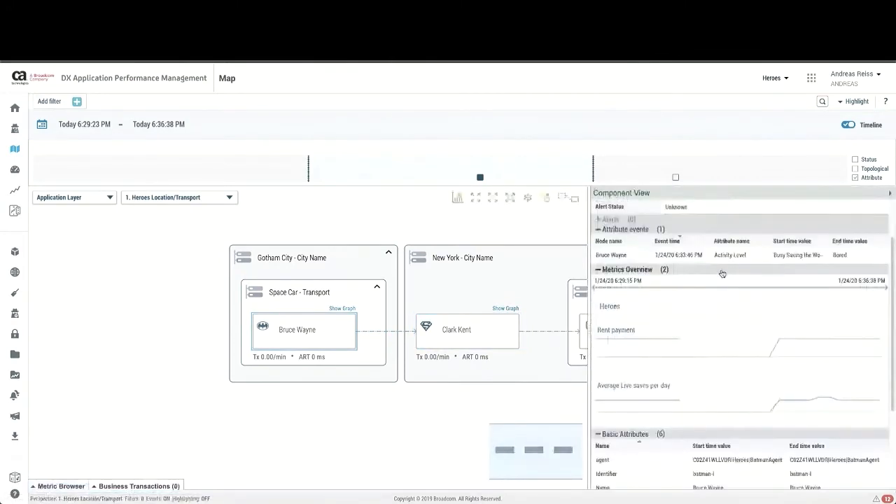
pyautogui.scroll(-2, 723, 274)
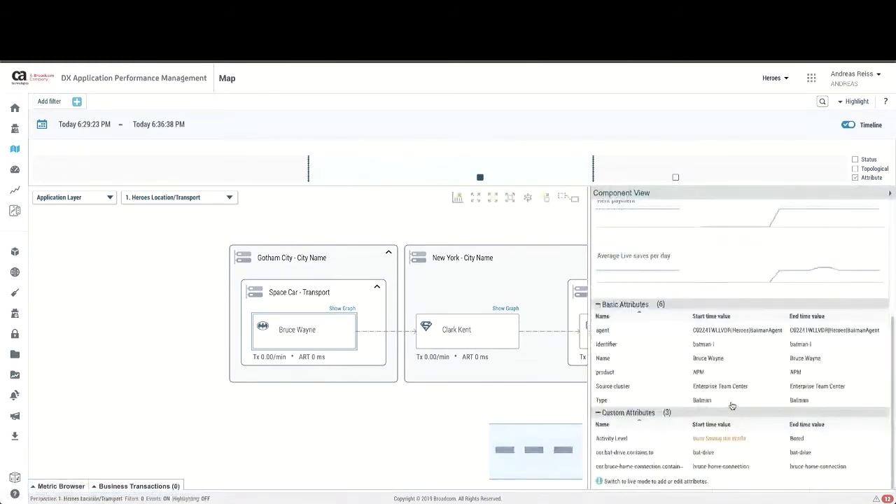
# Narrow the timeline range to 6:32:28 PM – 6:34:51 PM around the first attribute event
pyautogui.moveTo(596, 173); pyautogui.dragTo(524, 173)
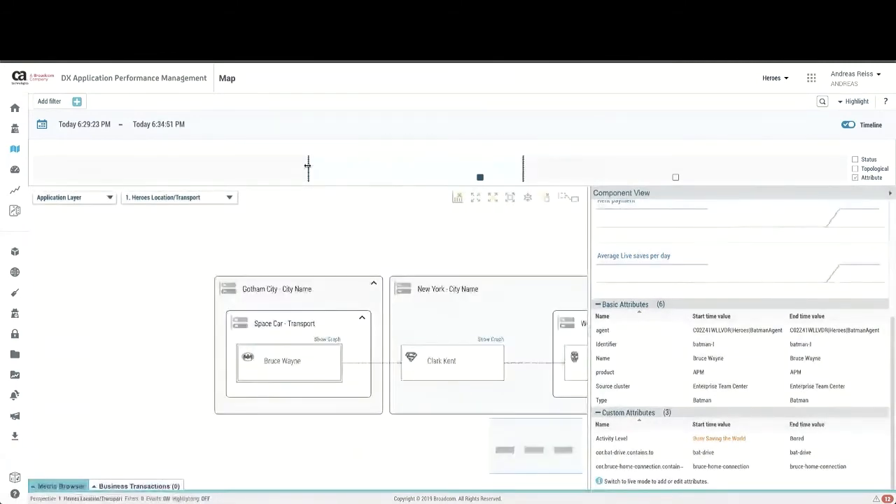
pyautogui.moveTo(307, 165); pyautogui.dragTo(429, 164)
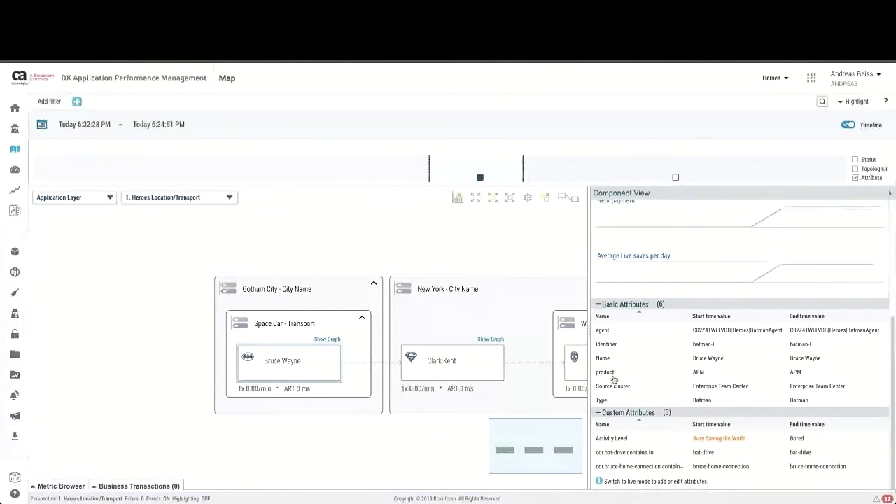
pyautogui.moveTo(430, 240); pyautogui.dragTo(301, 238)
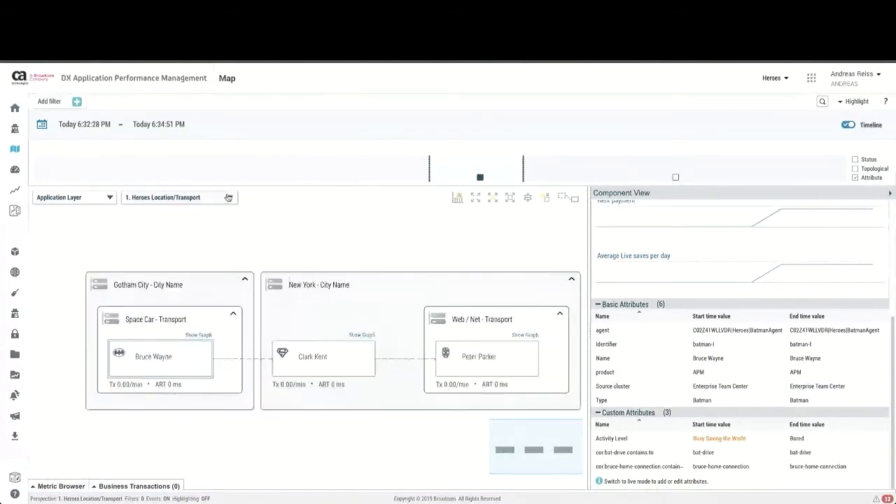
# Group the map by the 2. Heroes Activity perspective and extend the timeline's end to 6:39:05 PM
pyautogui.click(229, 198)
pyautogui.click(164, 225)
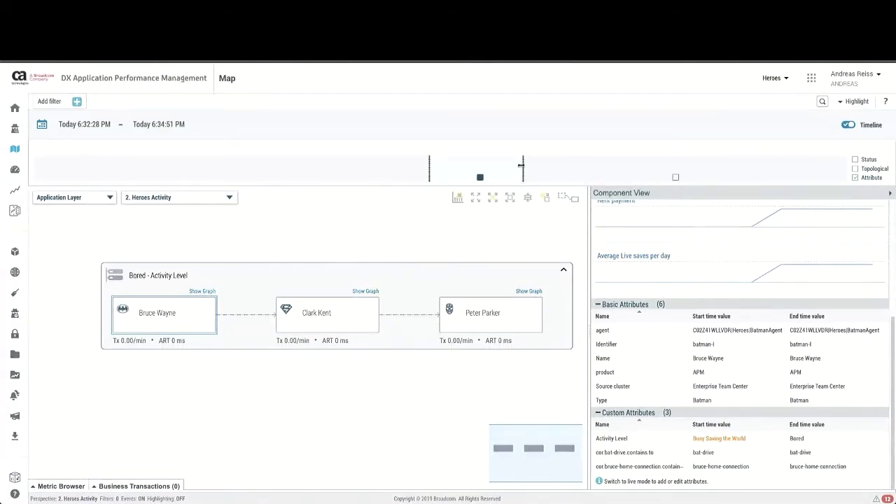
pyautogui.moveTo(523, 166); pyautogui.dragTo(690, 178)
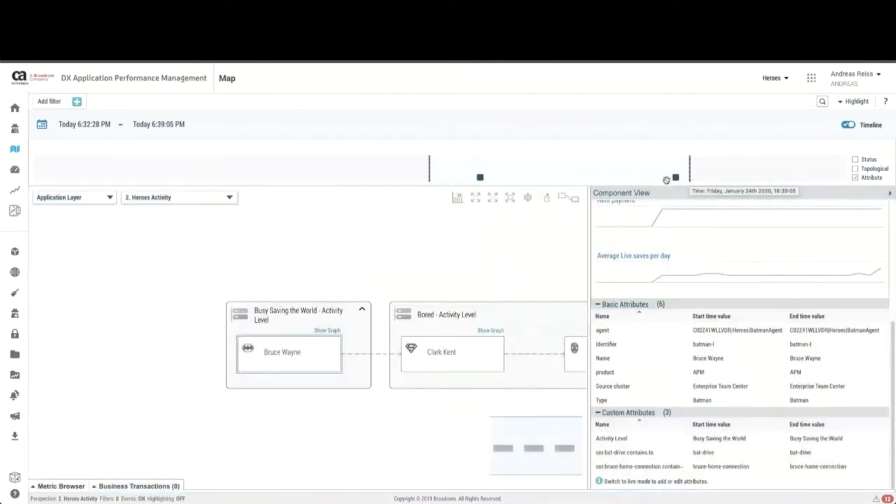
pyautogui.moveTo(676, 177)
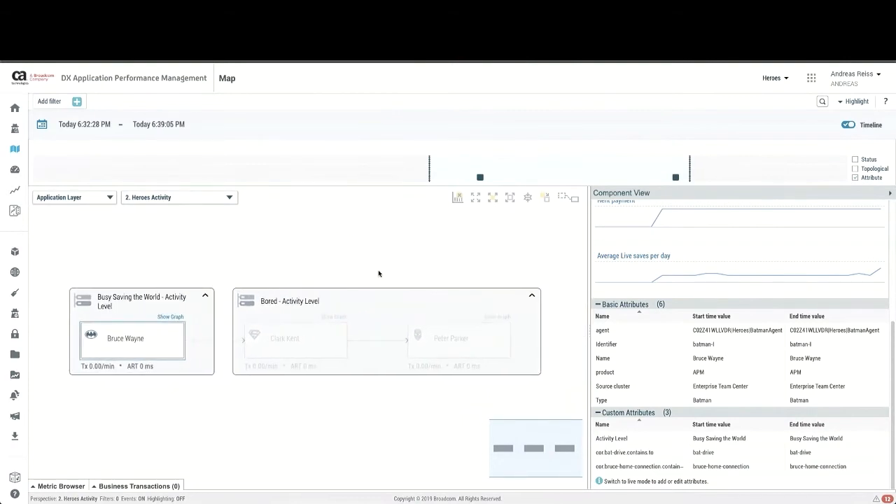
# Clear the node selection and review the Batman and Superman nodes' metrics and attributes
pyautogui.click(334, 385)
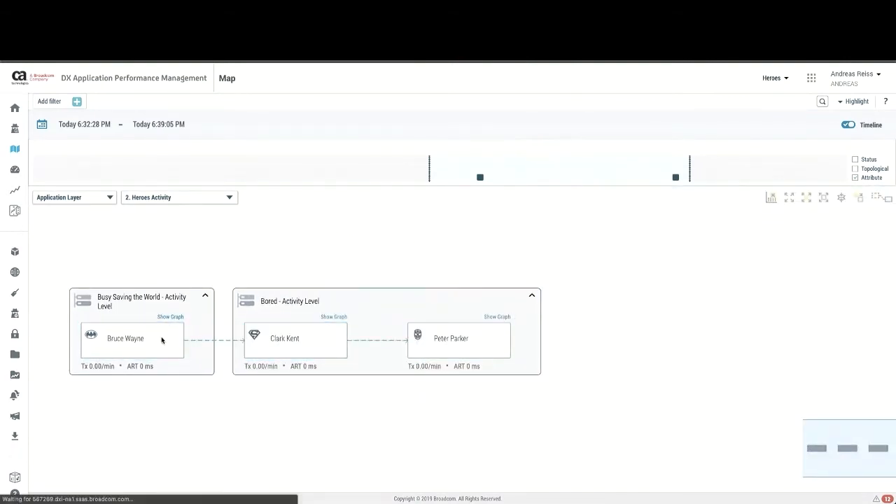
pyautogui.click(155, 340)
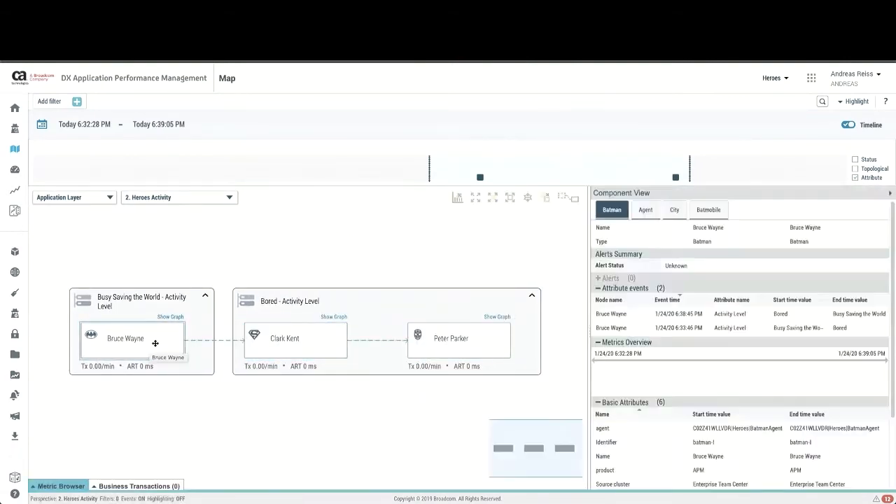
pyautogui.scroll(-3, 713, 311)
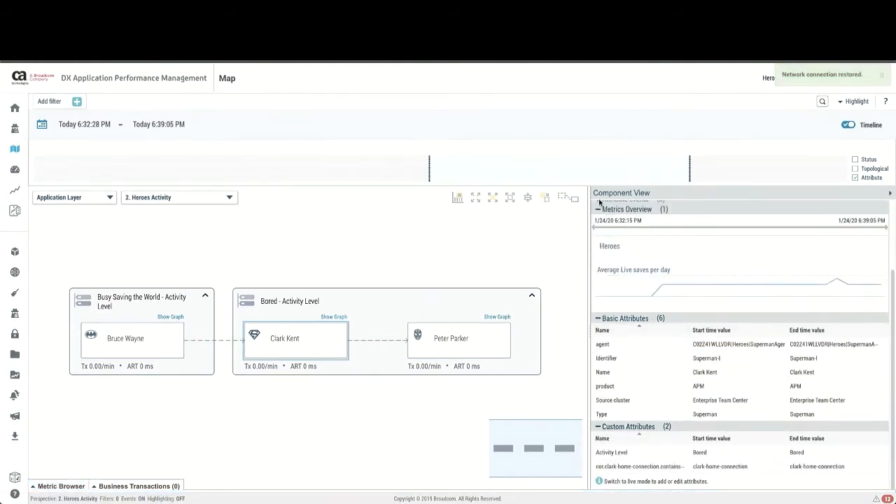
# Reload the map and adjust the timeline range to 6:32:08 PM – 6:38:55 PM
pyautogui.moveTo(591, 178); pyautogui.dragTo(577, 176)
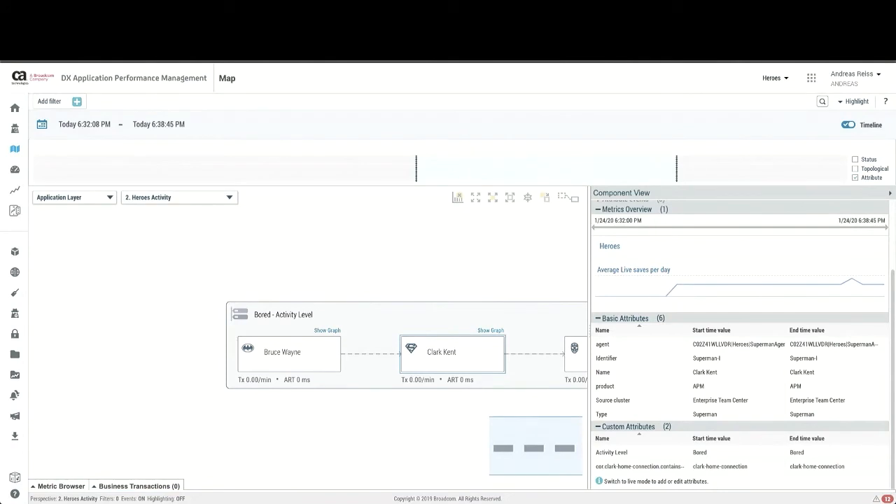
pyautogui.press('super+r')
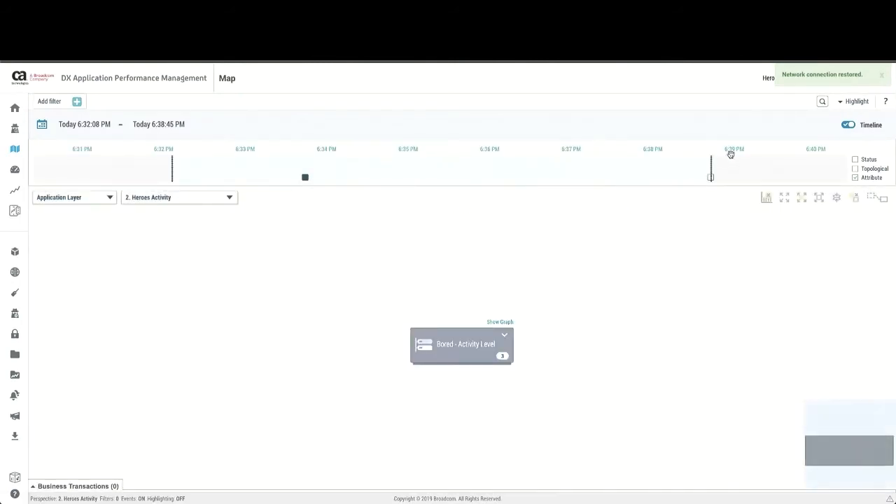
pyautogui.moveTo(711, 165)
pyautogui.mouseDown()
pyautogui.moveTo(720, 165)
pyautogui.moveTo(694, 167)
pyautogui.mouseUp()
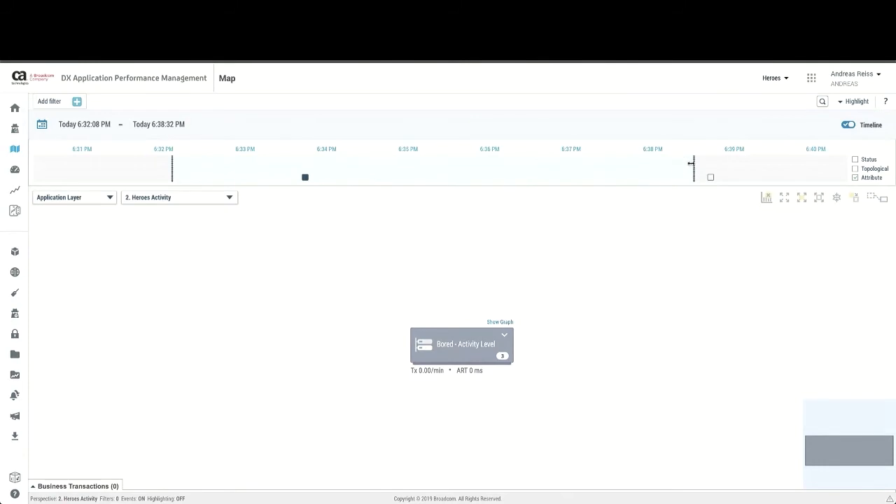
pyautogui.moveTo(695, 163); pyautogui.dragTo(726, 166)
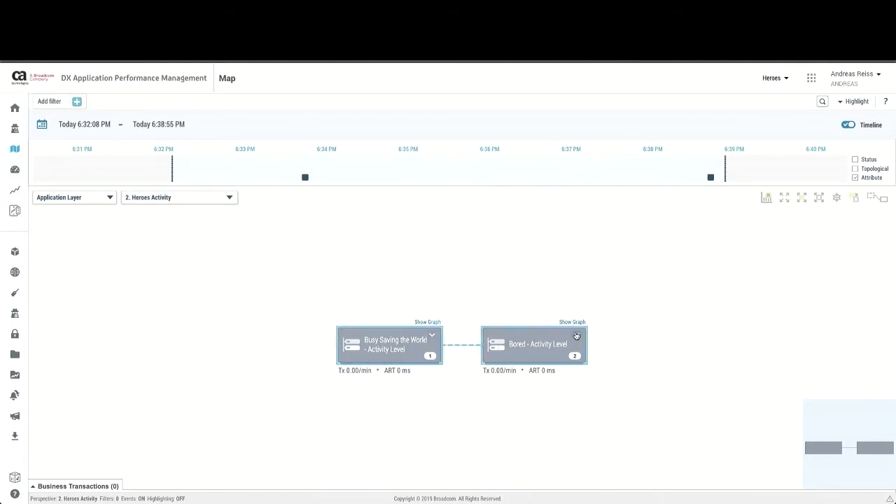
# Expand the Bored and Busy Saving the World activity groups on the map
pyautogui.click(576, 336)
pyautogui.click(236, 376)
pyautogui.moveTo(335, 320); pyautogui.dragTo(477, 232)
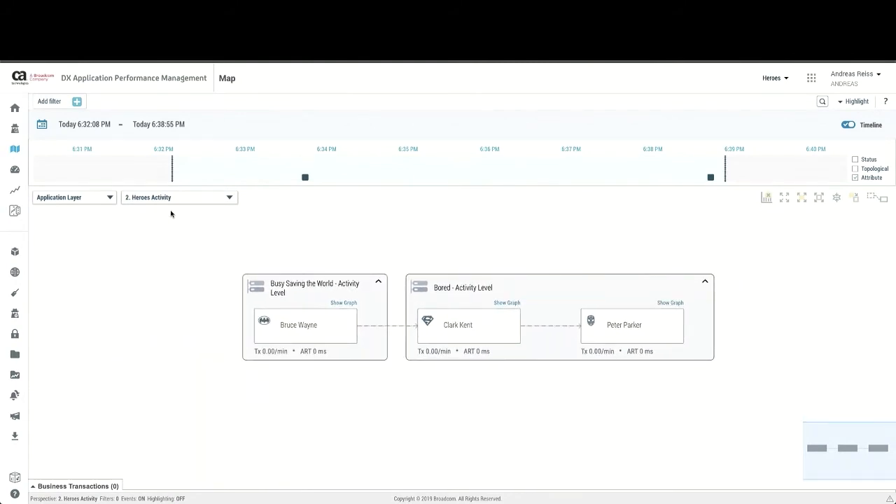
# Switch to the Infrastructure Layer and start a new perspective named "Infrastructure by Activity" that applies to APM Infrastructure
pyautogui.click(70, 197)
pyautogui.click(59, 235)
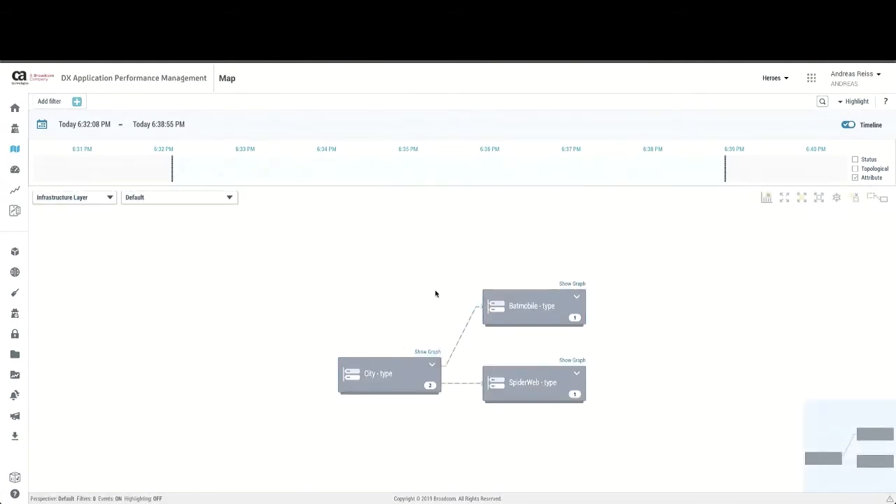
pyautogui.click(195, 197)
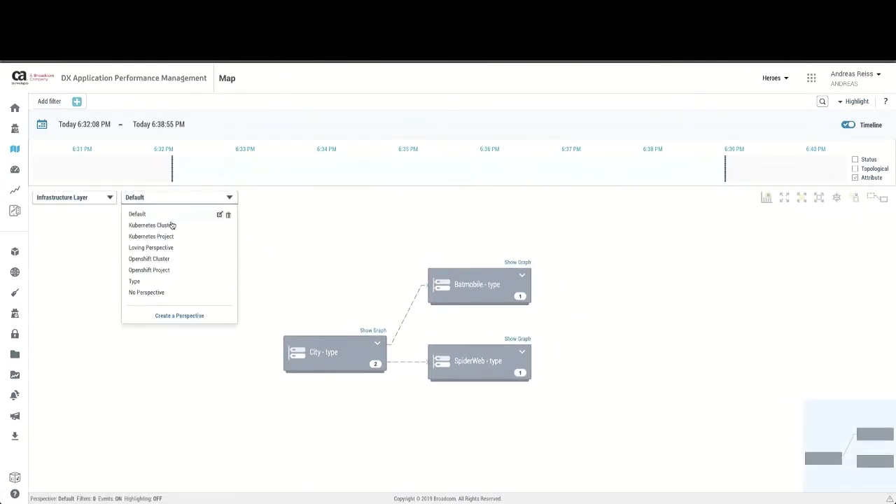
pyautogui.click(181, 317)
pyautogui.click(358, 160)
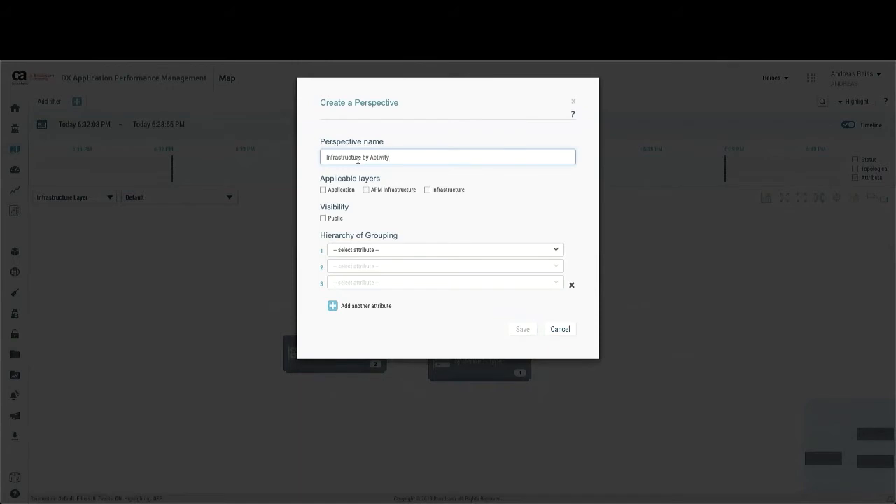
pyautogui.click(374, 191)
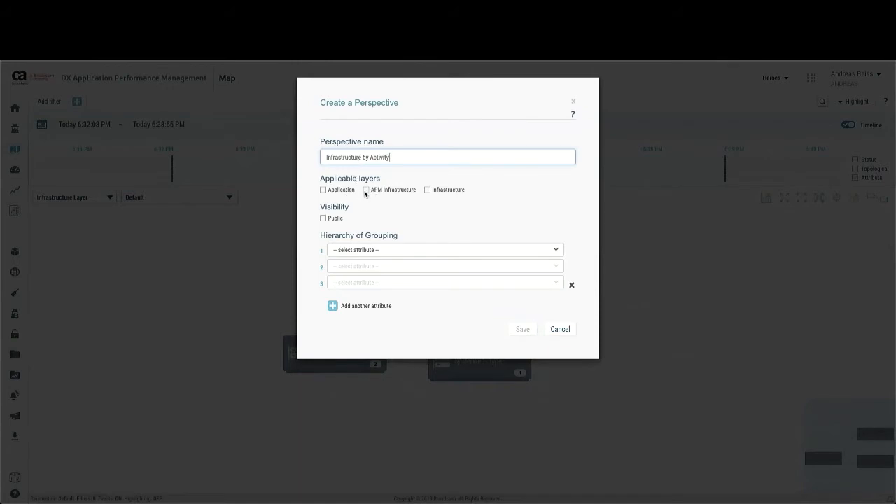
# Set the perspective's first grouping level to the Application attribute Activity Level and save the perspective
pyautogui.click(371, 251)
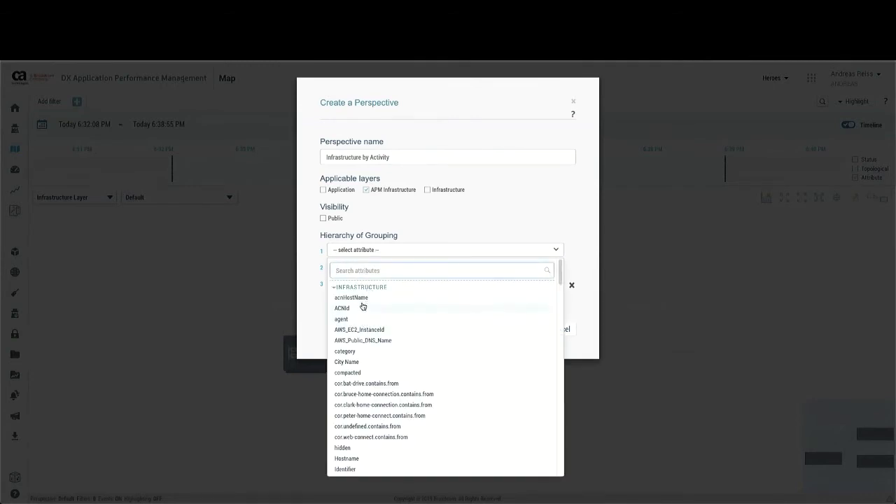
pyautogui.click(351, 252)
pyautogui.click(350, 252)
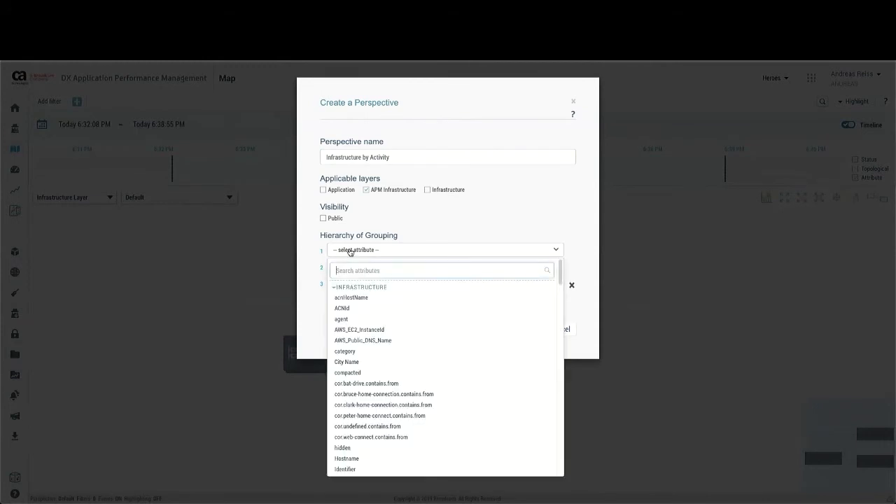
pyautogui.click(370, 292)
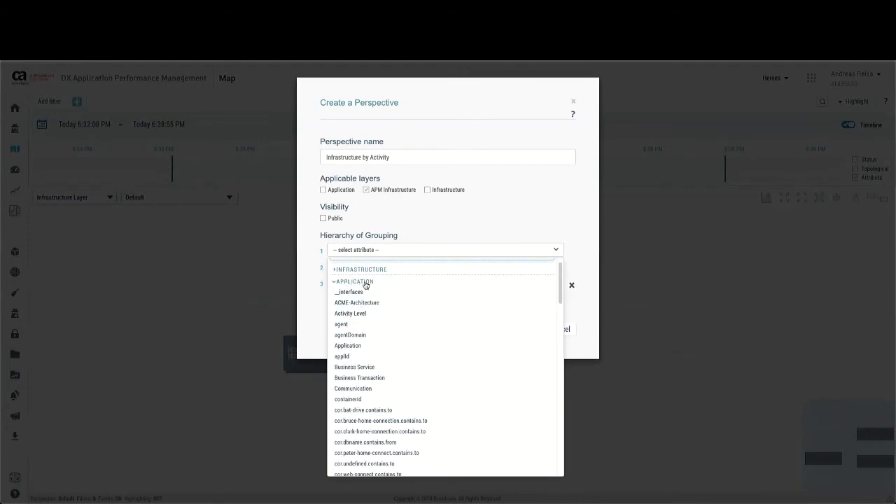
pyautogui.click(351, 315)
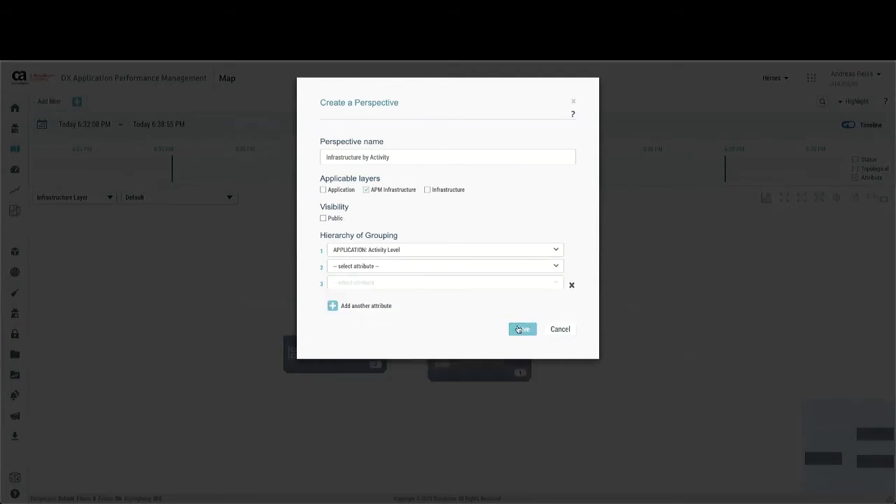
pyautogui.click(522, 329)
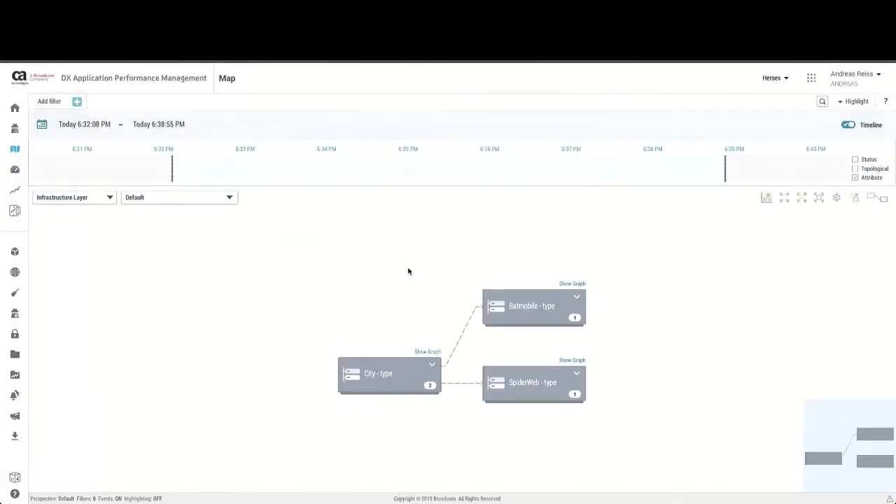
pyautogui.click(181, 199)
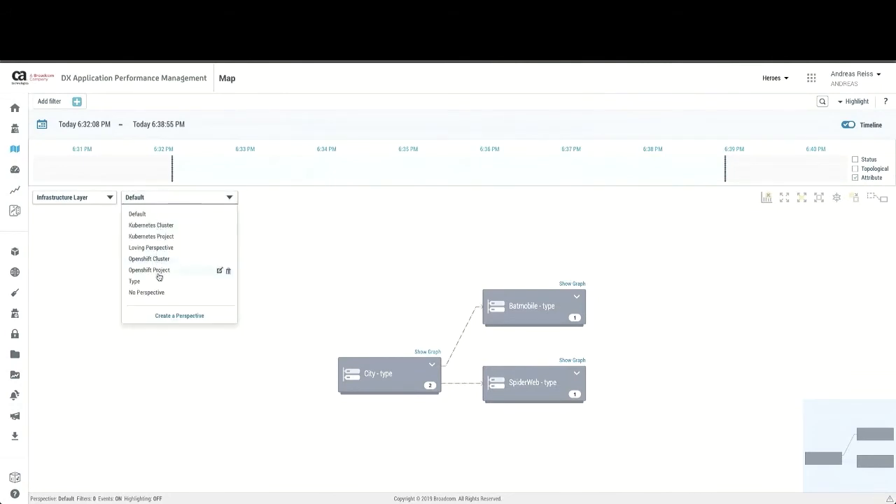
pyautogui.click(141, 217)
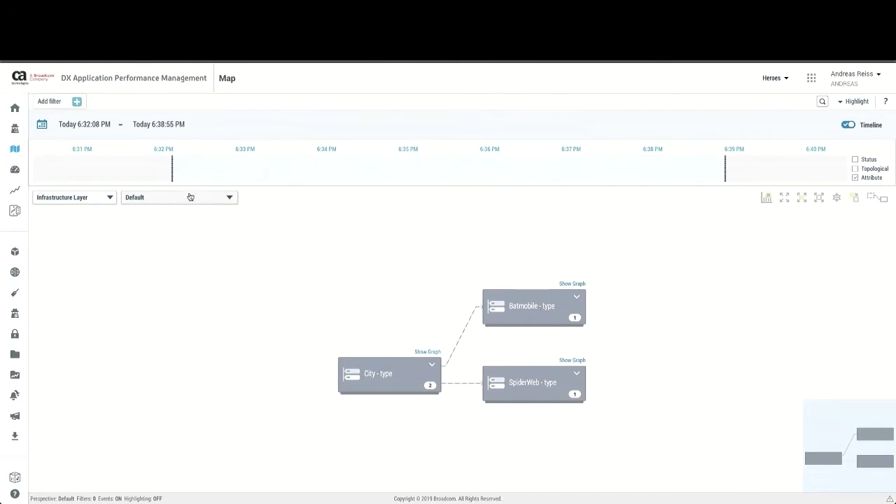
pyautogui.click(190, 197)
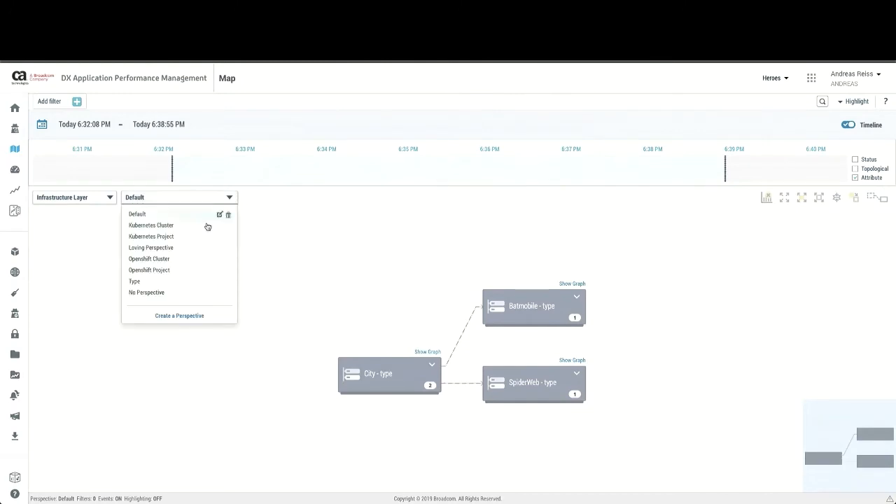
pyautogui.click(178, 316)
pyautogui.click(378, 158)
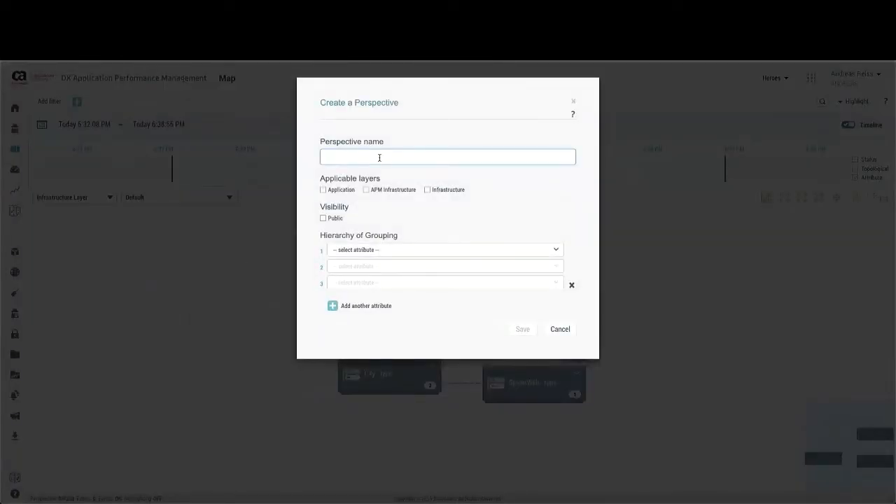
pyautogui.click(560, 329)
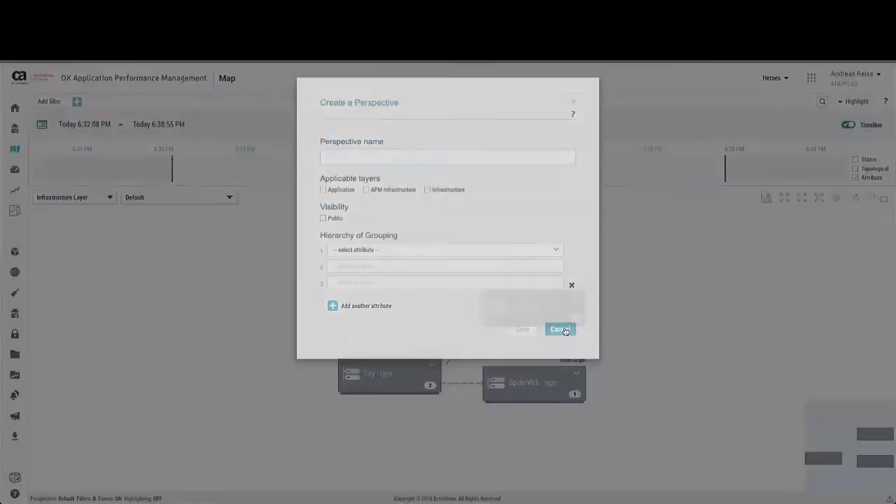
# Start a new public perspective named "Activity for Resources" that applies to the Infrastructure layer
pyautogui.click(205, 196)
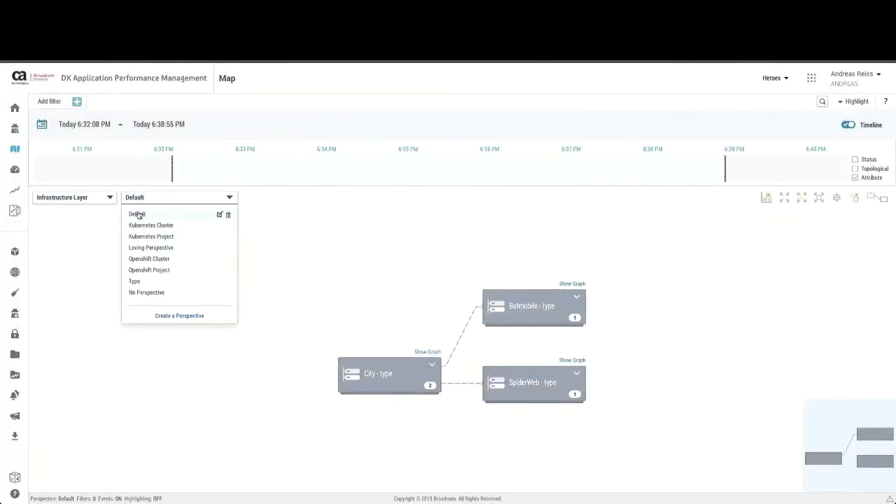
pyautogui.click(180, 316)
pyautogui.click(376, 164)
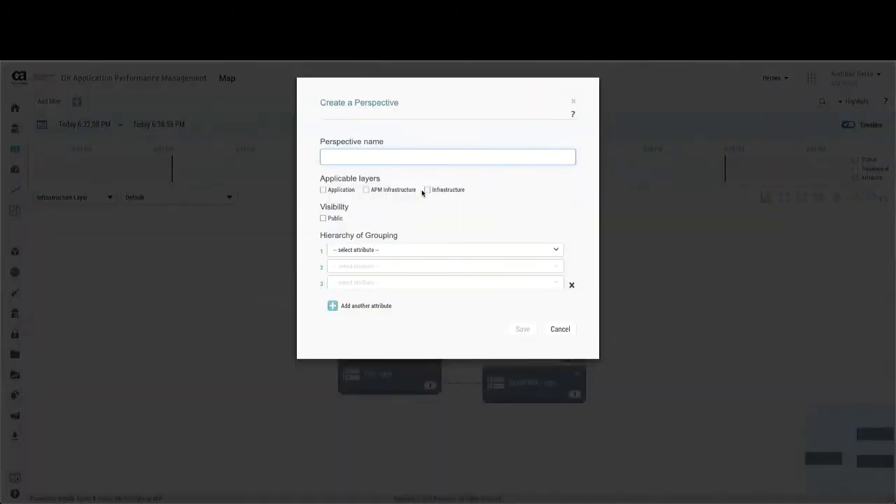
pyautogui.click(427, 190)
pyautogui.click(376, 157)
pyautogui.click(323, 219)
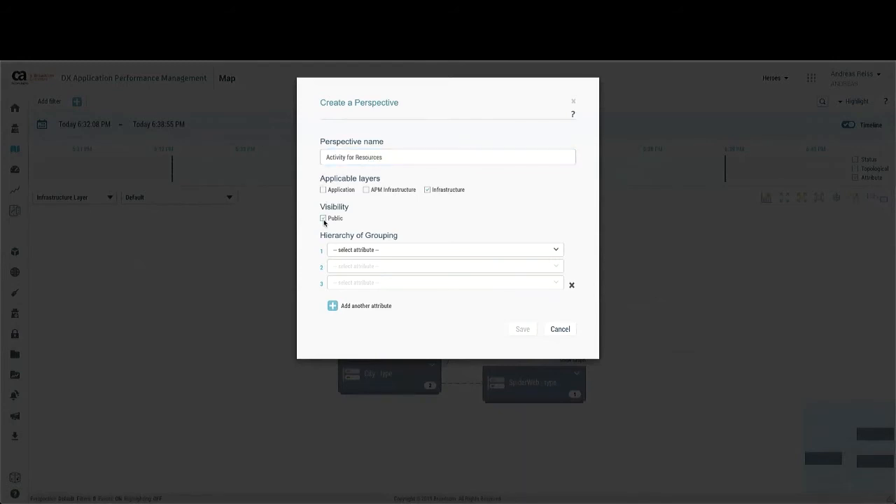
# Set the new perspective's first grouping level to the Application attribute Activity Level and save it
pyautogui.click(391, 252)
pyautogui.scroll(-10, 336, 292)
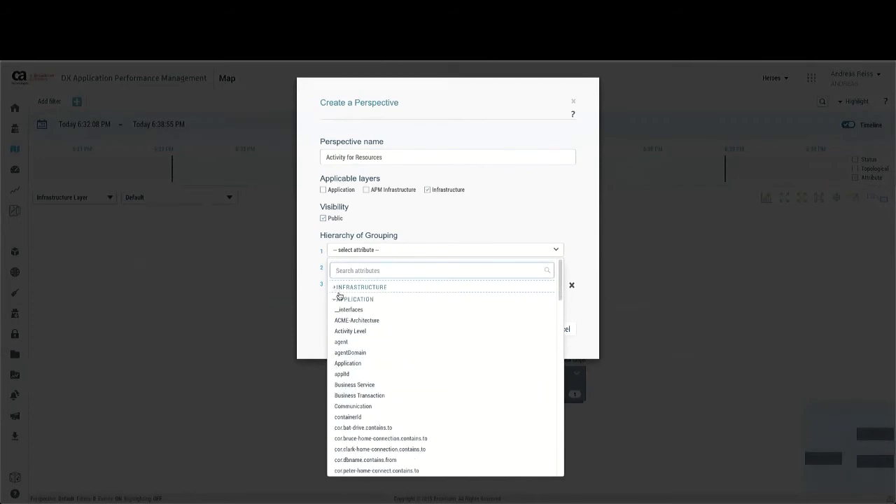
pyautogui.click(354, 337)
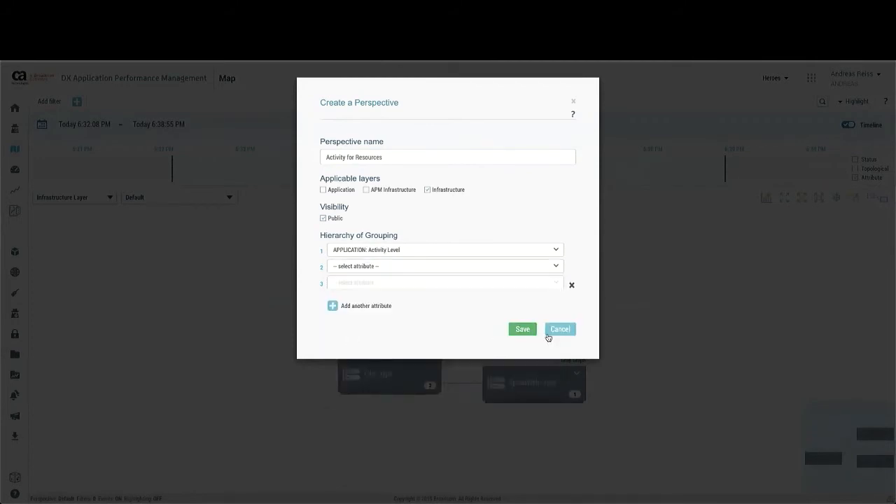
pyautogui.click(521, 333)
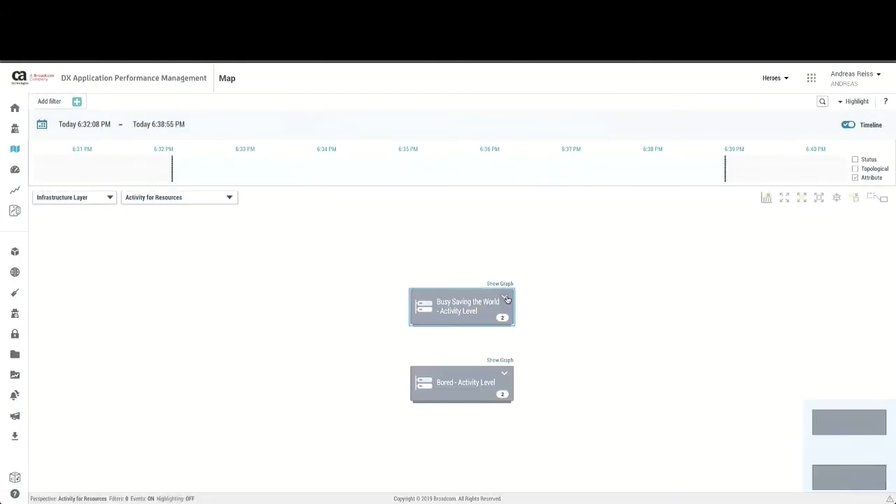
# Expand both activity level groups on the map and inspect the component details of Gotham City and the Bat Mobile's correlated Batman
pyautogui.click(507, 300)
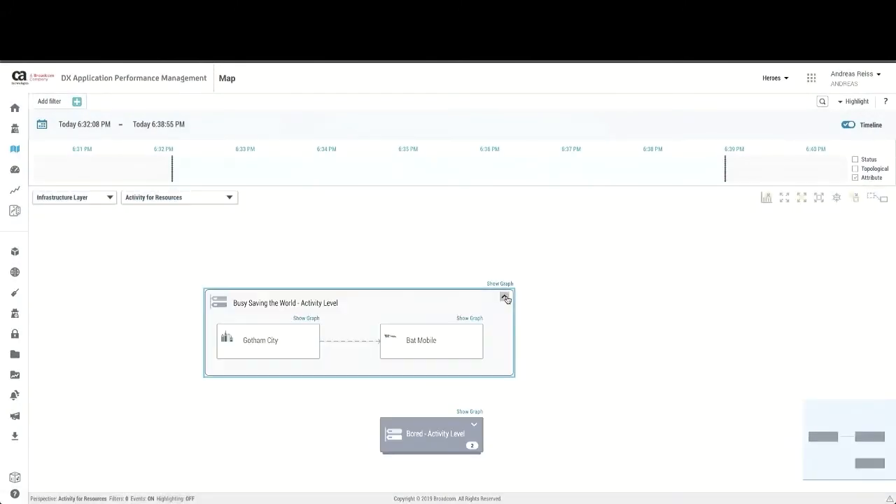
pyautogui.click(475, 425)
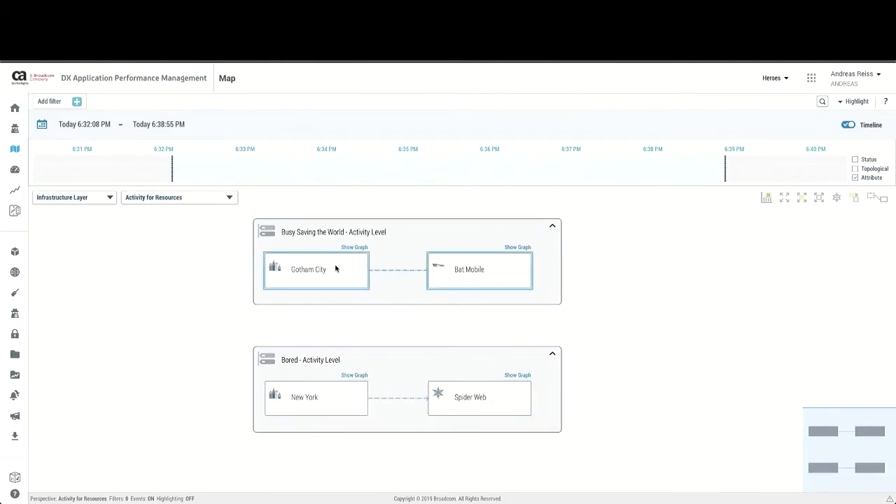
pyautogui.click(352, 281)
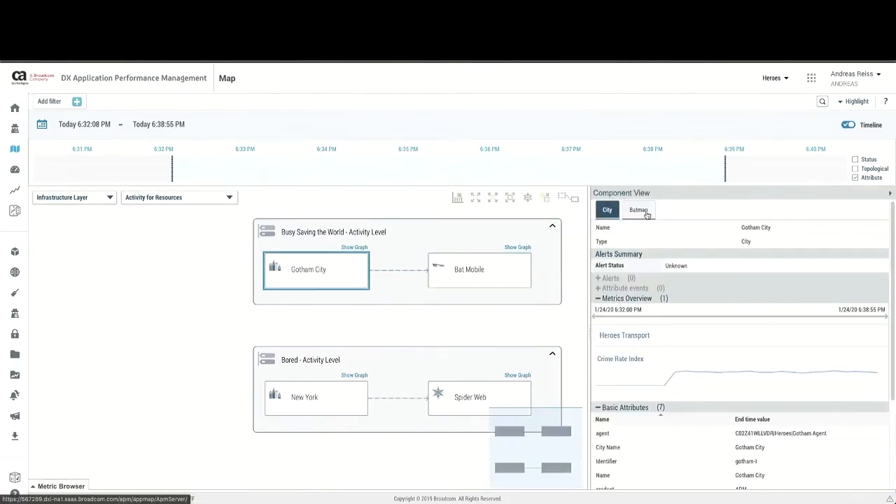
pyautogui.click(471, 272)
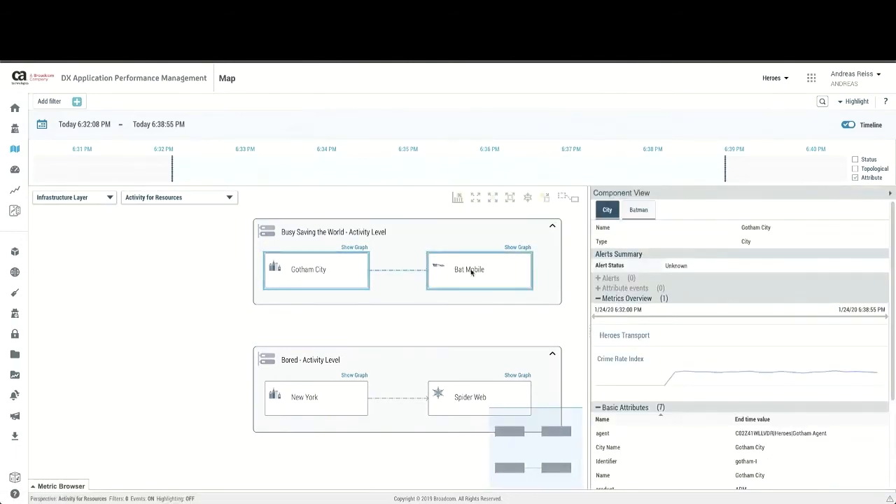
pyautogui.click(662, 210)
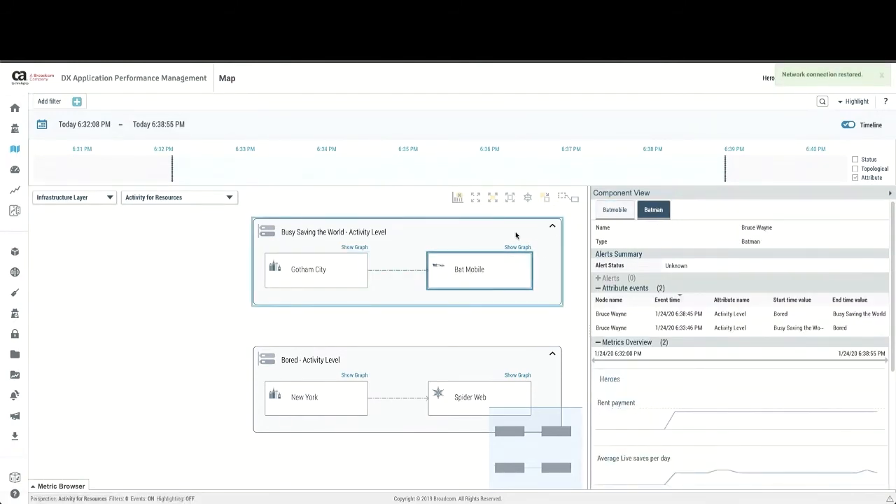
pyautogui.moveTo(190, 300); pyautogui.dragTo(105, 337)
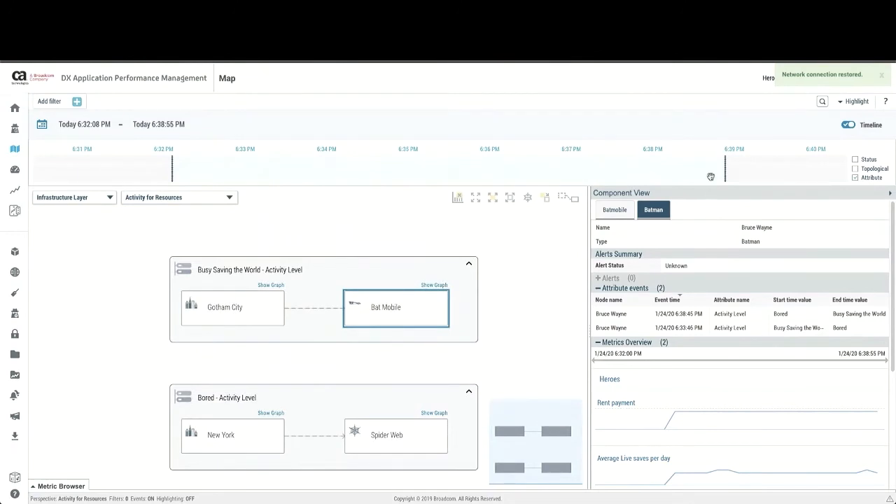
pyautogui.click(882, 76)
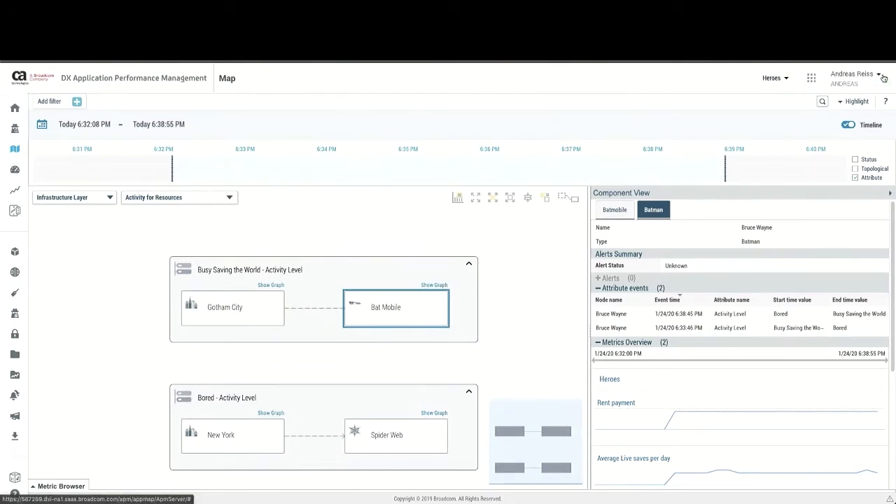
# Switch from the Heroes universe to ENTERPRISE and collapse the expanded activity groups on the map
pyautogui.click(780, 81)
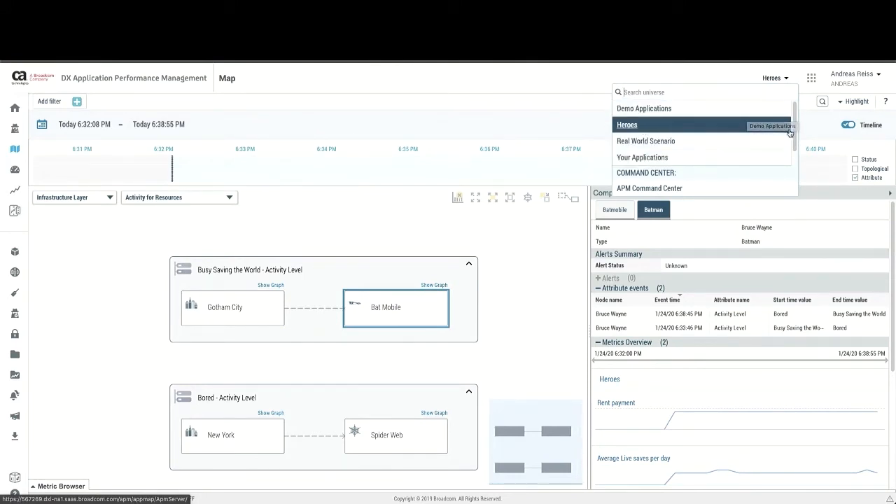
pyautogui.scroll(-1, 796, 133)
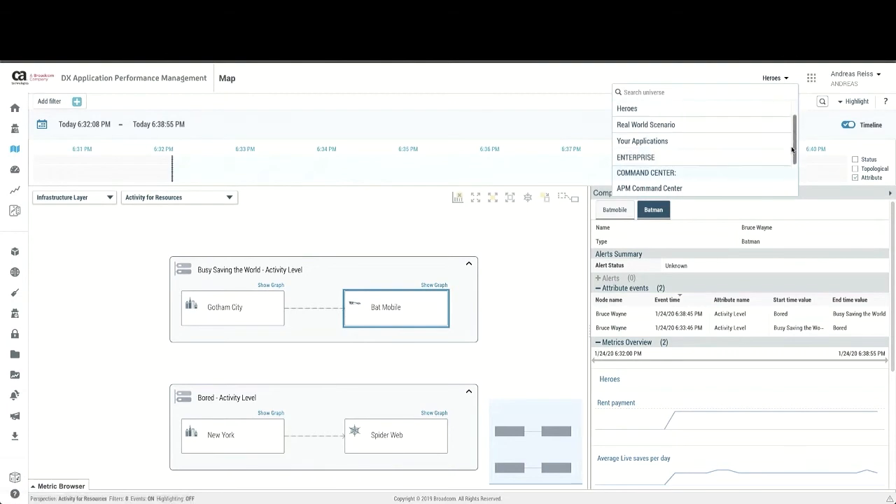
pyautogui.click(686, 163)
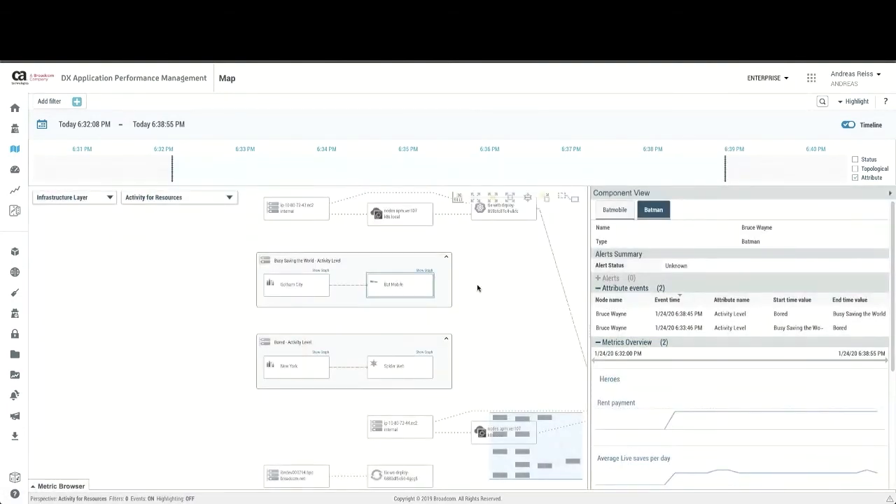
pyautogui.click(479, 290)
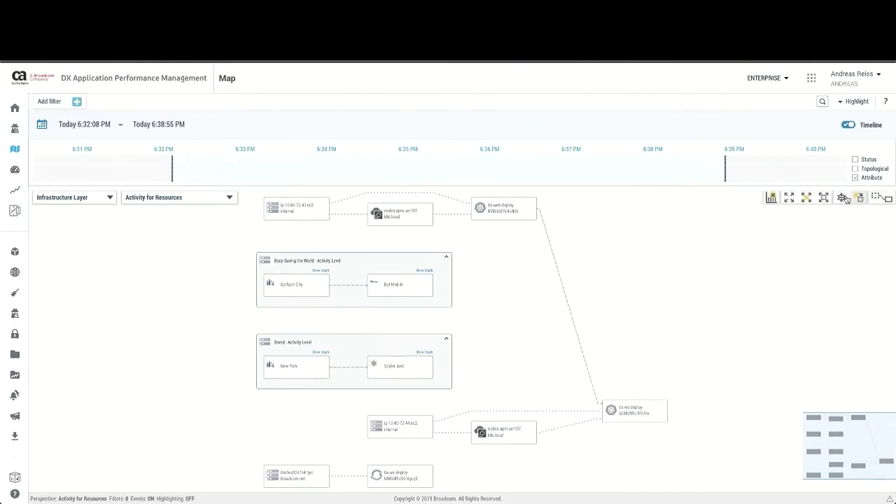
pyautogui.click(842, 199)
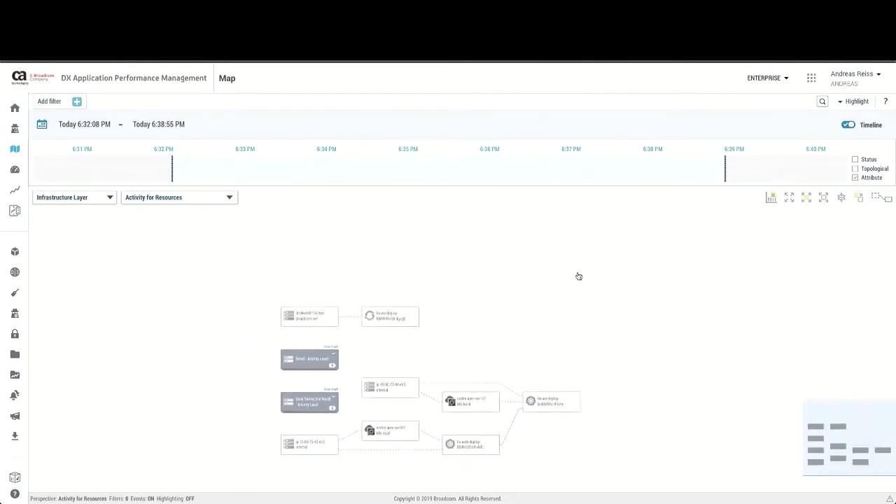
# Show the Application Layer of the map in the "End User, Application" perspective
pyautogui.click(172, 199)
pyautogui.click(86, 201)
pyautogui.click(74, 211)
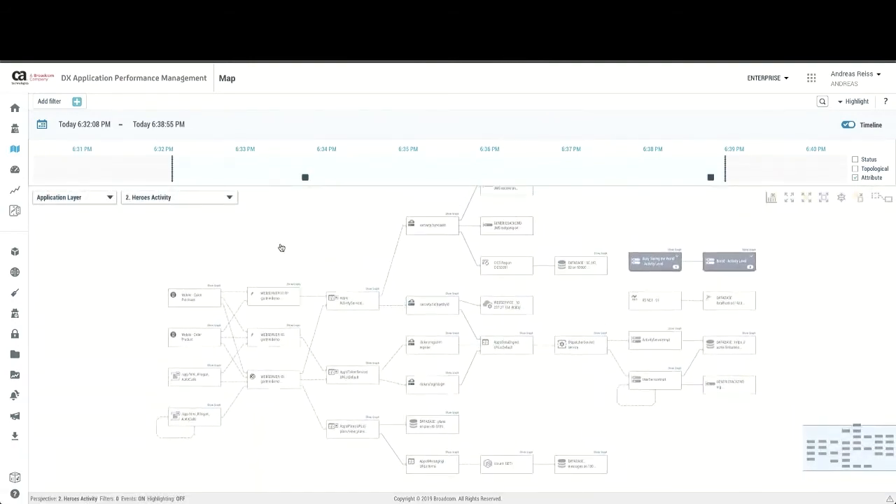
pyautogui.click(229, 198)
pyautogui.moveTo(220, 216)
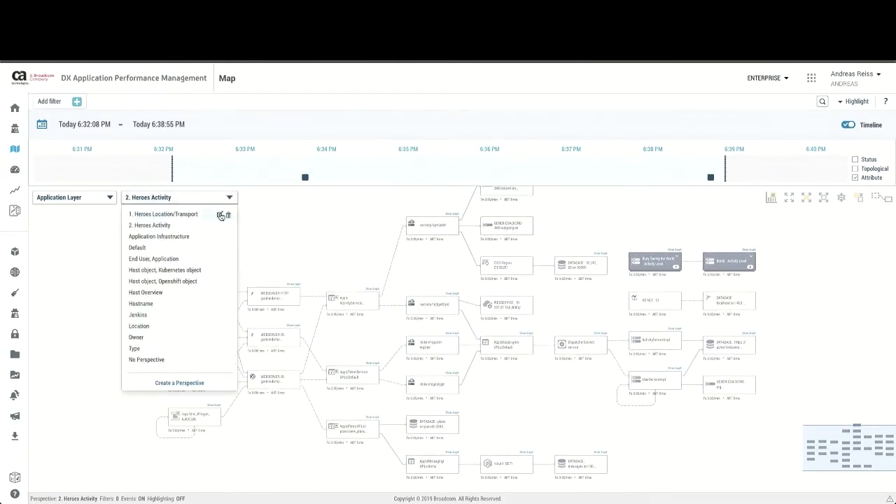
pyautogui.click(166, 262)
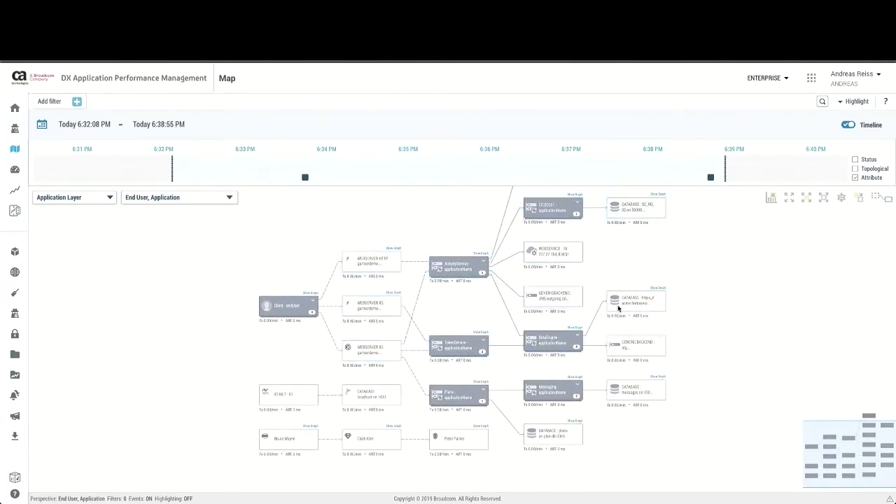
pyautogui.moveTo(679, 249); pyautogui.dragTo(662, 288)
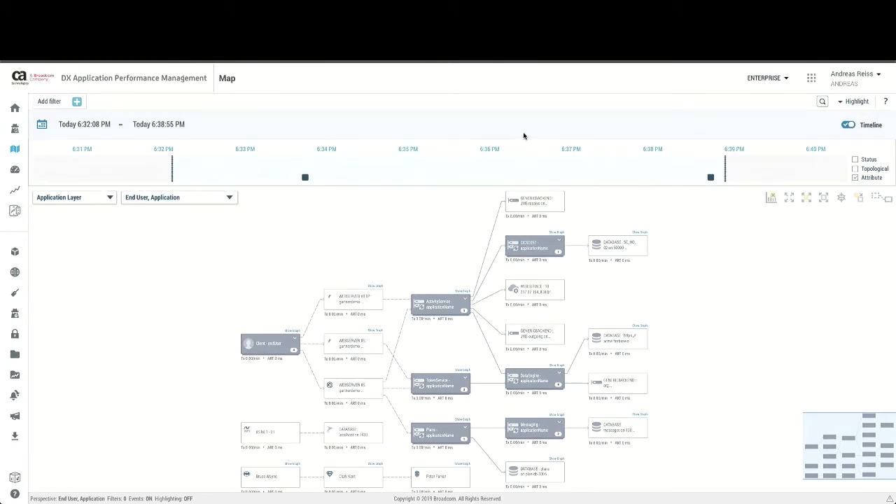
# Turn on live updates for the last 8 minutes and apply the time range
pyautogui.click(105, 125)
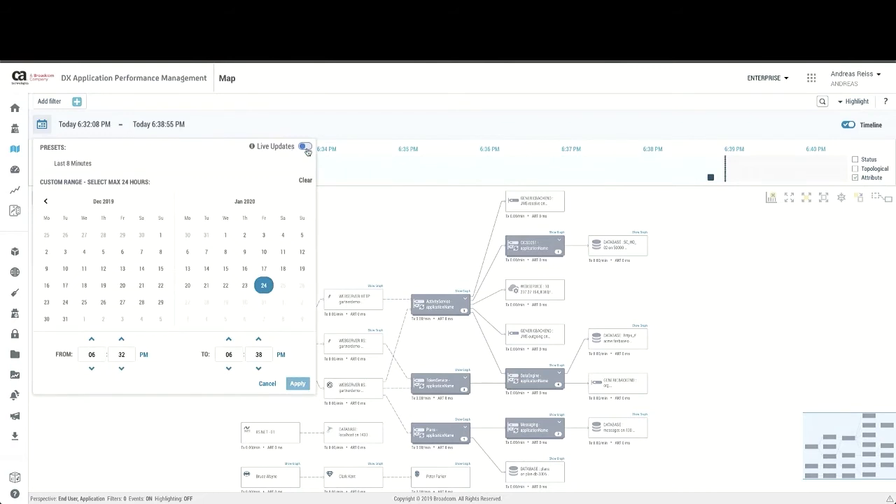
pyautogui.click(306, 147)
pyautogui.click(298, 384)
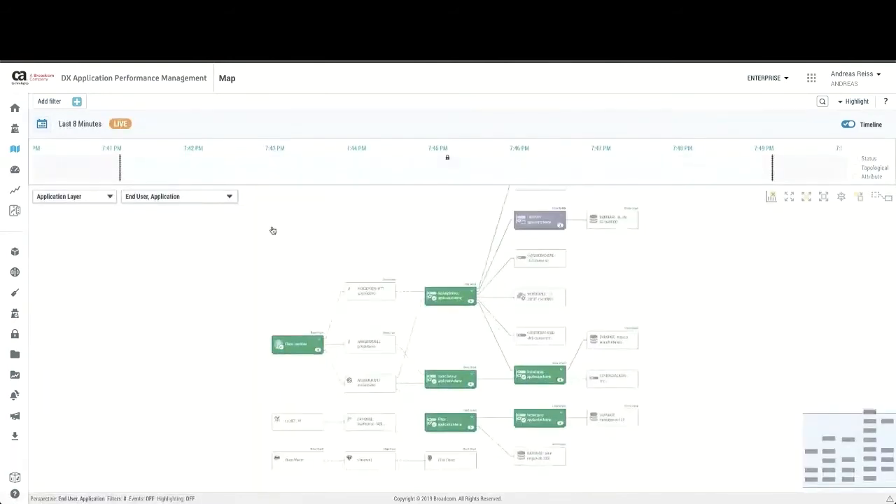
# Change the map's perspective to "Host object, Kubernetes object"
pyautogui.click(217, 198)
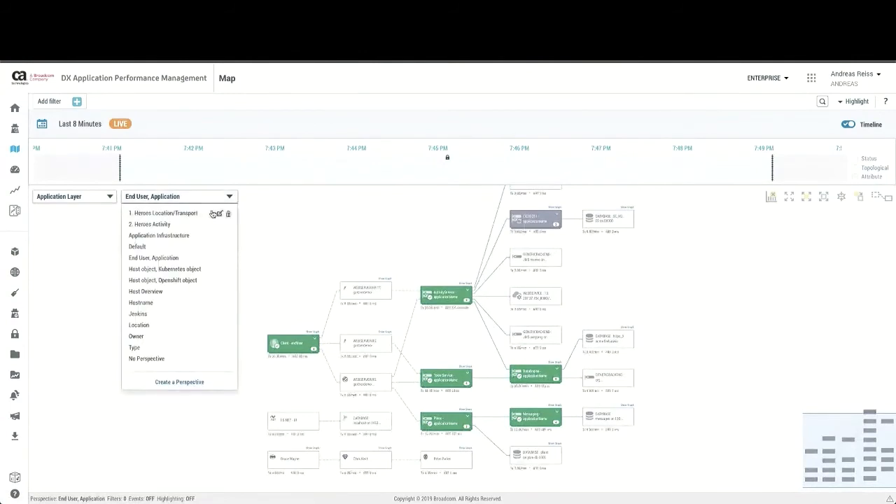
pyautogui.click(187, 273)
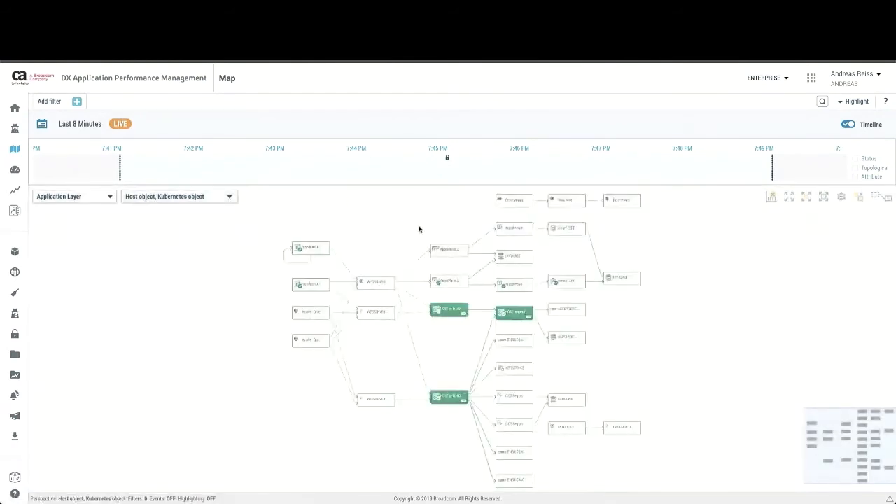
pyautogui.scroll(2, 467, 331)
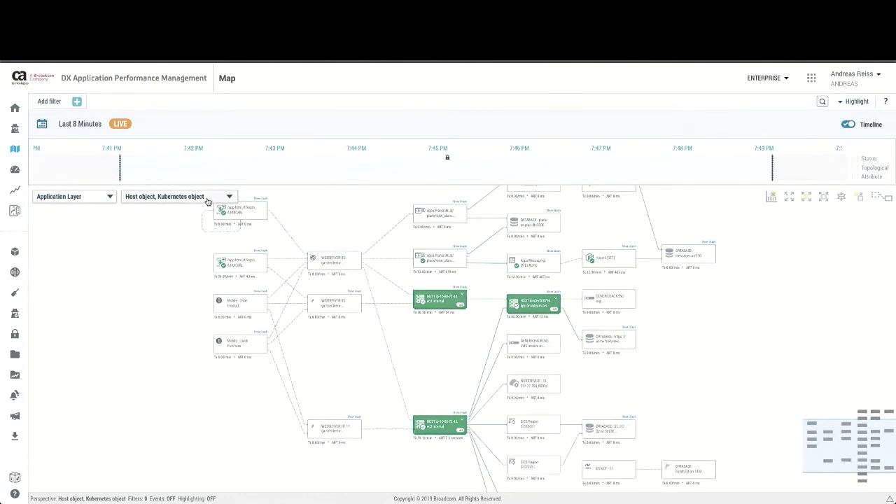
# Review the grouping hierarchy in the settings of the "Host object, Kubernetes object" perspective, leaving them unedited
pyautogui.click(231, 198)
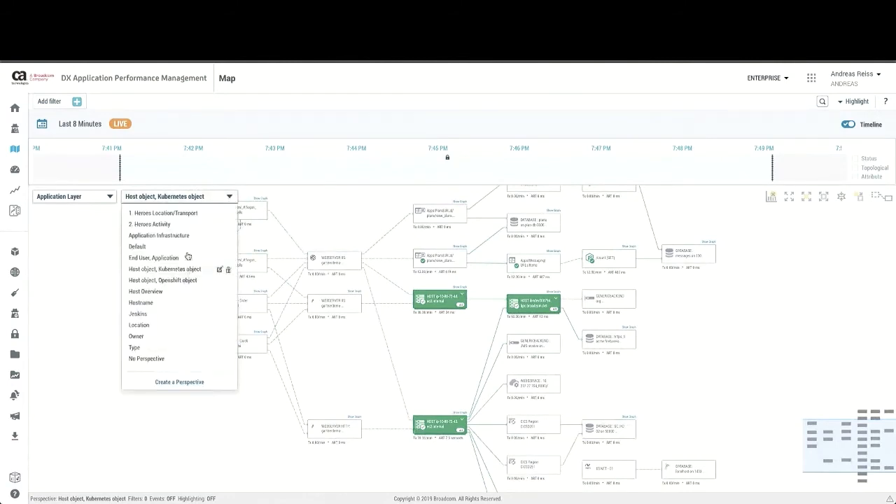
pyautogui.click(219, 270)
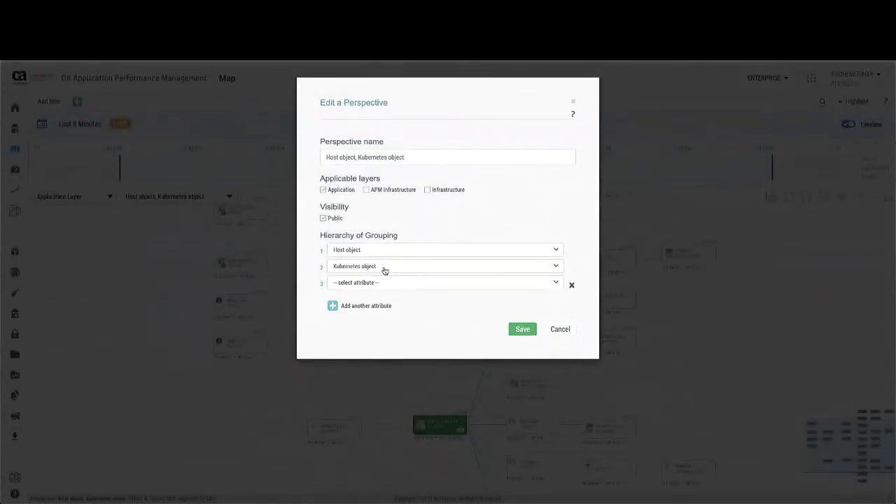
pyautogui.click(560, 329)
pyautogui.scroll(3, 494, 329)
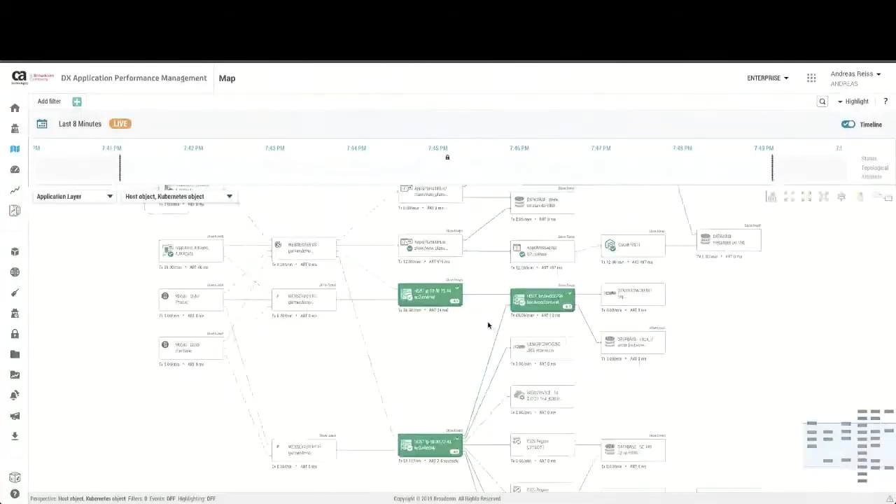
# Expand the host groups ip-10-80-72-44, ibndev000794 and ip-10-80-72-43 to examine their components, and collapse all groups again
pyautogui.scroll(2, 487, 323)
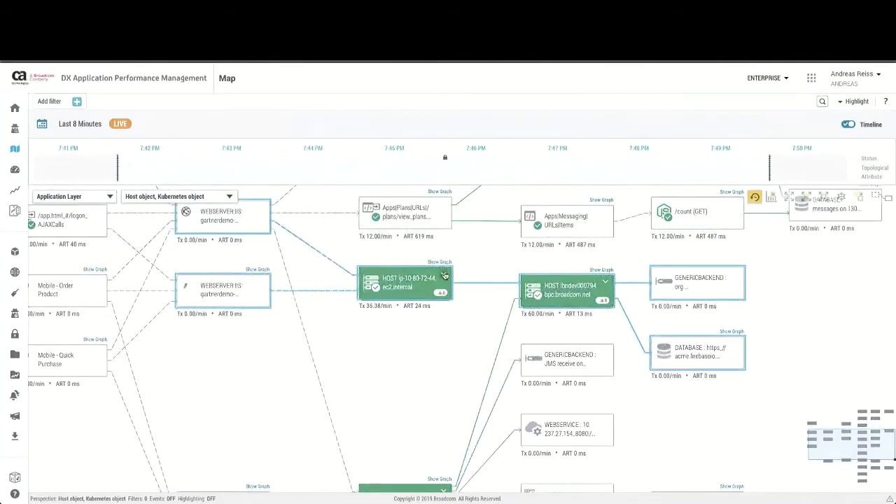
pyautogui.click(444, 275)
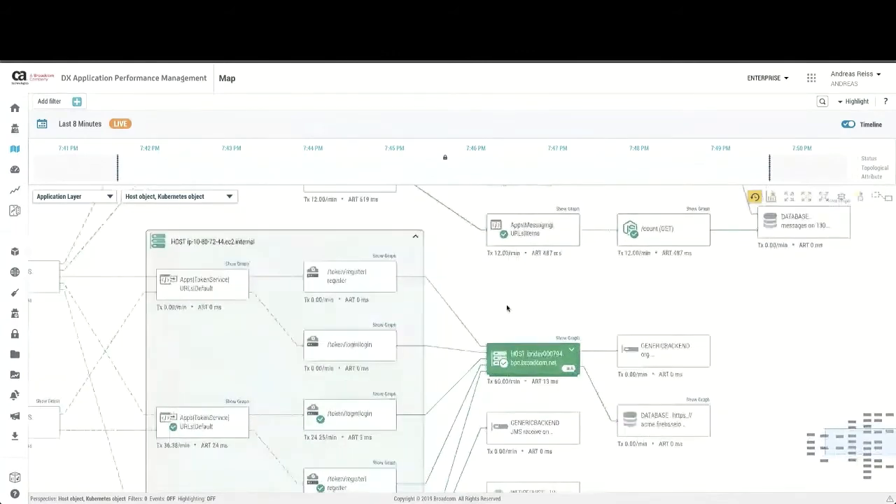
pyautogui.click(572, 351)
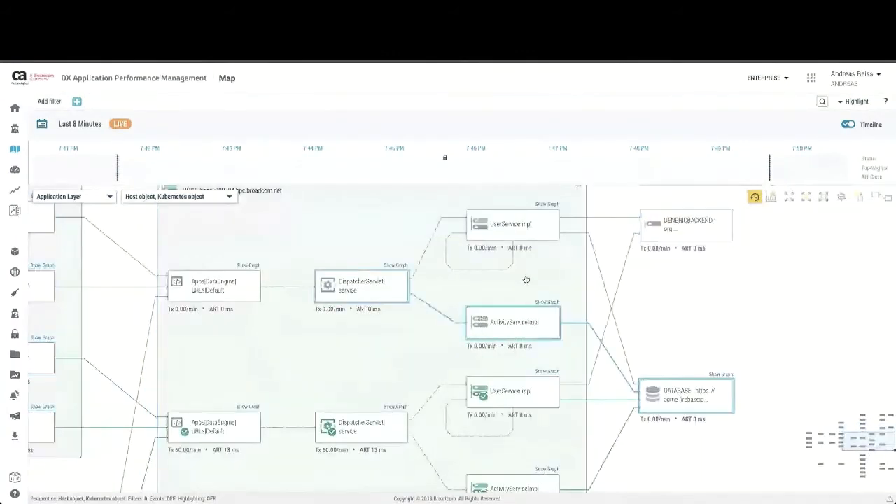
pyautogui.moveTo(518, 214); pyautogui.dragTo(520, 180)
pyautogui.moveTo(455, 394); pyautogui.dragTo(636, 158)
pyautogui.click(218, 337)
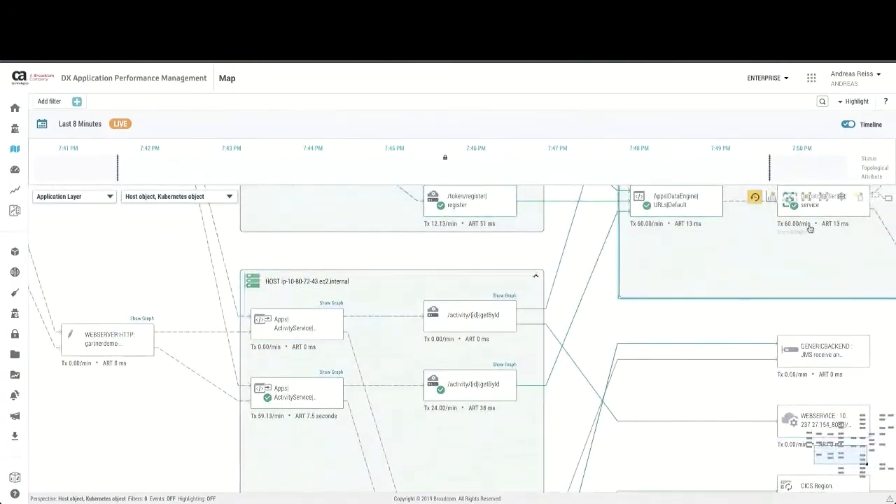
pyautogui.moveTo(740, 255); pyautogui.dragTo(519, 329)
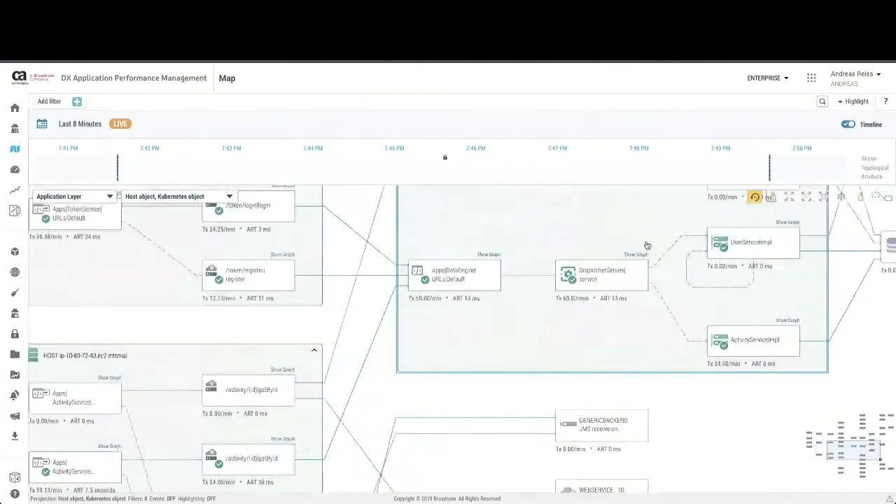
pyautogui.click(856, 198)
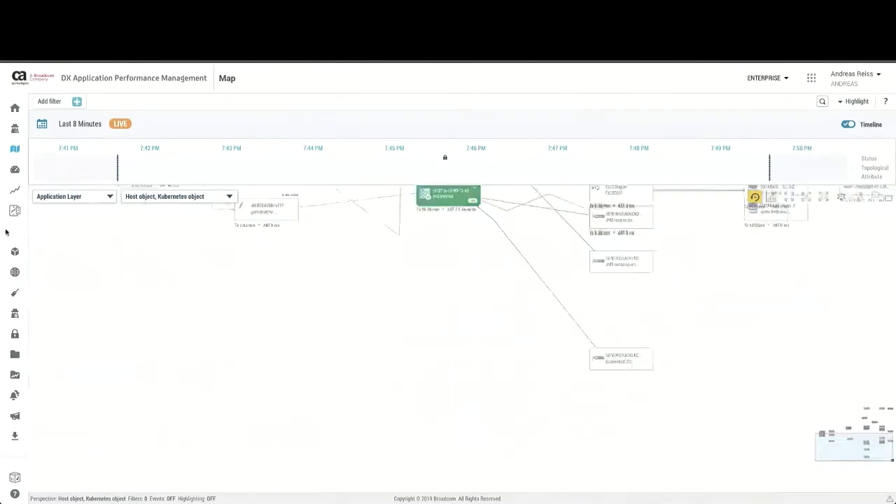
# View the Infrastructure Layer and its list of available perspectives, and return to the Application Layer
pyautogui.click(62, 196)
pyautogui.click(63, 232)
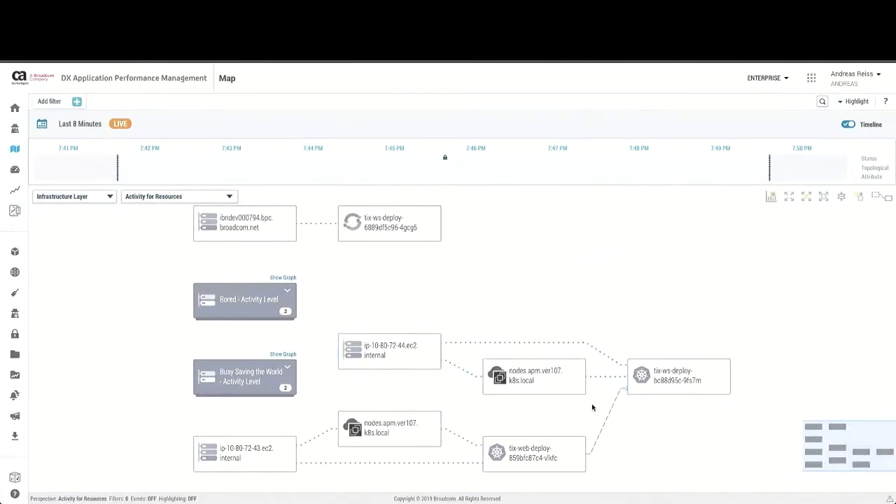
pyautogui.click(156, 199)
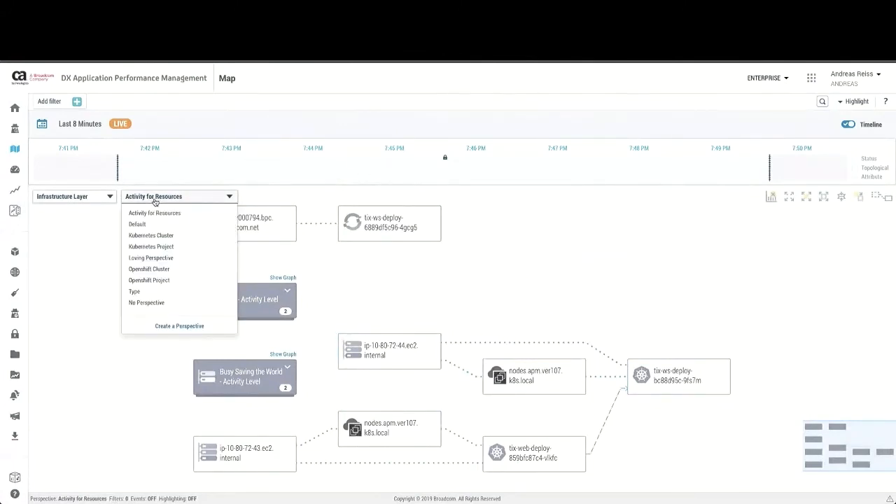
pyautogui.click(74, 196)
pyautogui.click(69, 213)
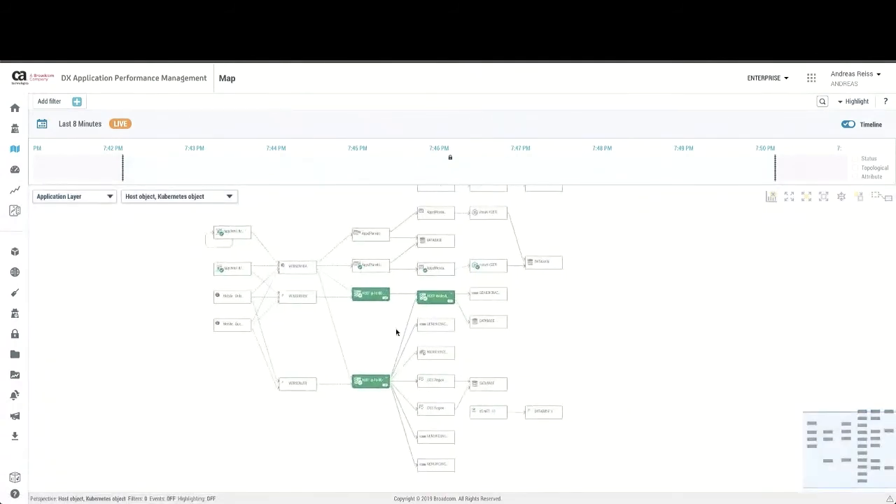
# View the ip-10-80-72-44 host group expanded in the "Host object, Openshift object" perspective, and return to "Host object, Kubernetes object"
pyautogui.click(373, 279)
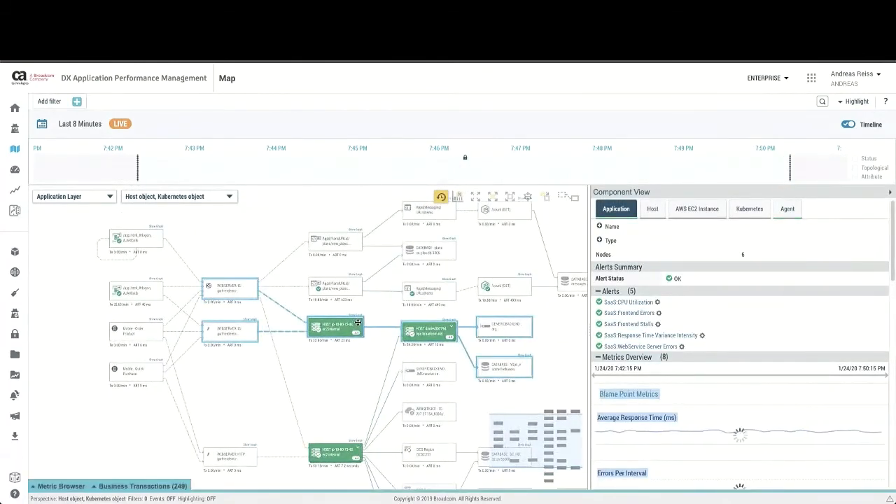
pyautogui.click(217, 199)
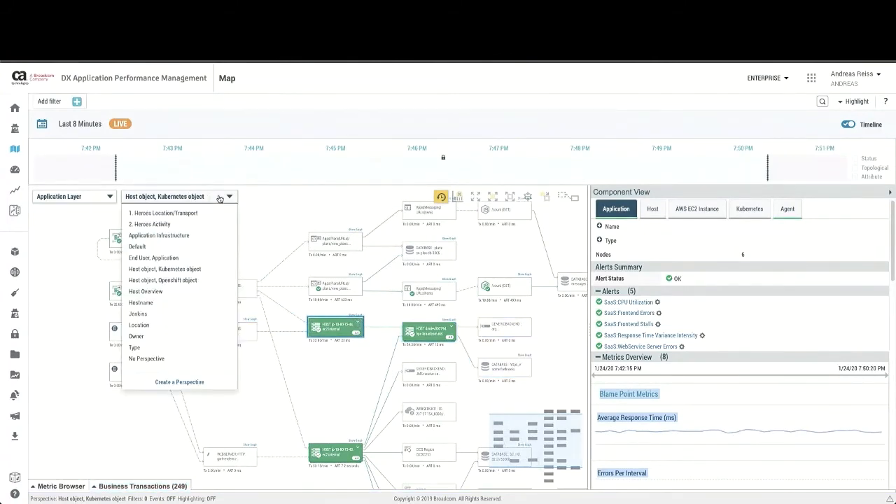
pyautogui.click(176, 280)
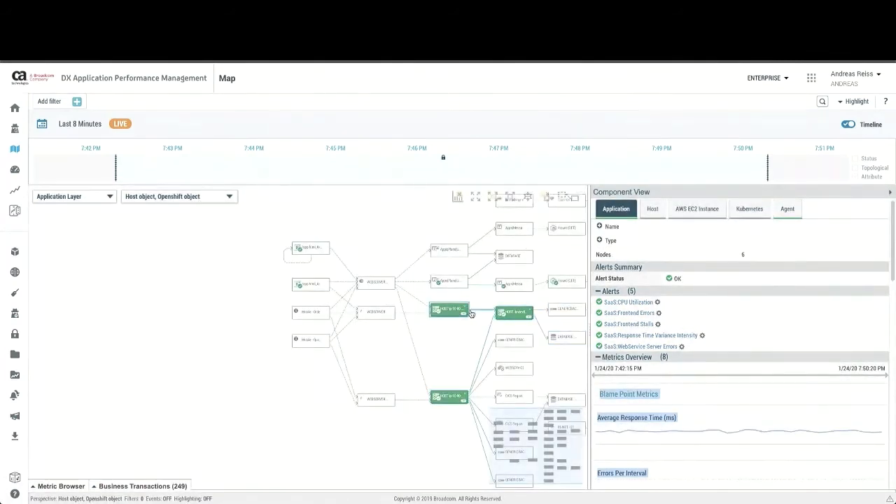
pyautogui.click(465, 310)
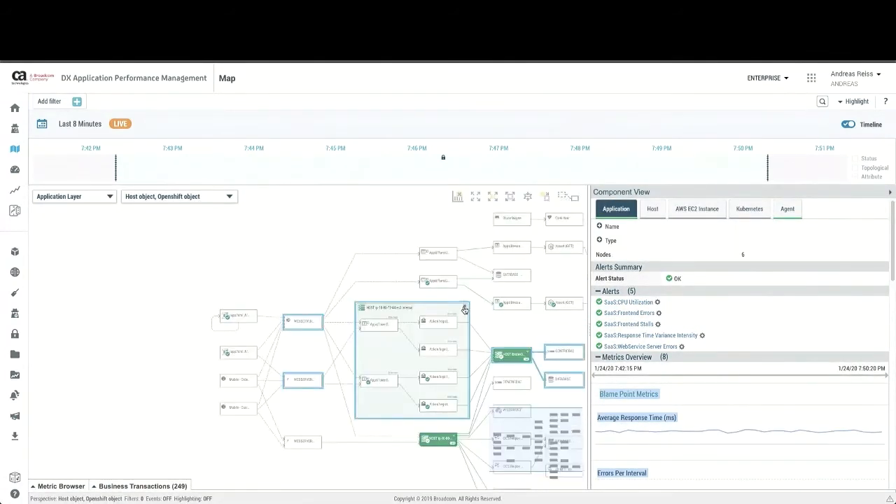
pyautogui.click(194, 200)
pyautogui.click(167, 270)
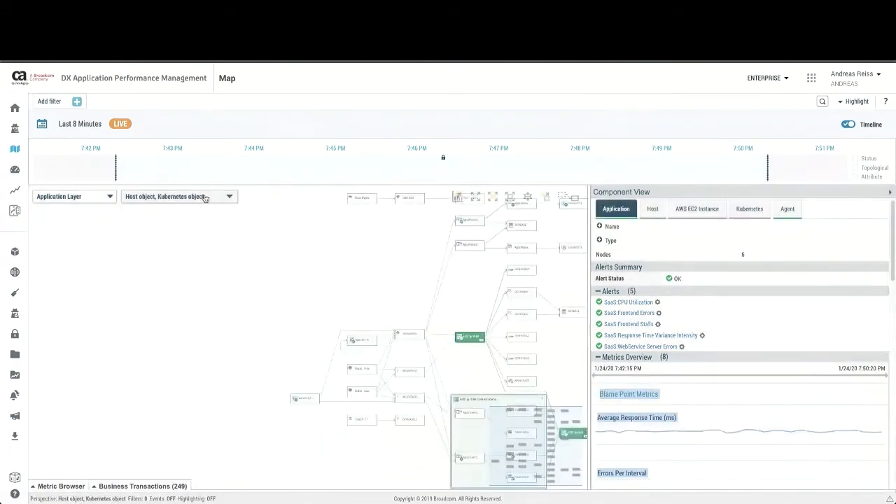
# Set the second grouping level of the "Host object, Kubernetes object" perspective to the infrastructure attribute k8s_pod_nodename and save it
pyautogui.click(204, 198)
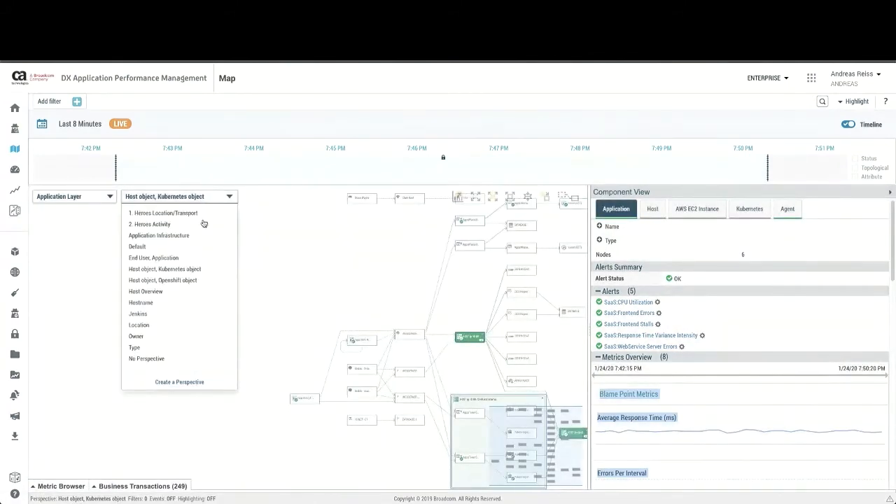
pyautogui.click(220, 271)
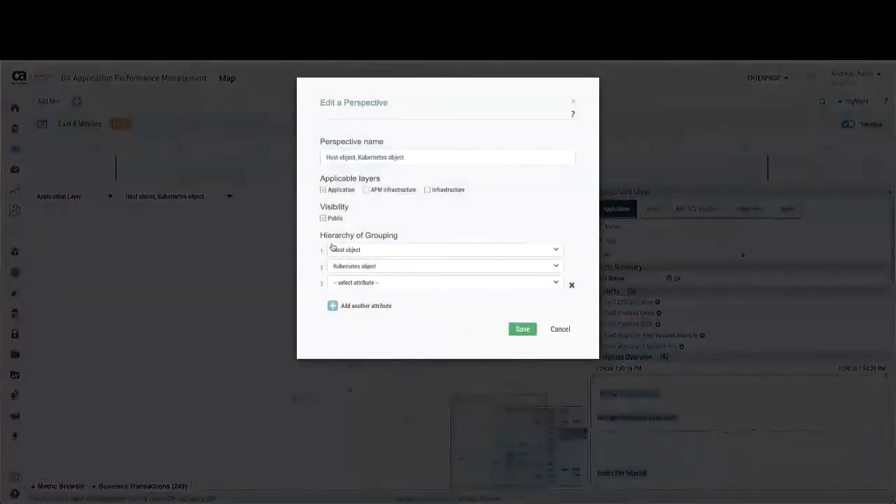
pyautogui.click(386, 279)
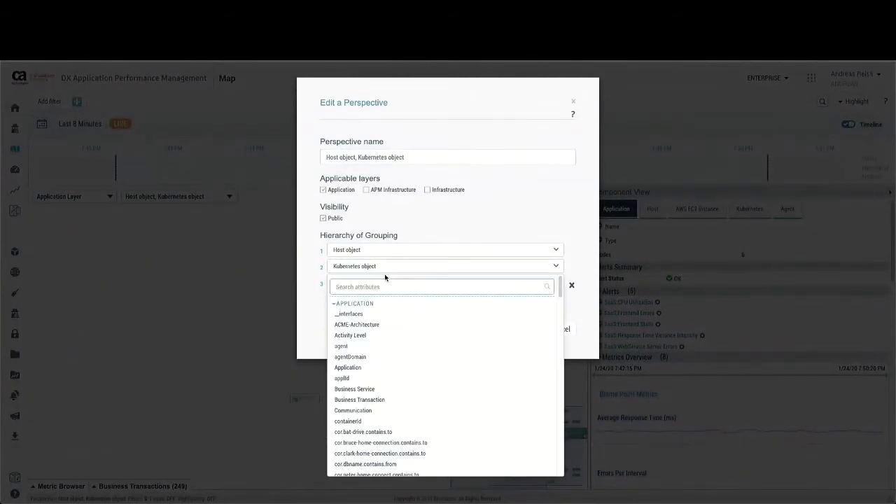
pyautogui.click(336, 306)
pyautogui.click(334, 316)
pyautogui.scroll(-1, 411, 339)
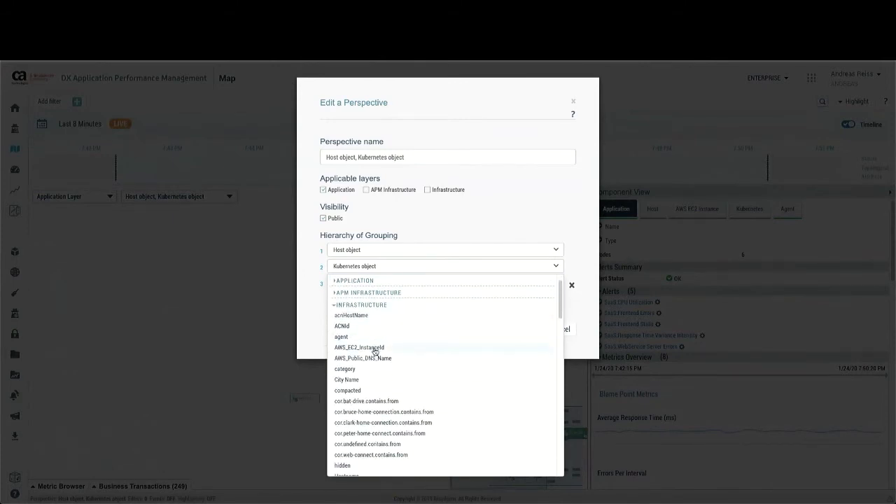
pyautogui.scroll(-1, 366, 372)
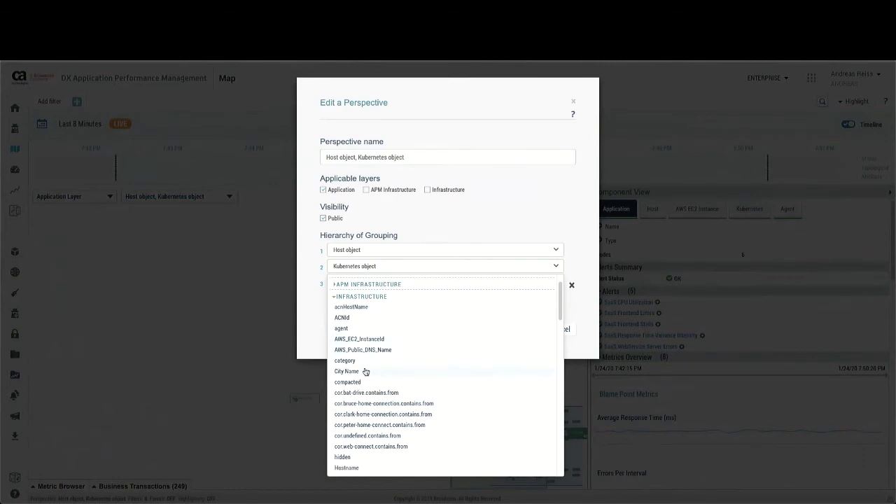
pyautogui.scroll(-5, 434, 384)
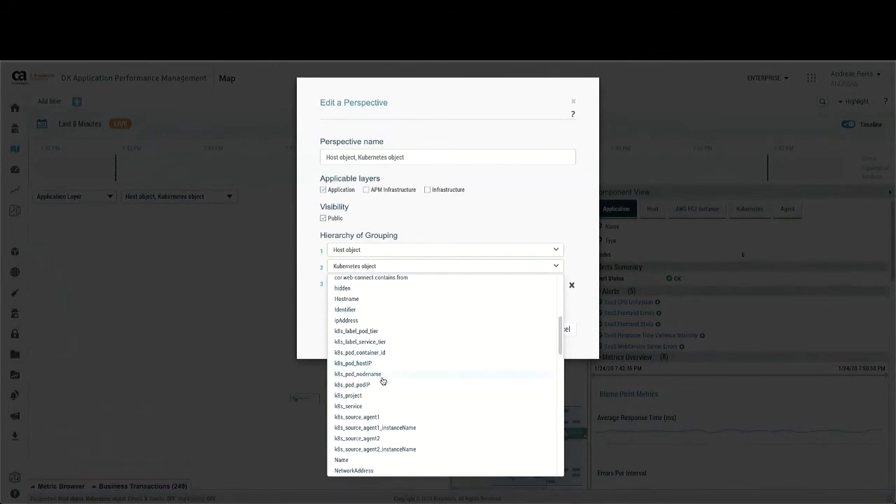
pyautogui.click(383, 375)
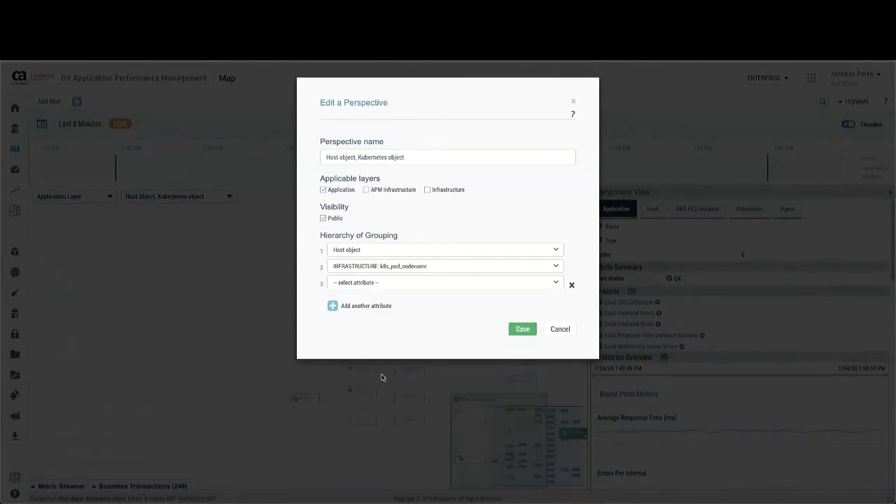
pyautogui.click(518, 330)
# Select the k8s_pod_nodename group inside host ip-10-80-72-44 and examine its application names, AWS EC2 instance details and Kubernetes attributes
pyautogui.scroll(4, 445, 287)
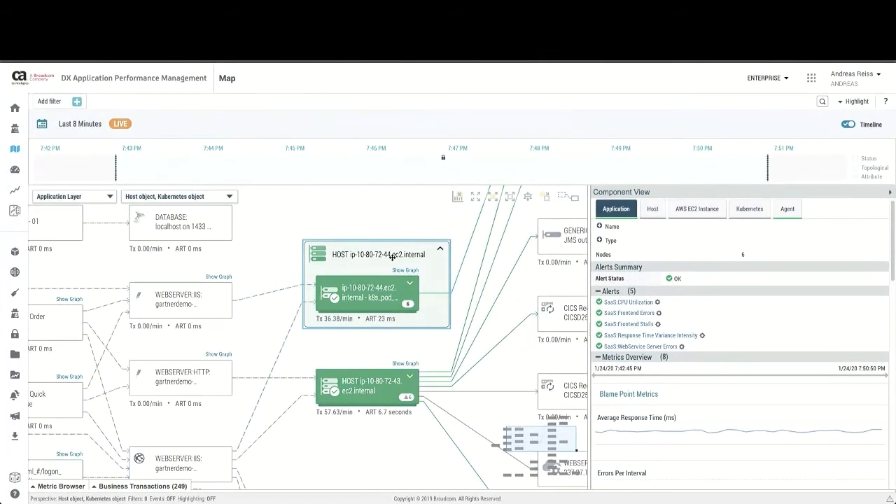
pyautogui.click(358, 293)
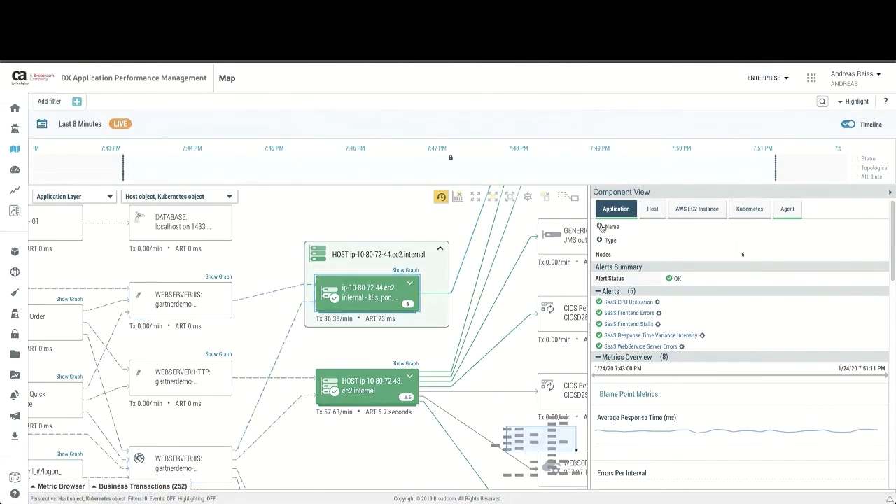
pyautogui.click(601, 227)
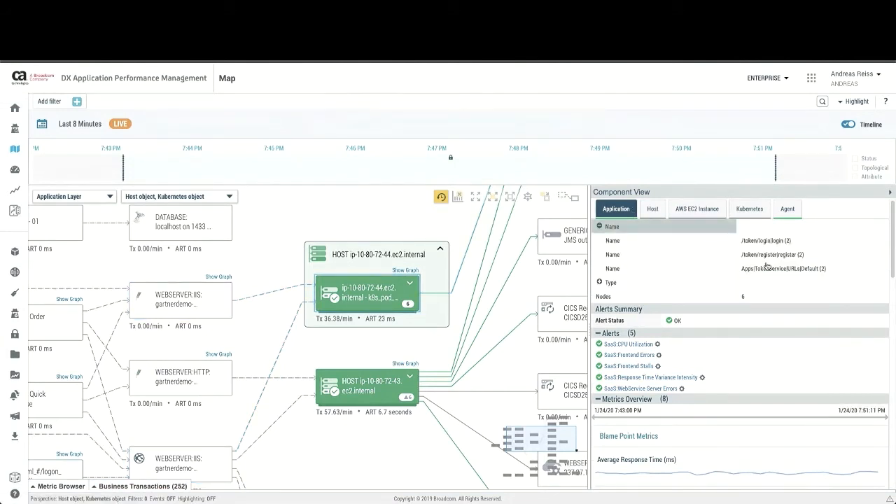
pyautogui.click(697, 209)
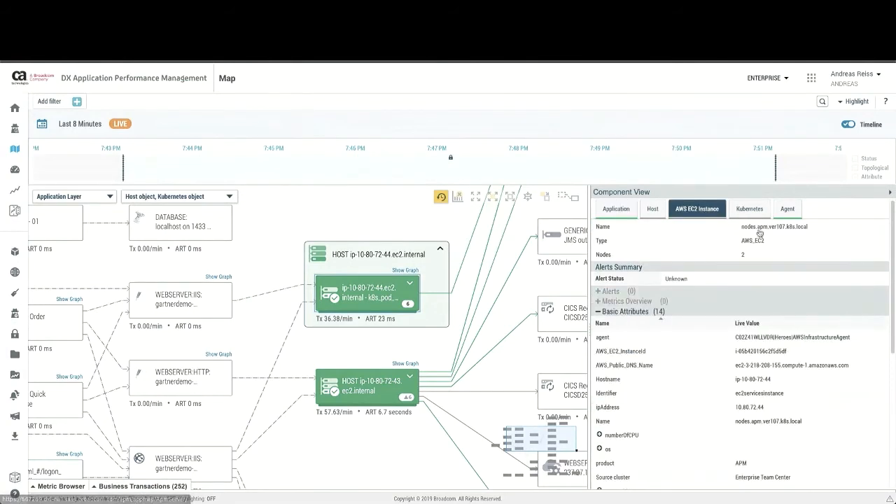
pyautogui.click(751, 213)
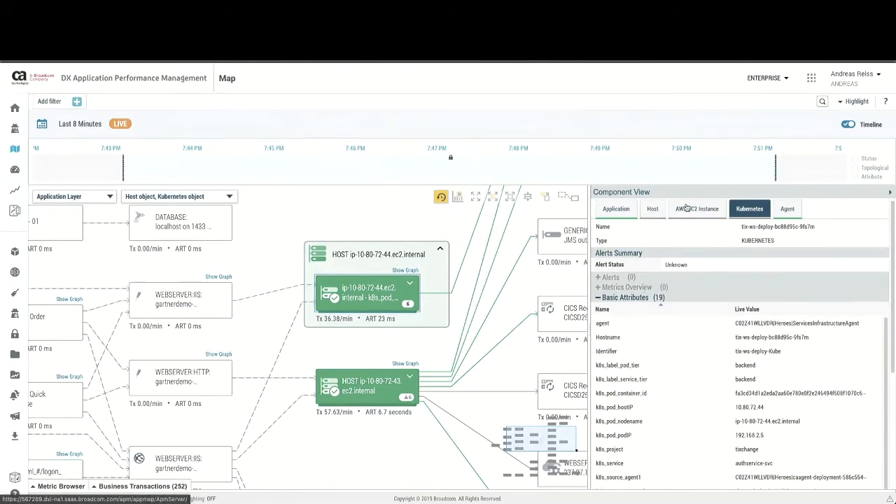
pyautogui.click(620, 211)
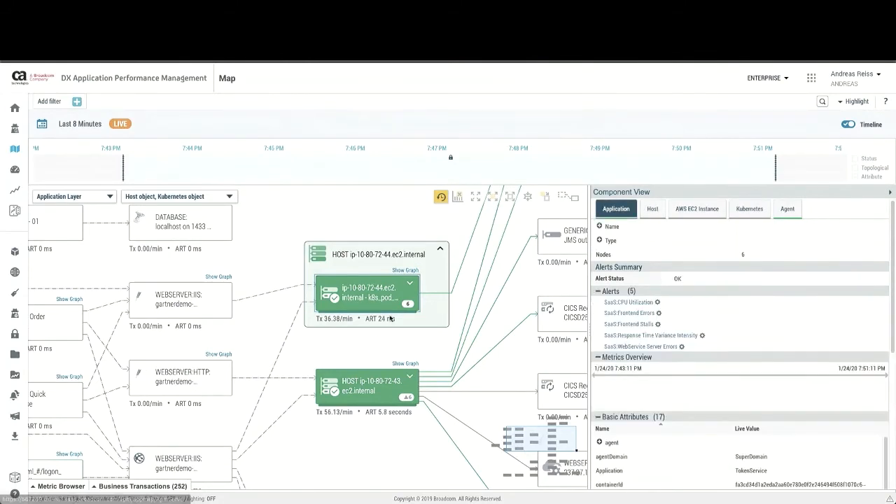
# Expand the k8s_pod_nodename group to view its components, and collapse it together with its parent host group ip-10-80-72-44
pyautogui.click(410, 285)
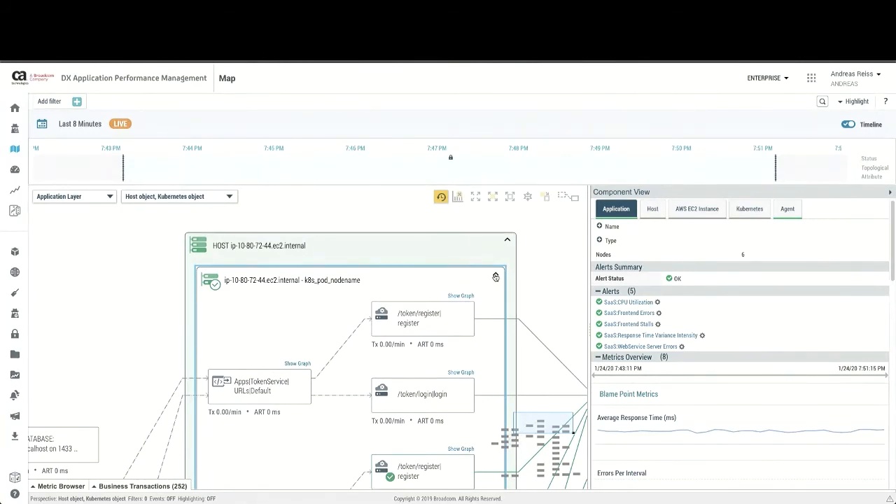
pyautogui.click(496, 274)
pyautogui.click(527, 241)
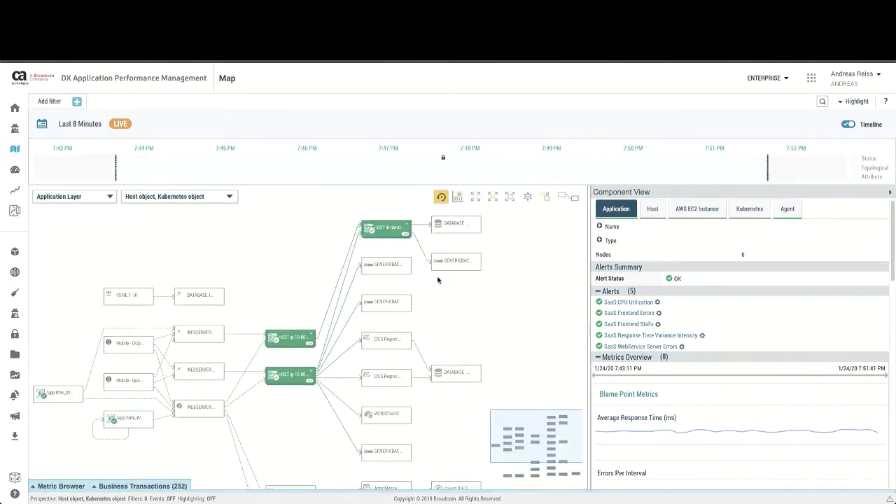
pyautogui.scroll(-2, 437, 280)
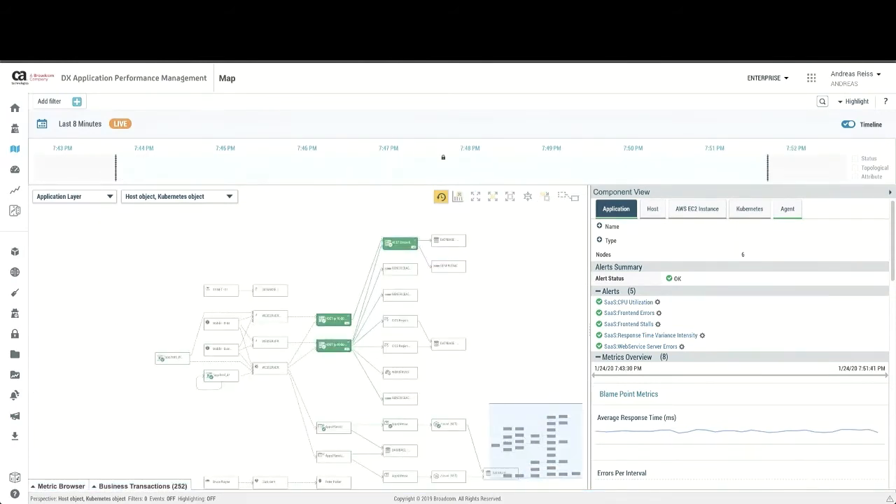
pyautogui.moveTo(224, 286); pyautogui.dragTo(306, 250)
pyautogui.moveTo(385, 323); pyautogui.dragTo(270, 342)
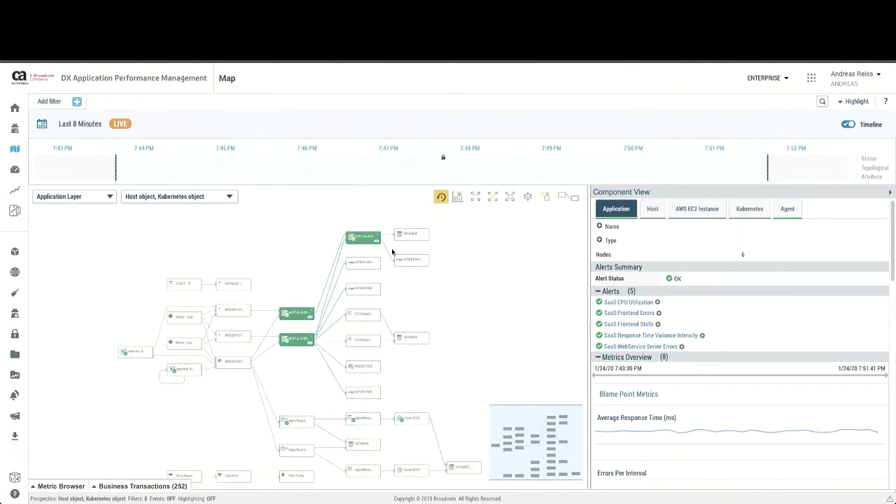
pyautogui.moveTo(223, 412); pyautogui.dragTo(219, 389)
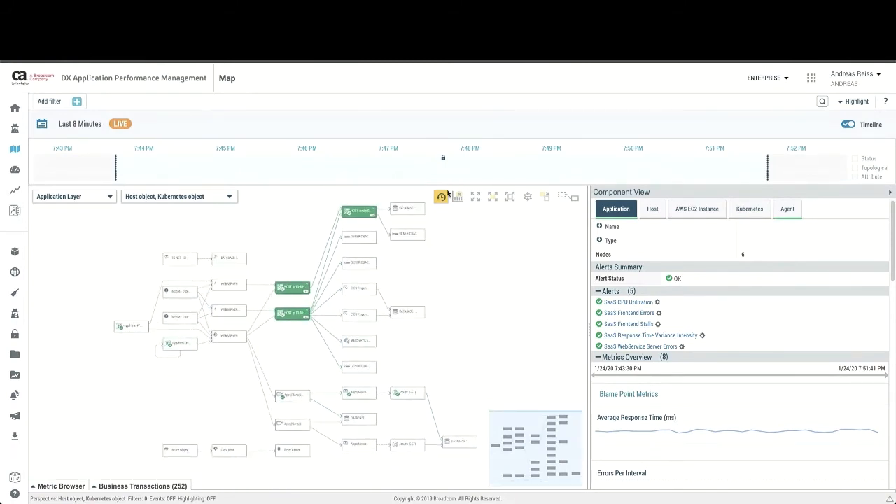
pyautogui.moveTo(291, 254); pyautogui.dragTo(322, 266)
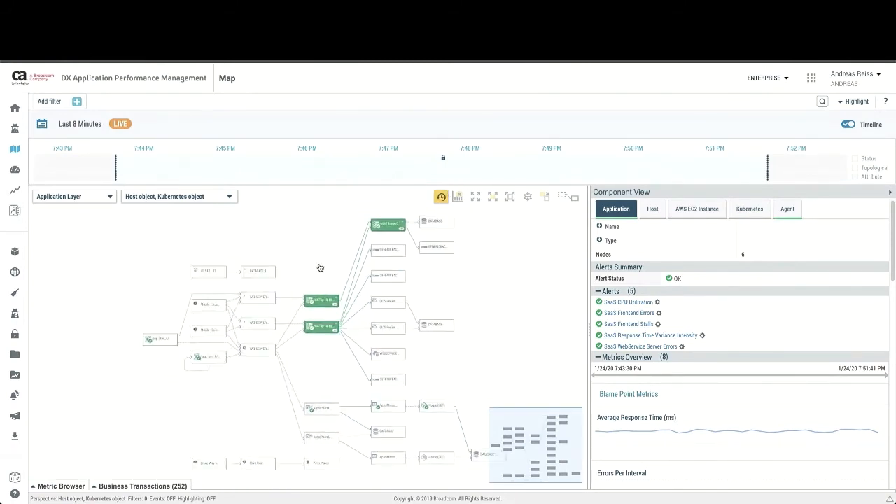
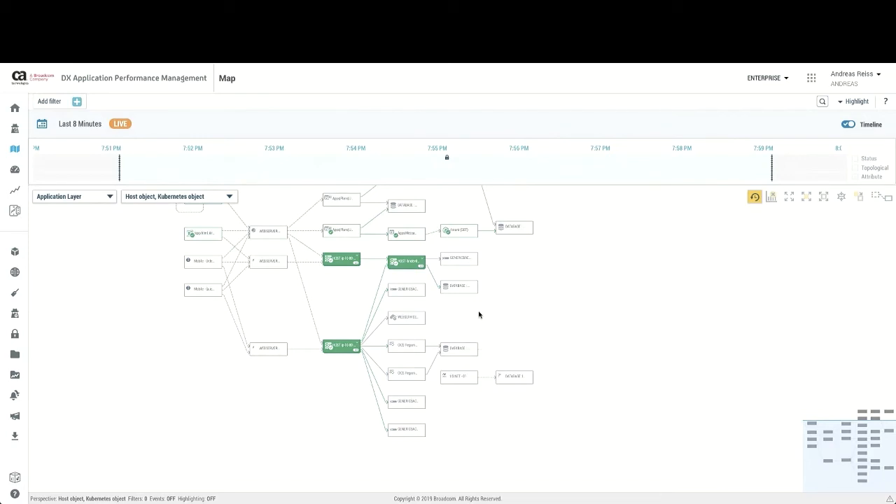
pyautogui.moveTo(479, 315); pyautogui.dragTo(490, 330)
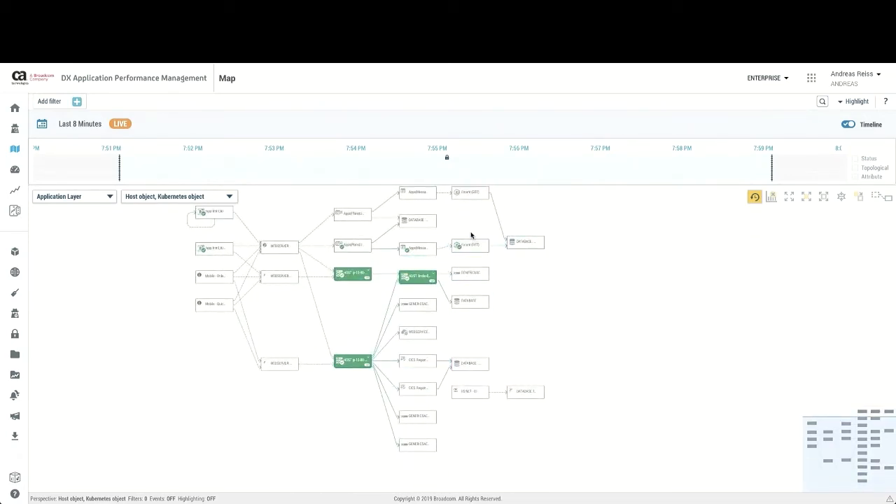
# Select the upper CICS Region CICSD251 component connected to host ip-10-80-72-43 and view its custom attributes
pyautogui.moveTo(278, 218); pyautogui.dragTo(287, 269)
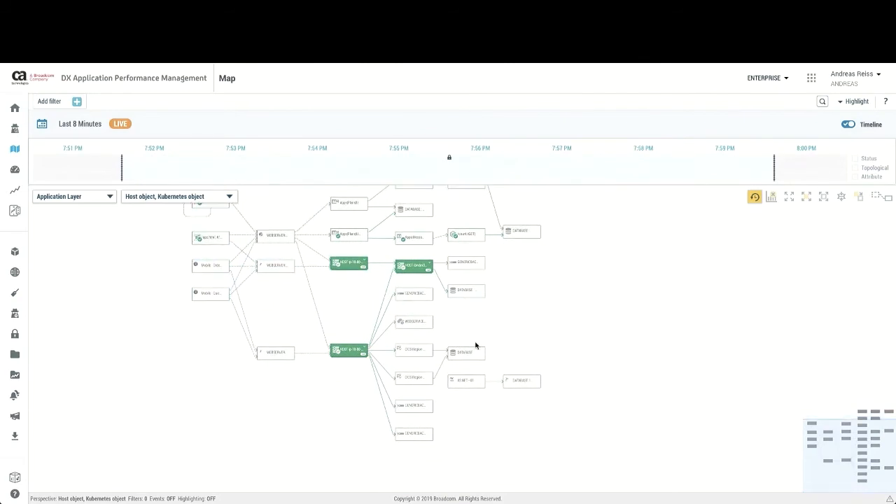
pyautogui.scroll(5, 476, 345)
pyautogui.moveTo(468, 330); pyautogui.dragTo(507, 224)
pyautogui.moveTo(467, 421); pyautogui.dragTo(448, 460)
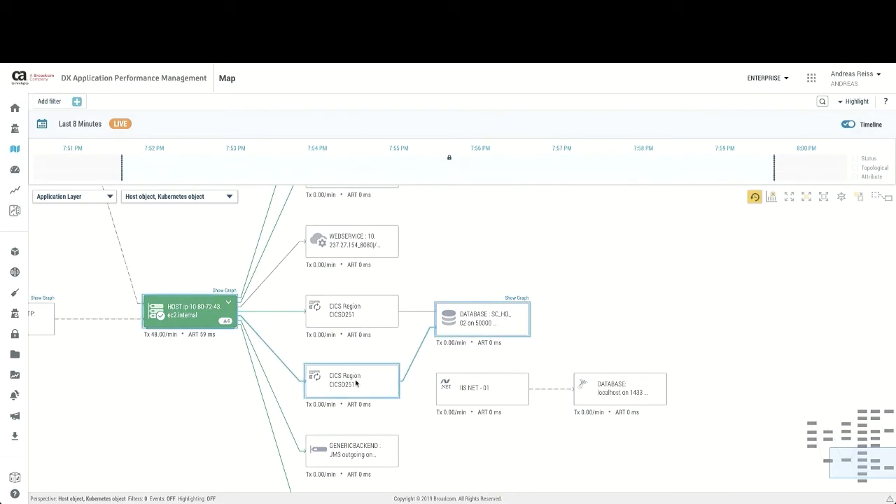
pyautogui.click(357, 314)
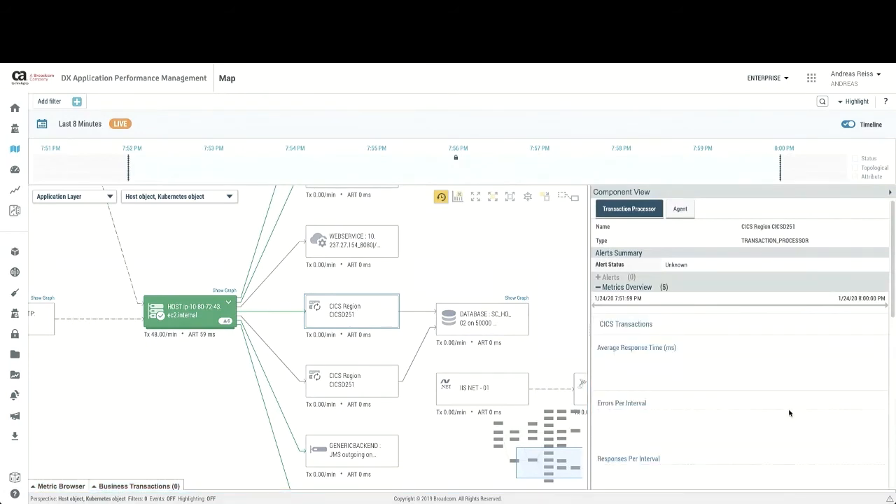
pyautogui.scroll(-5, 789, 411)
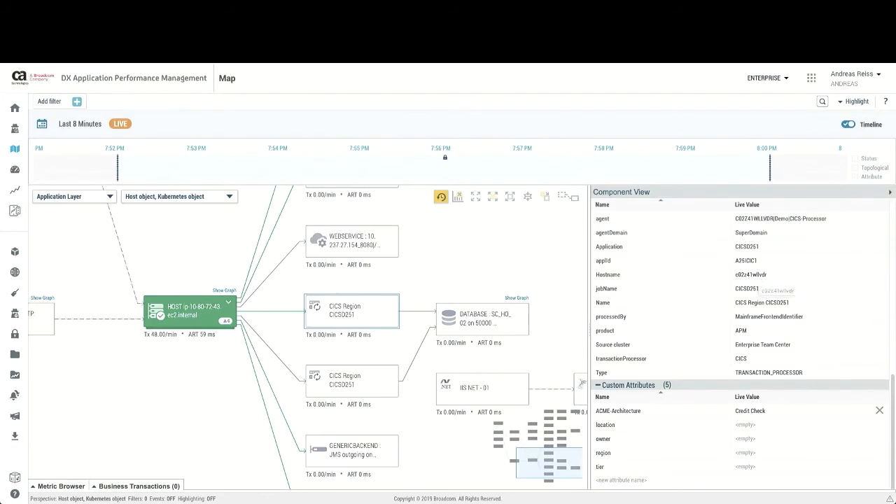
# Add a custom attribute named Environment with the value Mainframe to the selected CICS Region component
pyautogui.click(651, 480)
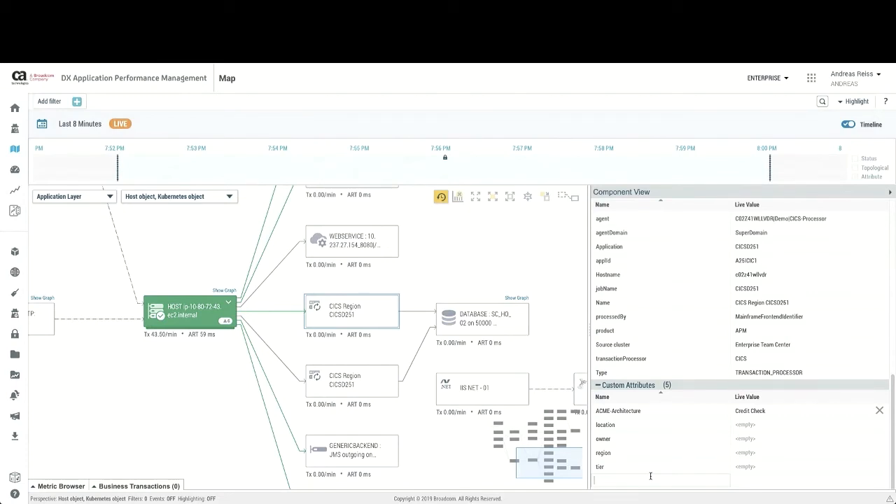
pyautogui.write('Environment')
pyautogui.click(750, 482)
pyautogui.press('Return')
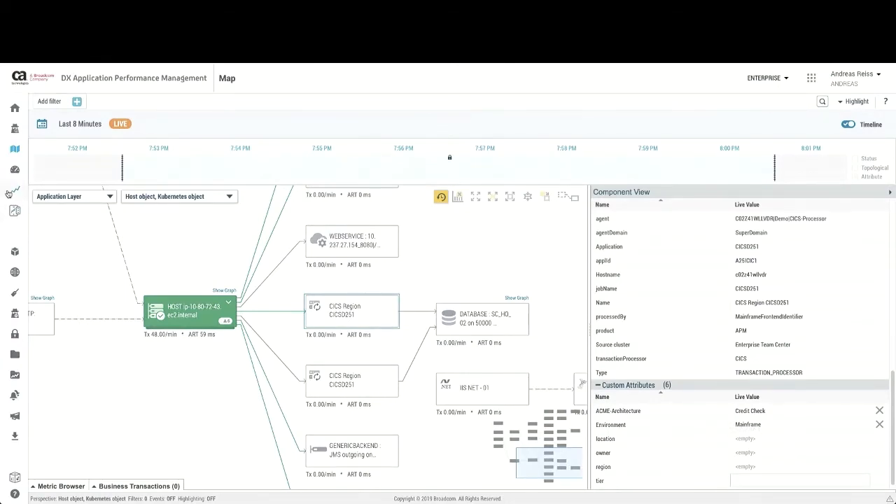
# Start a new attribute rule in the ENTERPRISE universe settings that assigns the value Mainframe to the custom attribute Environment
pyautogui.moveTo(10, 195)
pyautogui.click(32, 293)
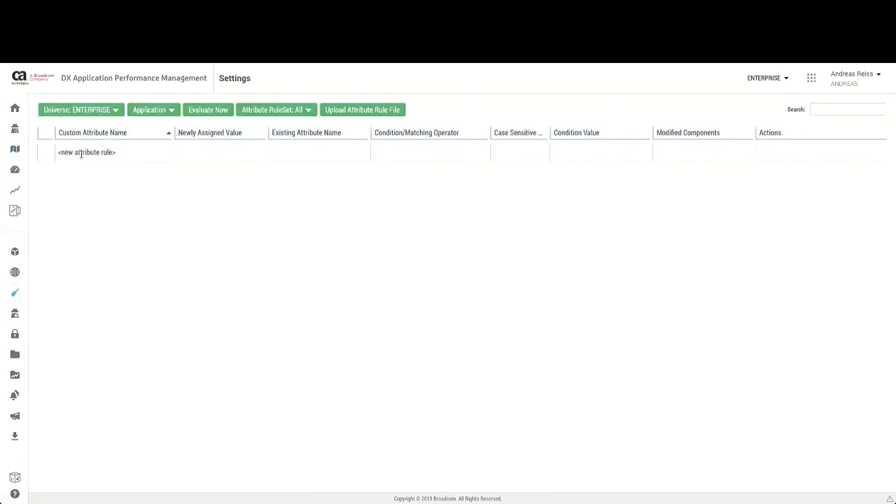
pyautogui.click(82, 154)
pyautogui.write('Envi')
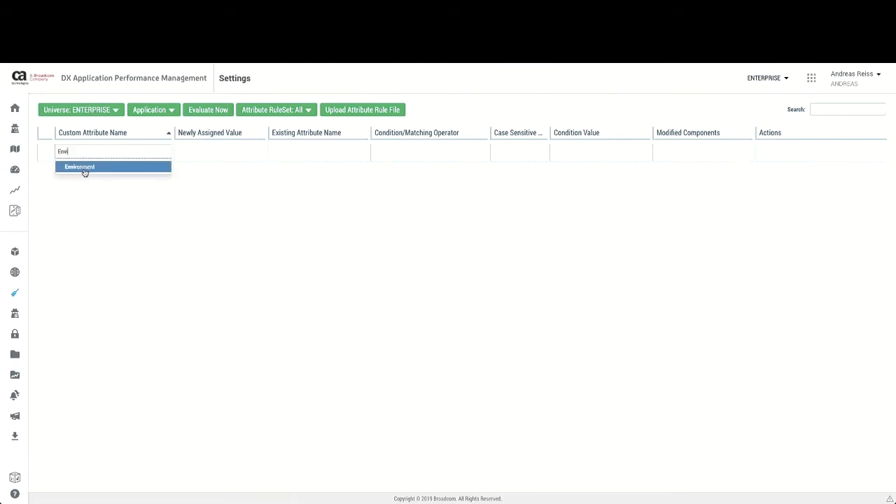
pyautogui.click(83, 168)
pyautogui.click(211, 149)
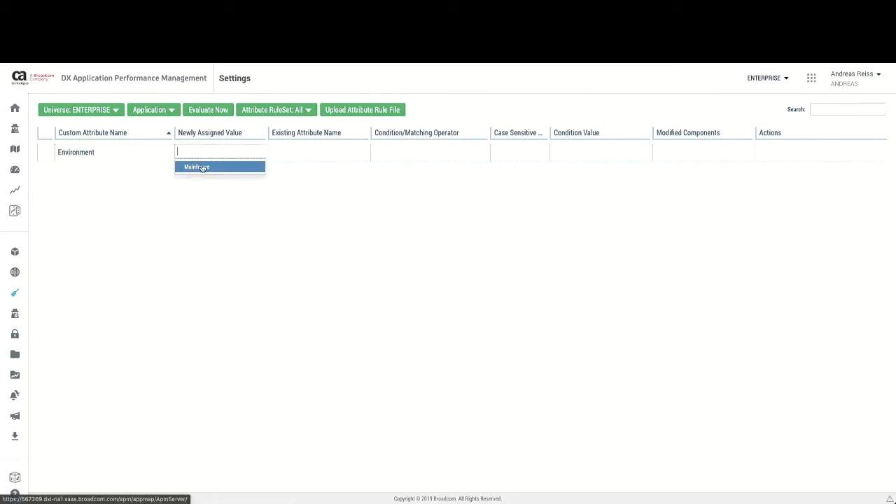
pyautogui.click(203, 167)
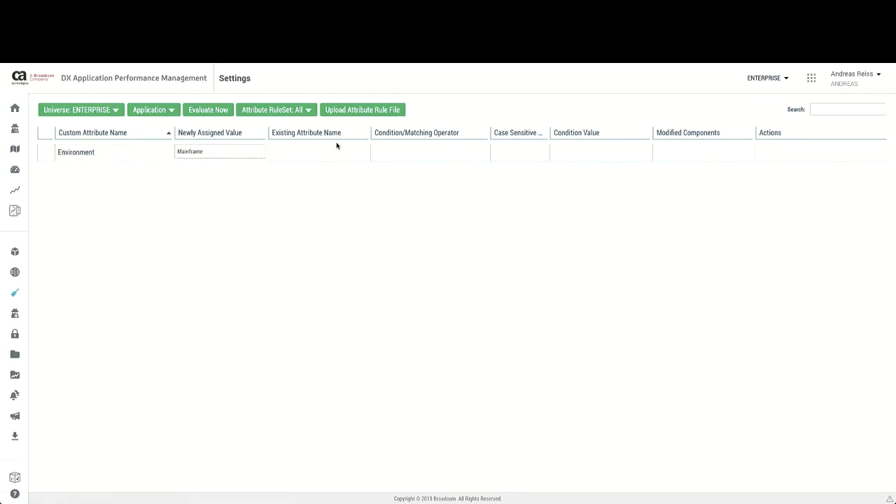
# Base the new rule's condition on the existing attribute Name with the matching operator Contains
pyautogui.click(314, 152)
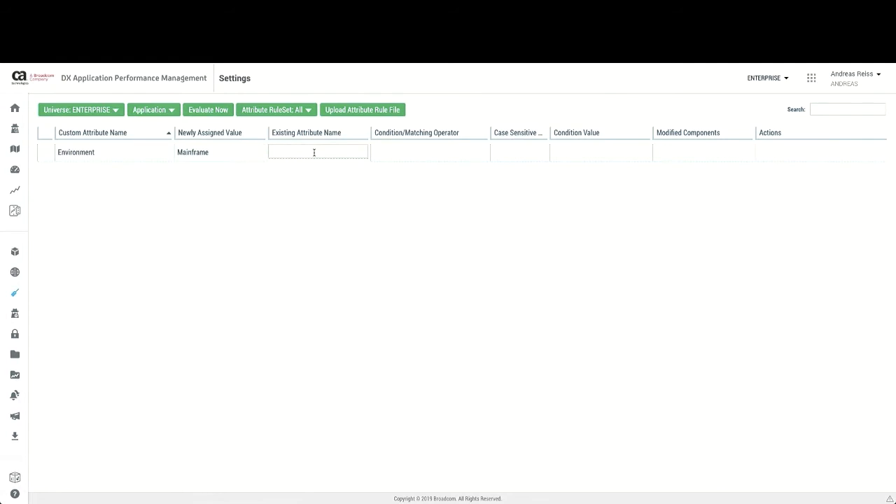
pyautogui.write('Name')
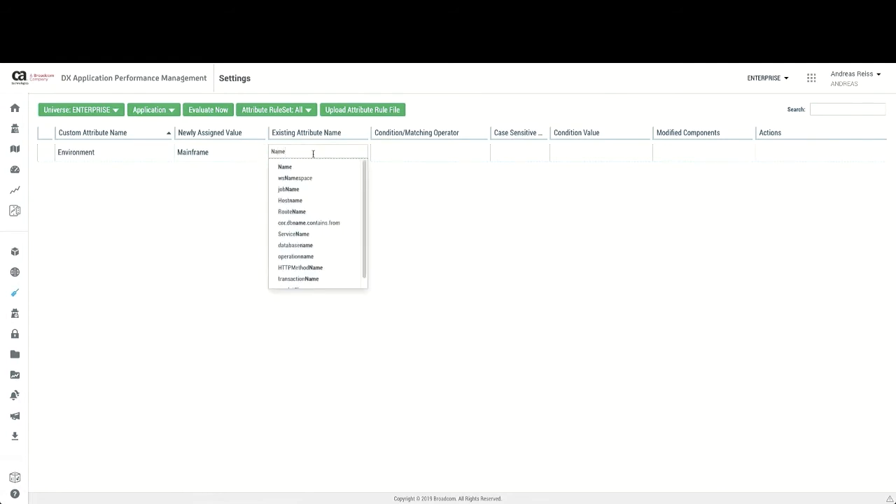
pyautogui.click(306, 167)
pyautogui.click(466, 158)
pyautogui.click(462, 155)
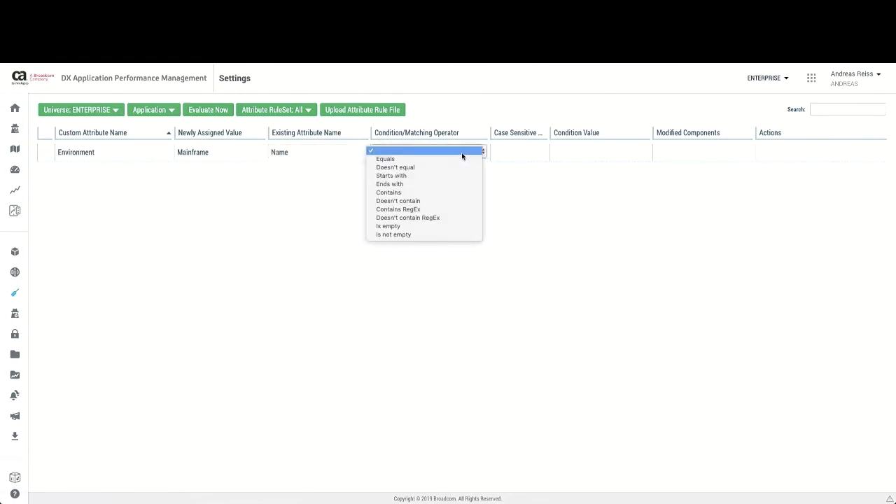
pyautogui.click(391, 193)
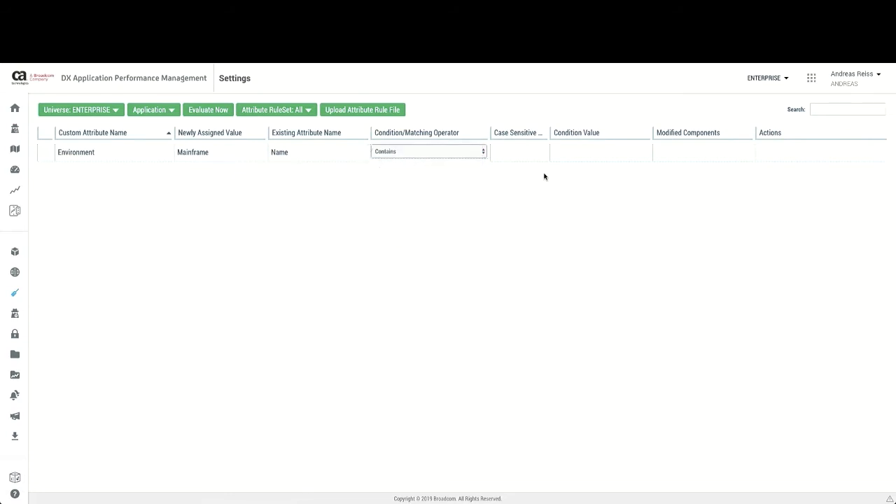
# Set the Mainframe rule's condition value to "CICS Region" and save the rule
pyautogui.click(597, 153)
pyautogui.write('ci')
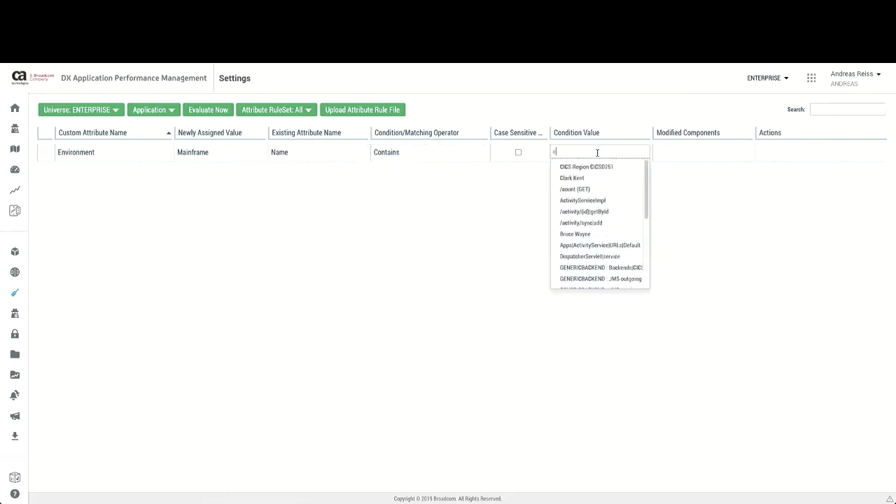
pyautogui.click(573, 167)
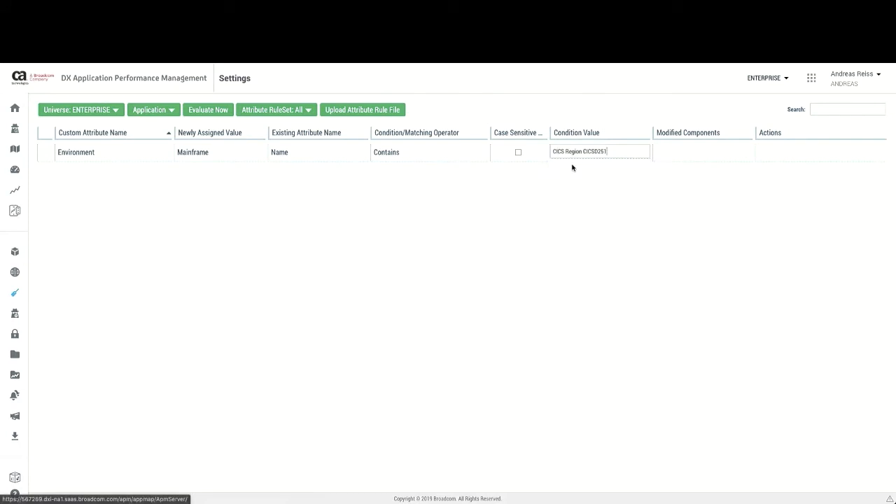
pyautogui.moveTo(584, 151); pyautogui.dragTo(631, 150)
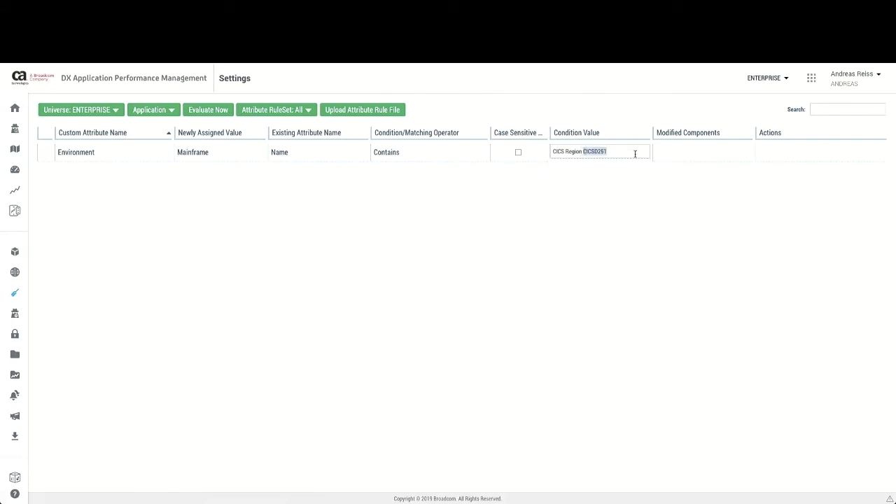
pyautogui.press('BackSpace')
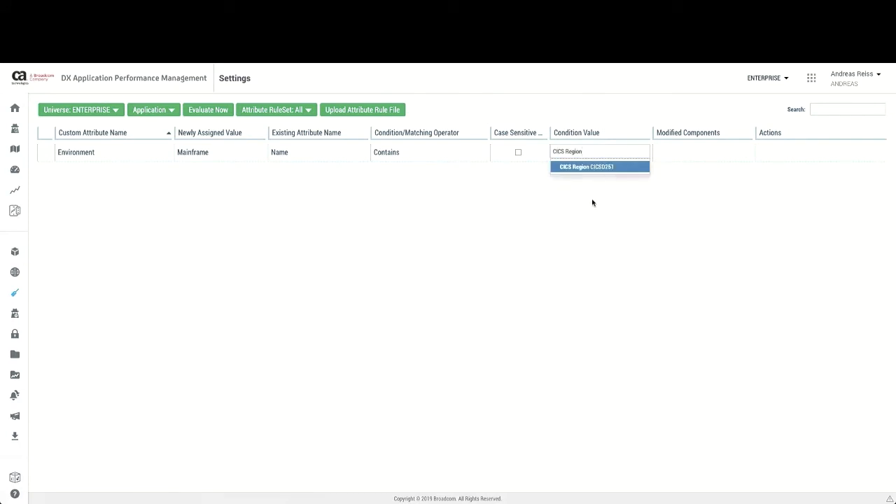
pyautogui.press('Return')
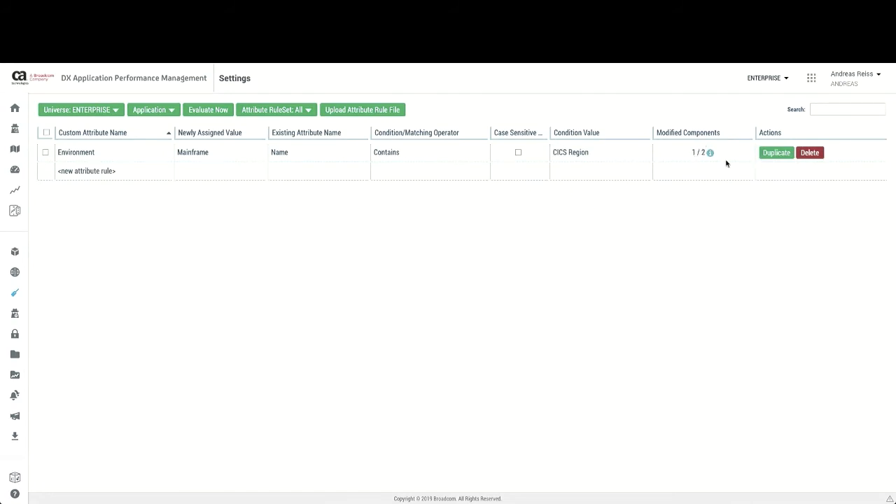
# Duplicate the Mainframe rule and change the copy to assign Distributed when Name doesn't contain "CICS Region"
pyautogui.click(775, 153)
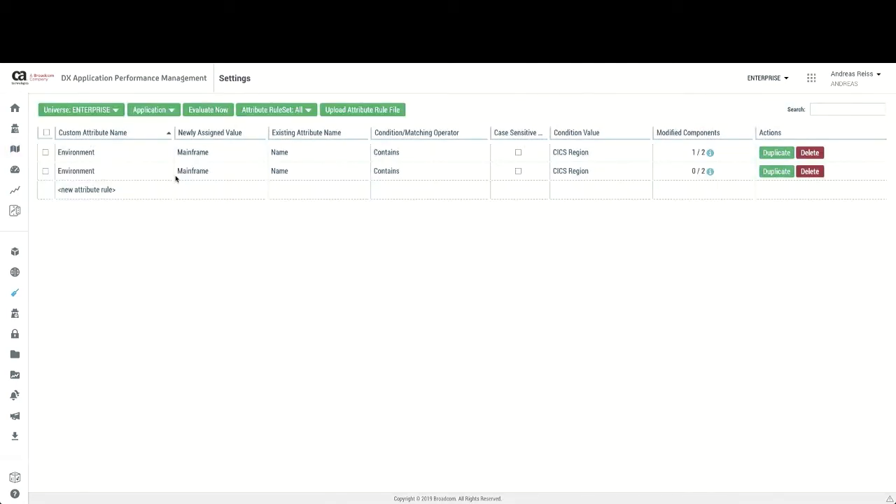
pyautogui.doubleClick(187, 171)
pyautogui.write('Distributed')
pyautogui.click(418, 171)
pyautogui.click(418, 169)
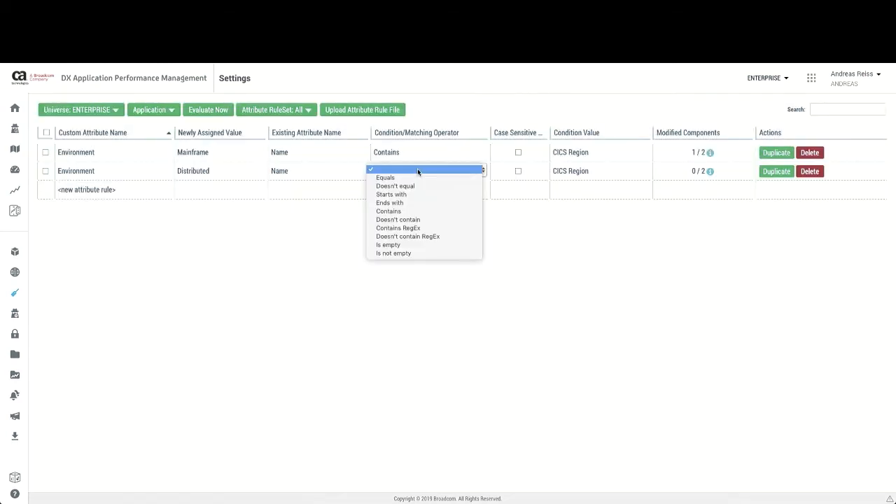
pyautogui.click(403, 220)
pyautogui.click(612, 231)
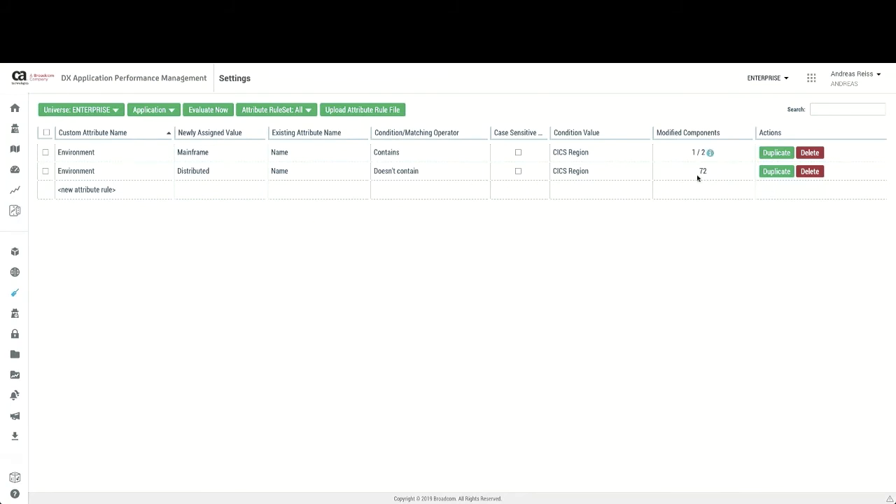
# Return to the map and start a new perspective named "Demo Environment" that applies to the Application layer
pyautogui.click(19, 154)
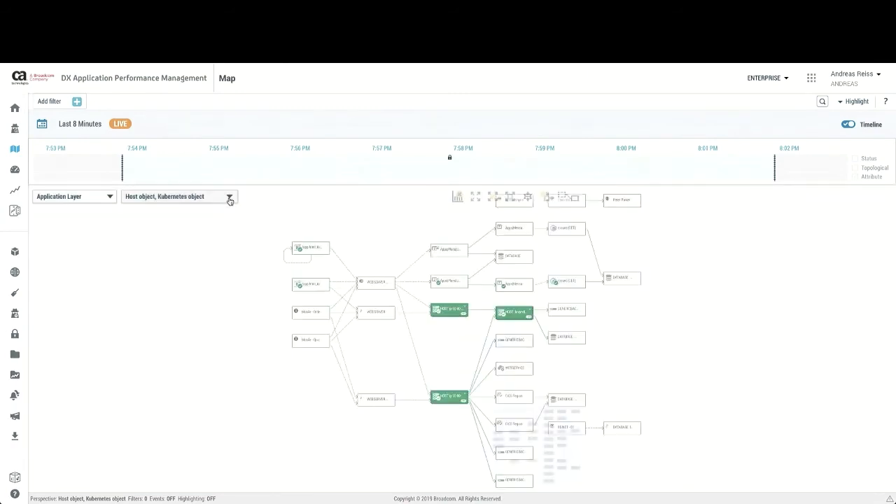
pyautogui.click(229, 198)
pyautogui.click(180, 382)
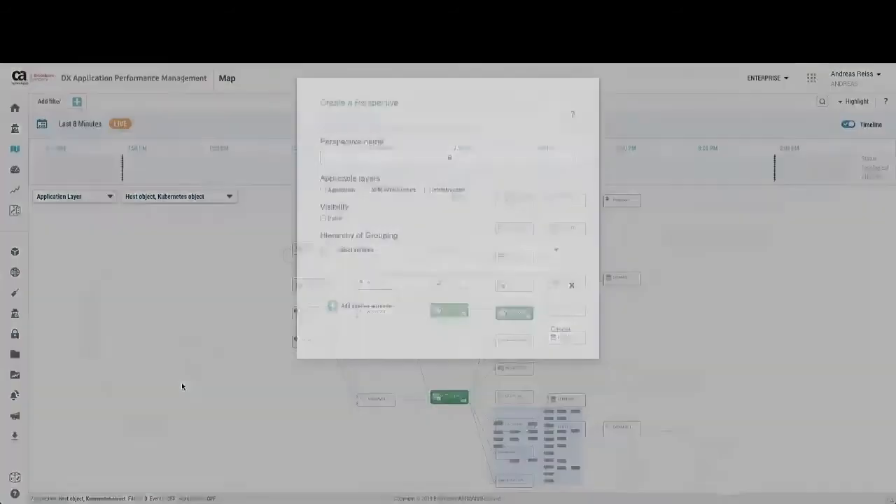
pyautogui.click(352, 158)
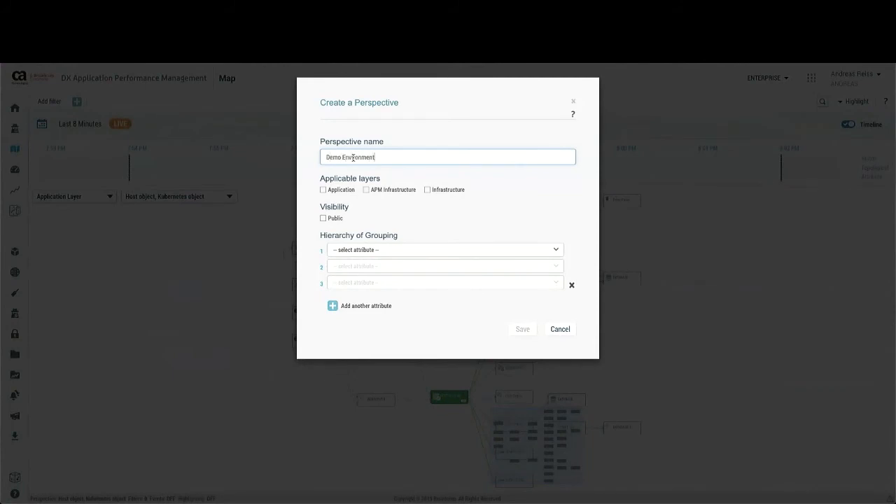
pyautogui.click(329, 191)
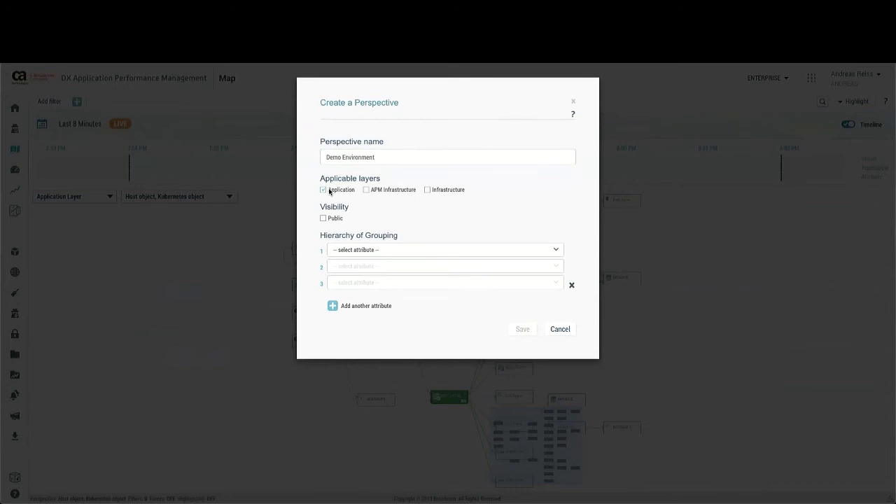
# Set the first grouping level of the Demo Environment perspective to the application attribute Environment
pyautogui.click(356, 250)
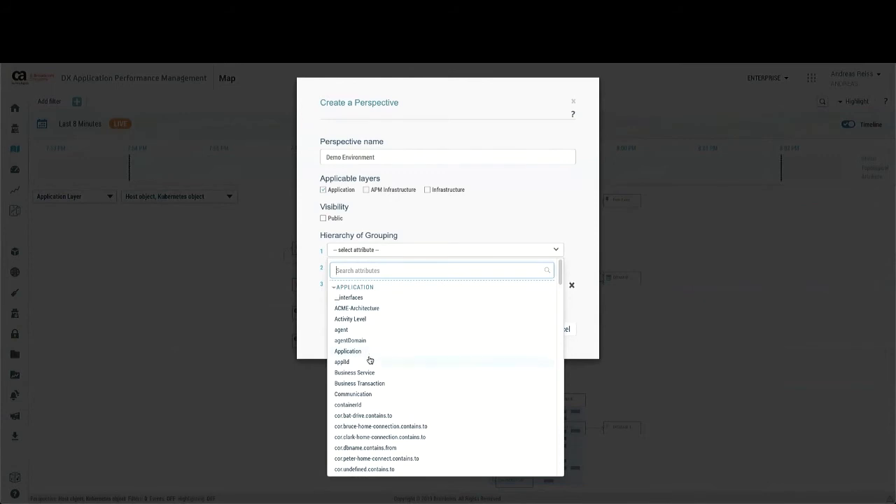
pyautogui.scroll(-1, 369, 343)
pyautogui.scroll(-3, 369, 343)
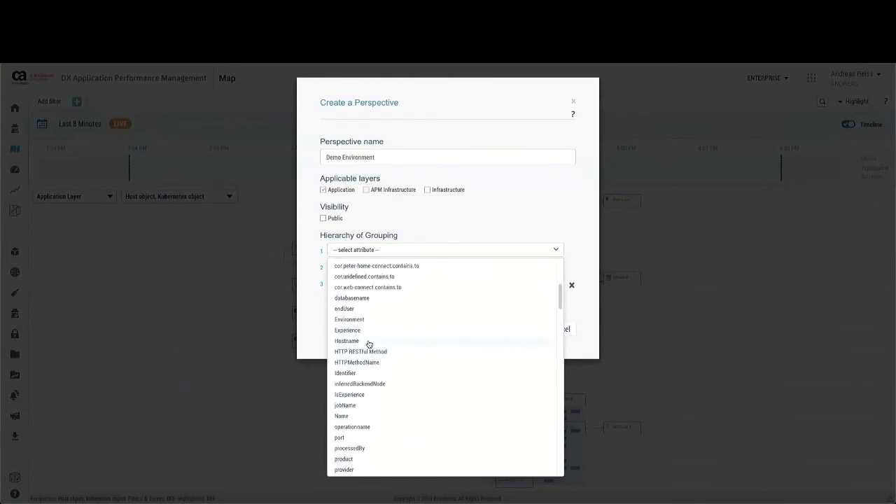
pyautogui.click(350, 321)
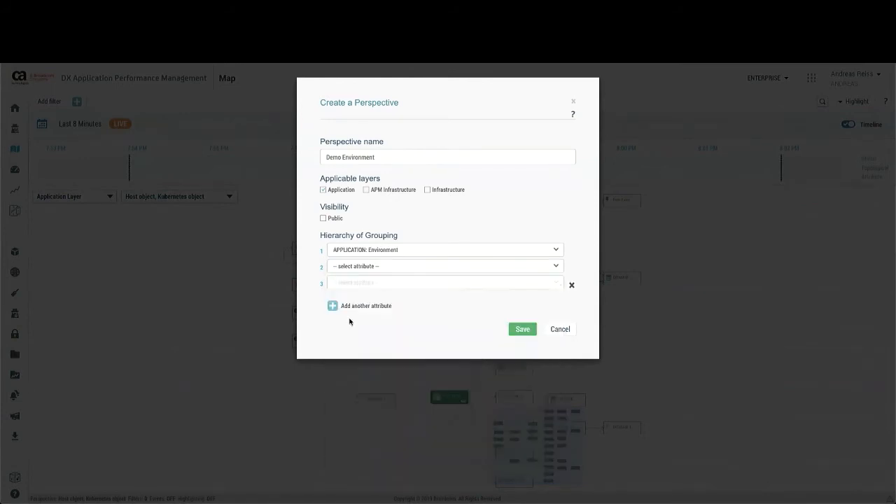
# Set the second grouping level of the Demo Environment perspective to Host object
pyautogui.click(365, 267)
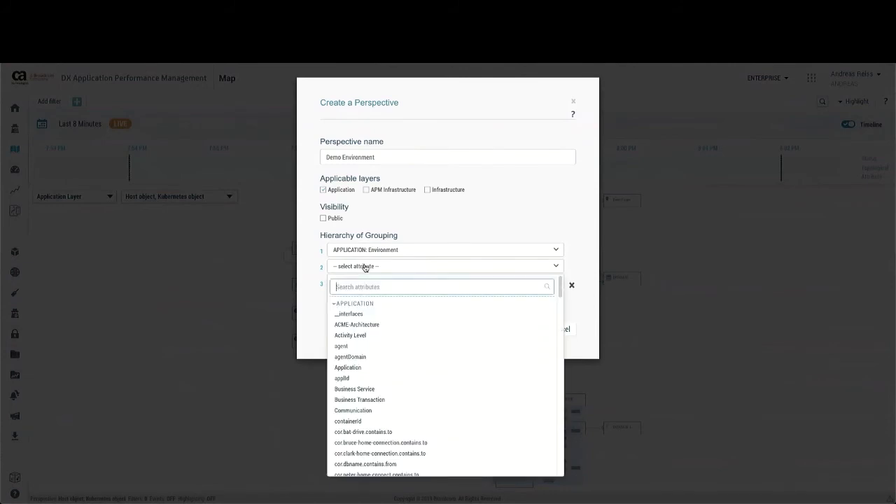
pyautogui.click(336, 305)
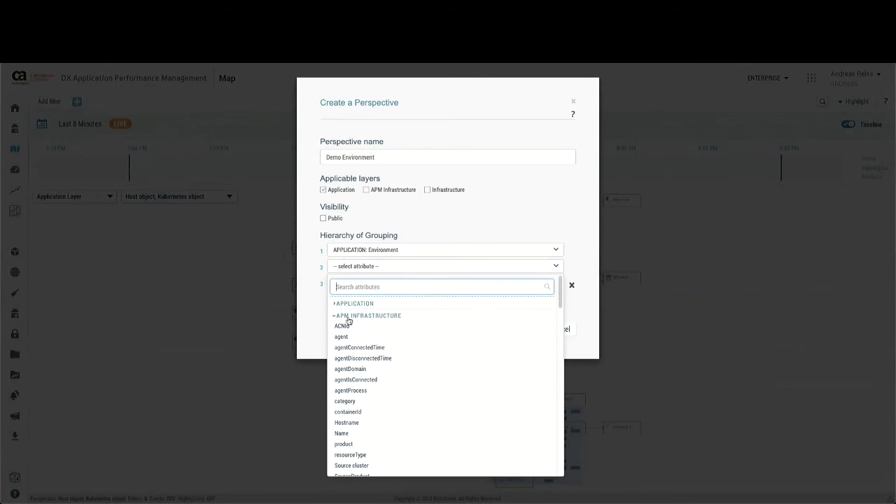
pyautogui.click(336, 318)
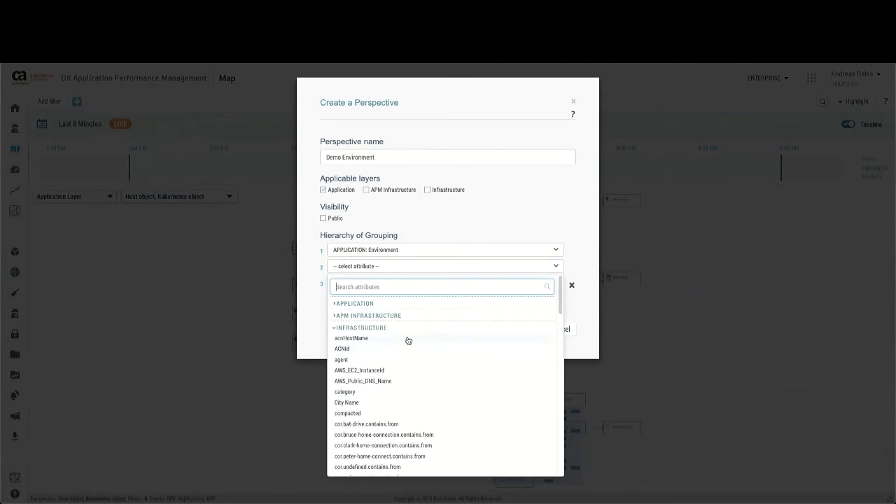
pyautogui.scroll(-5, 374, 364)
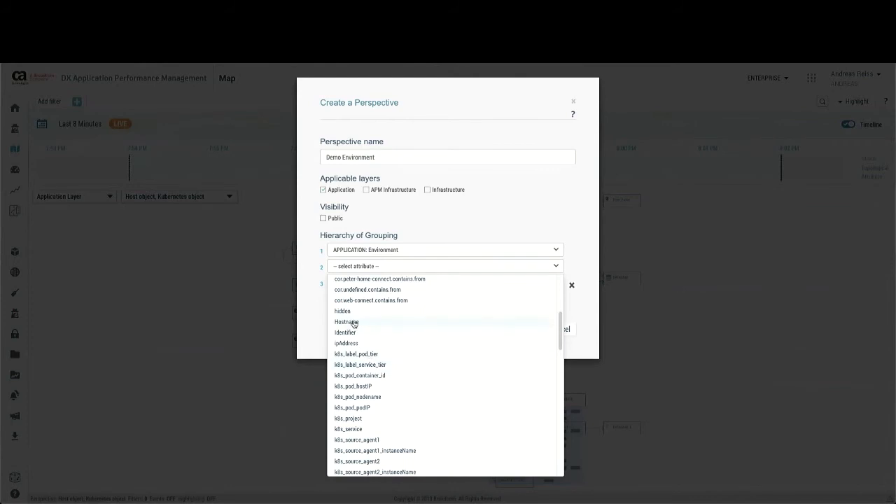
pyautogui.scroll(-5, 354, 324)
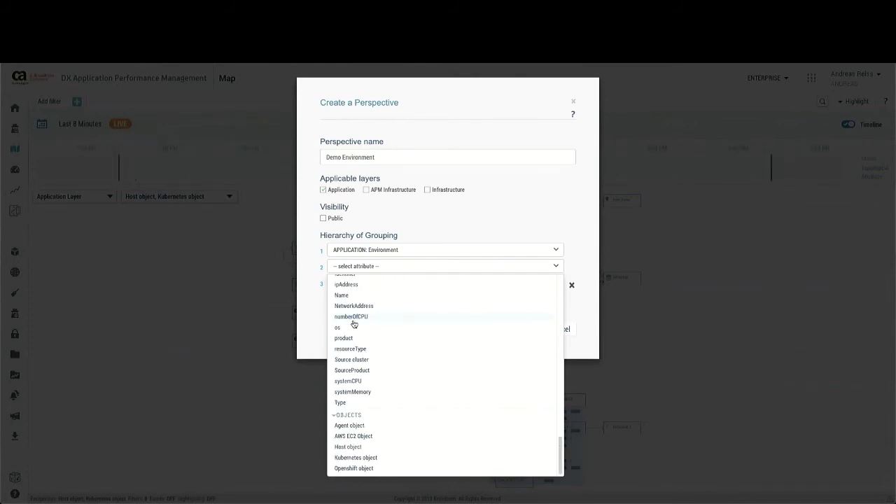
pyautogui.click(348, 447)
# Set the third grouping level of the Demo Environment perspective to the infrastructure attribute k8s_pod_nodename and save the perspective
pyautogui.click(359, 284)
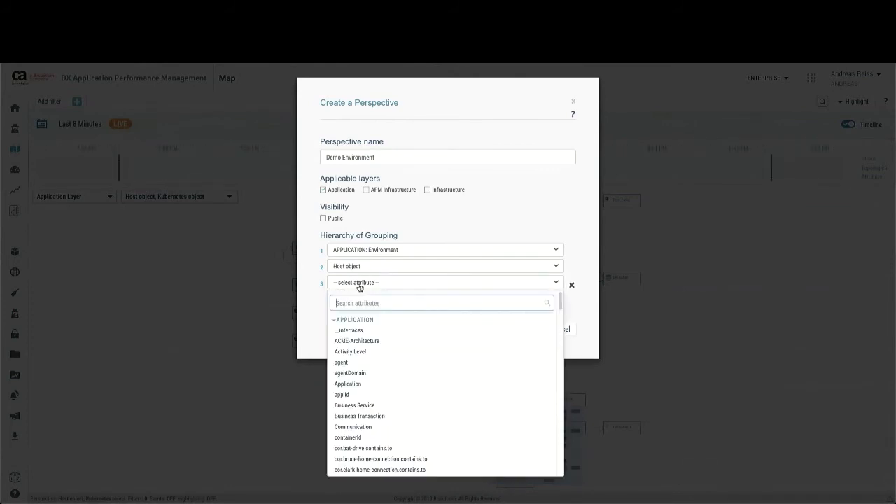
pyautogui.click(335, 320)
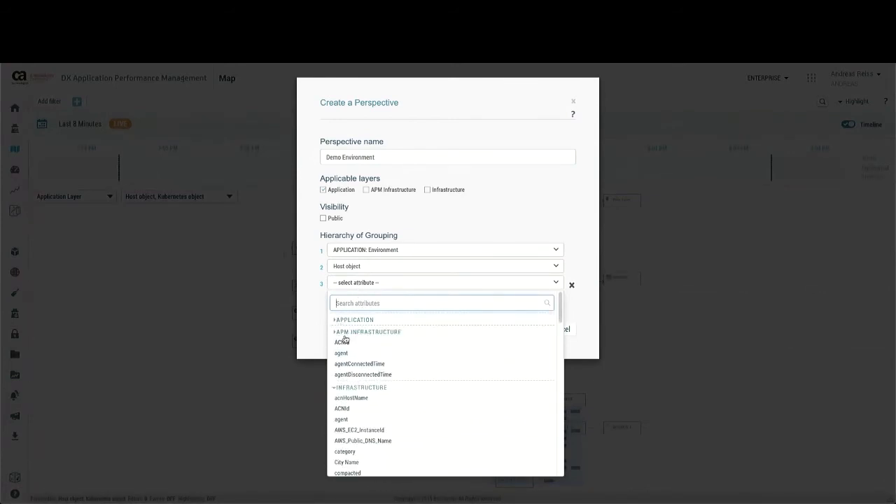
pyautogui.click(344, 334)
pyautogui.scroll(-5, 422, 374)
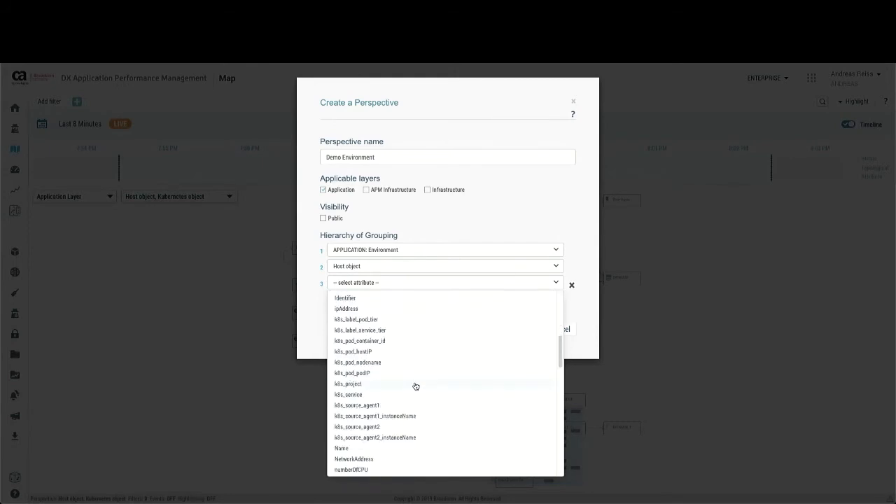
pyautogui.scroll(1, 415, 385)
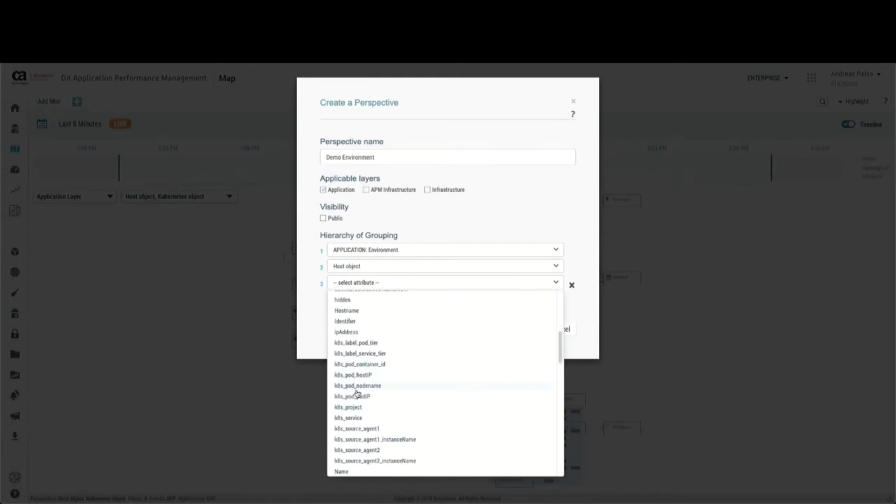
pyautogui.click(359, 386)
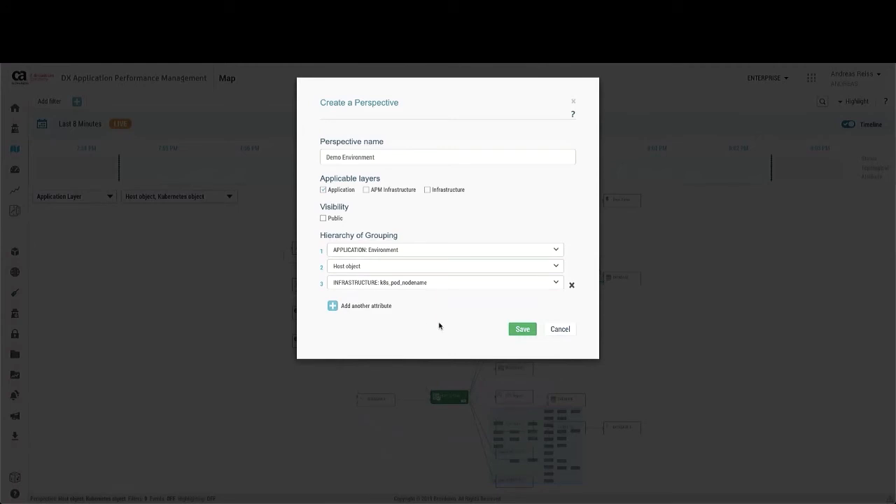
pyautogui.click(518, 330)
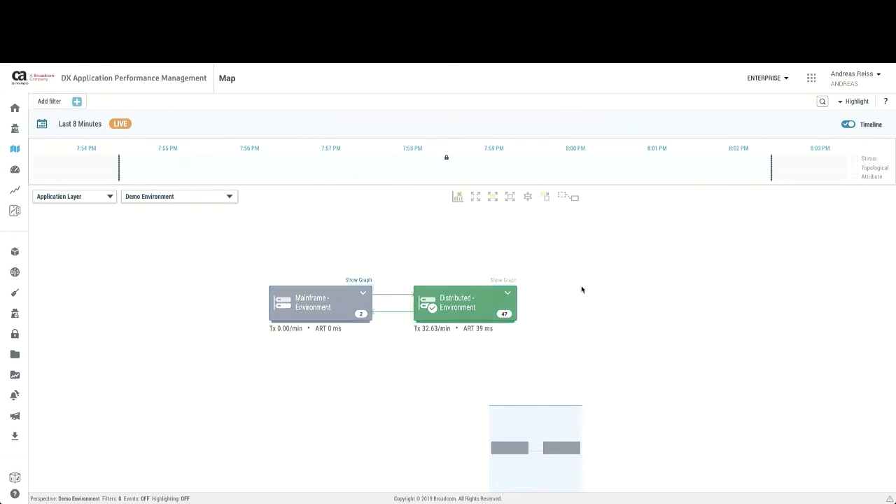
# Expand the Distributed and Mainframe environment groups on the map to examine their components and connections
pyautogui.click(509, 296)
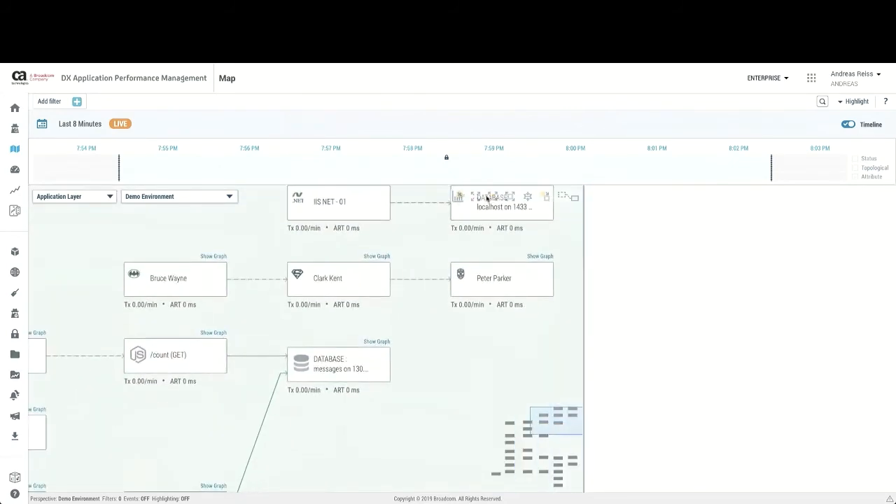
pyautogui.scroll(-5, 484, 256)
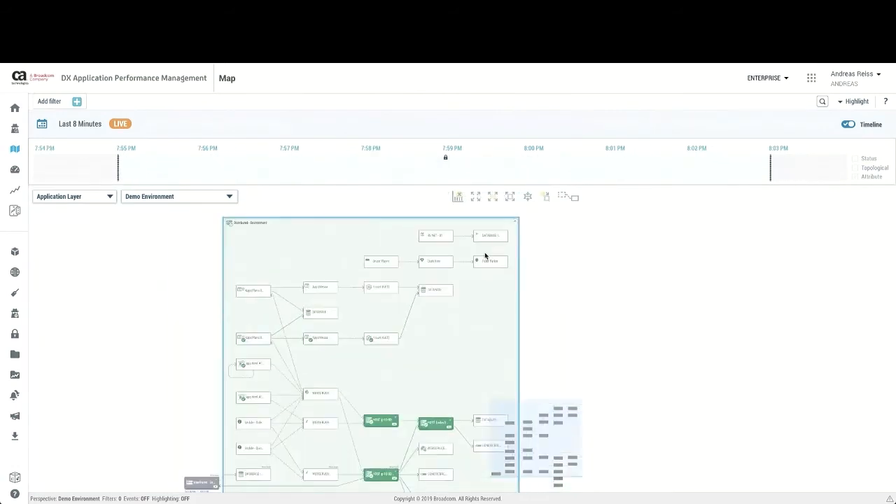
pyautogui.scroll(-2, 486, 256)
pyautogui.moveTo(452, 341); pyautogui.dragTo(511, 304)
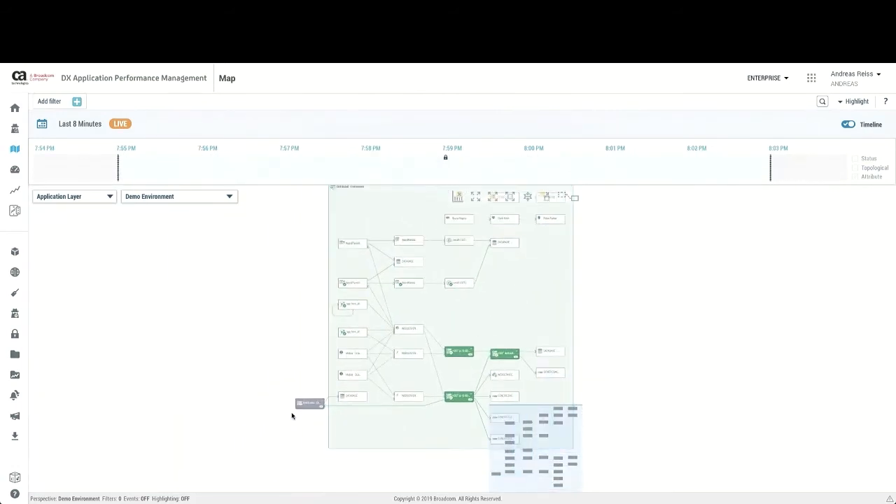
pyautogui.click(323, 405)
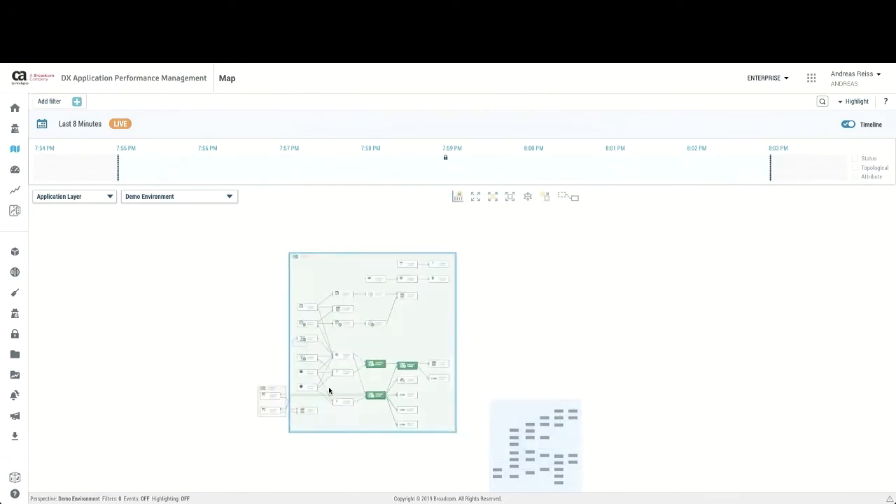
pyautogui.scroll(2, 328, 386)
pyautogui.scroll(-2, 327, 381)
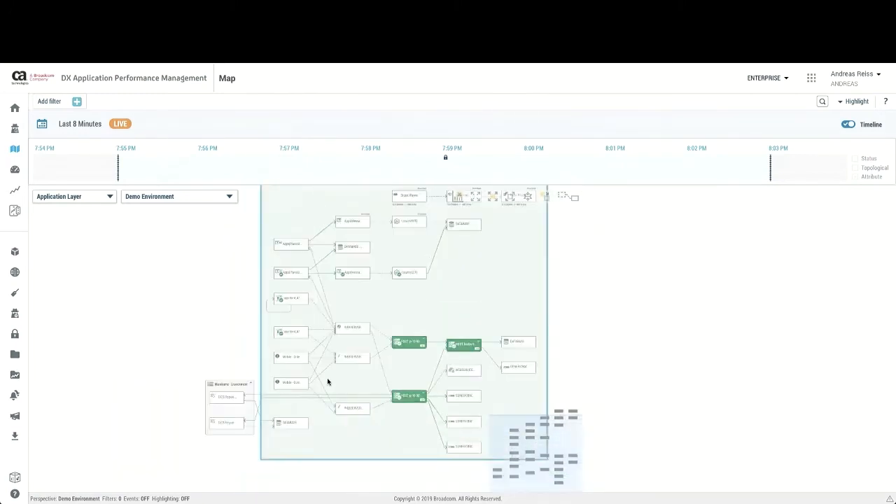
# Show the component details of the Mainframe environment group
pyautogui.click(231, 385)
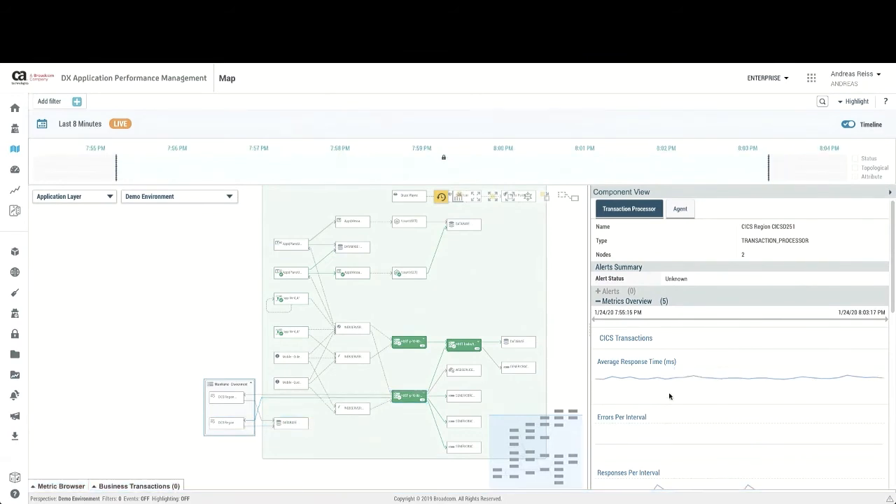
pyautogui.moveTo(666, 390)
pyautogui.scroll(2, 445, 304)
pyautogui.scroll(-2, 446, 304)
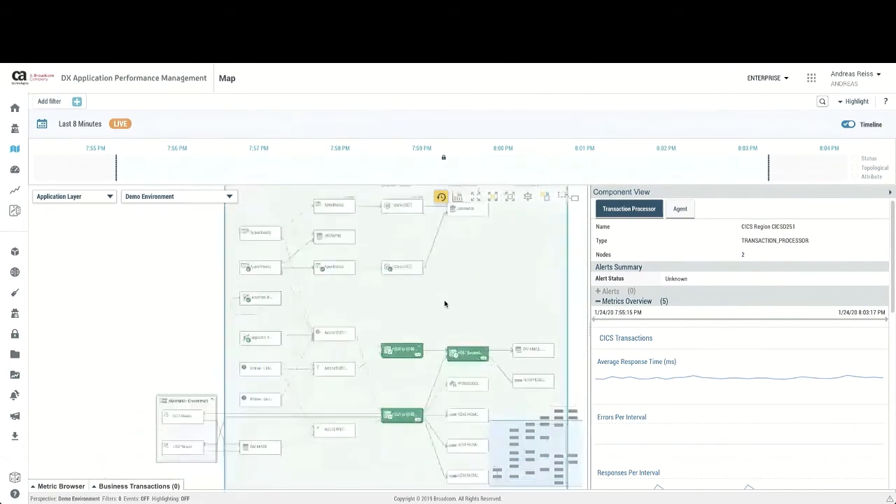
# Show the component details of the JMS outgoing generic backend connected to the host in the Distributed group
pyautogui.moveTo(444, 302); pyautogui.dragTo(407, 268)
pyautogui.scroll(-2, 425, 396)
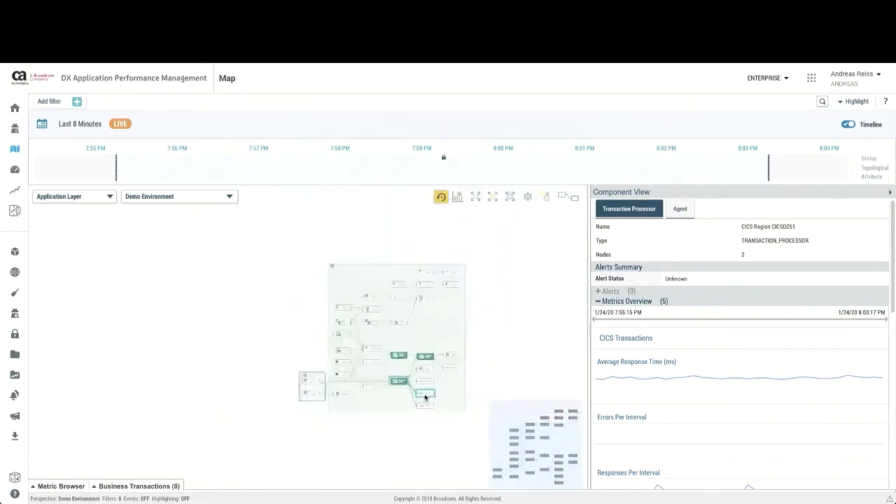
pyautogui.scroll(5, 424, 392)
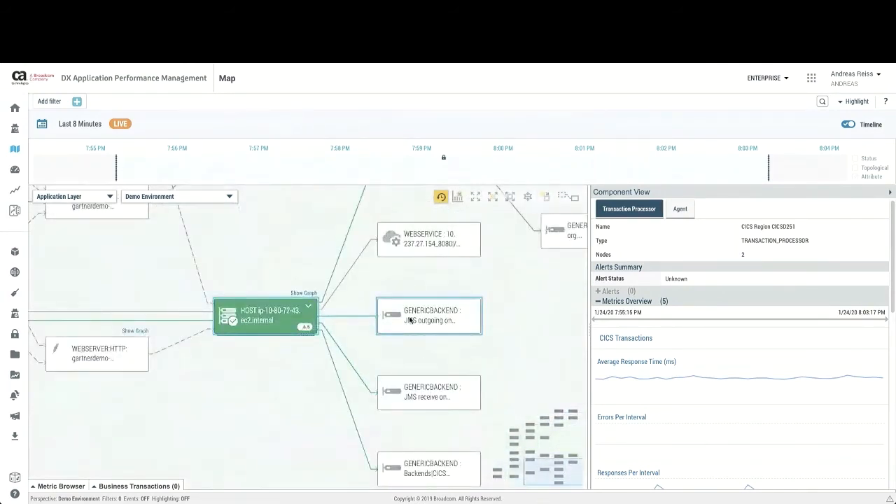
pyautogui.click(437, 318)
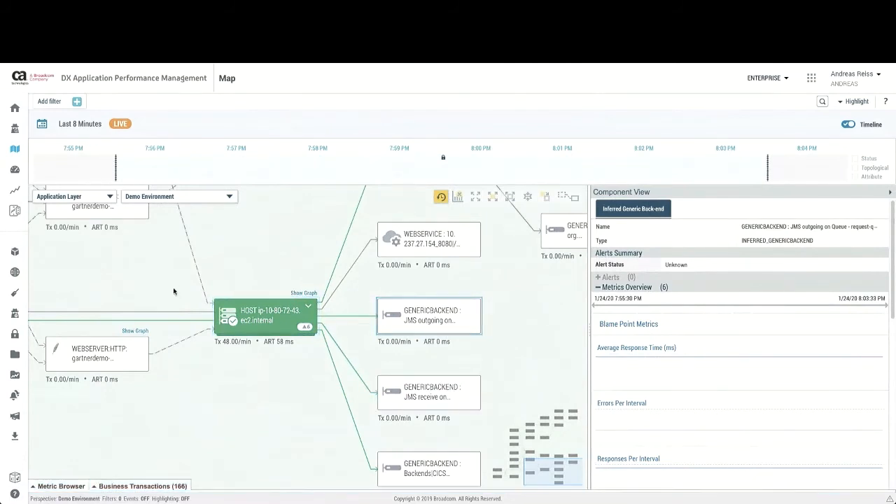
# In the attribute settings, start a new rule for the custom attribute Communication with the assigned value Messaging
pyautogui.moveTo(16, 313)
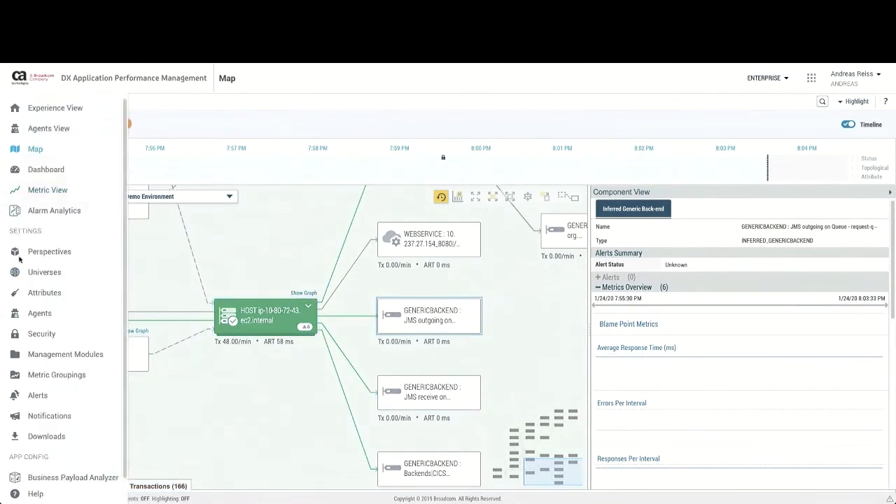
pyautogui.click(36, 296)
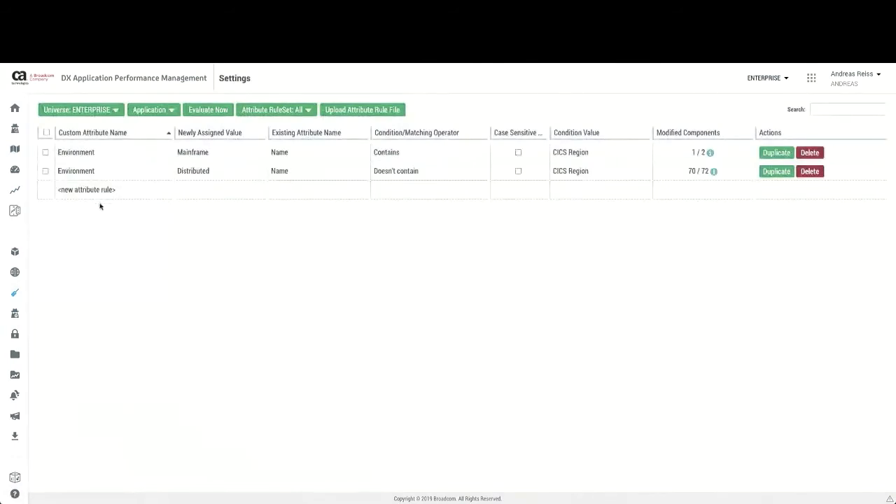
pyautogui.click(92, 191)
pyautogui.write('Tra')
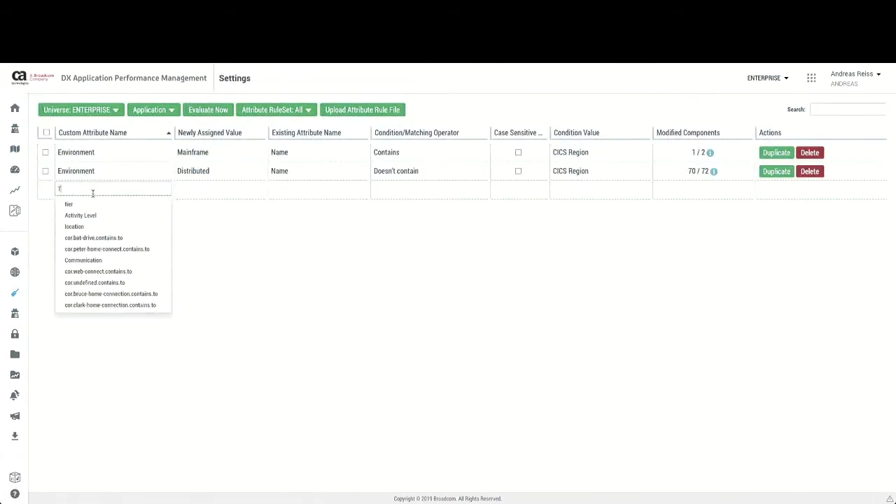
pyautogui.press('BackSpace')
pyautogui.press('BackSpace')
pyautogui.press('BackSpace')
pyautogui.write('Com')
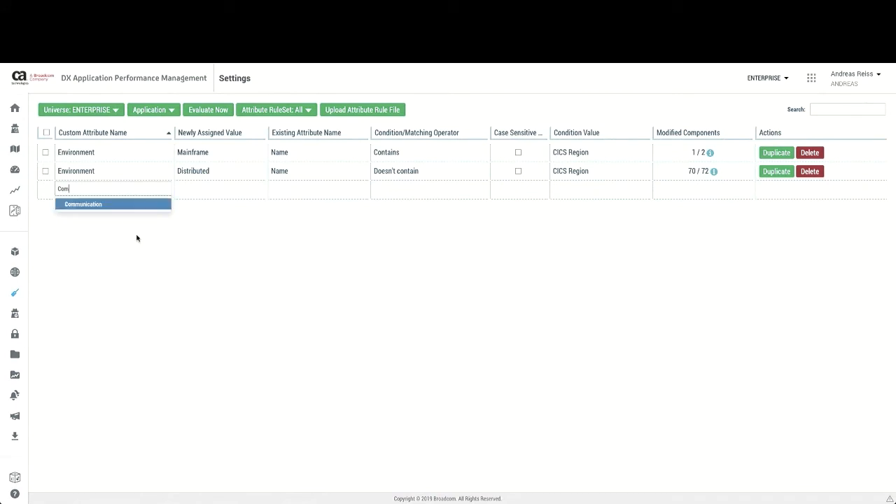
pyautogui.click(112, 206)
pyautogui.click(197, 189)
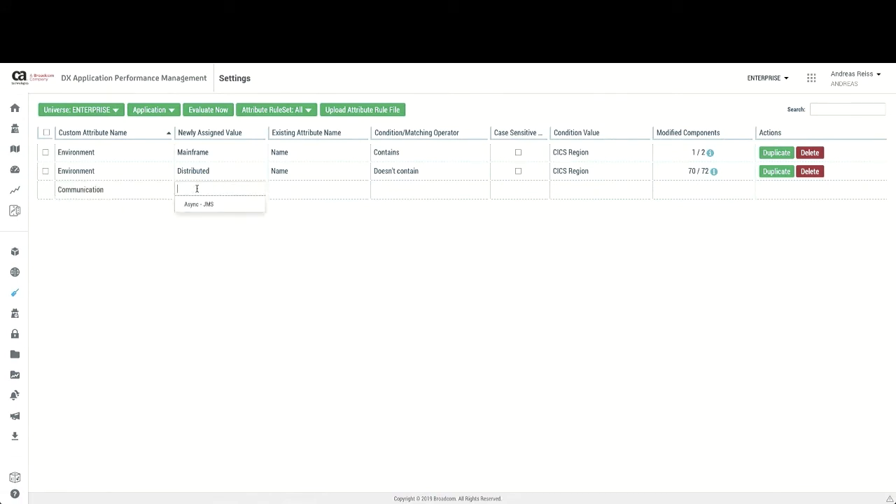
pyautogui.write('Messaging')
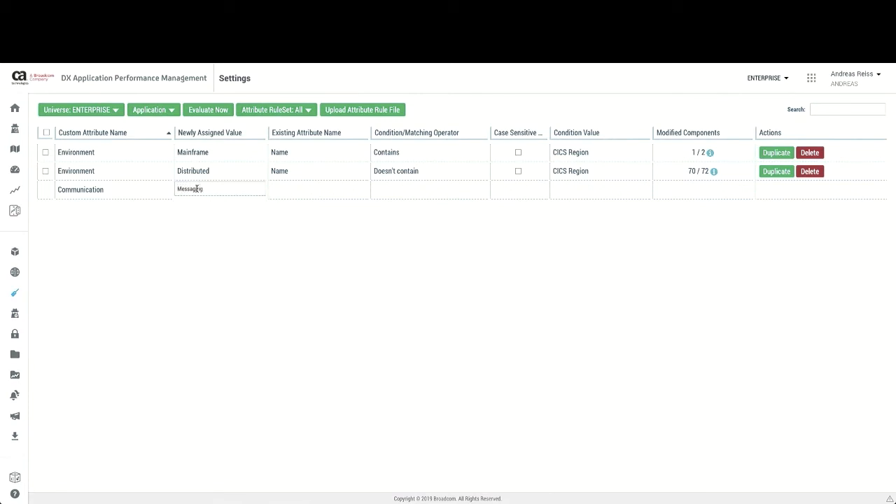
# Change the custom attribute name of the new Messaging rule to Transport
pyautogui.click(87, 188)
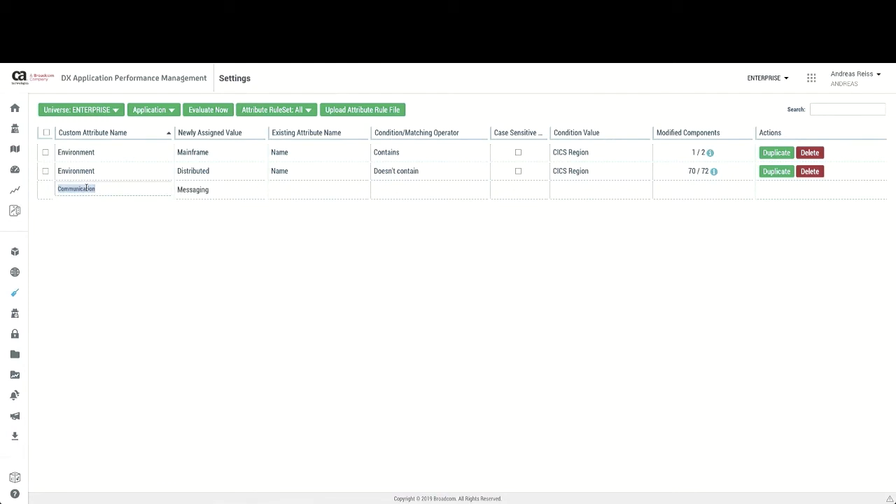
pyautogui.write('Transport')
pyautogui.click(197, 226)
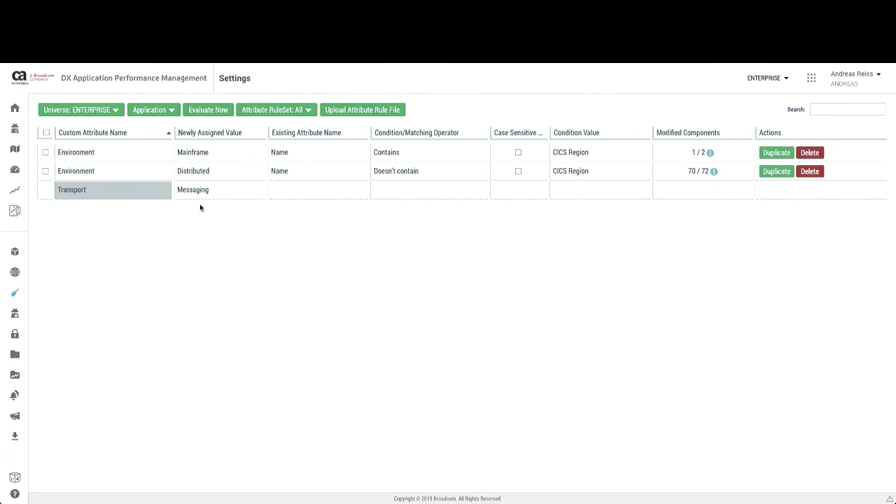
# Complete the Transport rule with the condition that the existing attribute Name contains "JMS"
pyautogui.click(299, 187)
pyautogui.write('Name')
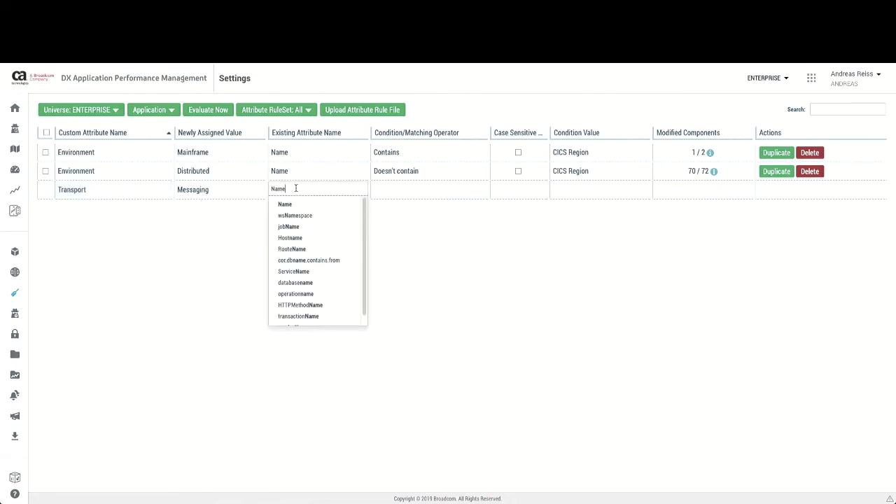
pyautogui.click(287, 205)
pyautogui.click(420, 193)
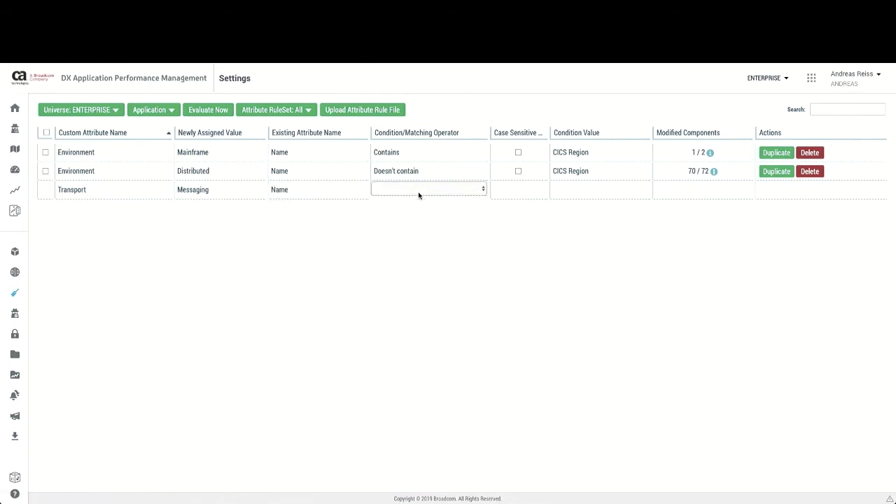
pyautogui.click(420, 192)
pyautogui.click(398, 230)
pyautogui.click(590, 187)
pyautogui.write('JMS')
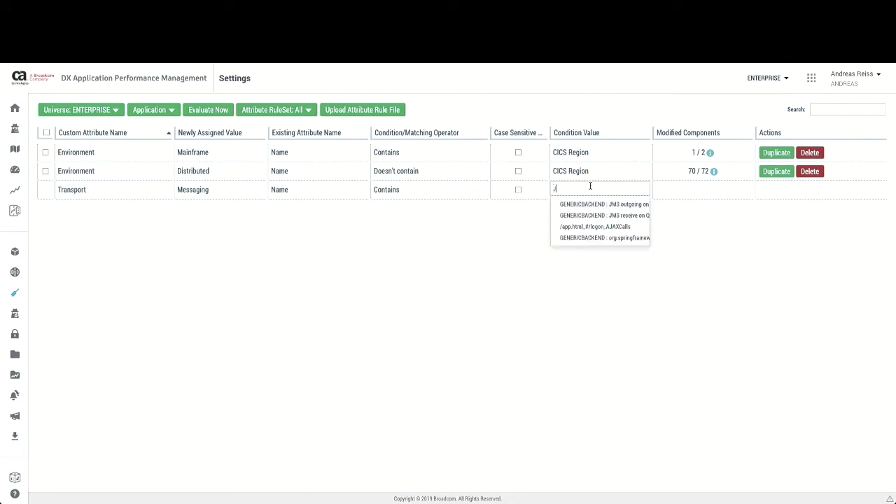
pyautogui.click(556, 252)
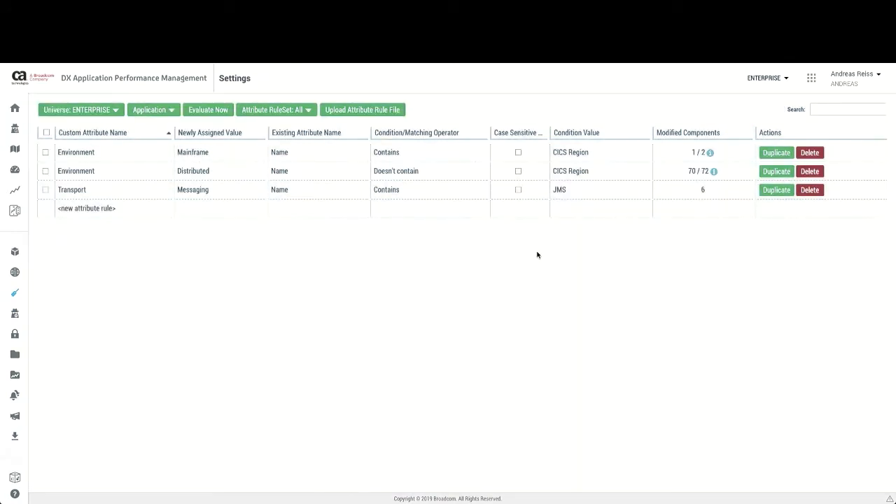
# Return to the map, add the application attribute Transport as the fourth grouping level of the Demo Environment perspective, and save it
pyautogui.click(17, 150)
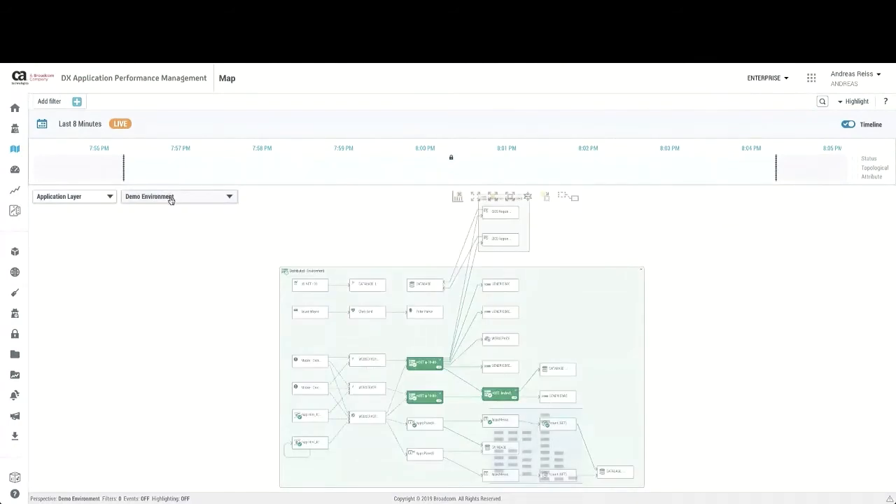
pyautogui.click(170, 199)
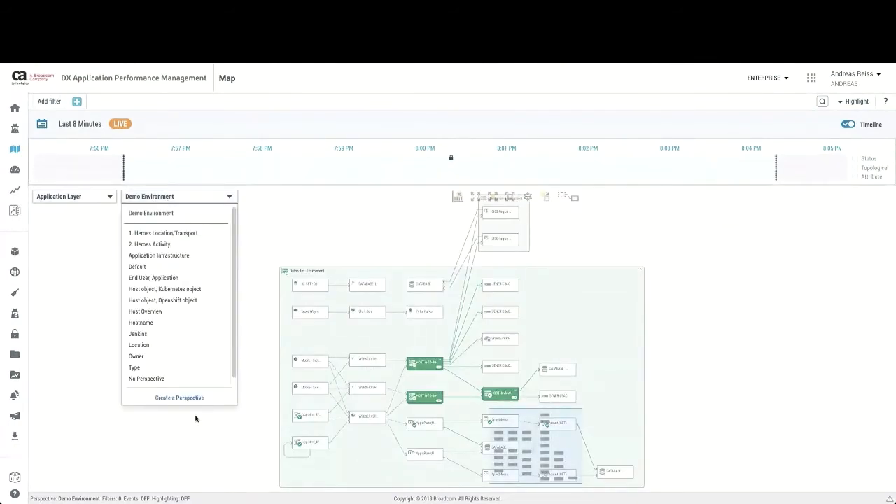
pyautogui.click(213, 215)
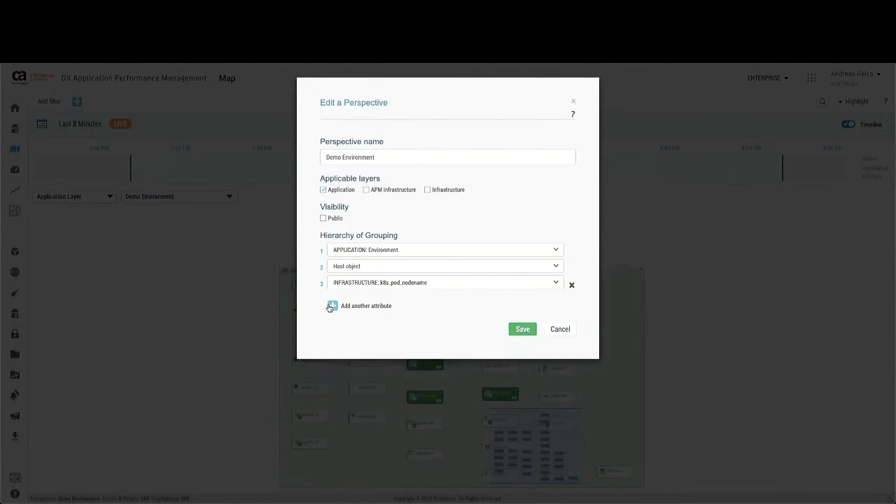
pyautogui.click(330, 308)
pyautogui.click(354, 303)
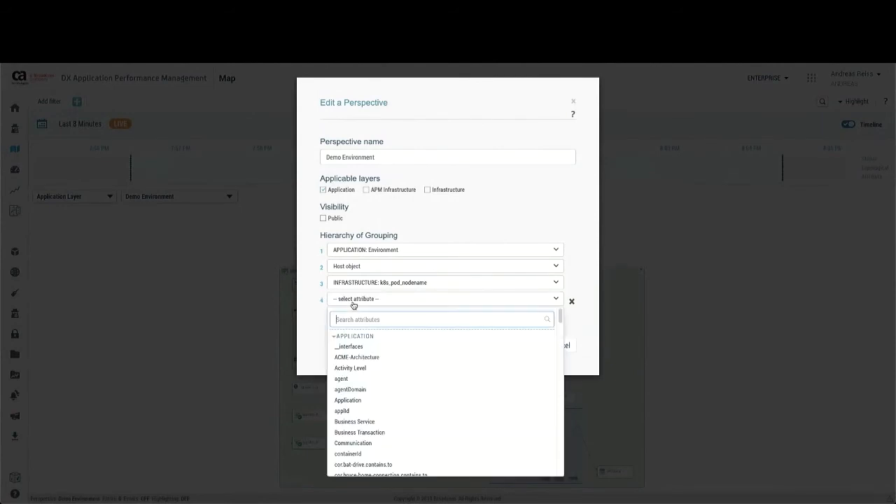
pyautogui.scroll(-5, 372, 369)
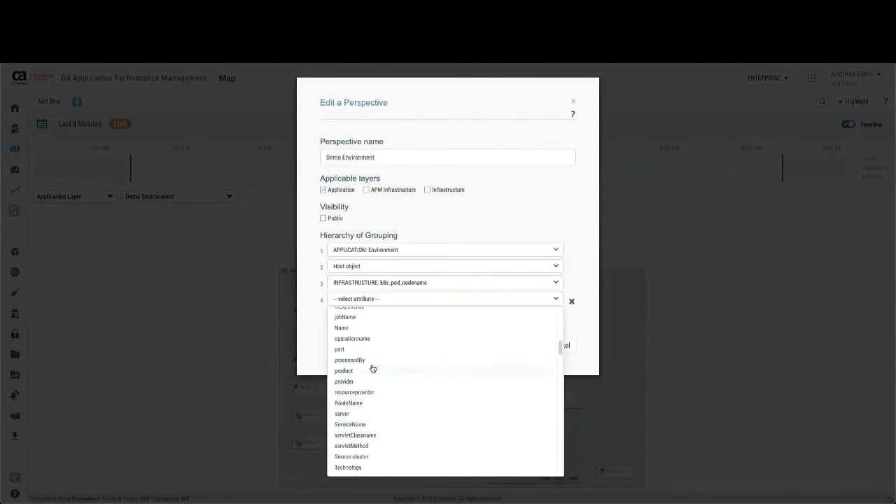
pyautogui.scroll(-3, 372, 392)
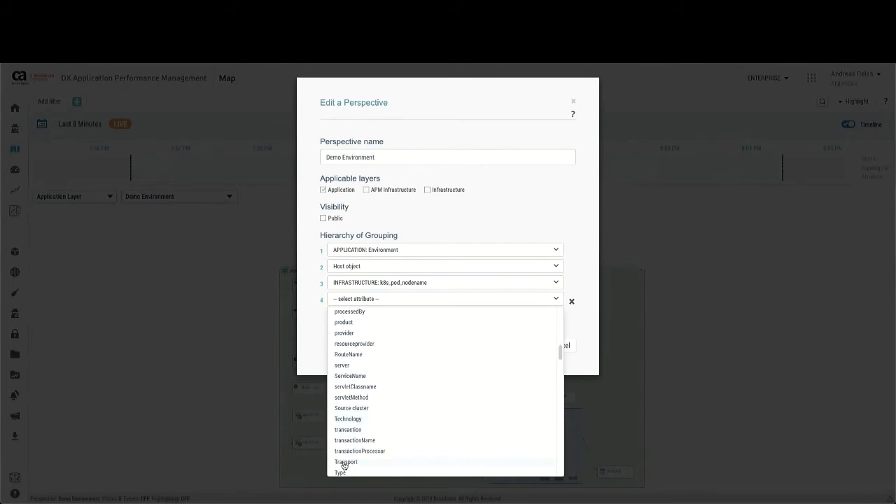
pyautogui.click(345, 470)
pyautogui.click(523, 345)
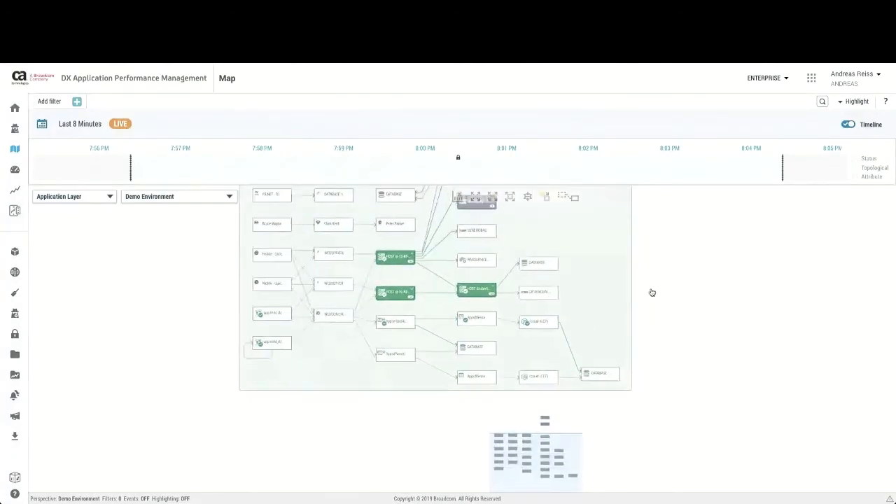
# Examine the Messaging transport group and the mobile and web server components in the Distributed environment group of the map
pyautogui.scroll(-3, 457, 244)
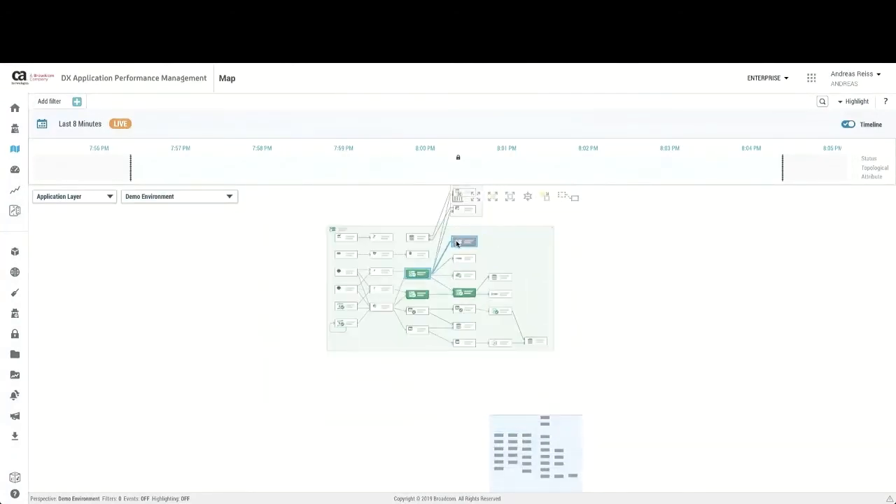
pyautogui.scroll(6, 457, 244)
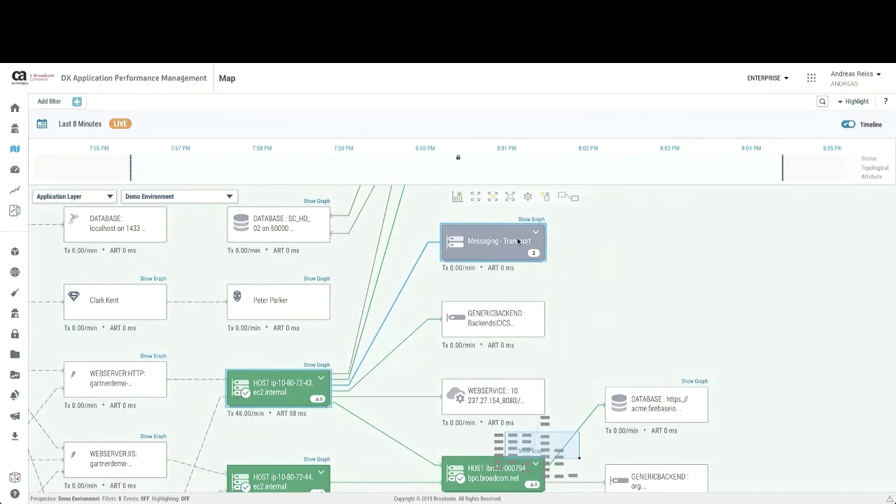
pyautogui.scroll(-2, 518, 241)
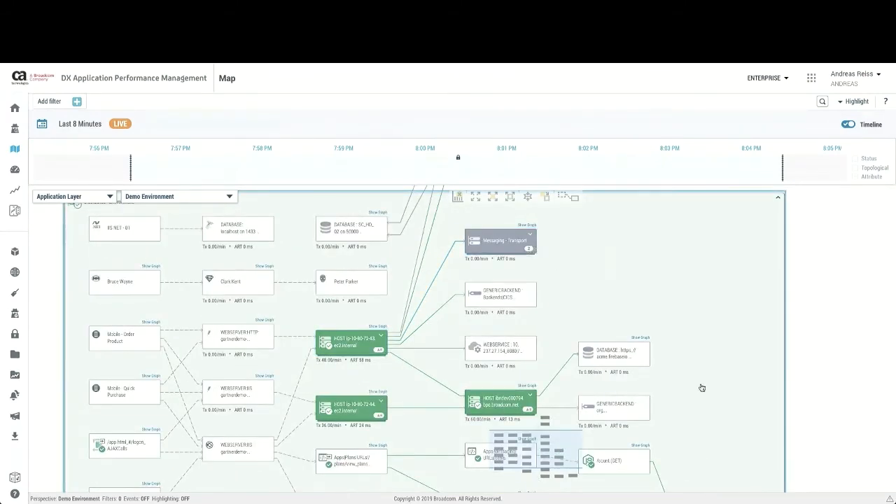
pyautogui.moveTo(702, 388); pyautogui.dragTo(688, 243)
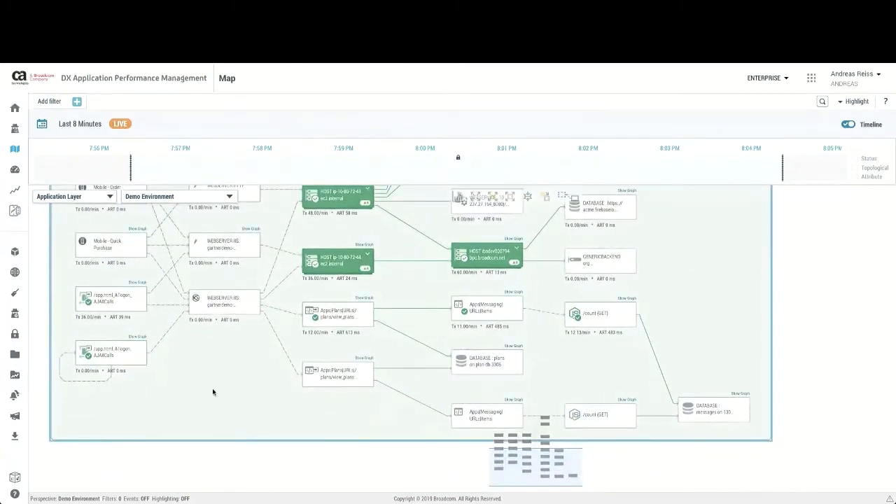
pyautogui.moveTo(213, 392); pyautogui.dragTo(386, 472)
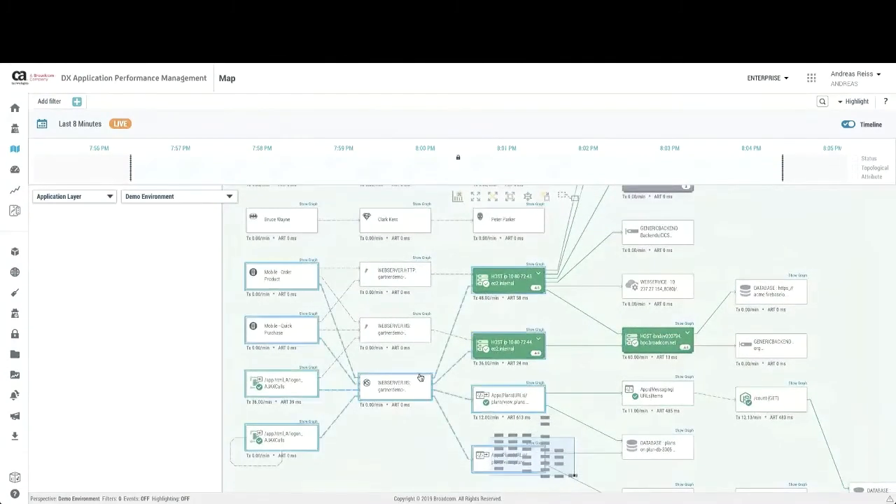
pyautogui.moveTo(421, 377); pyautogui.dragTo(392, 451)
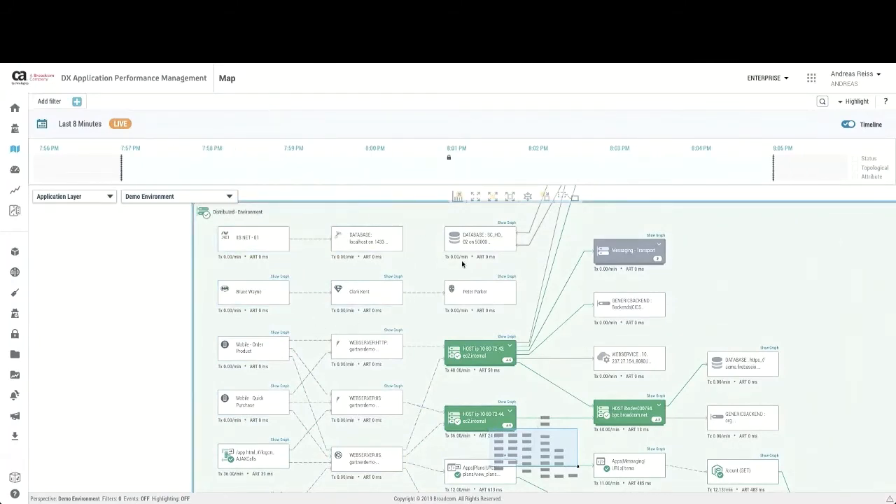
pyautogui.moveTo(363, 406); pyautogui.dragTo(340, 300)
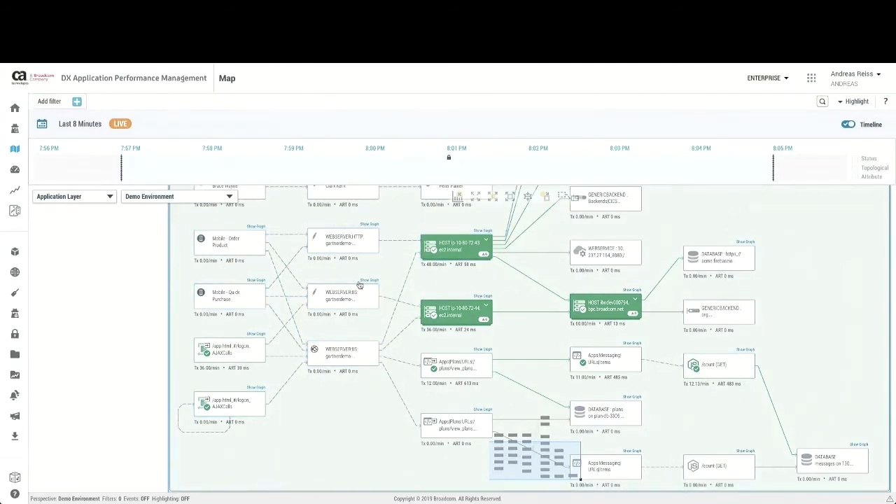
# Set the custom attribute tier of the WEBSERVER:HTTP gartnerdemo-centos7-4 component to Web Server
pyautogui.click(349, 244)
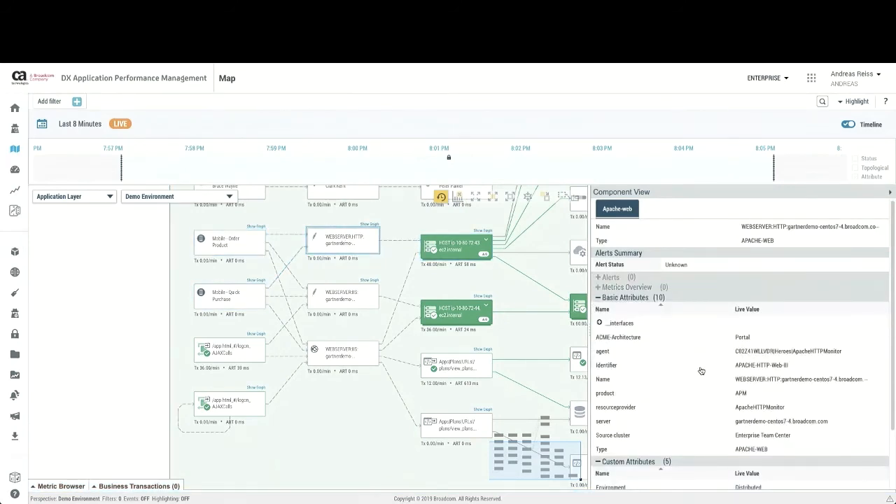
pyautogui.scroll(-2, 701, 371)
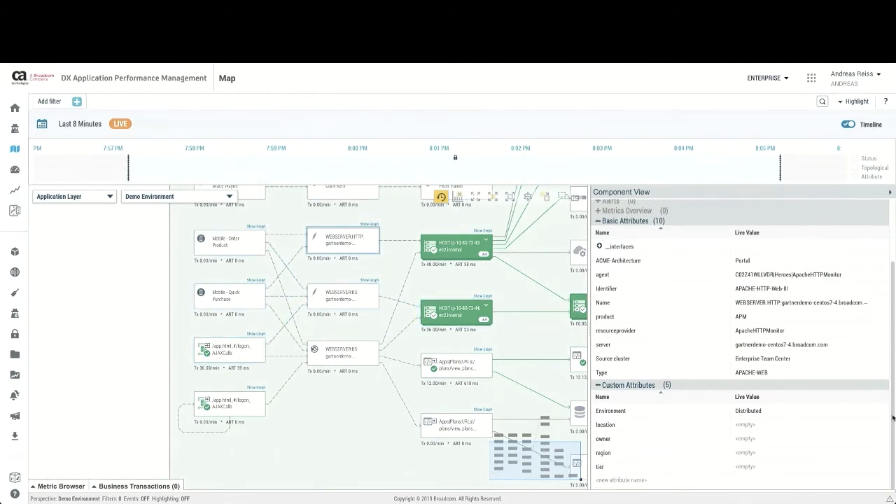
pyautogui.click(745, 466)
pyautogui.write('Web Server')
pyautogui.press('Return')
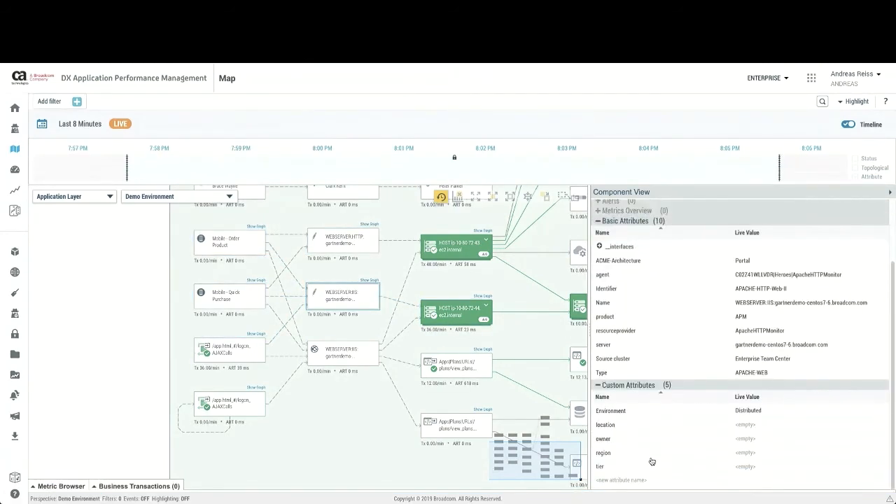
# Assign the existing tier value Web Server to the WEBSERVER:IIS gartnerdemo-centos7-6 component
pyautogui.click(748, 467)
pyautogui.write('WEb')
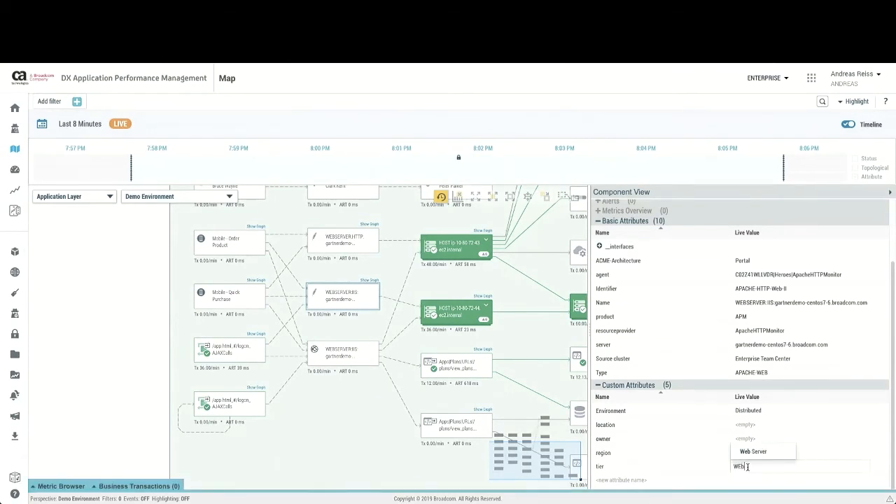
pyautogui.click(754, 453)
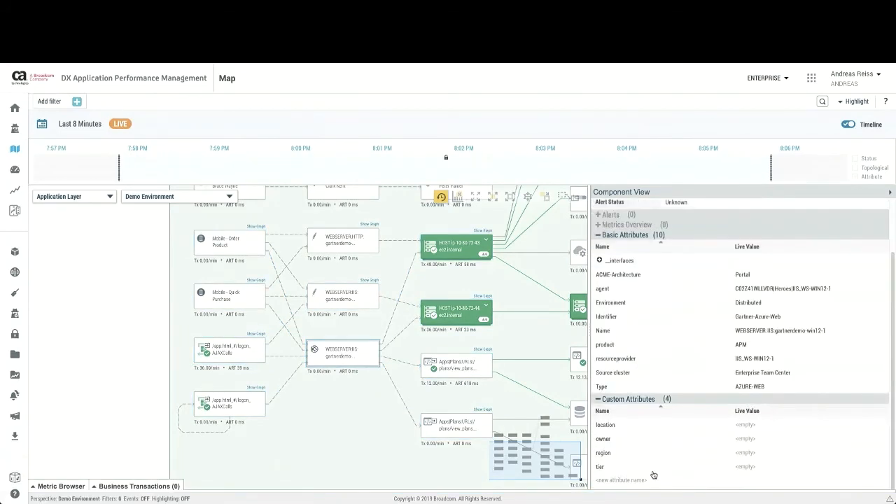
# Assign the existing tier value Web Server to the WEBSERVER:IIS gartnerdemo-win12-1 component
pyautogui.click(746, 467)
pyautogui.write('WEb')
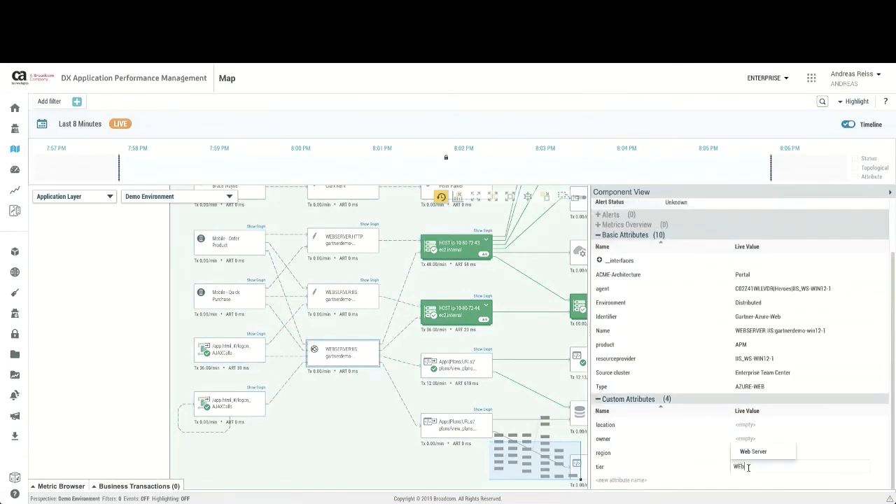
pyautogui.write(' Se')
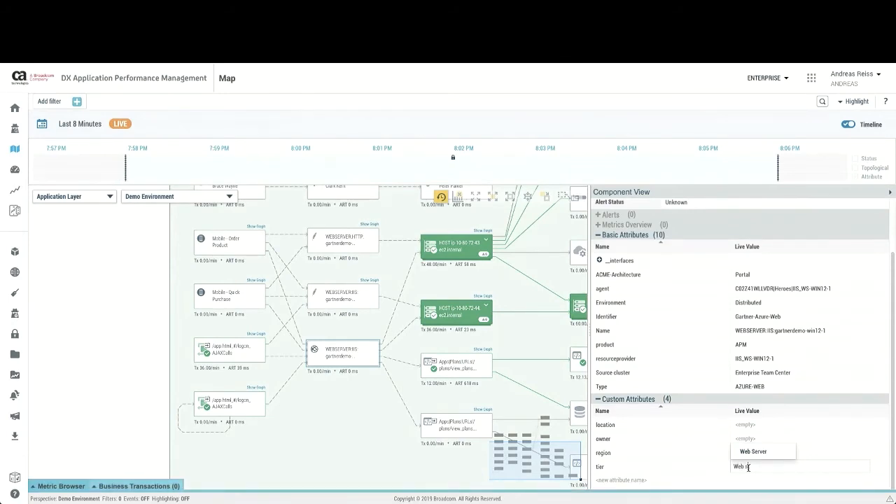
pyautogui.write('rver')
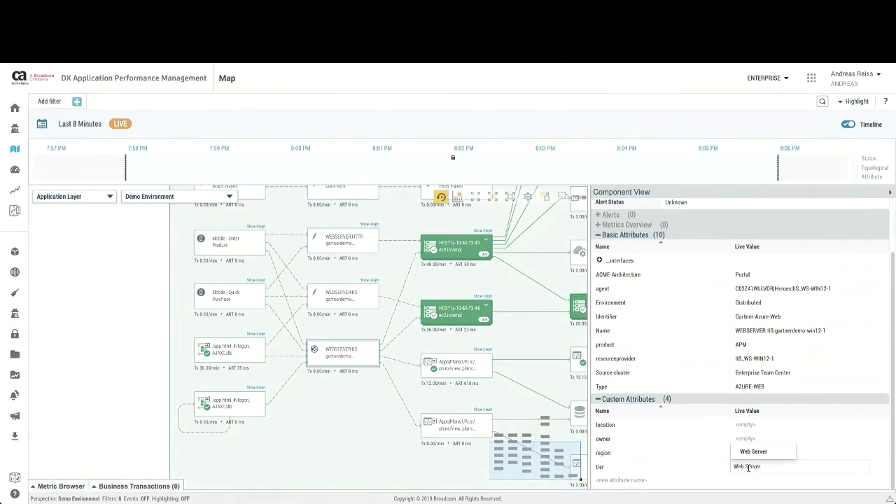
pyautogui.click(755, 452)
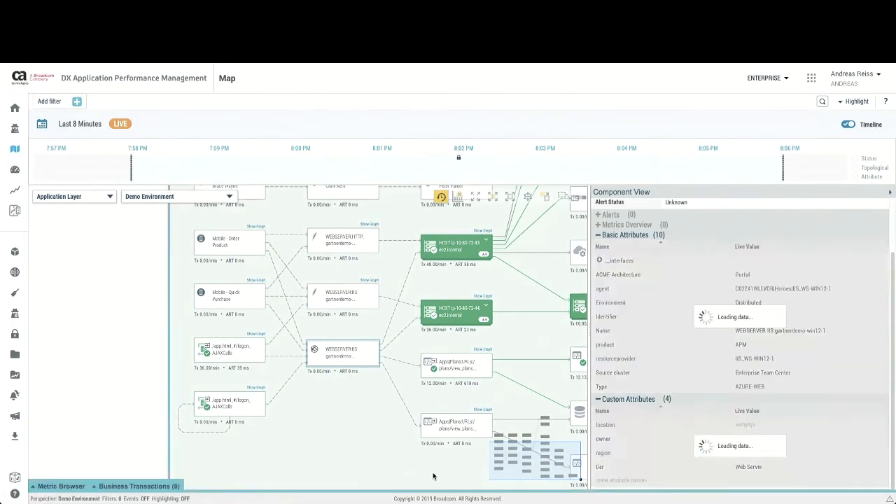
# Add the application attribute tier as the fifth grouping level of the Demo Environment perspective and save it
pyautogui.click(215, 201)
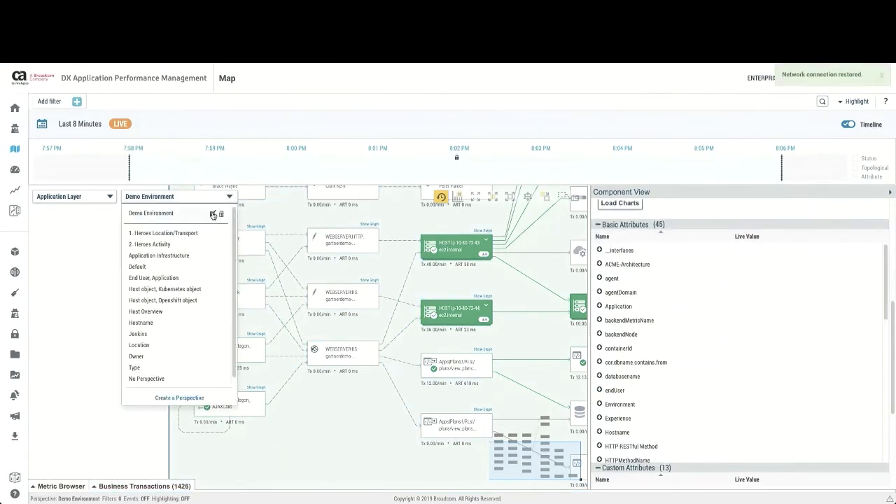
pyautogui.click(213, 214)
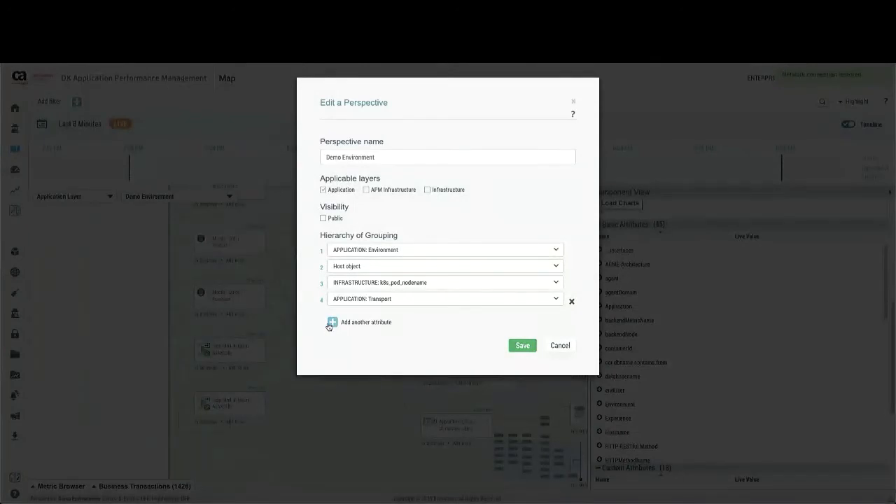
pyautogui.click(332, 322)
pyautogui.click(460, 315)
pyautogui.click(458, 317)
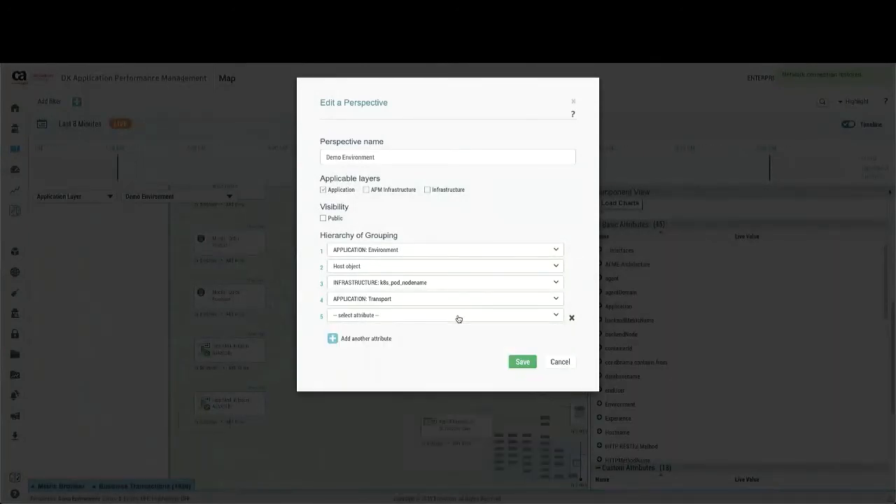
pyautogui.click(458, 316)
pyautogui.scroll(-3, 374, 373)
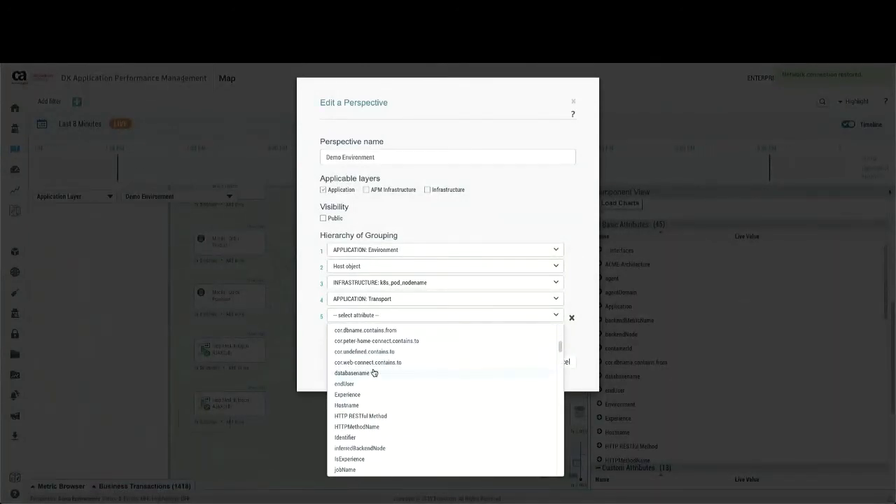
pyautogui.scroll(-5, 375, 374)
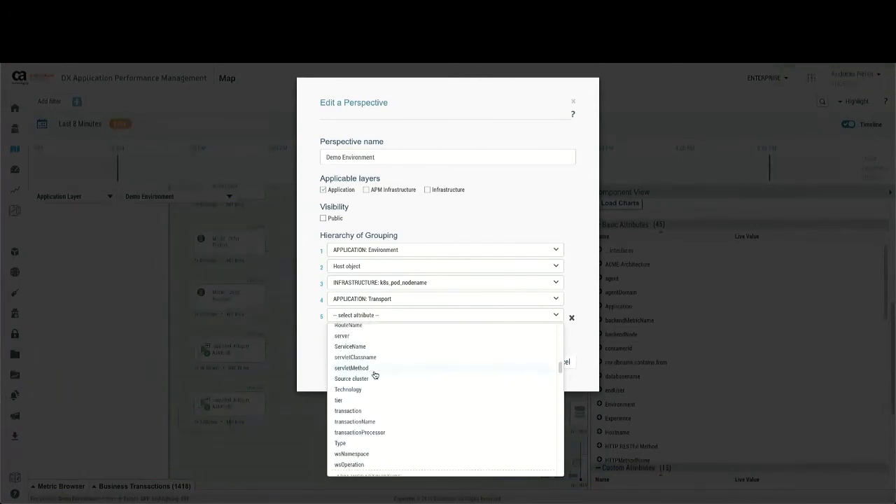
pyautogui.click(359, 400)
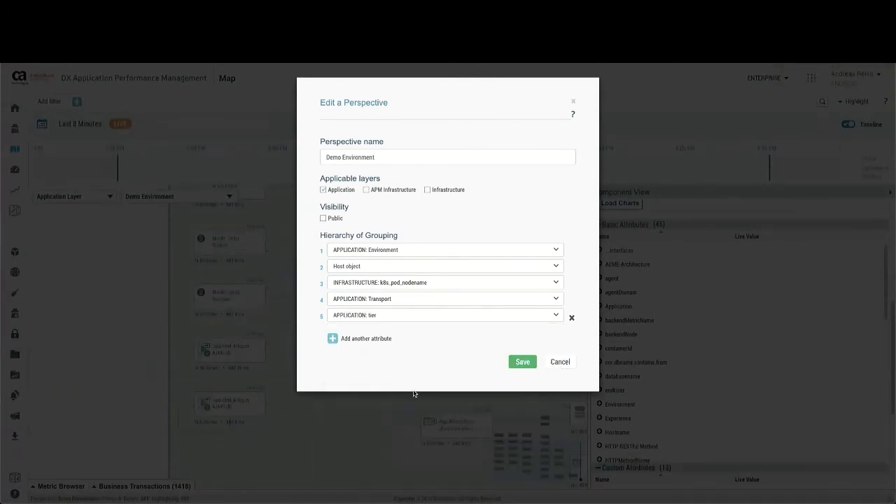
pyautogui.click(521, 362)
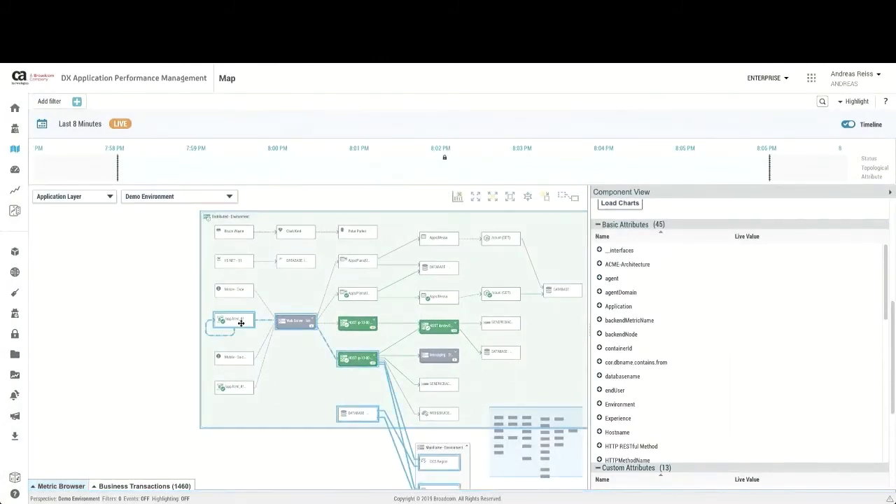
# Add a new custom attribute Request Type with the value Mobile to the Mobile - Order Product component
pyautogui.scroll(4, 241, 322)
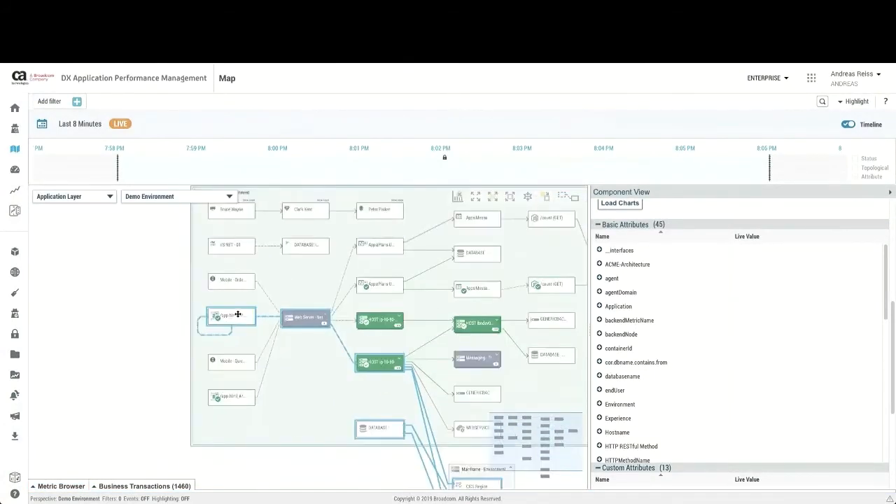
pyautogui.moveTo(325, 296); pyautogui.dragTo(314, 322)
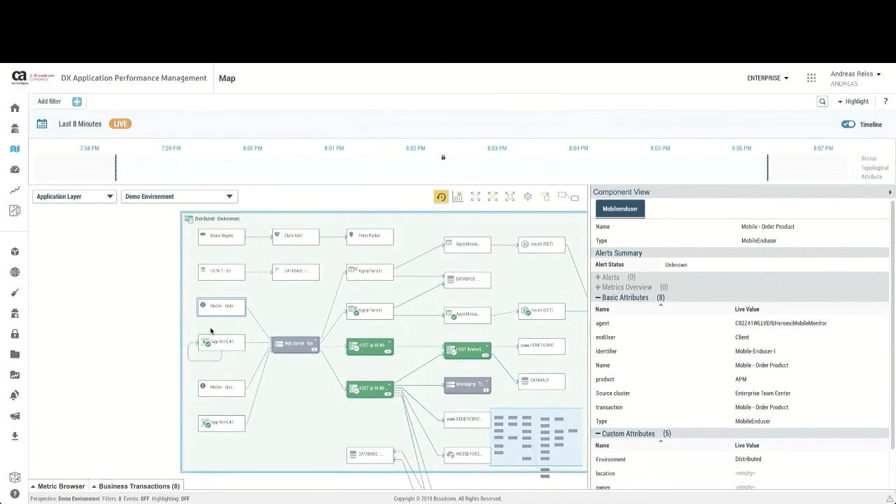
pyautogui.scroll(-2, 728, 360)
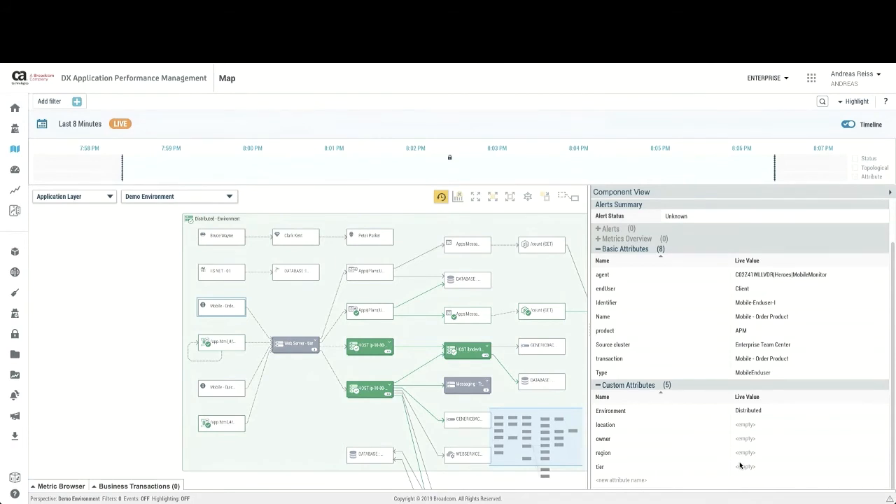
pyautogui.click(629, 482)
pyautogui.write('Request Type')
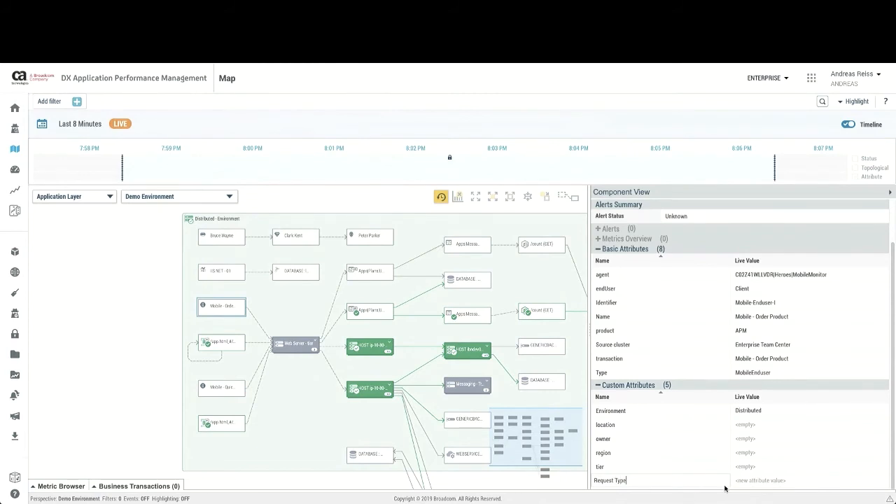
pyautogui.click(760, 482)
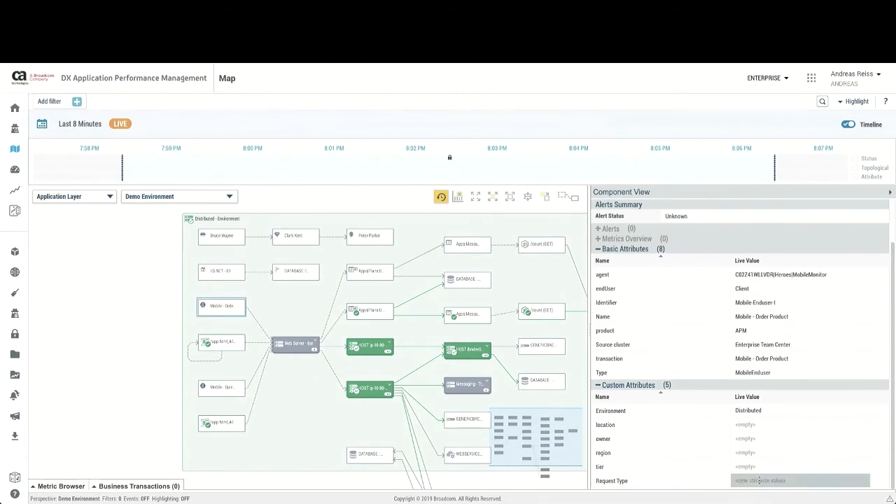
pyautogui.write('Mob')
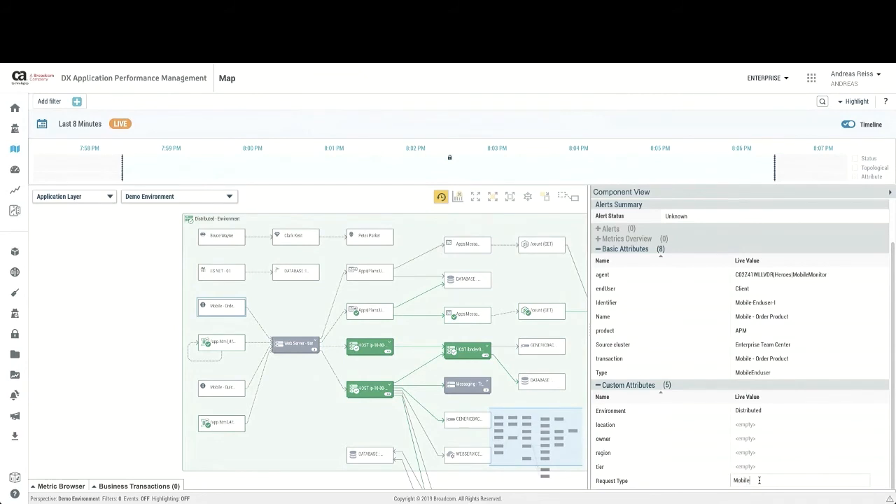
pyautogui.write('ile')
pyautogui.press('Return')
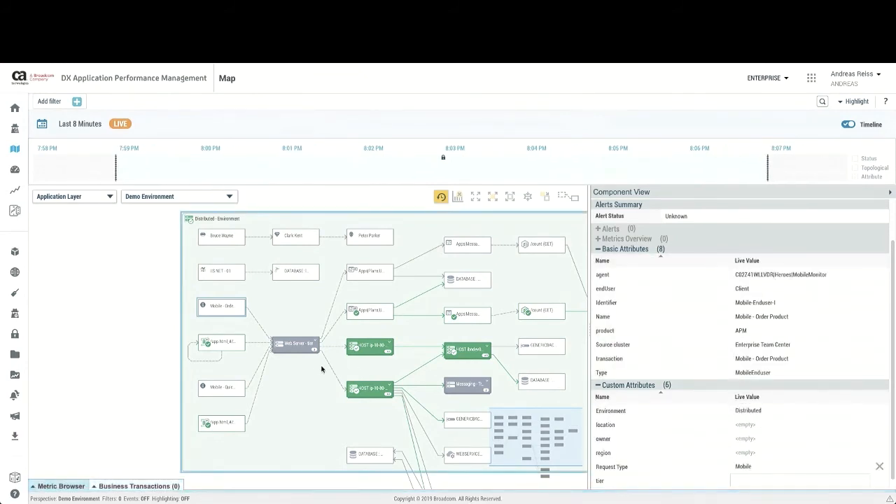
# Add the custom attribute Request Type with the value Mobile to the Mobile - Quick Purchase component
pyautogui.click(220, 391)
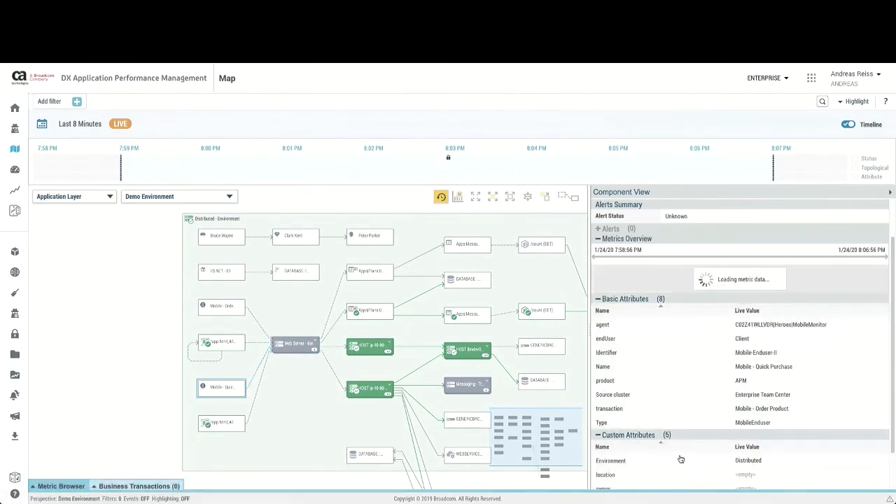
pyautogui.click(639, 476)
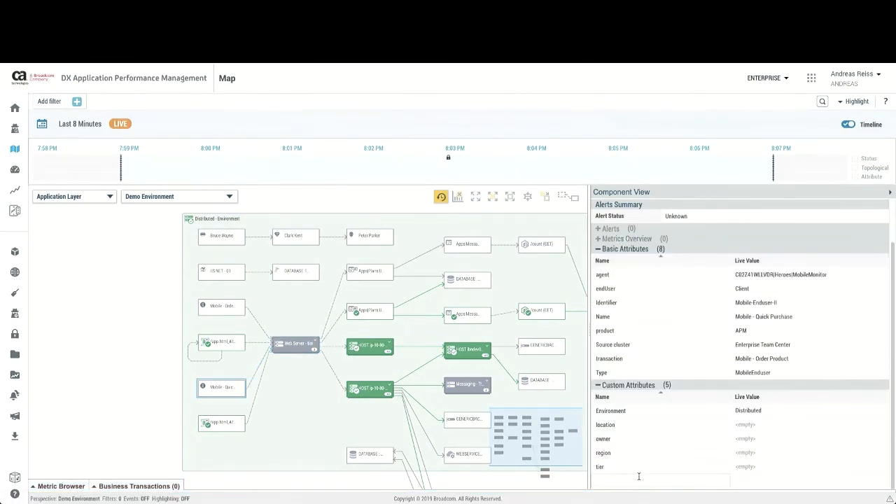
pyautogui.write('Requ')
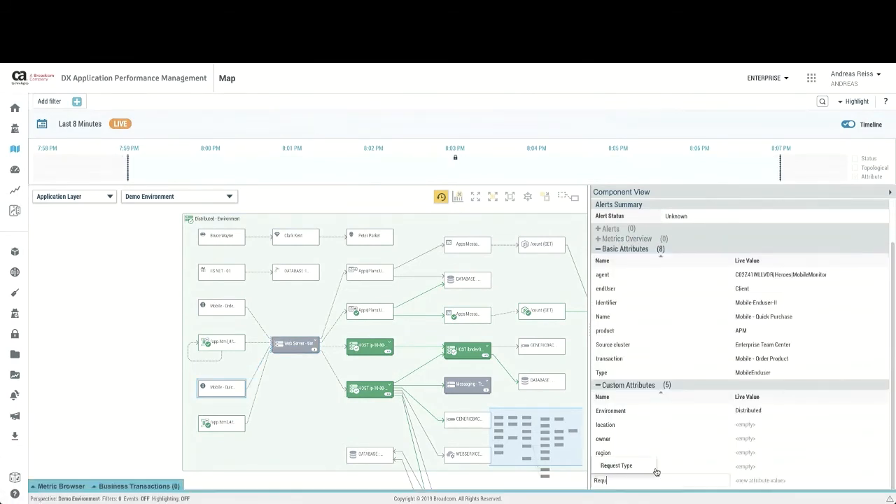
pyautogui.click(640, 467)
pyautogui.click(741, 482)
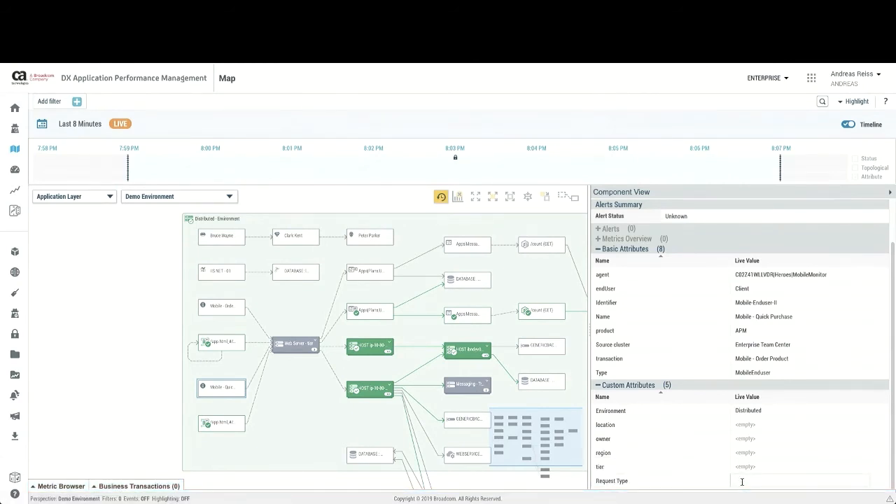
pyautogui.write('M')
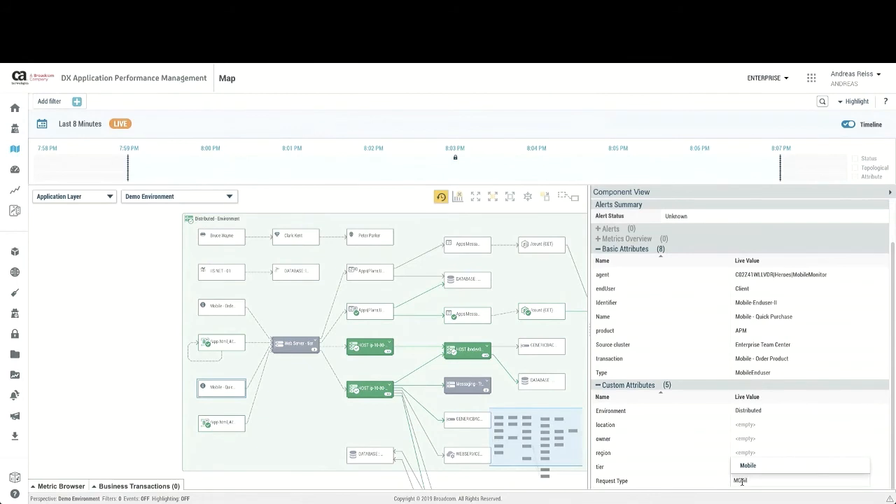
pyautogui.write('obil')
pyautogui.click(747, 466)
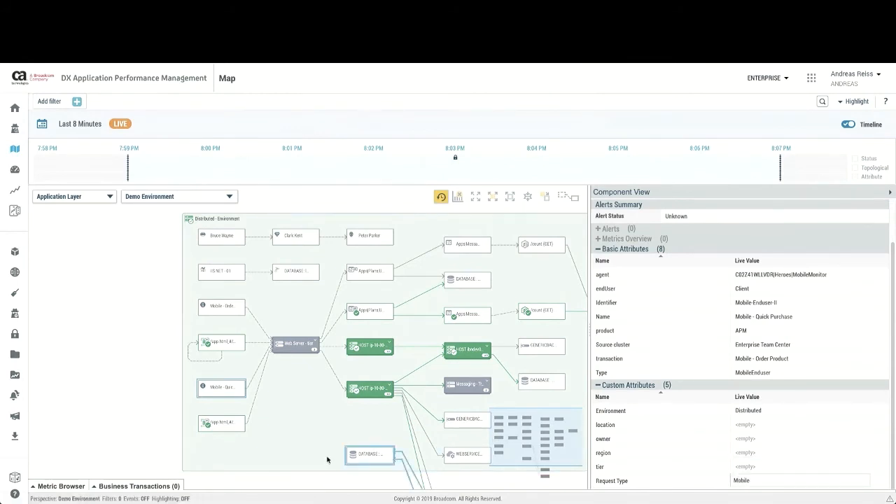
pyautogui.click(306, 454)
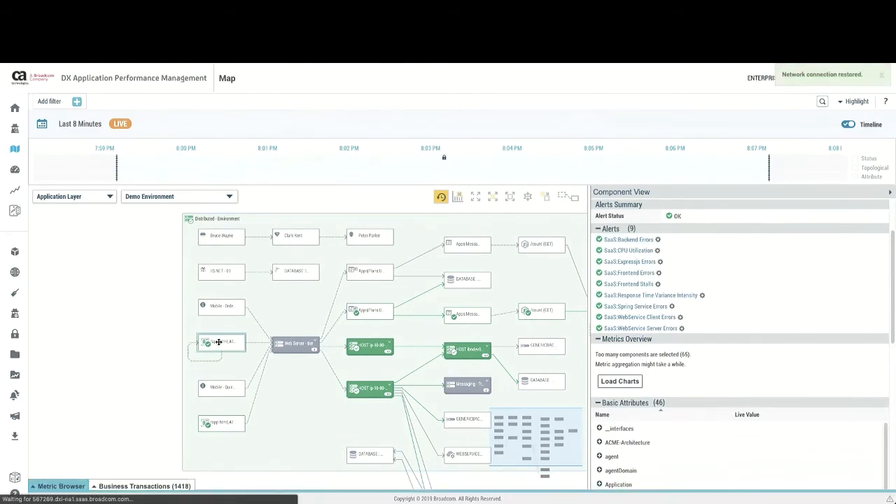
# Start adding a new custom attribute to the upper /app.html_#/logon_AJAXCalls business transaction
pyautogui.click(219, 341)
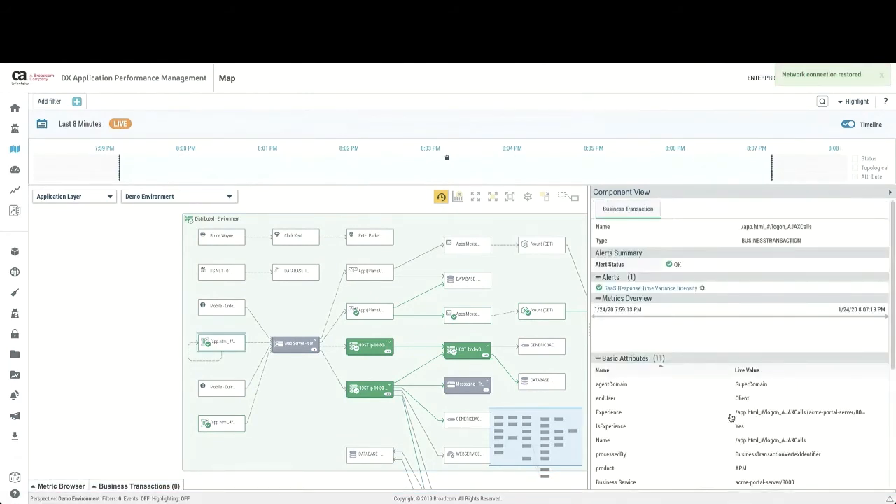
pyautogui.scroll(-5, 731, 418)
pyautogui.click(643, 479)
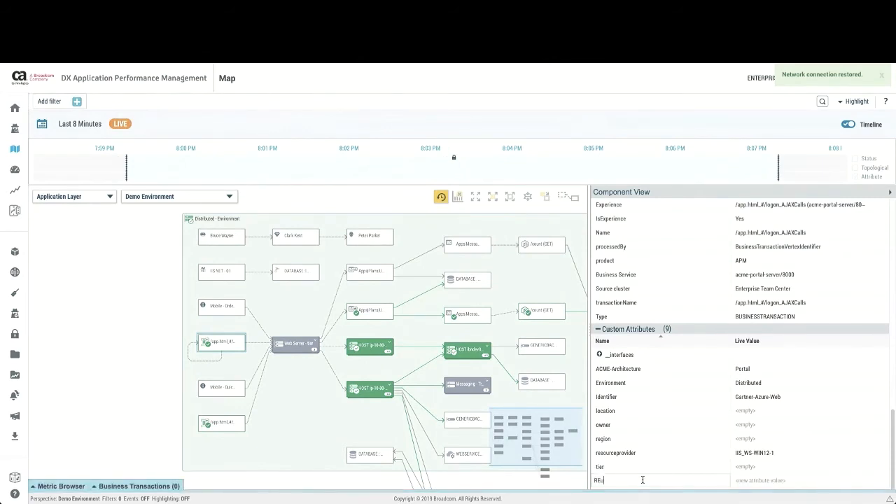
# Add the custom attribute Request Type with the value WEb to the selected acme-portal-server/8000 logon_AJAXCalls component
pyautogui.write('Re')
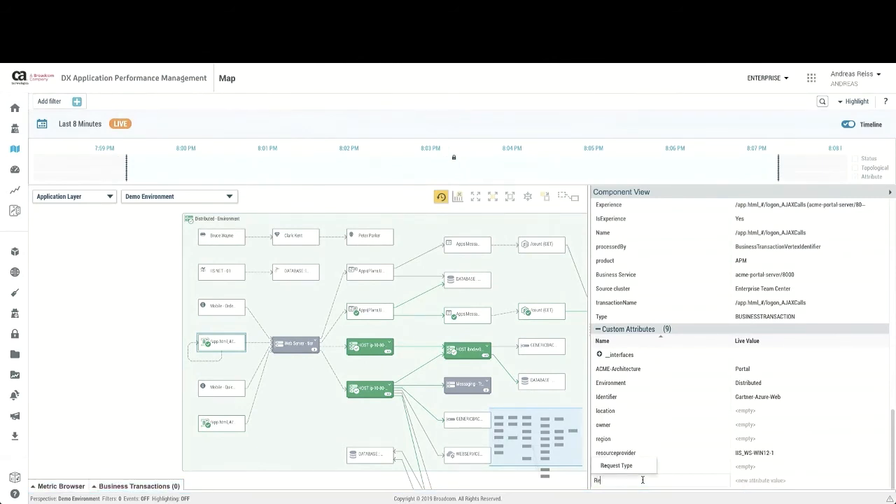
pyautogui.write('q')
pyautogui.click(644, 467)
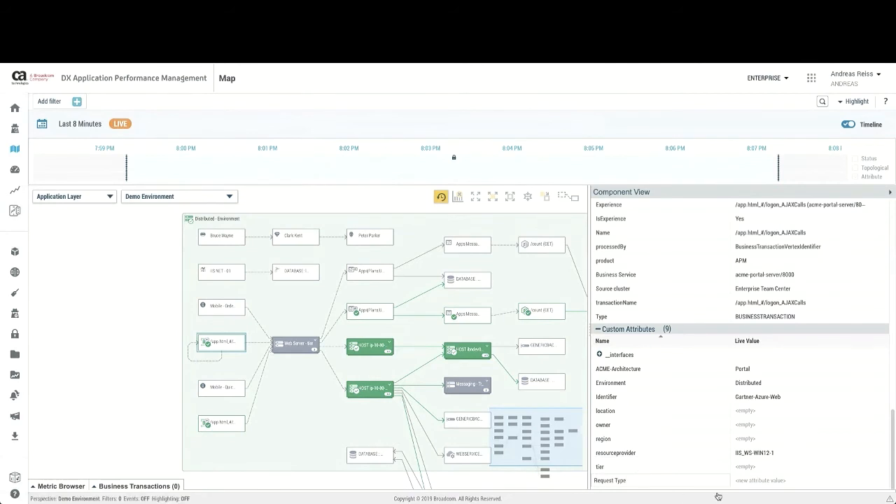
pyautogui.click(746, 480)
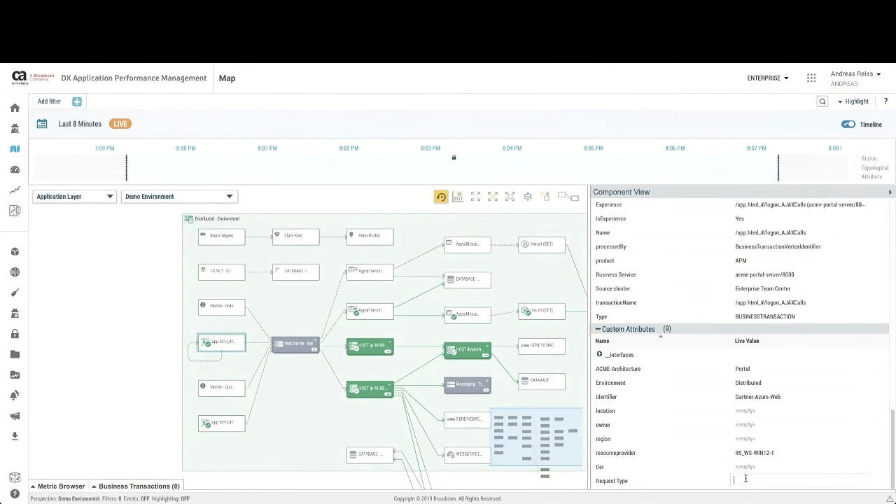
pyautogui.write('WEb')
pyautogui.press('Return')
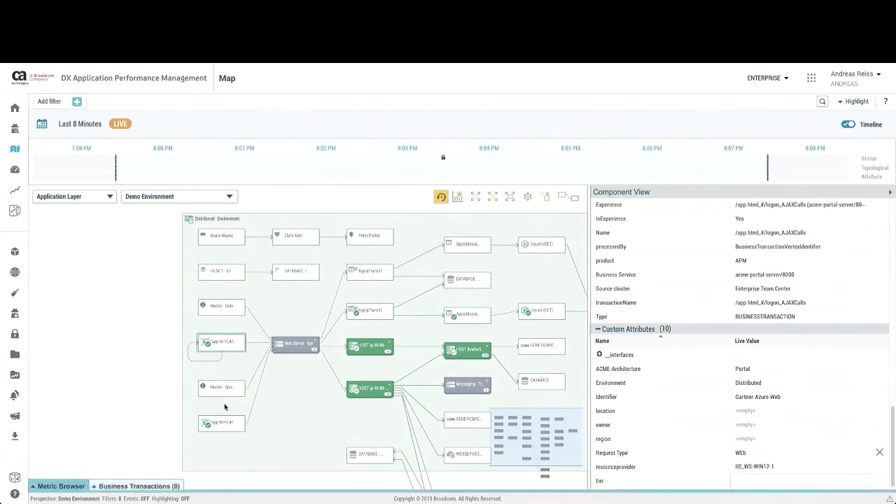
# Add the custom attribute Request Type with the value WEb to the acme-web/8000 logon_AJAXCalls component and deselect it
pyautogui.click(221, 422)
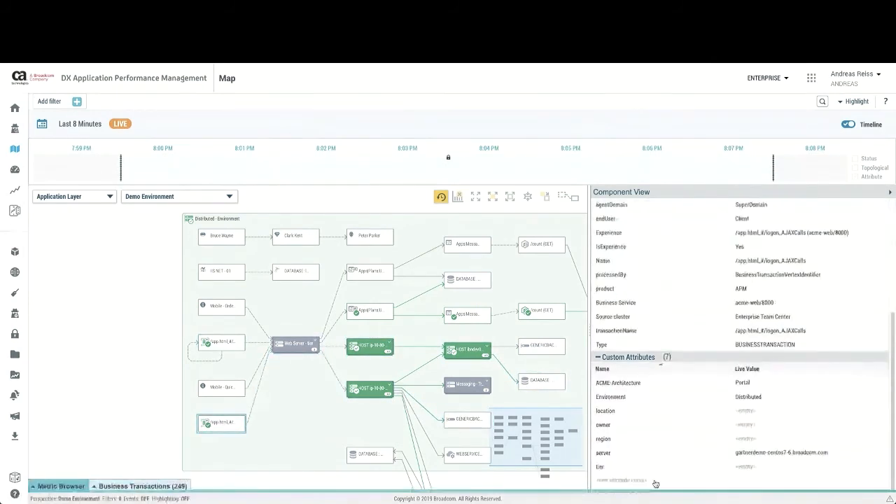
pyautogui.click(654, 482)
pyautogui.write('Req')
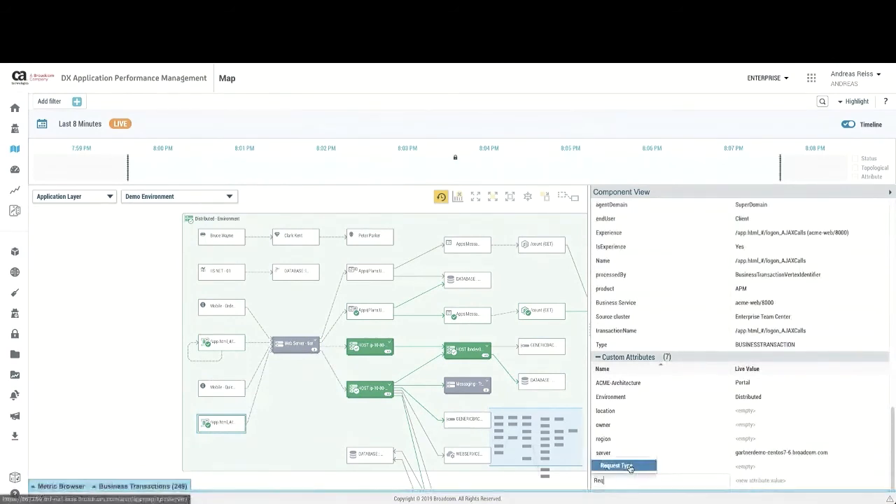
pyautogui.click(632, 466)
pyautogui.click(763, 483)
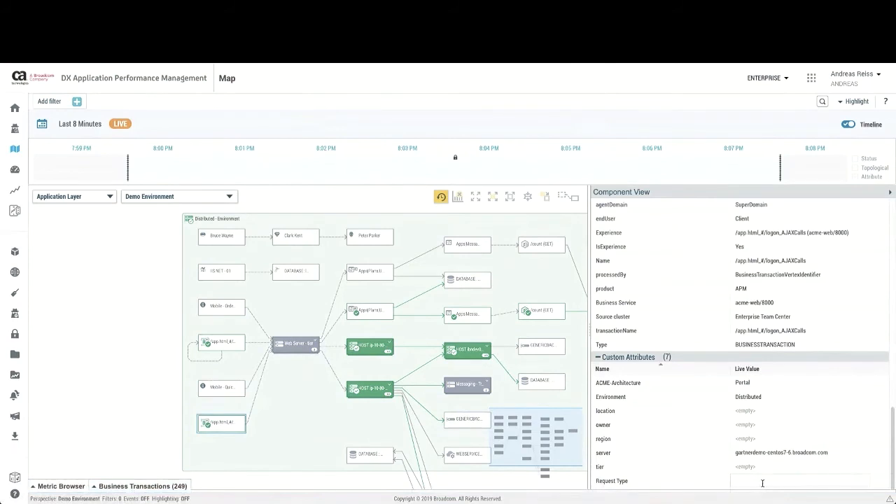
pyautogui.write('WE')
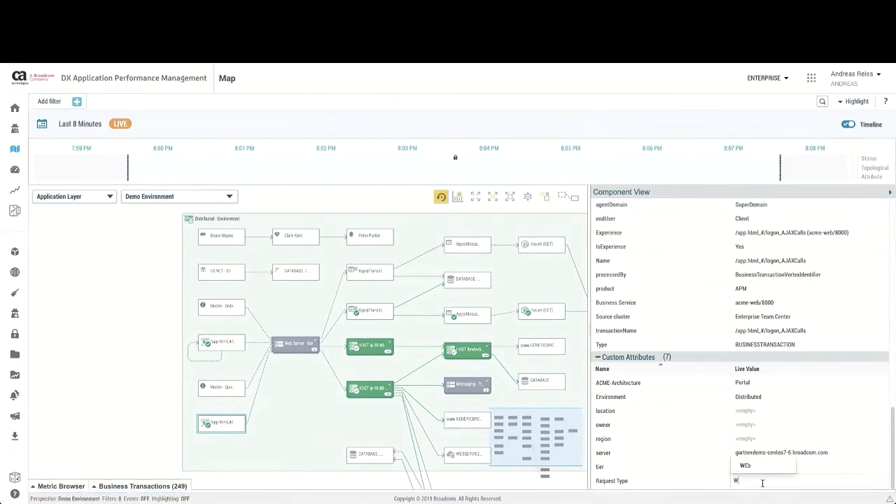
pyautogui.click(745, 466)
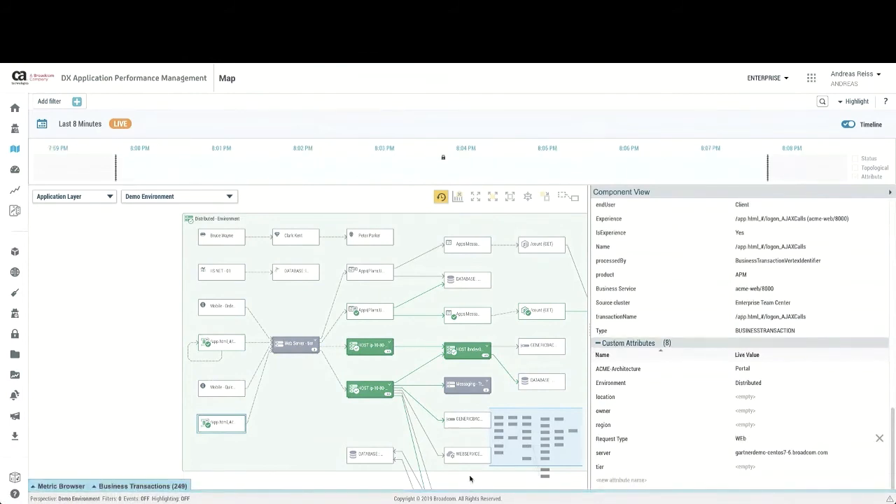
pyautogui.click(471, 478)
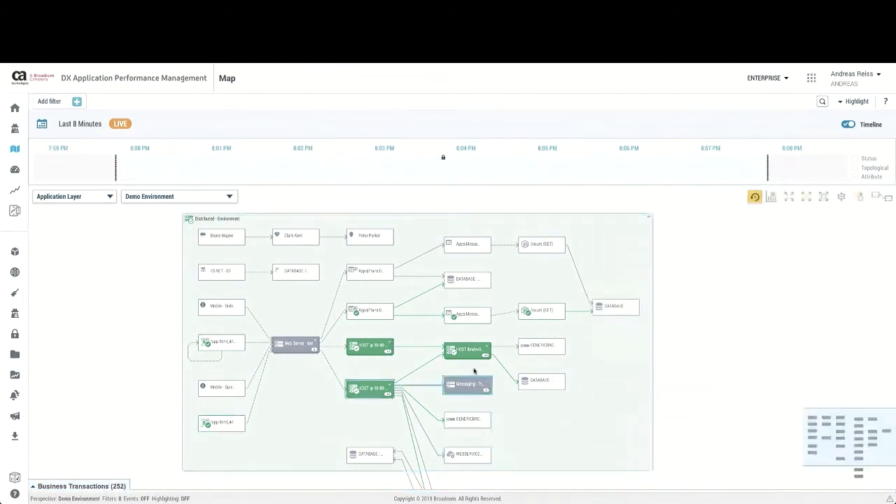
# Edit the Demo Environment perspective and set its first grouping level to the application attribute Request Type
pyautogui.click(216, 200)
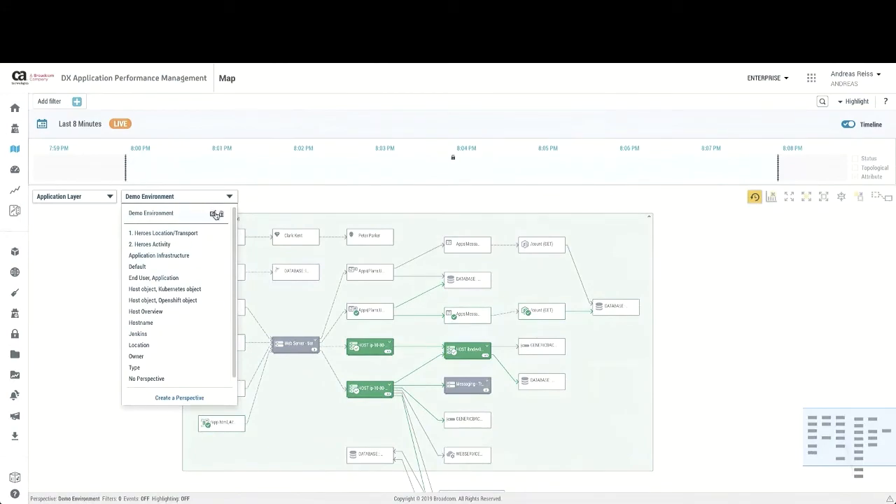
pyautogui.click(212, 214)
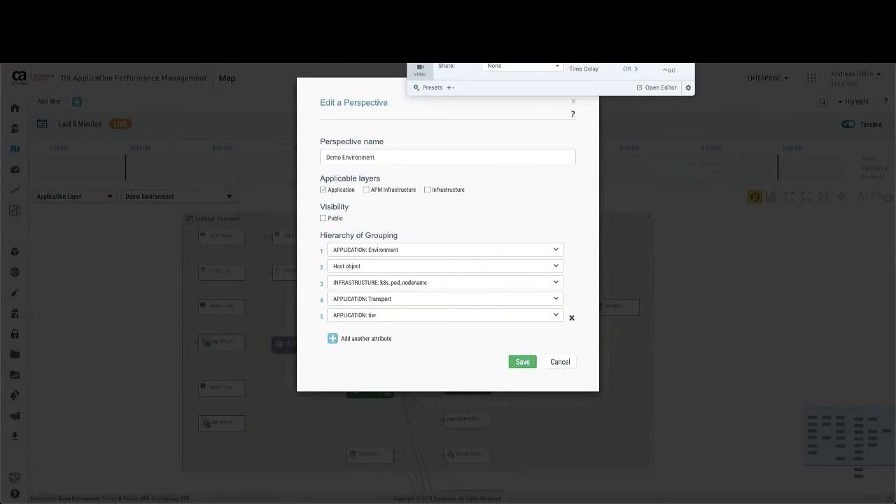
pyautogui.press('super+shift+4')
pyautogui.press('Escape')
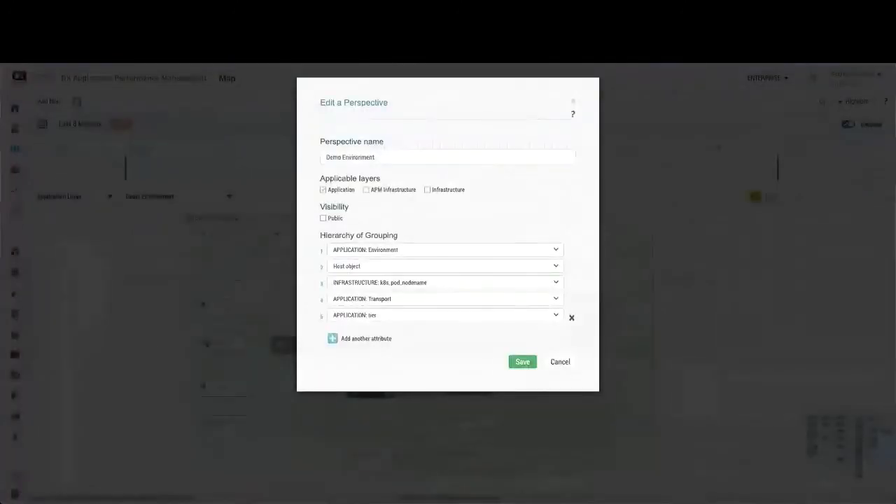
pyautogui.click(558, 251)
pyautogui.scroll(-10, 409, 314)
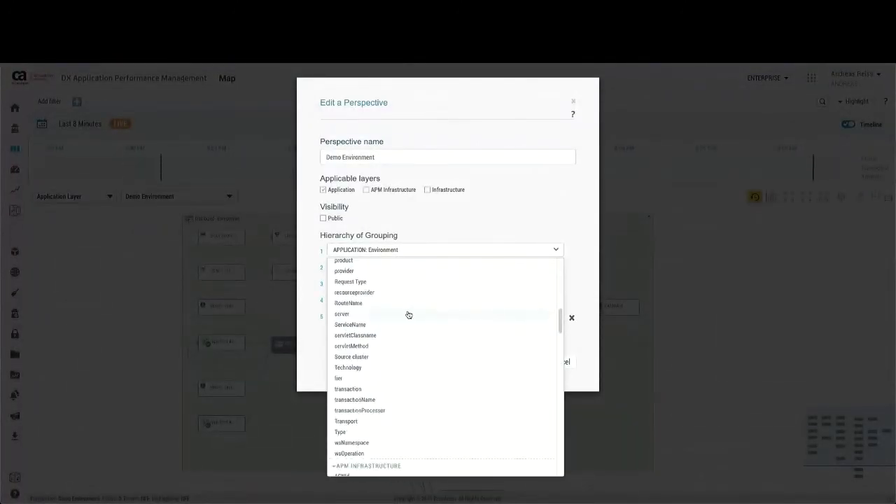
pyautogui.scroll(1, 407, 312)
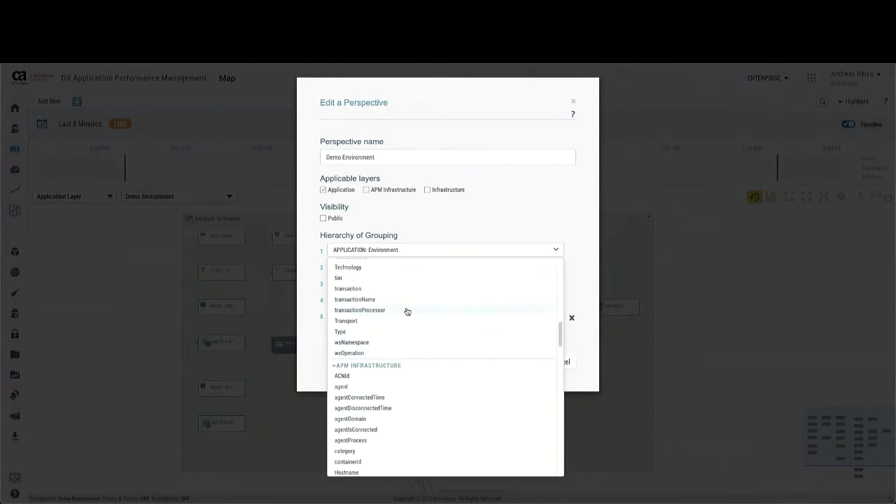
pyautogui.scroll(3, 408, 310)
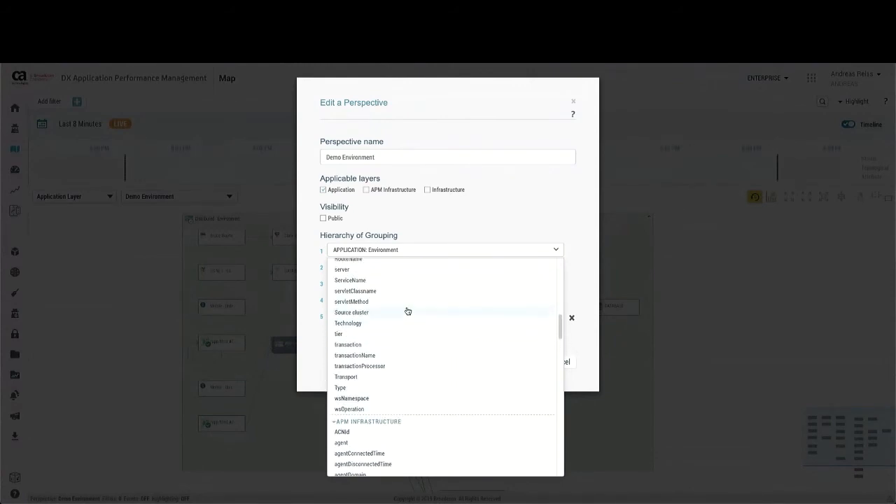
pyautogui.scroll(3, 407, 310)
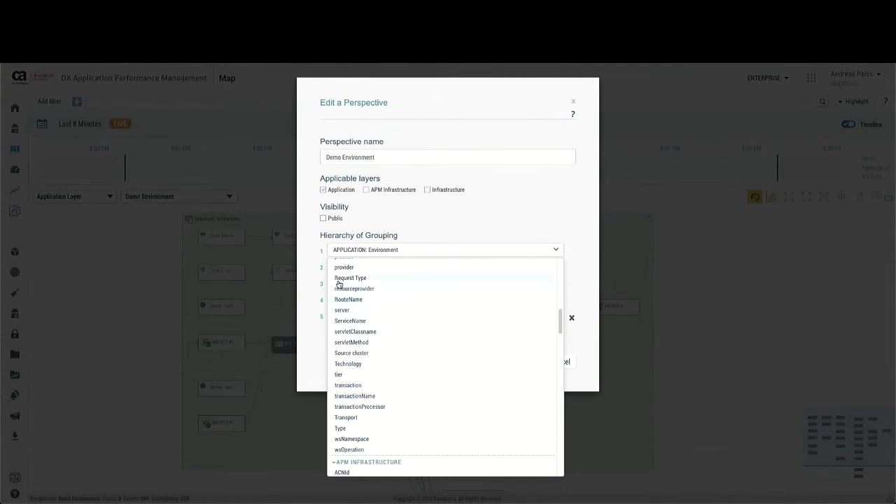
pyautogui.click(339, 278)
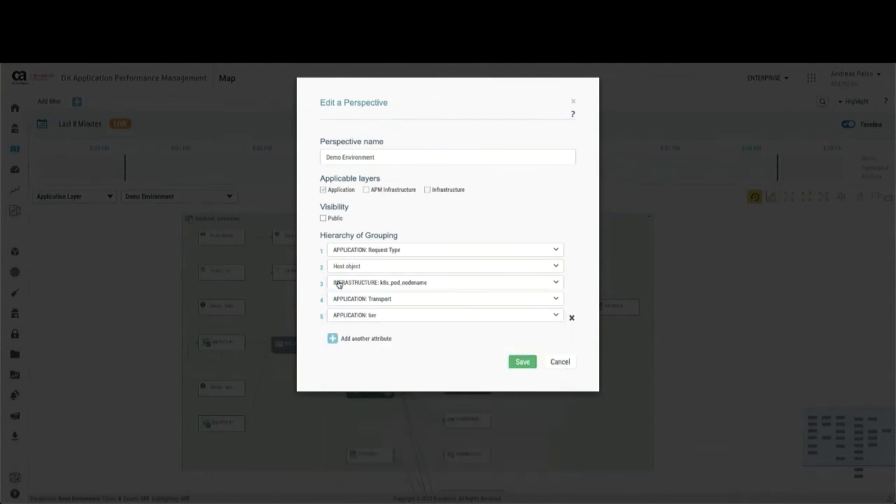
# Set the second grouping level to the application attribute Environment and the third level to Host object
pyautogui.click(374, 266)
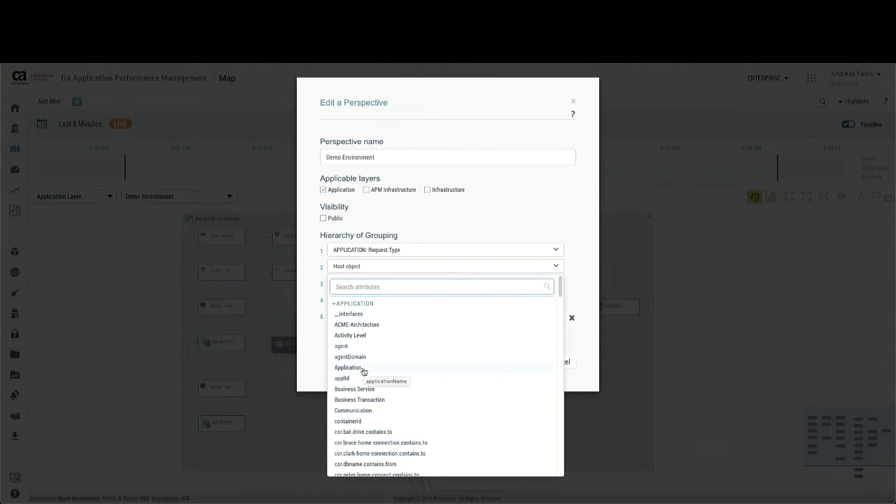
pyautogui.scroll(-2, 363, 373)
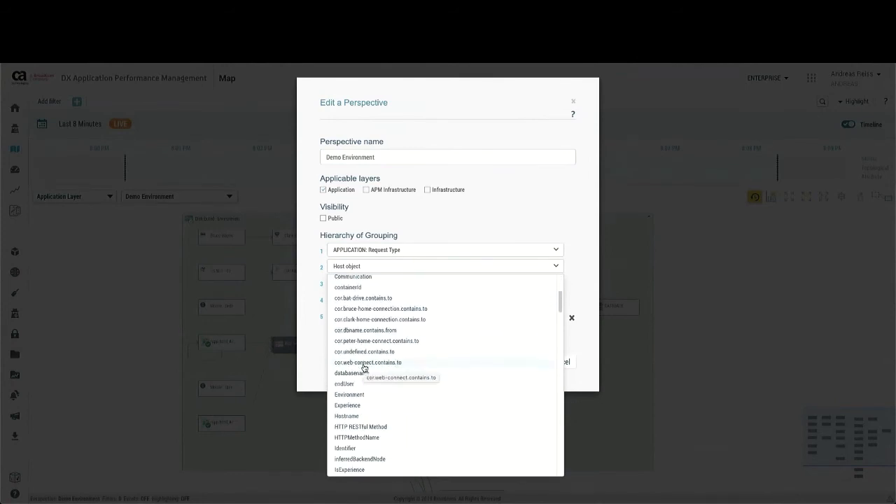
pyautogui.click(358, 394)
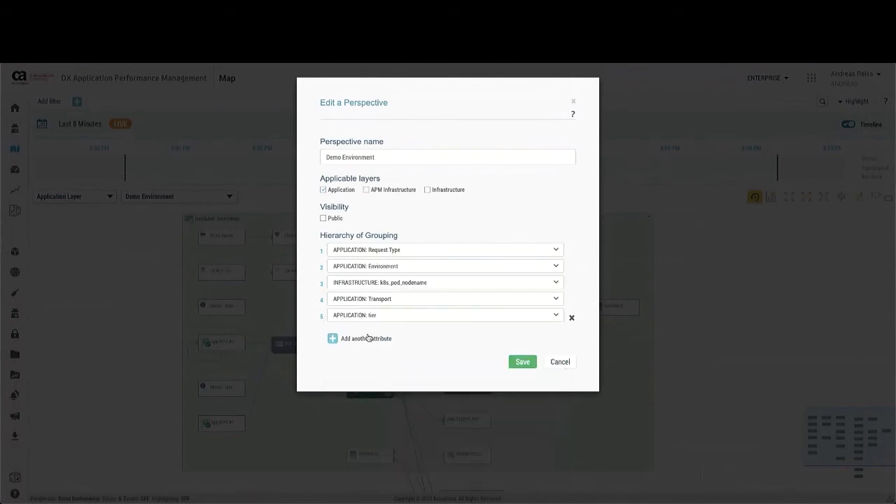
pyautogui.click(369, 285)
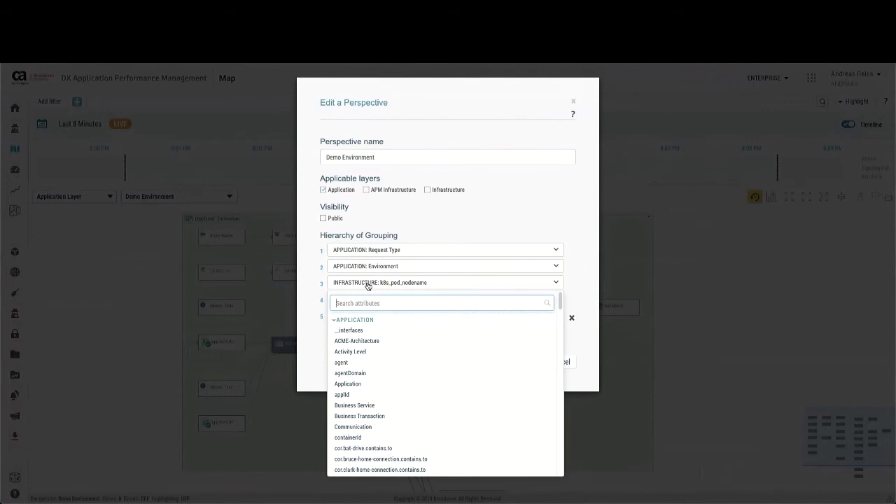
pyautogui.scroll(-3, 366, 357)
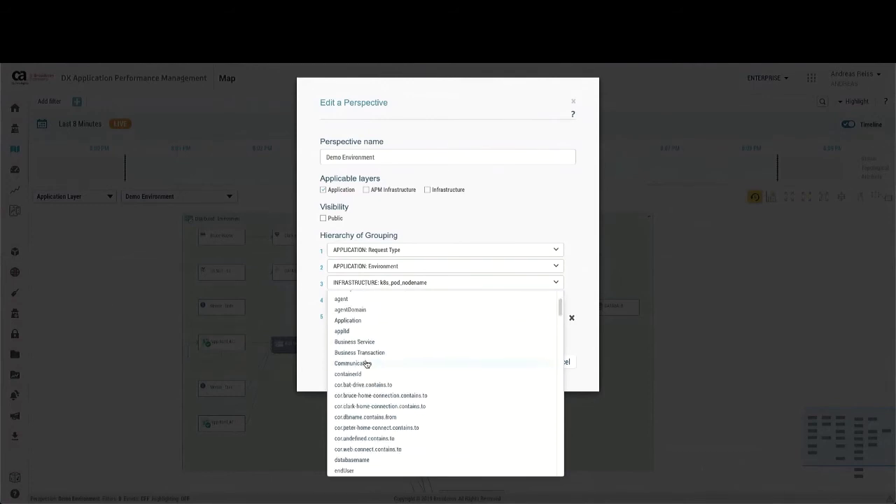
pyautogui.scroll(-10, 364, 423)
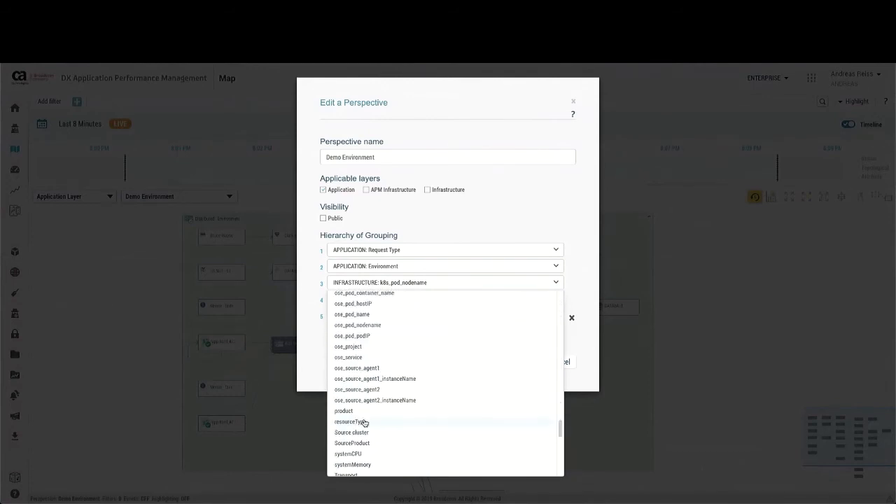
pyautogui.click(360, 448)
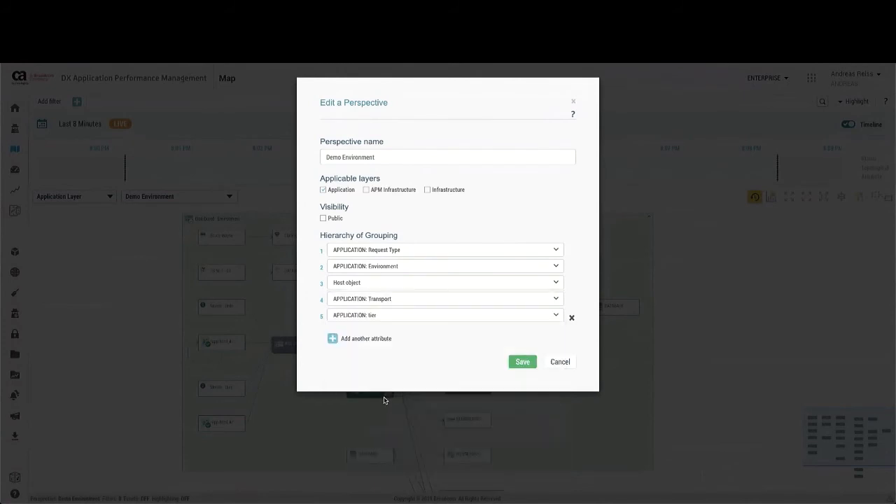
# Set the fourth grouping level of the perspective to the infrastructure attribute k8s_pod_nodename
pyautogui.click(362, 301)
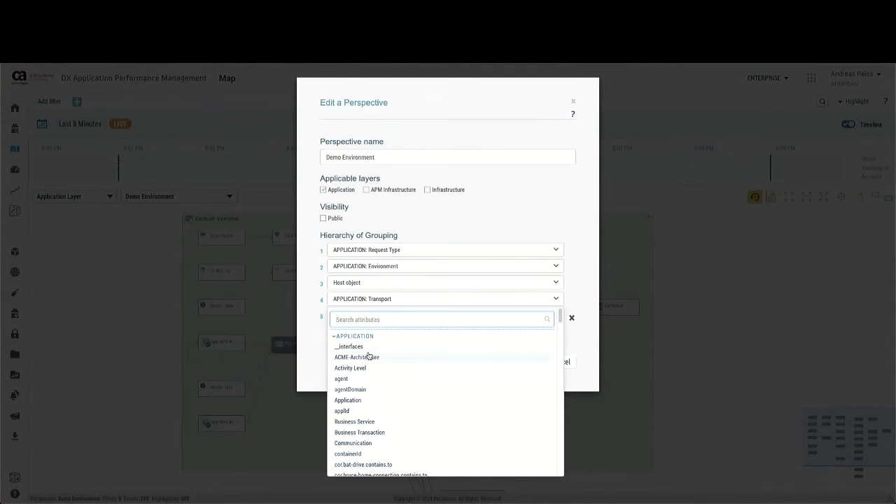
pyautogui.scroll(-1, 369, 357)
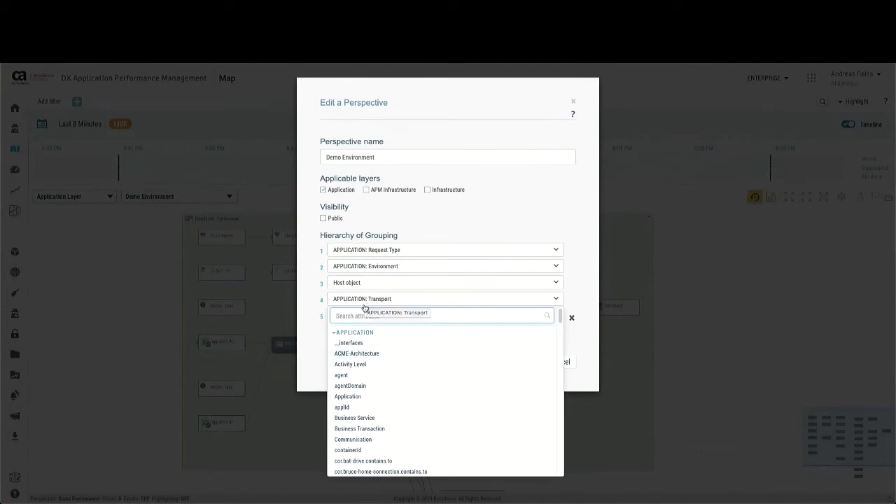
pyautogui.scroll(-10, 370, 332)
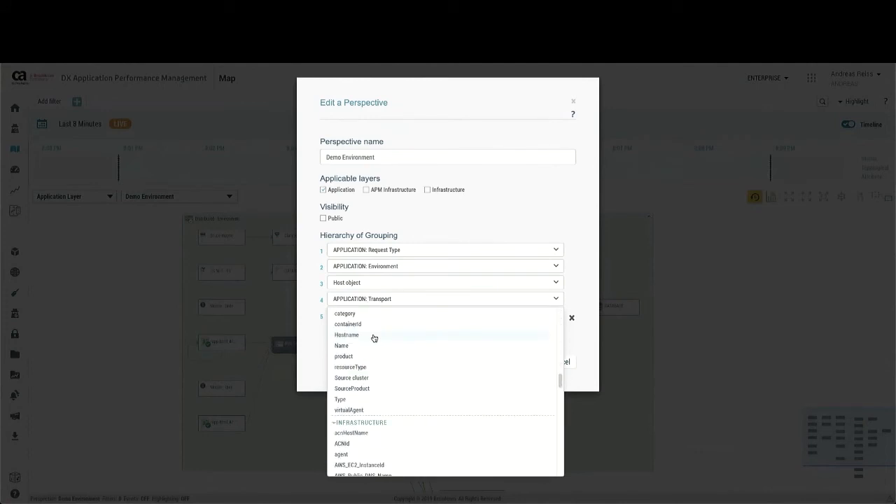
pyautogui.scroll(-3, 376, 342)
pyautogui.scroll(1, 378, 345)
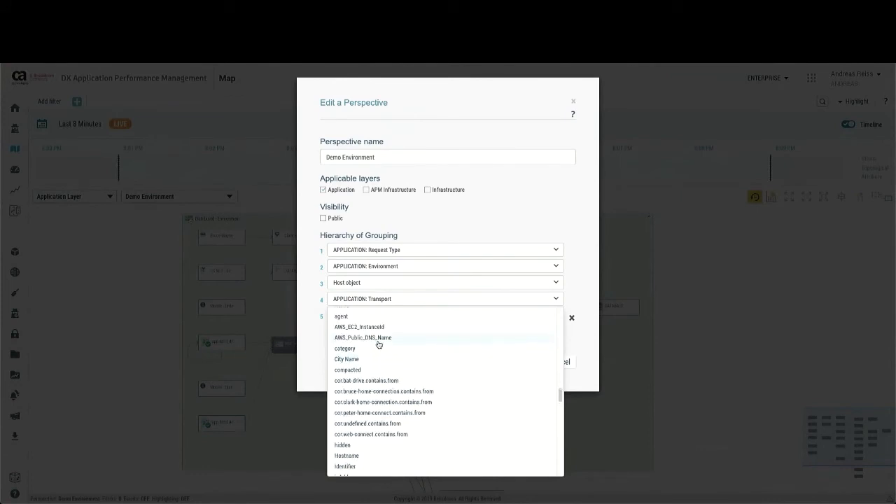
pyautogui.scroll(-1, 379, 345)
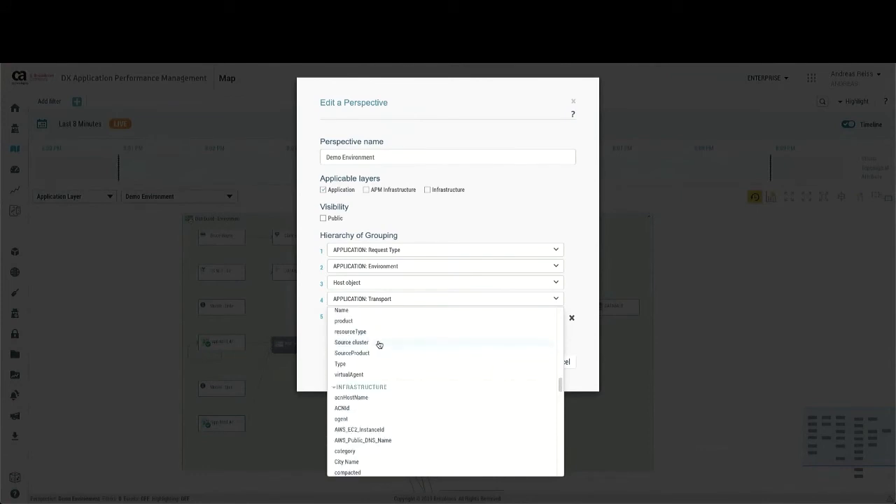
pyautogui.scroll(-5, 379, 345)
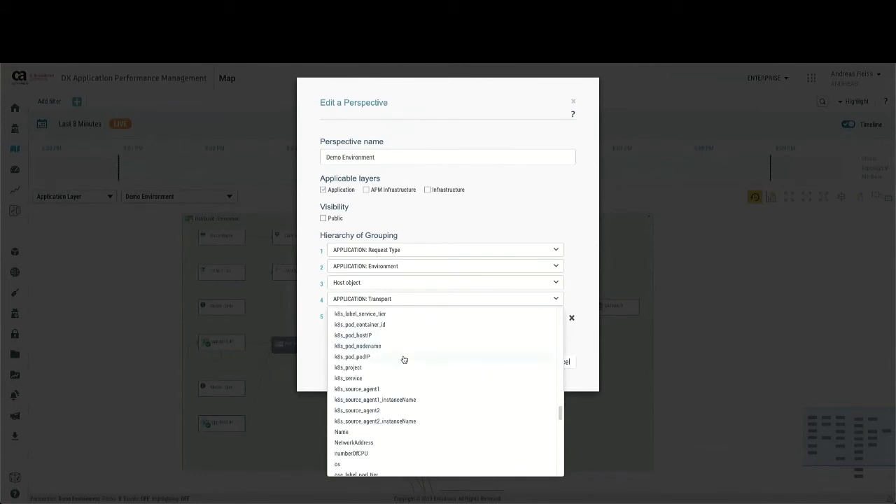
pyautogui.scroll(1, 404, 359)
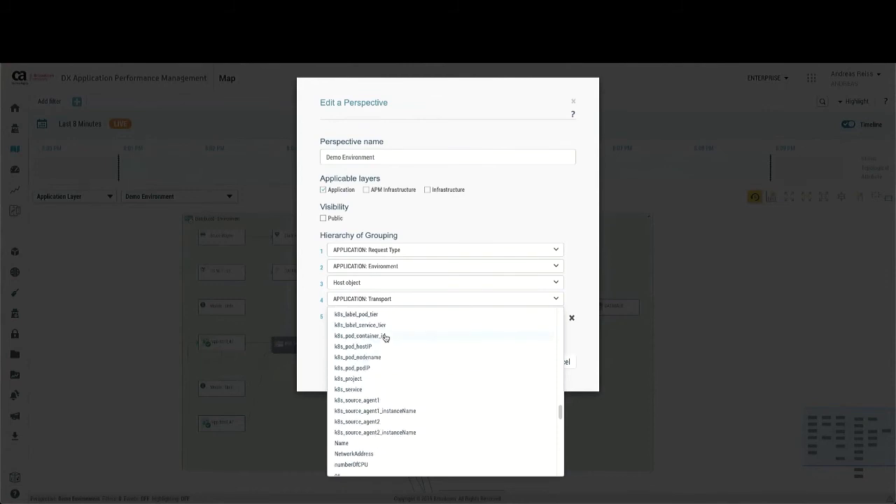
pyautogui.scroll(1, 386, 338)
pyautogui.click(376, 360)
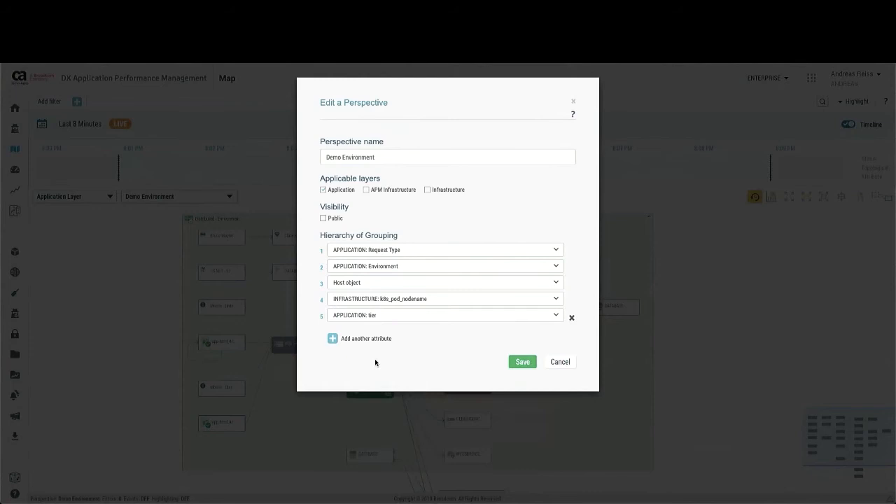
# Set the fifth grouping level of the perspective to the application attribute Transport
pyautogui.click(364, 320)
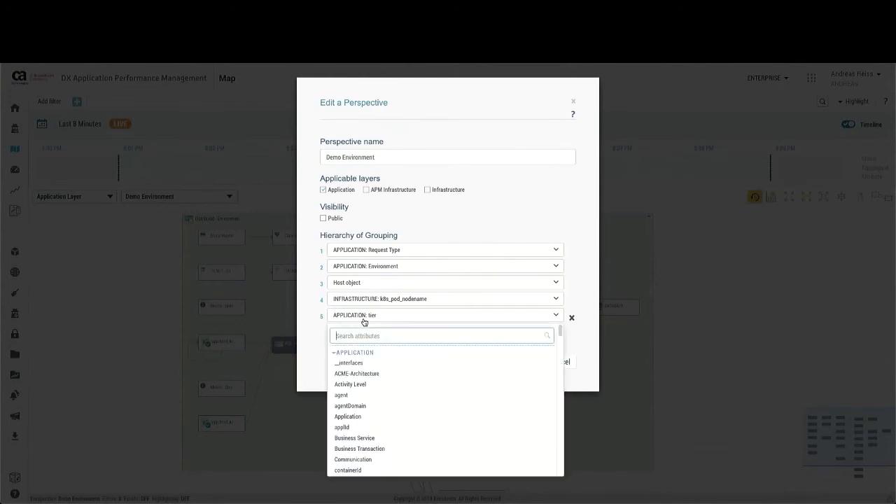
pyautogui.scroll(-1, 372, 366)
pyautogui.scroll(-15, 372, 366)
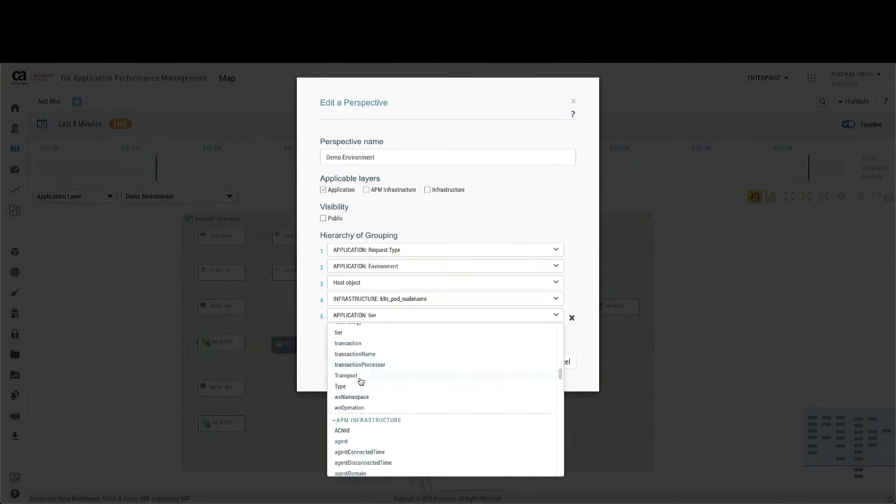
pyautogui.click(361, 377)
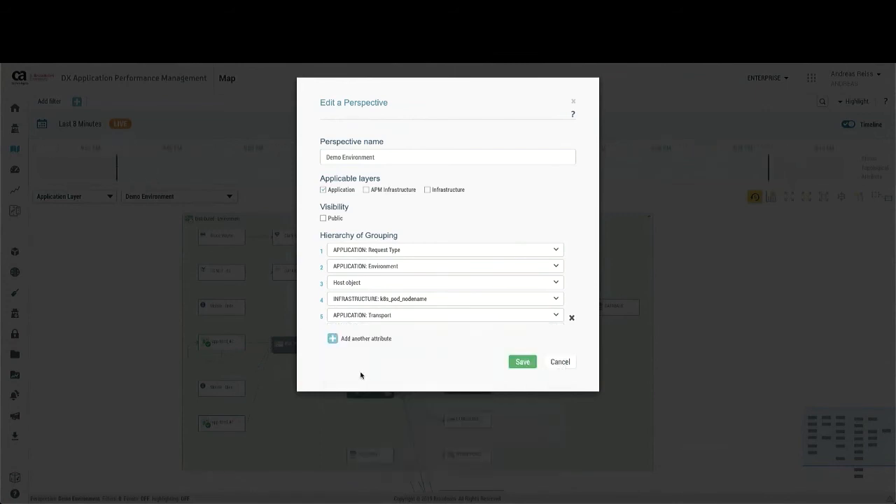
# Add a sixth grouping level with the application attribute tier and save the perspective
pyautogui.click(333, 339)
pyautogui.click(367, 333)
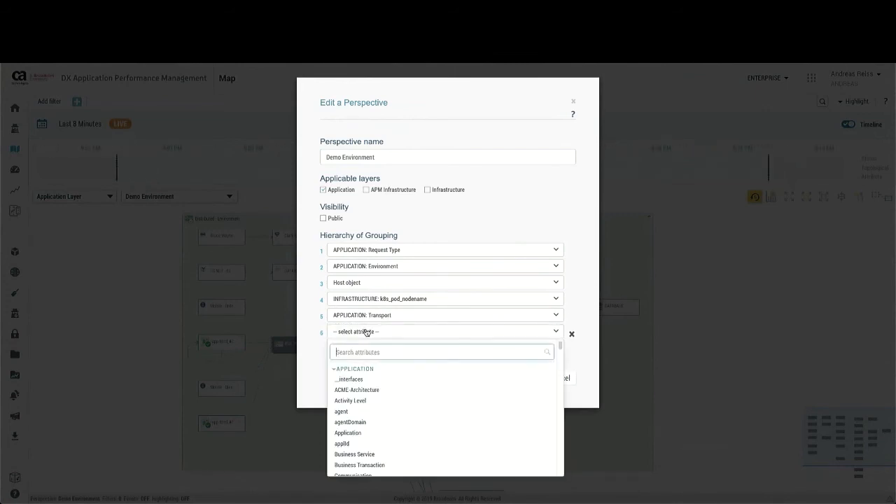
pyautogui.scroll(-10, 371, 399)
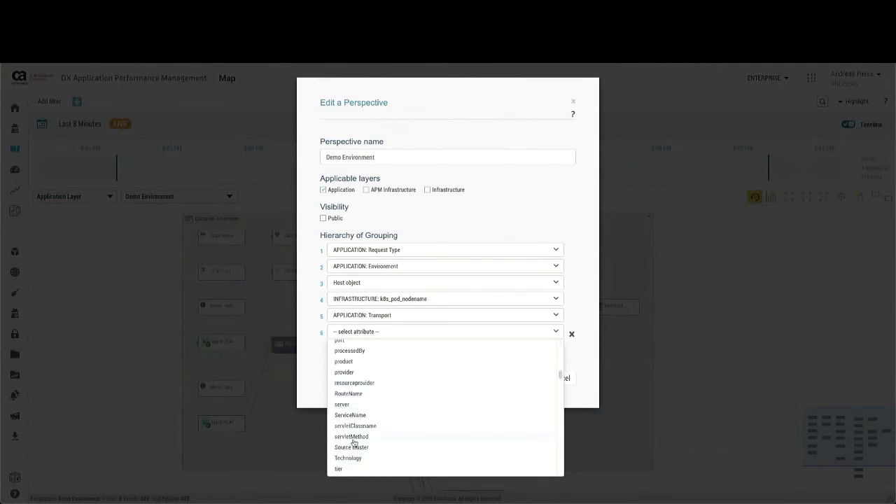
pyautogui.click(340, 469)
pyautogui.click(522, 379)
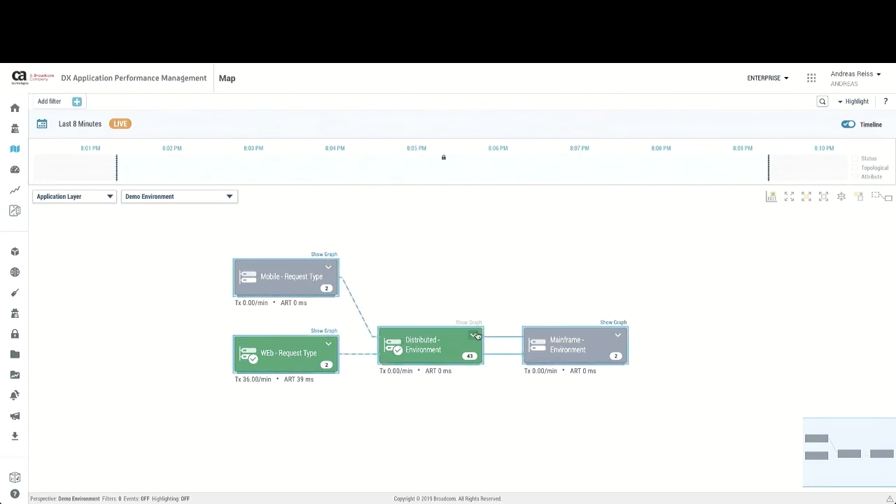
# Expand the Distributed - Environment group to show its components on the map
pyautogui.click(475, 335)
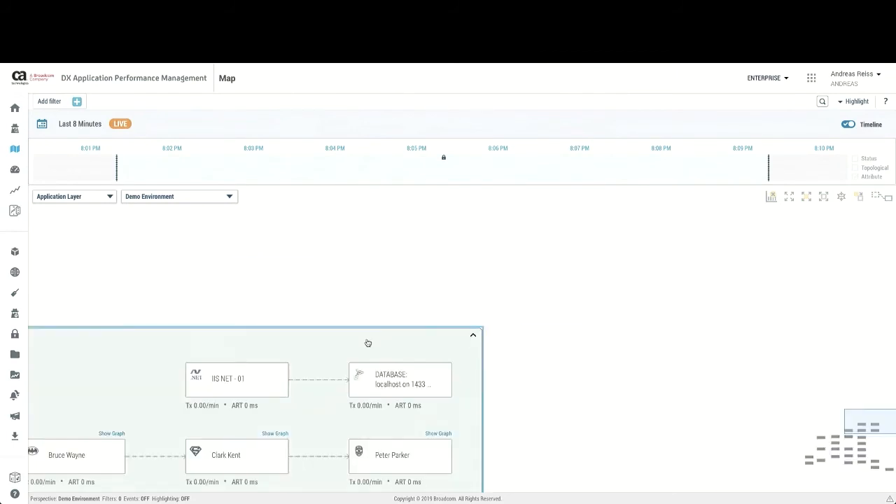
pyautogui.scroll(-5, 481, 303)
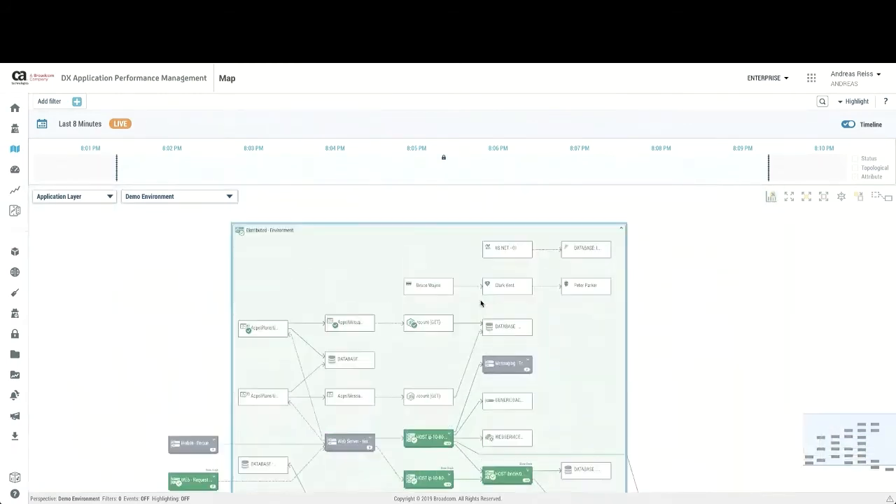
pyautogui.moveTo(461, 323); pyautogui.dragTo(506, 267)
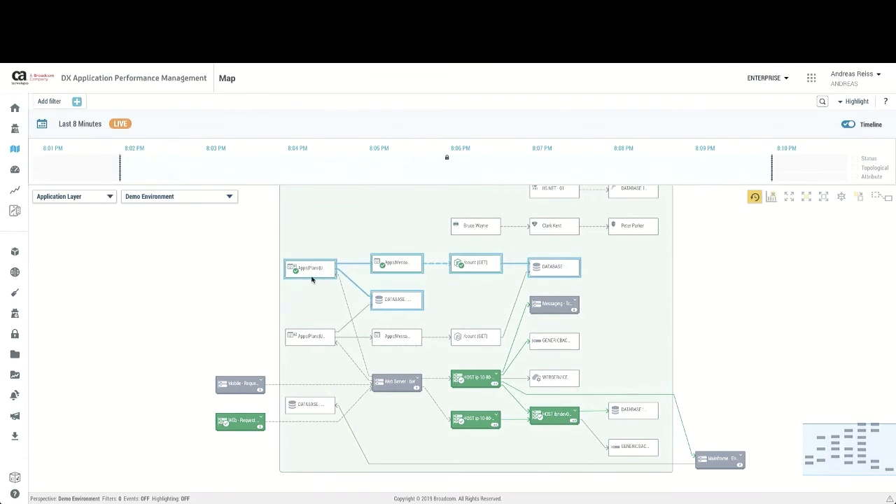
# Add the custom attribute Request Type with the value WEb to the RealWorld ServicePlan agent's Apps|Plans|URLs|/plans/view_plans.php component
pyautogui.click(315, 341)
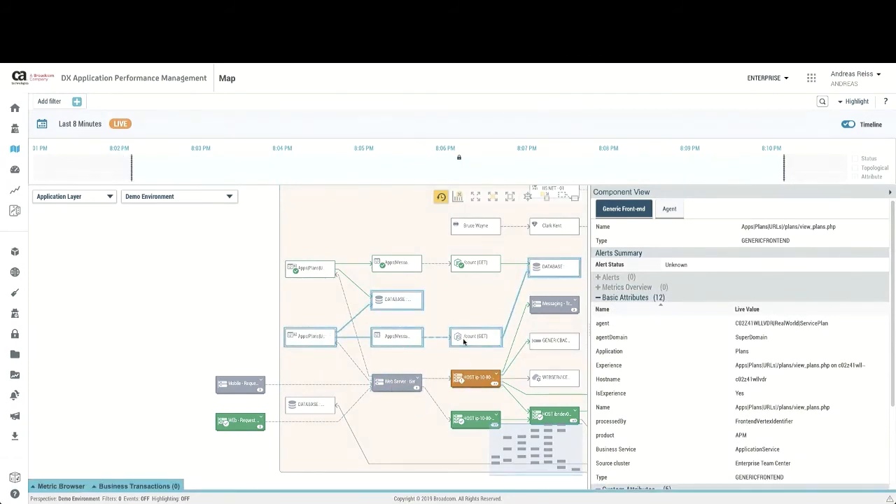
pyautogui.scroll(-3, 745, 368)
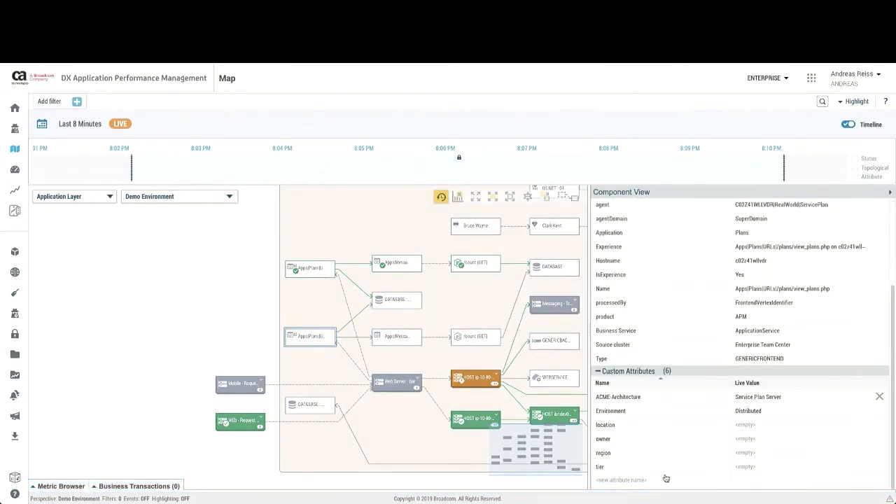
pyautogui.click(630, 481)
pyautogui.write('Re')
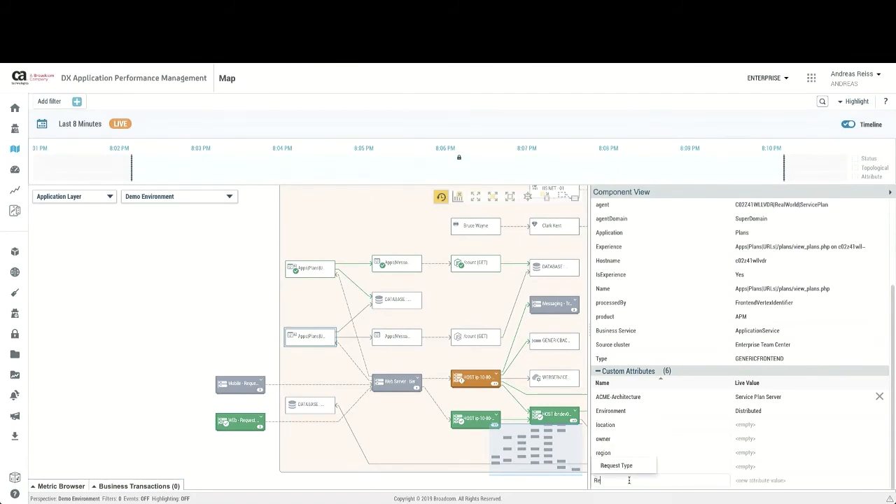
pyautogui.click(624, 465)
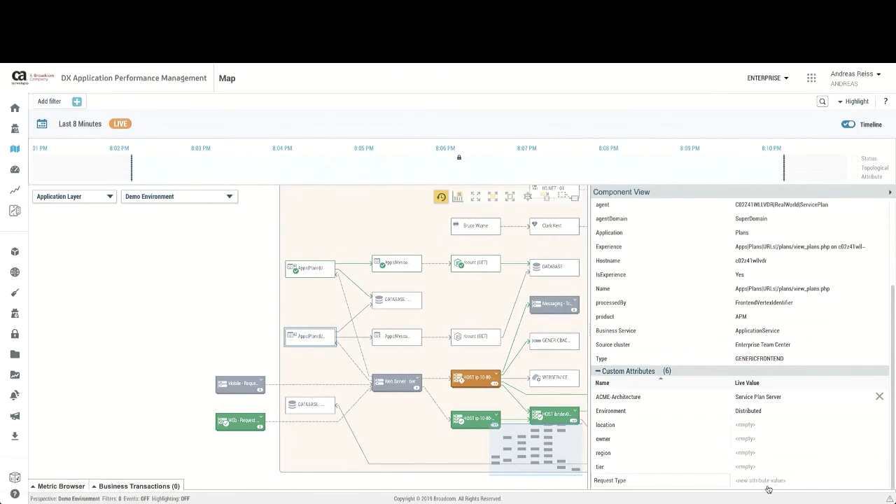
pyautogui.click(766, 482)
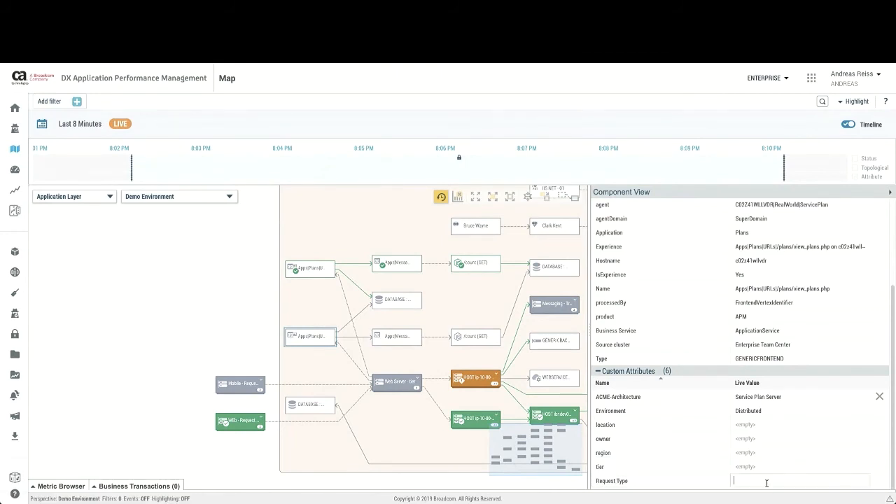
pyautogui.write('W')
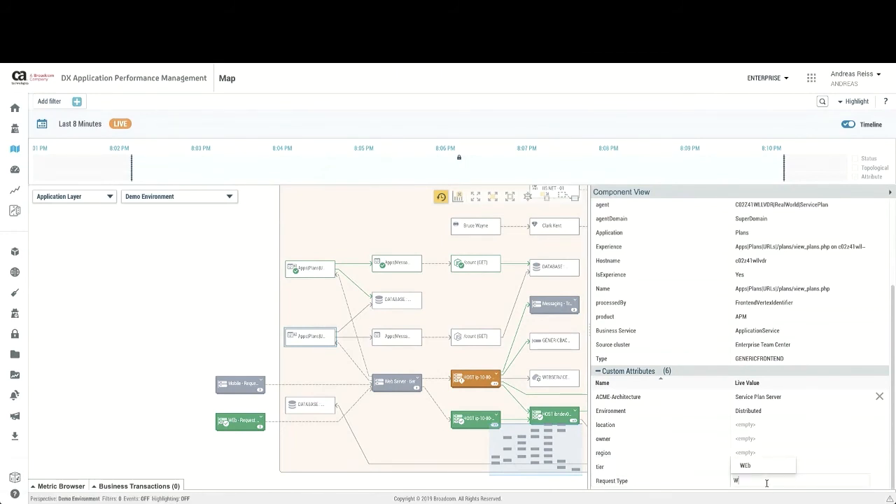
pyautogui.click(745, 465)
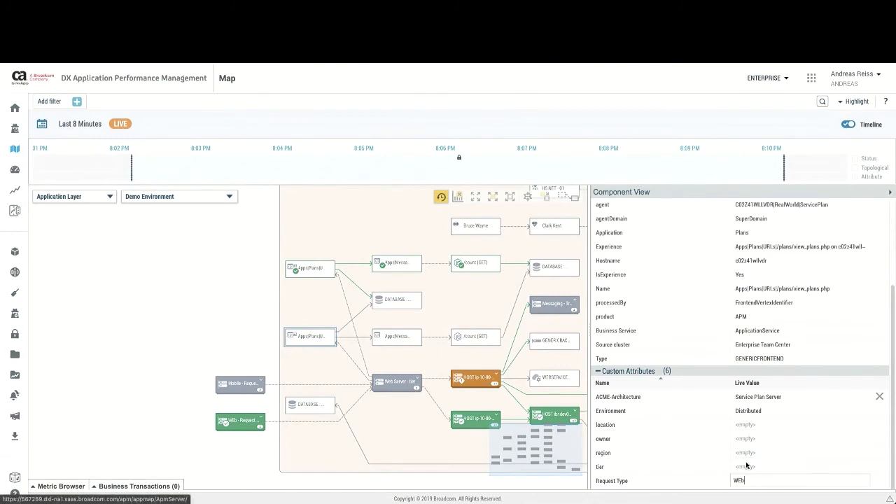
pyautogui.press('Return')
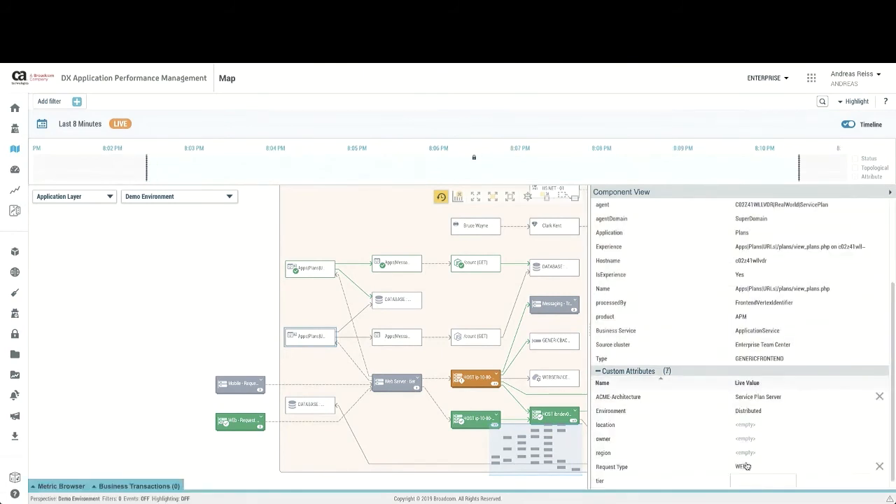
# Add Request Type with the value WEb to the Demo ServicePlan agent's view_plans.php component and refresh the map
pyautogui.click(313, 274)
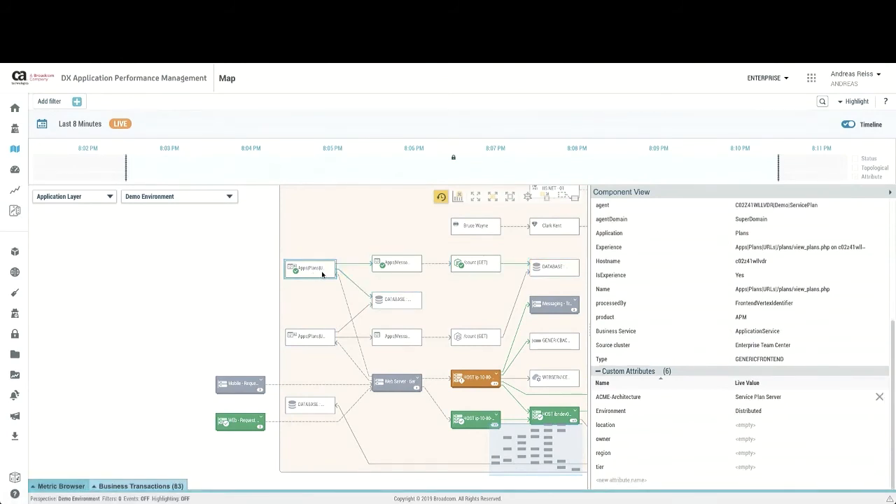
pyautogui.click(627, 479)
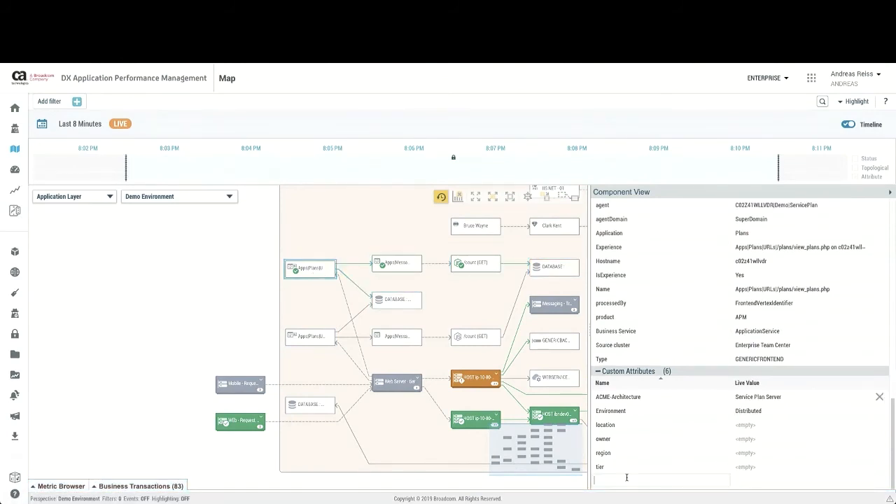
pyautogui.write('Re')
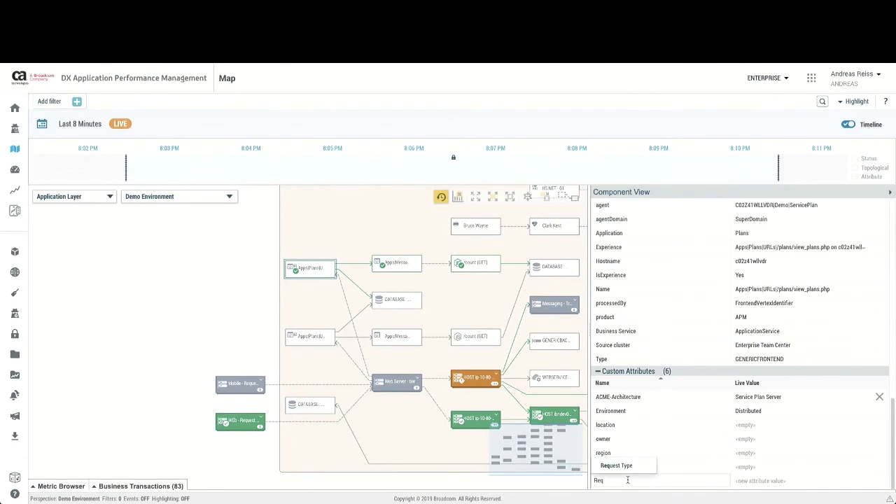
pyautogui.write('q')
pyautogui.click(625, 466)
pyautogui.click(747, 483)
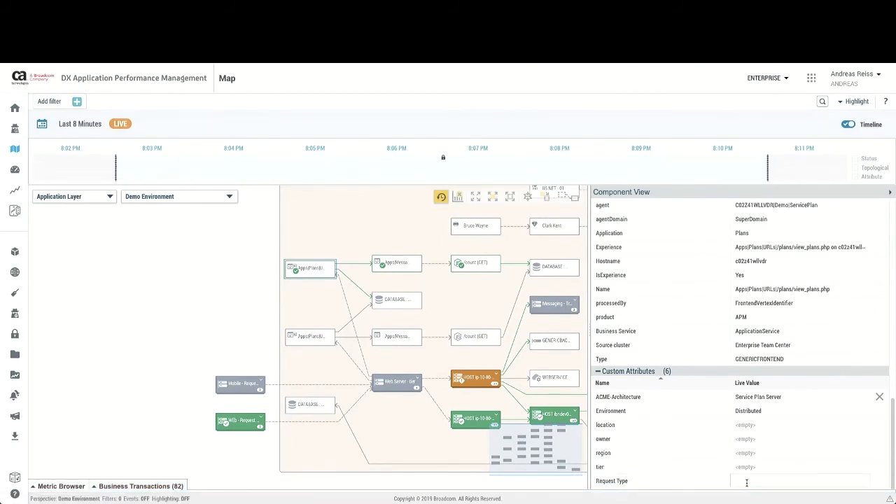
pyautogui.write('We')
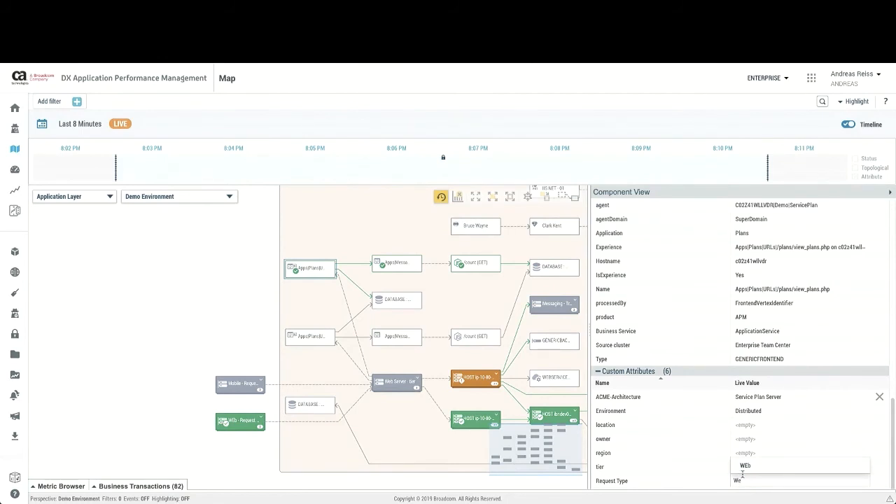
pyautogui.click(749, 467)
pyautogui.click(791, 437)
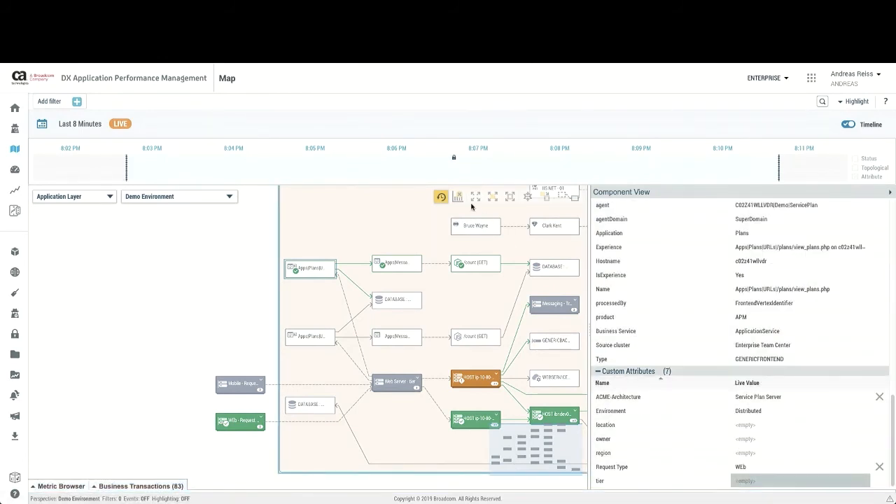
pyautogui.click(441, 197)
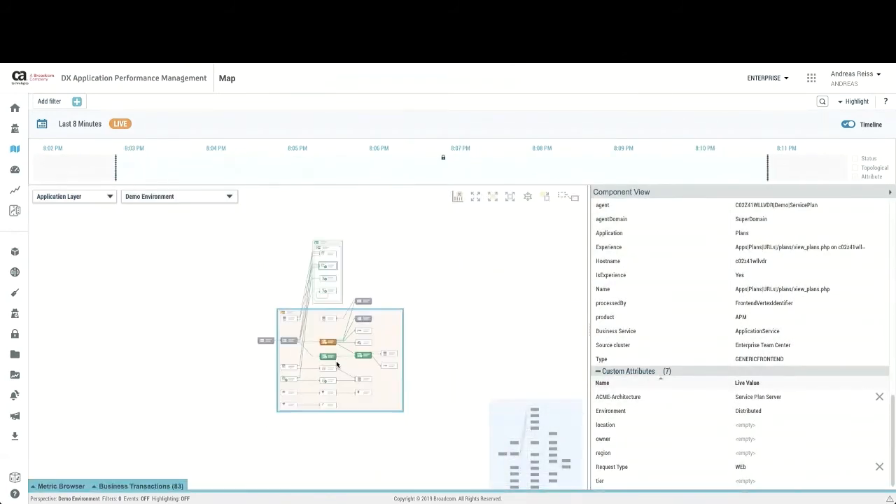
# Examine the regrouped map, following the connections between the request type groups, the Distributed environment's hosts and databases, and the Mainframe group
pyautogui.scroll(5, 337, 364)
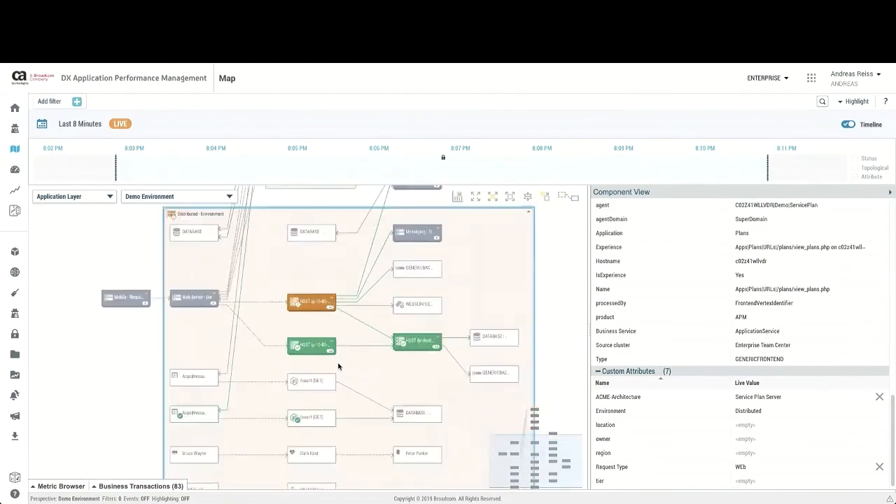
pyautogui.scroll(-1, 338, 365)
pyautogui.moveTo(312, 283); pyautogui.dragTo(291, 284)
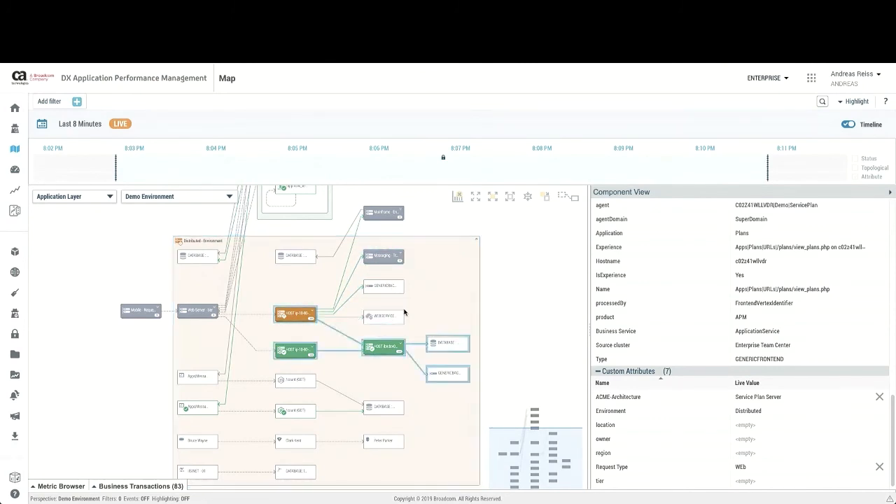
pyautogui.scroll(3, 401, 217)
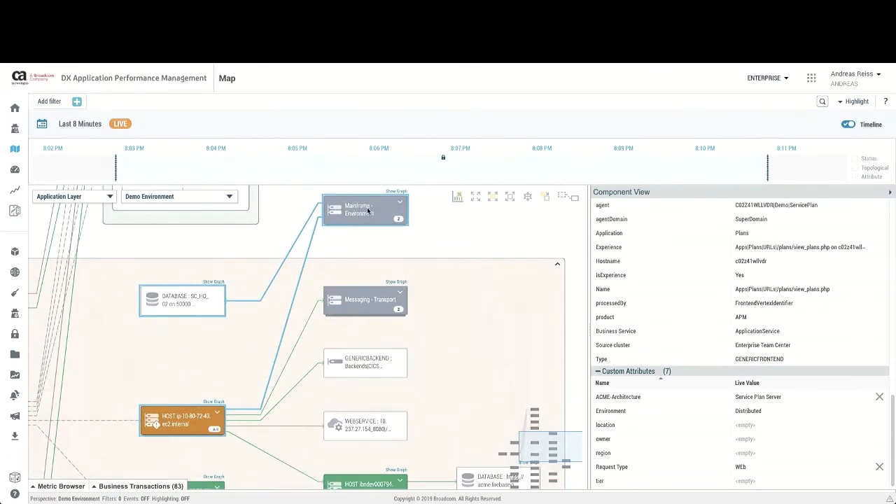
pyautogui.scroll(-3, 366, 209)
pyautogui.moveTo(292, 196); pyautogui.dragTo(289, 326)
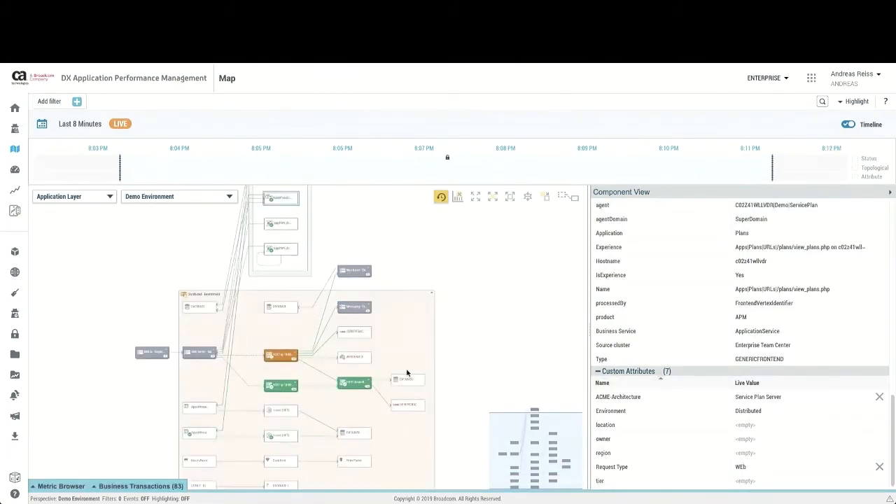
pyautogui.moveTo(476, 344); pyautogui.dragTo(471, 296)
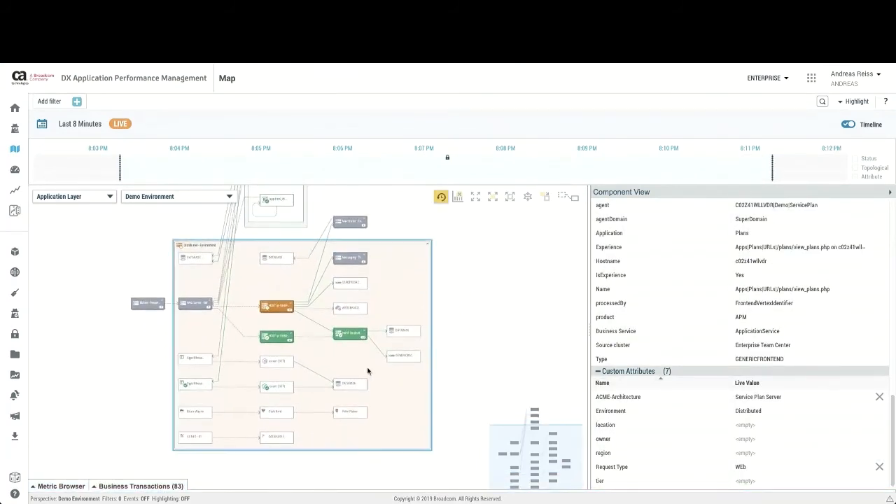
pyautogui.scroll(3, 362, 377)
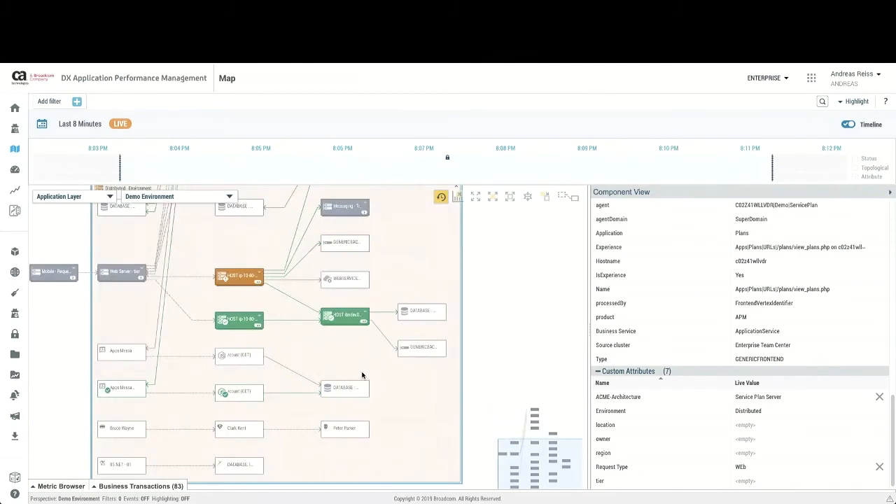
pyautogui.scroll(2, 362, 376)
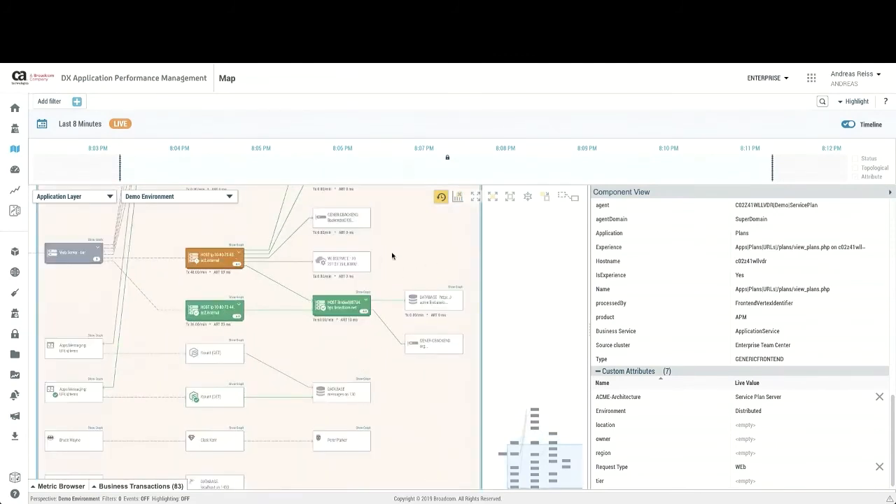
pyautogui.moveTo(392, 256); pyautogui.dragTo(431, 342)
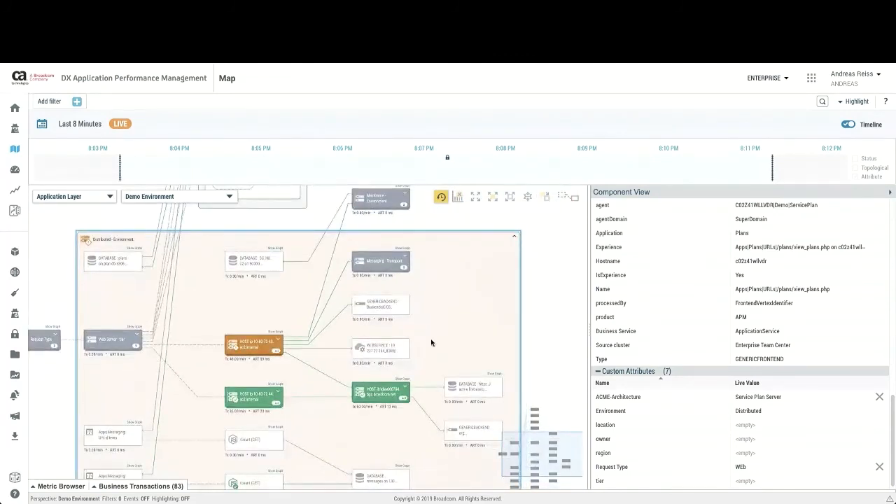
pyautogui.scroll(-3, 432, 342)
pyautogui.moveTo(330, 372); pyautogui.dragTo(285, 336)
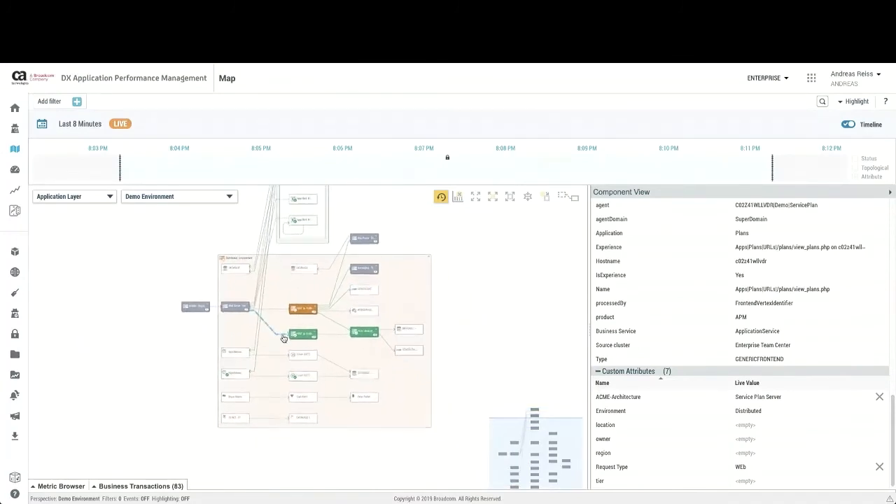
pyautogui.scroll(3, 194, 309)
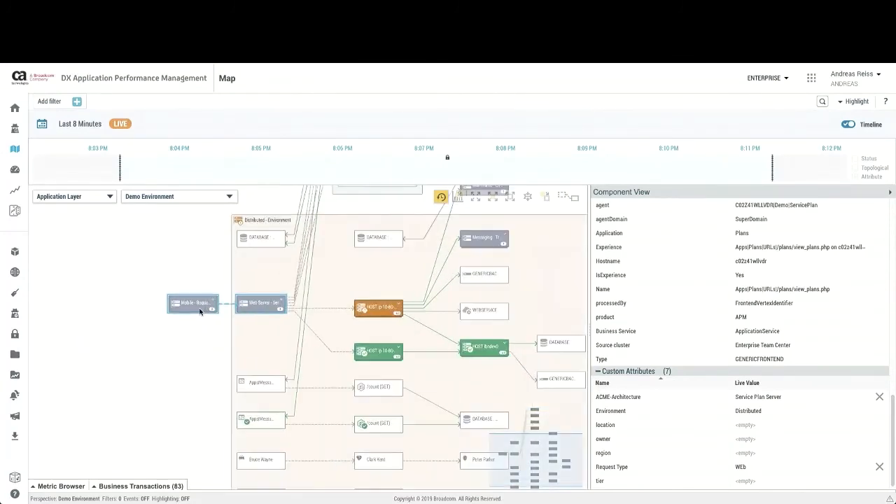
pyautogui.scroll(-4, 200, 312)
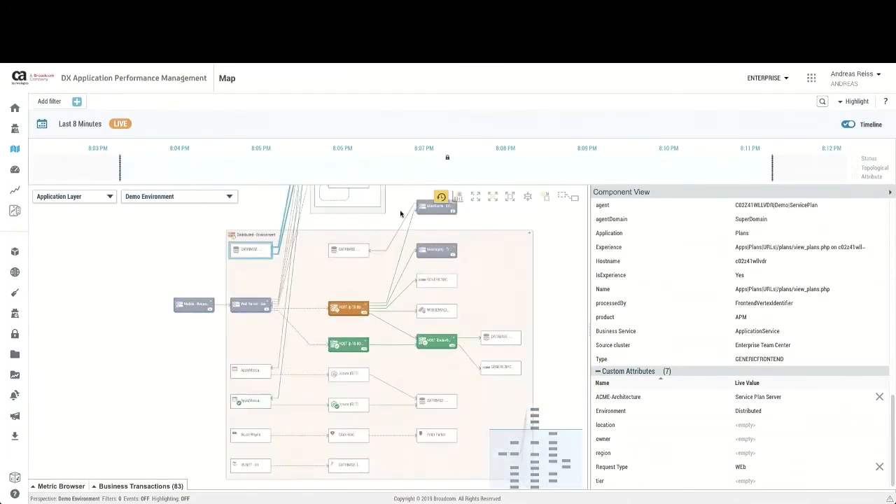
# Edit the Demo Environment perspective and set its third grouping level to the application attribute Transport
pyautogui.moveTo(430, 357); pyautogui.dragTo(381, 372)
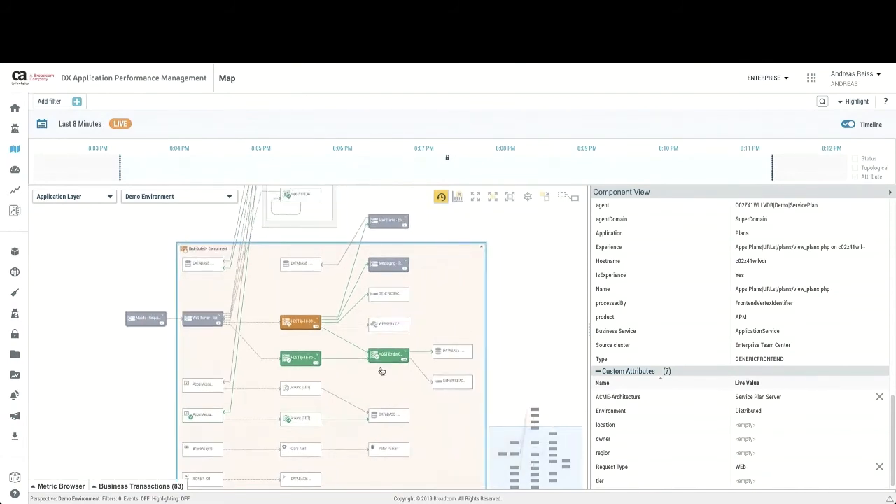
pyautogui.scroll(4, 381, 371)
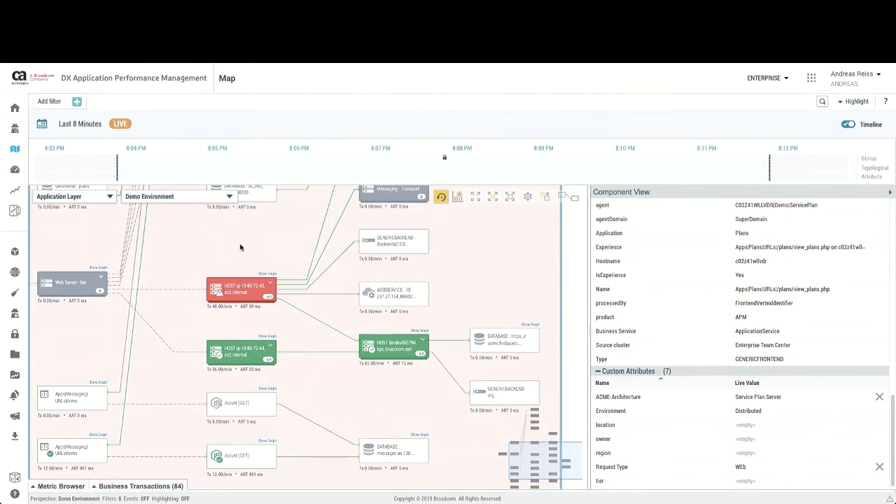
pyautogui.click(226, 199)
pyautogui.click(213, 214)
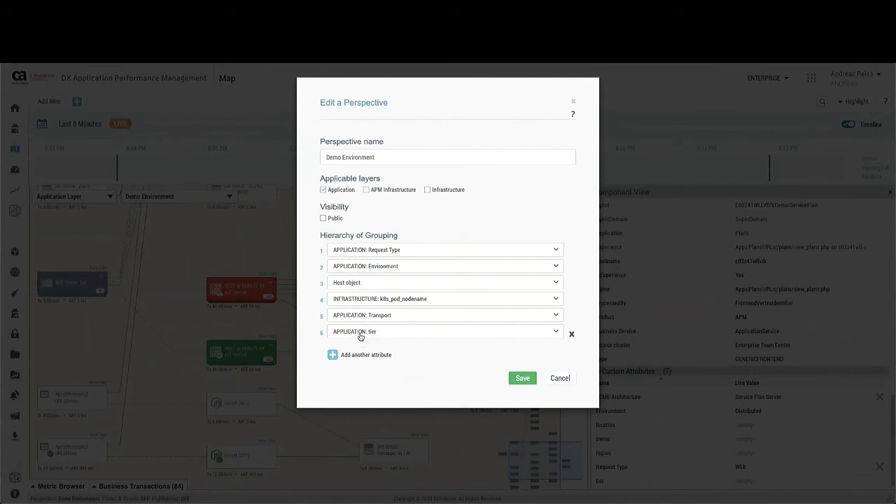
pyautogui.click(362, 284)
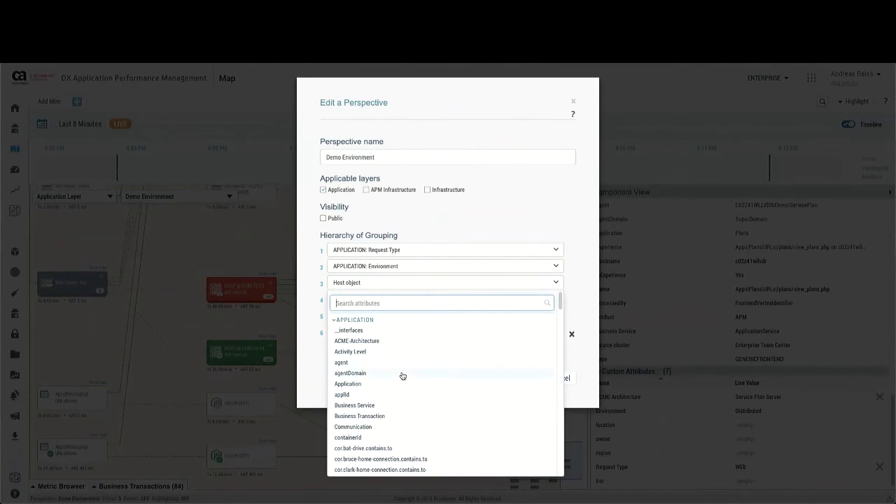
pyautogui.write('Tran')
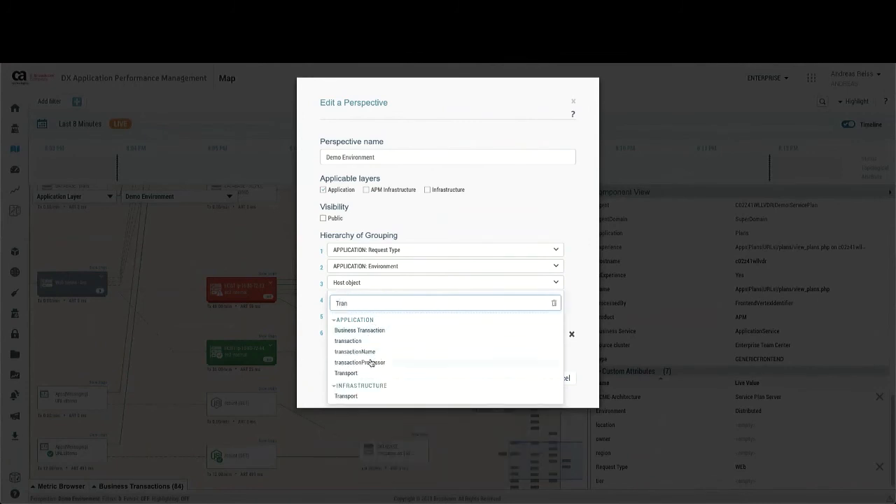
pyautogui.click(358, 375)
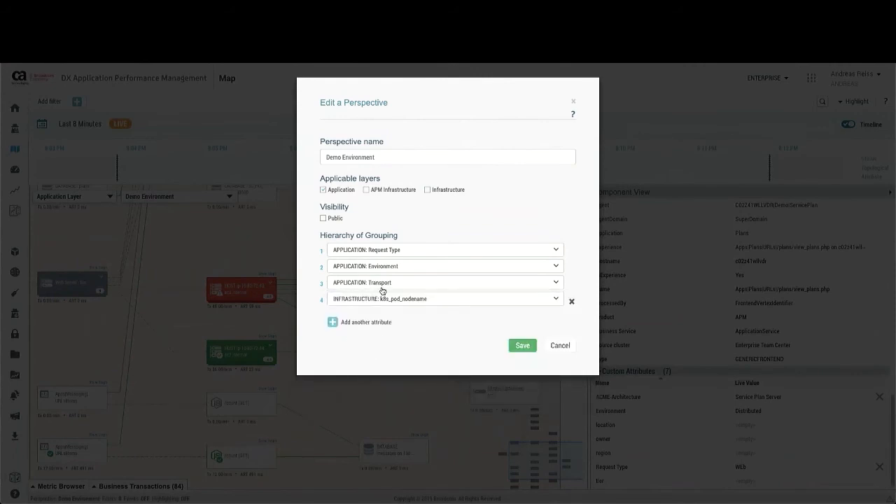
# Set the fourth grouping level to Host object and add the infrastructure attribute k8s_pod_nodename as the fifth
pyautogui.click(555, 299)
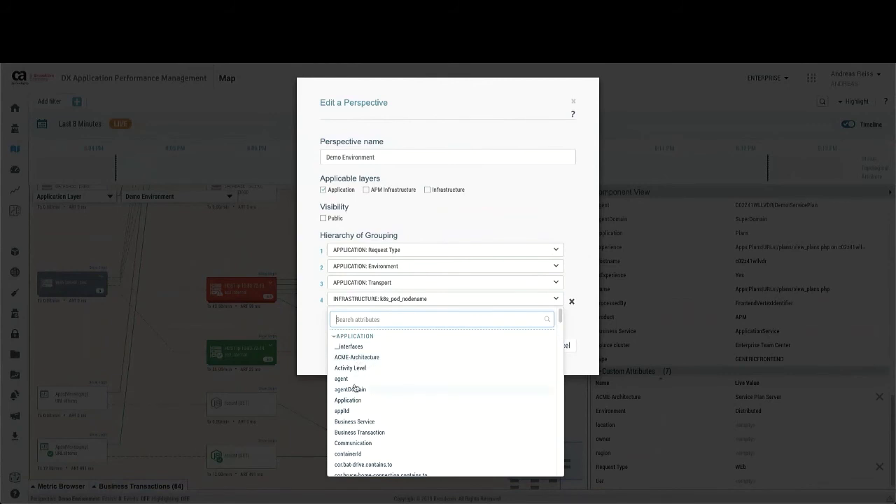
pyautogui.scroll(-10, 364, 439)
pyautogui.scroll(-3, 364, 438)
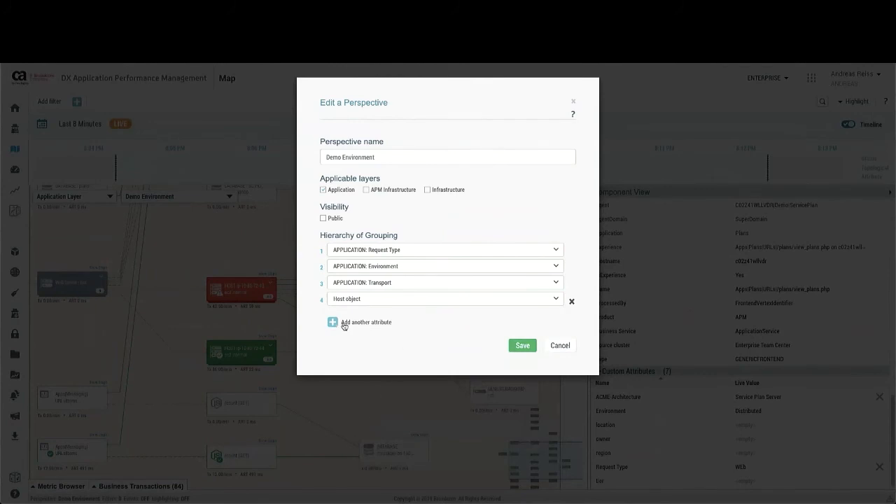
pyautogui.click(334, 322)
pyautogui.click(365, 315)
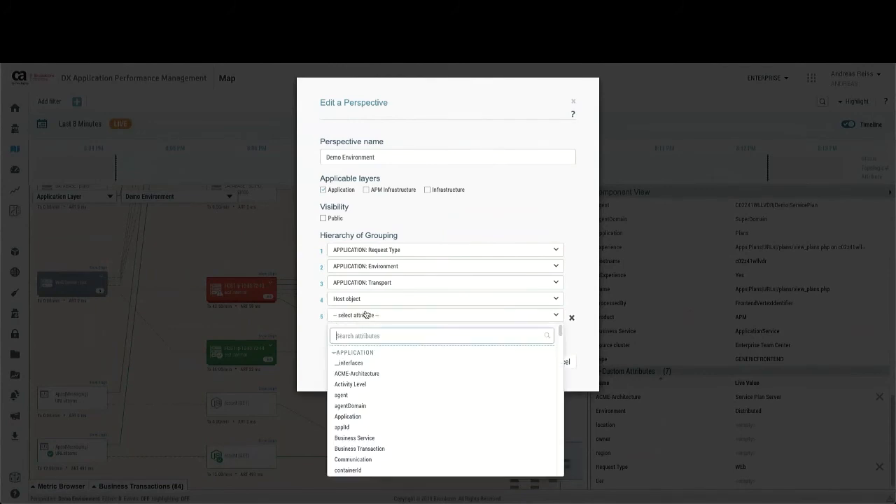
pyautogui.scroll(-5, 350, 350)
pyautogui.scroll(-5, 376, 358)
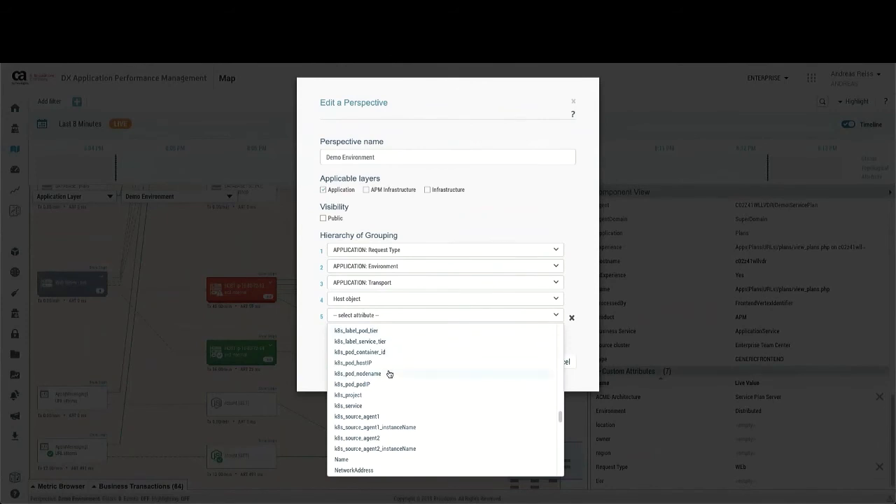
pyautogui.click(358, 373)
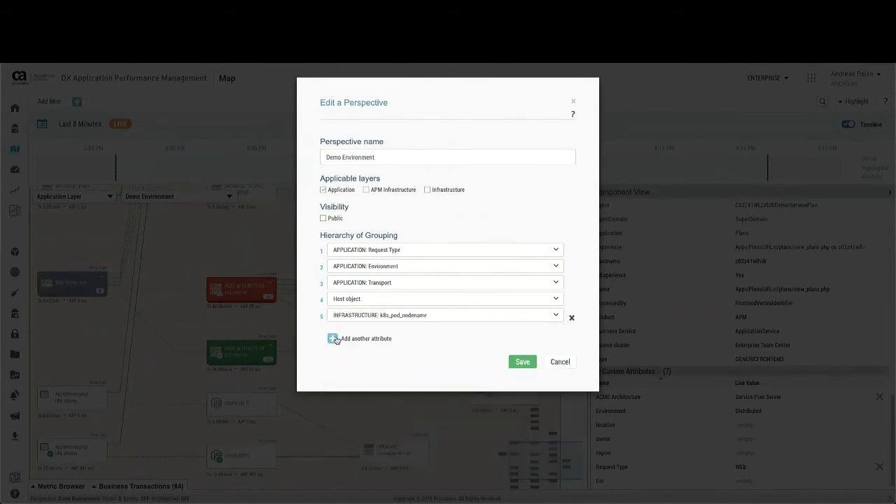
# Add the application attribute tier as the sixth grouping level and save the perspective
pyautogui.click(333, 339)
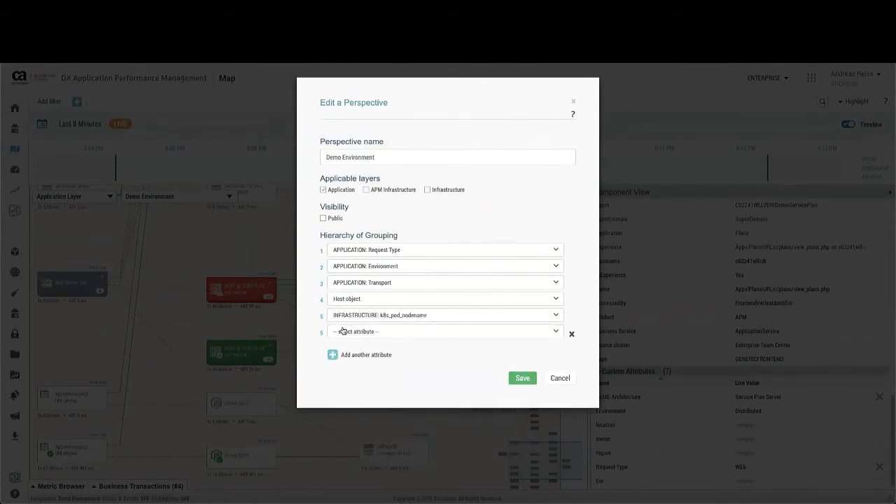
pyautogui.click(344, 332)
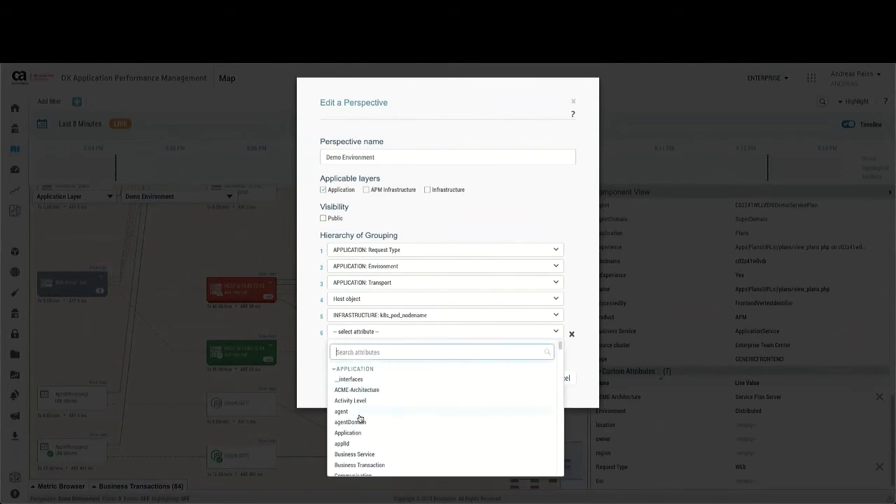
pyautogui.scroll(-5, 358, 417)
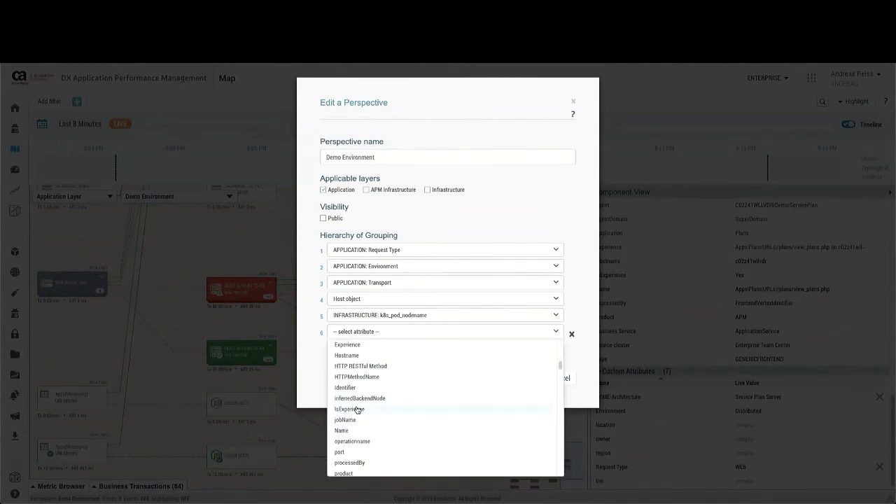
pyautogui.scroll(-5, 357, 410)
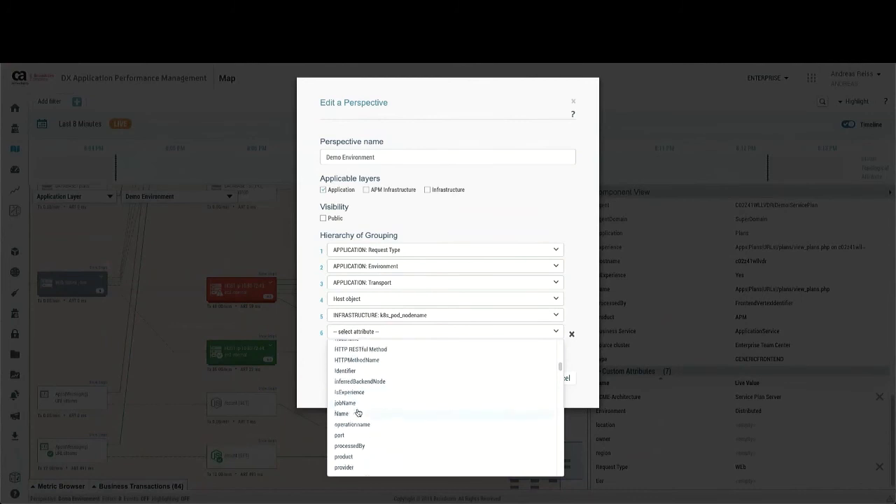
pyautogui.scroll(-2, 362, 421)
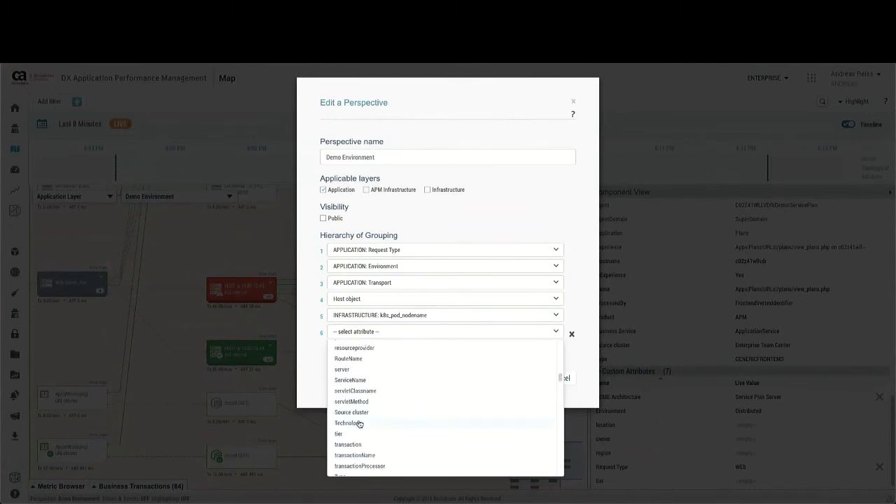
pyautogui.click(354, 435)
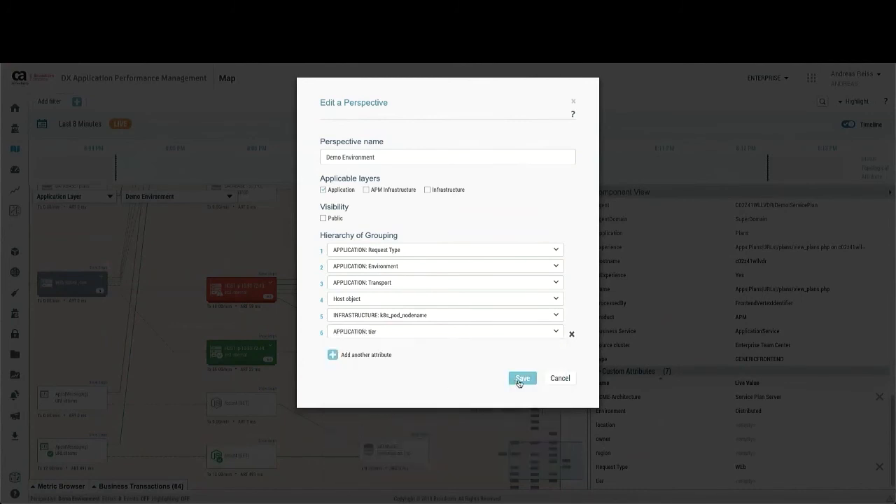
pyautogui.click(519, 378)
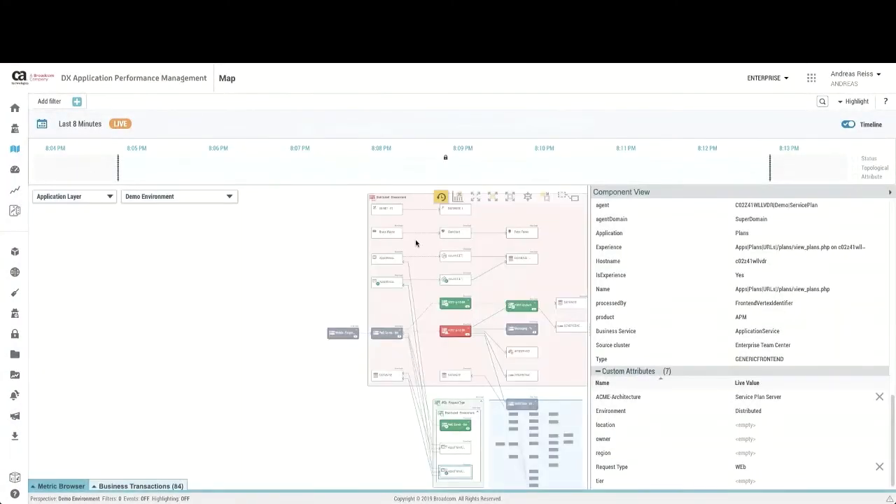
# Collapse the Distributed - Environment and WEb - Request Type groups to get a top-level overview of the map
pyautogui.moveTo(412, 242); pyautogui.dragTo(303, 274)
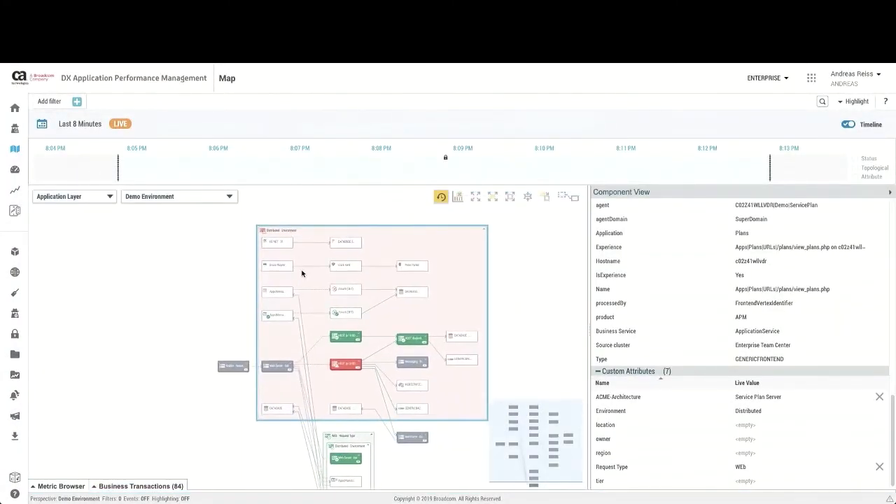
pyautogui.click(484, 232)
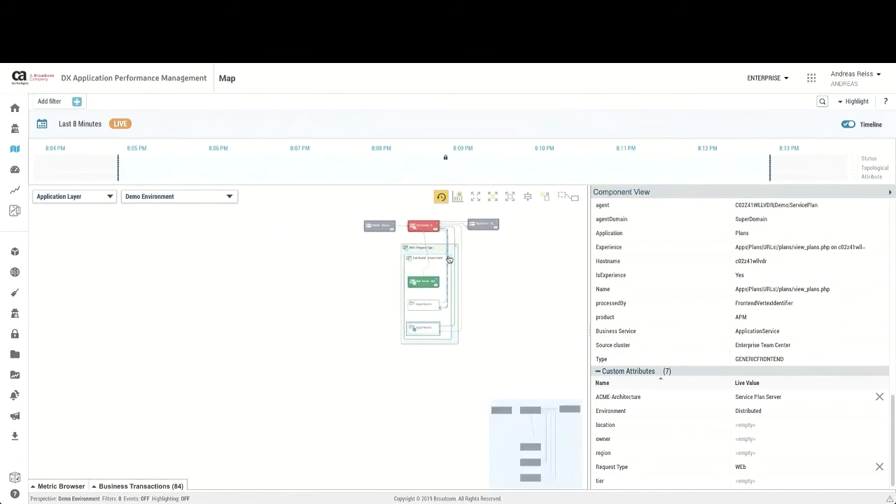
pyautogui.click(455, 247)
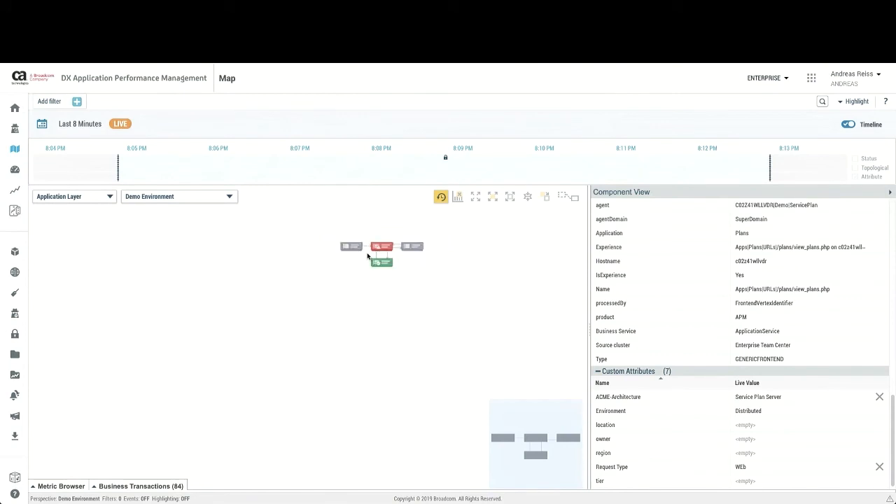
pyautogui.scroll(3, 367, 257)
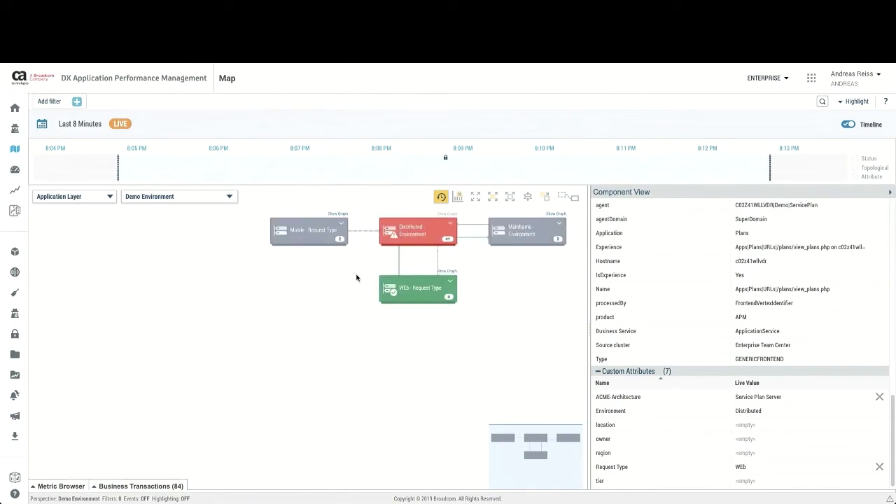
pyautogui.scroll(3, 254, 347)
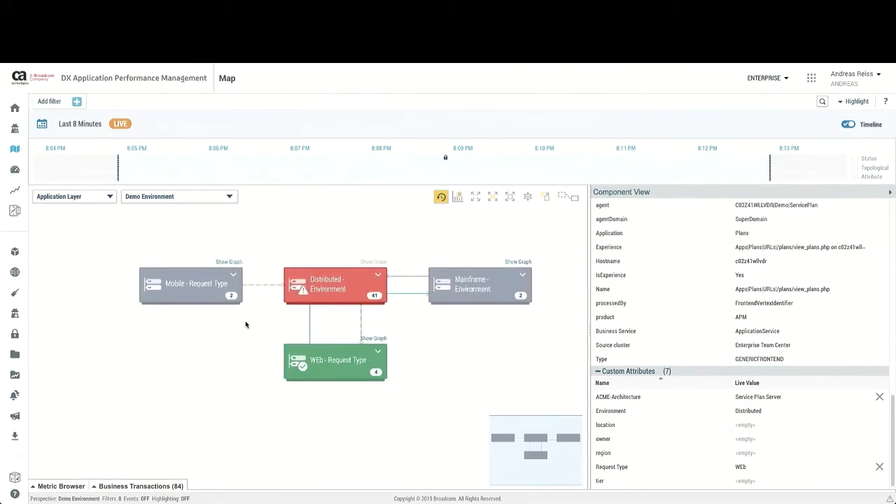
pyautogui.moveTo(246, 324); pyautogui.dragTo(178, 341)
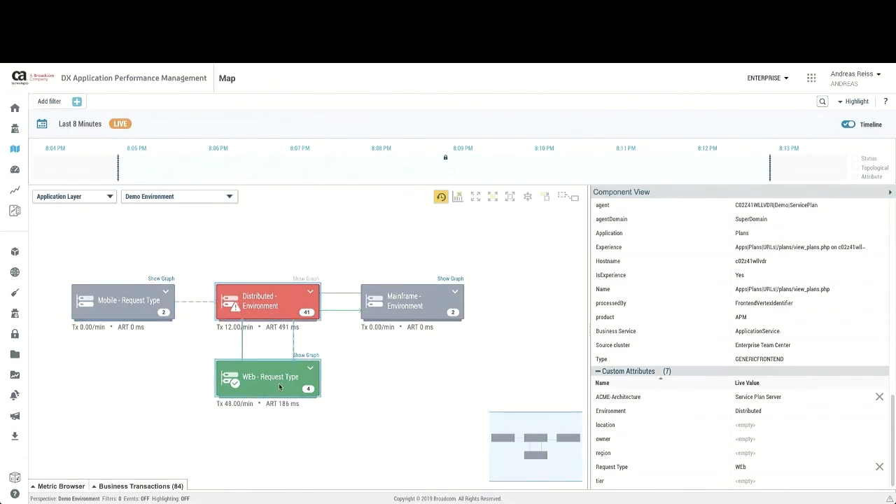
# Expand the Distributed - Environment group and inspect its hosts' connections to the messaging, backend and mainframe components
pyautogui.click(313, 294)
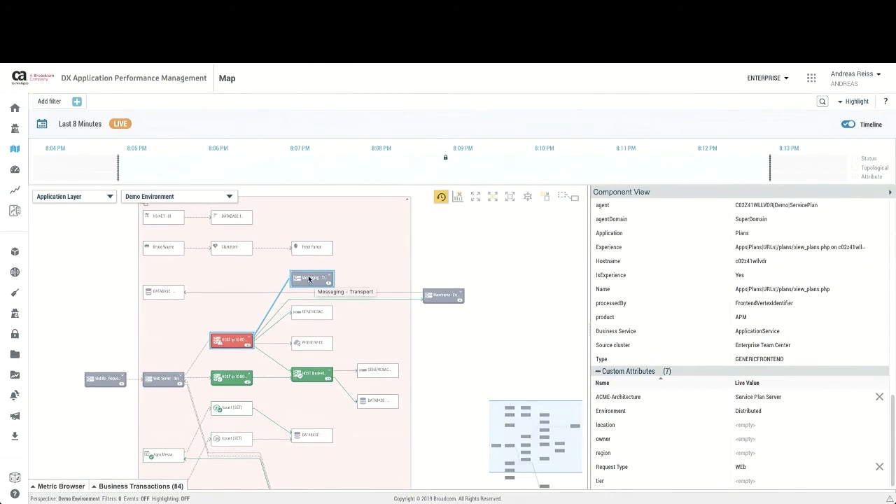
pyautogui.scroll(-3, 301, 278)
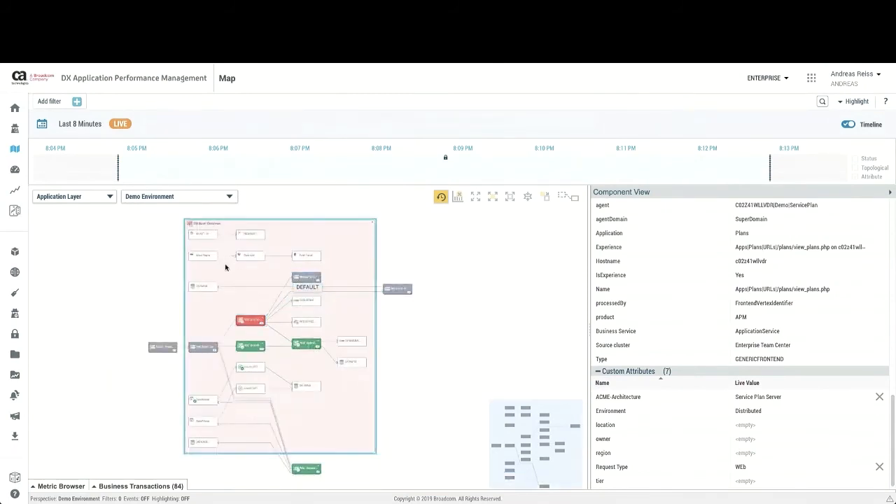
pyautogui.moveTo(226, 266); pyautogui.dragTo(252, 256)
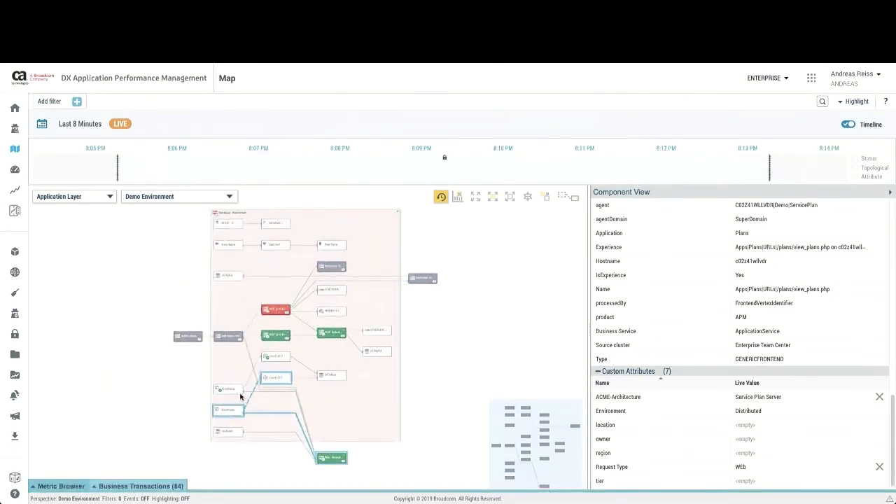
pyautogui.scroll(3, 245, 388)
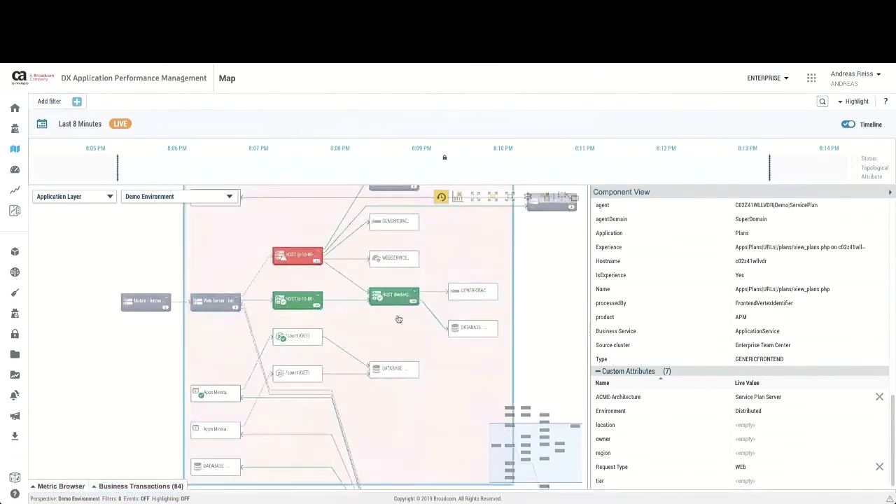
pyautogui.moveTo(397, 314); pyautogui.dragTo(371, 336)
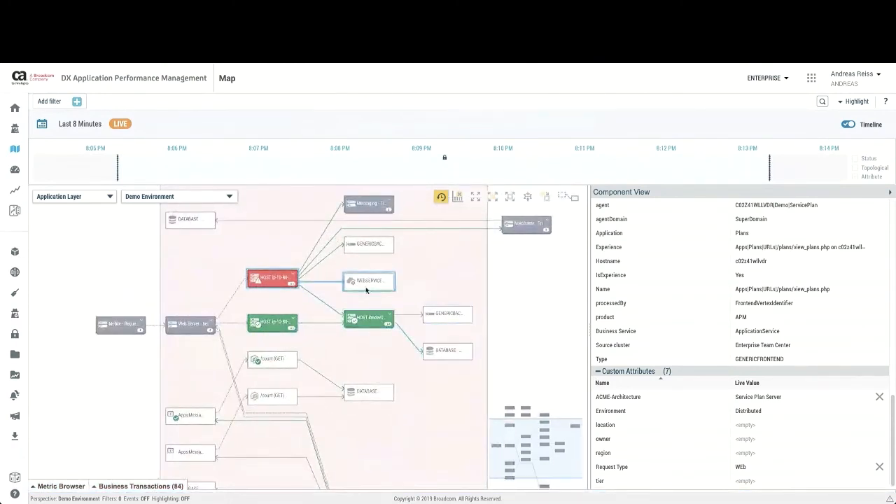
pyautogui.moveTo(340, 364); pyautogui.dragTo(312, 354)
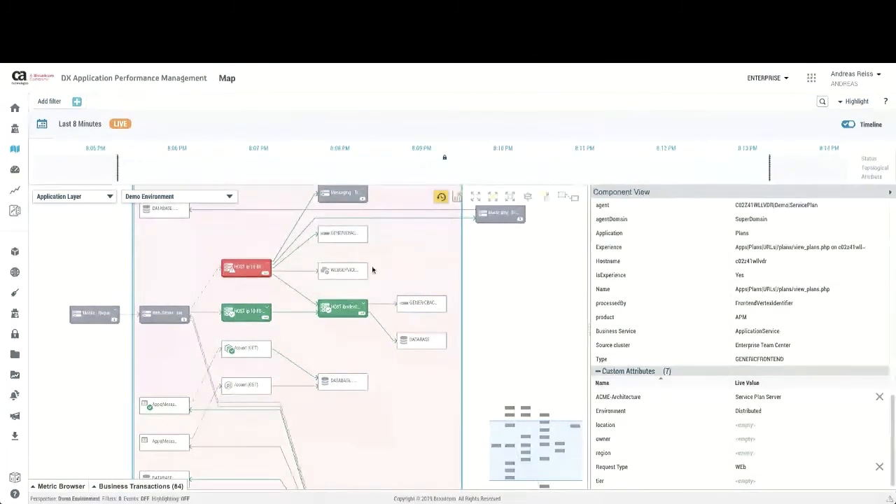
# Add the custom attribute Transport with the value CICS Communication to the CICS Gateway generic backend component
pyautogui.click(340, 237)
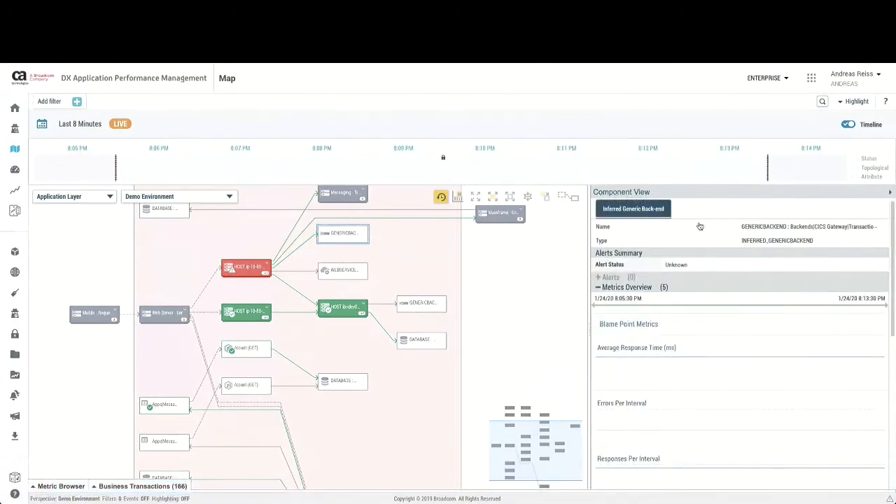
pyautogui.scroll(-5, 837, 417)
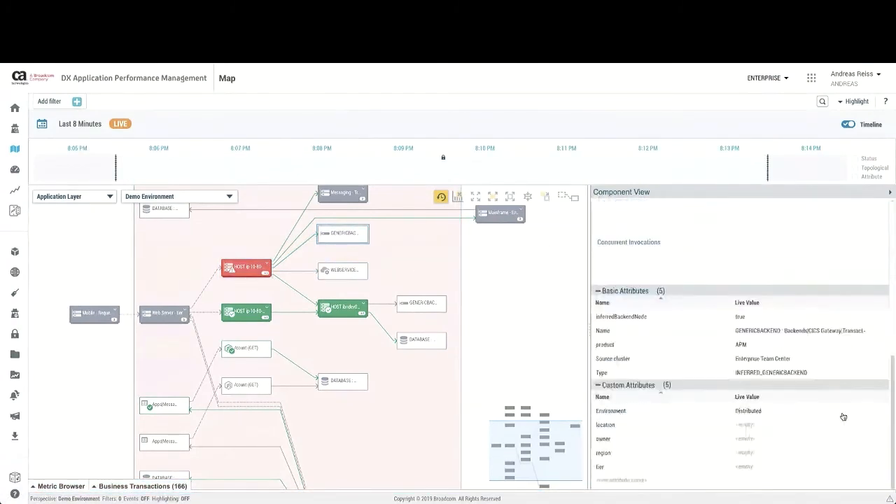
pyautogui.click(661, 481)
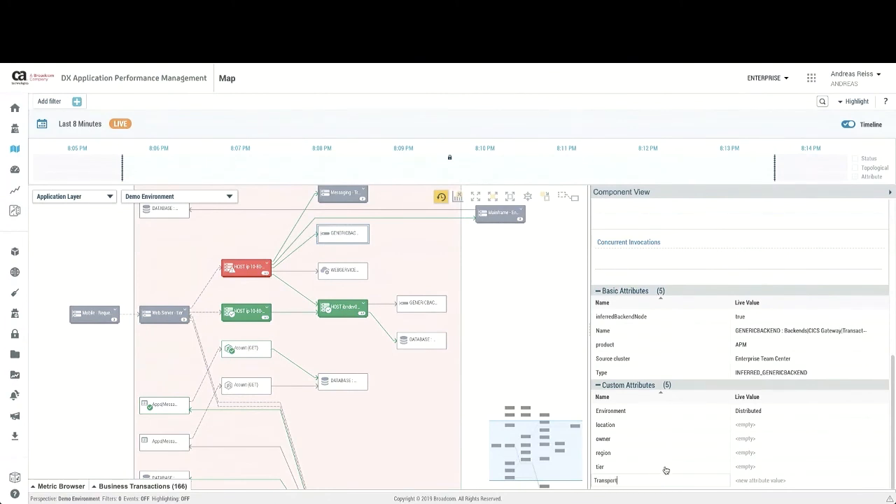
pyautogui.click(747, 481)
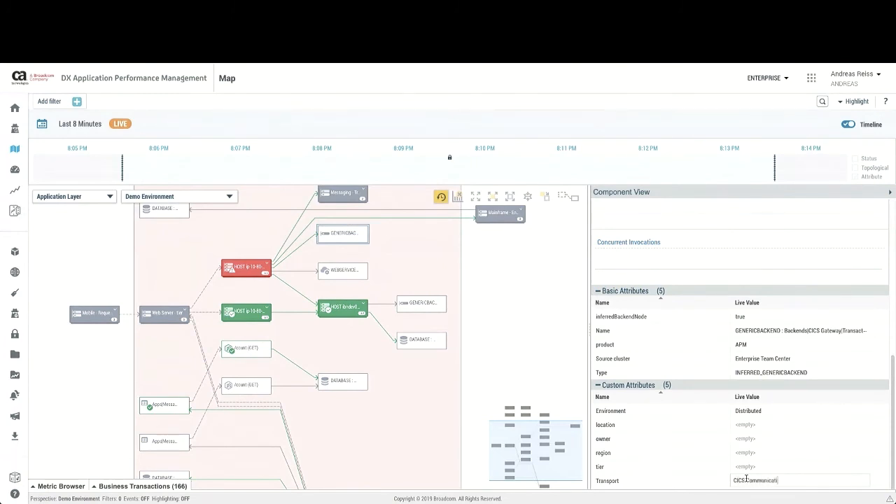
pyautogui.press('Return')
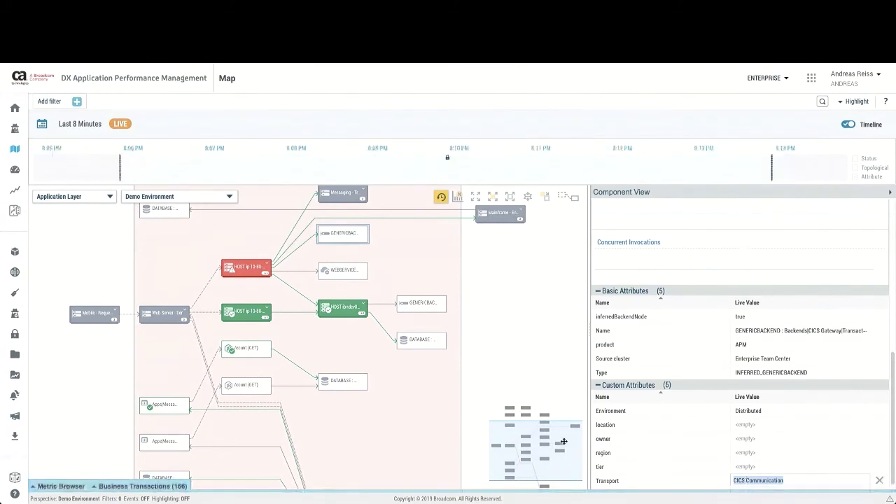
# Add the custom attribute Transport with the value CICS Communication to the org.springframework.jdbc generic backend component and refresh the map
pyautogui.click(420, 303)
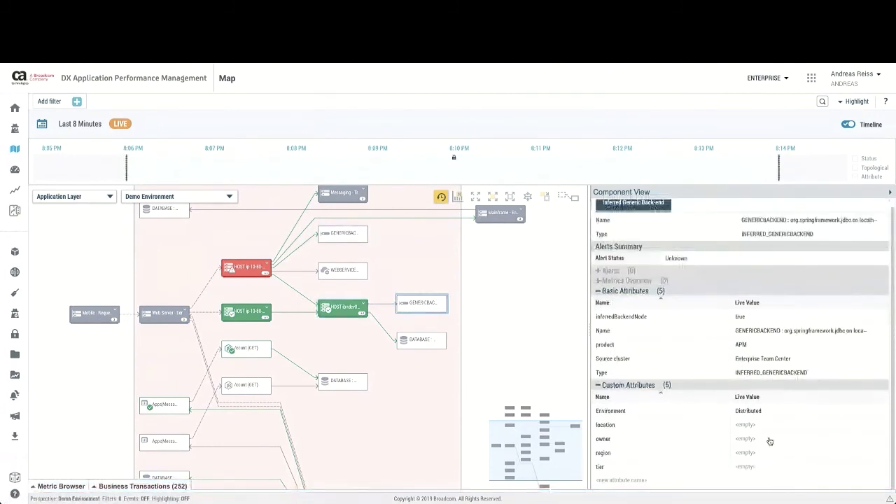
pyautogui.click(624, 481)
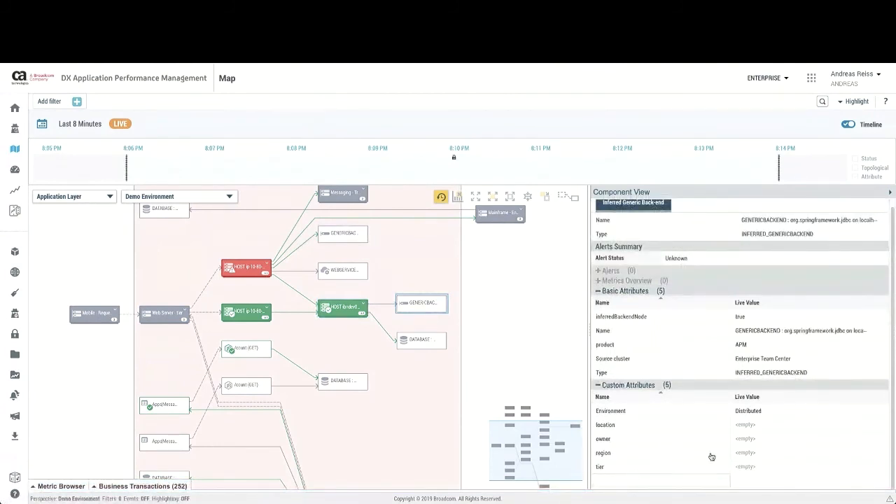
pyautogui.write('Ti')
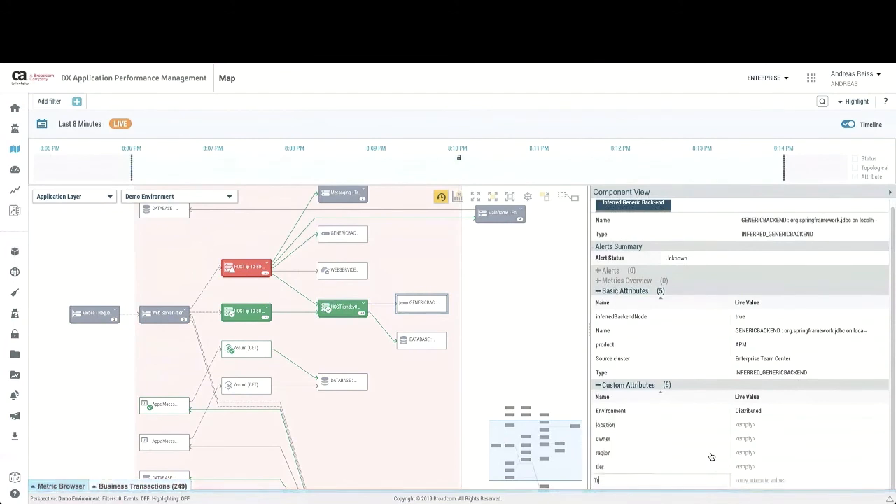
pyautogui.press('BackSpace')
pyautogui.press('BackSpace')
pyautogui.write('ti')
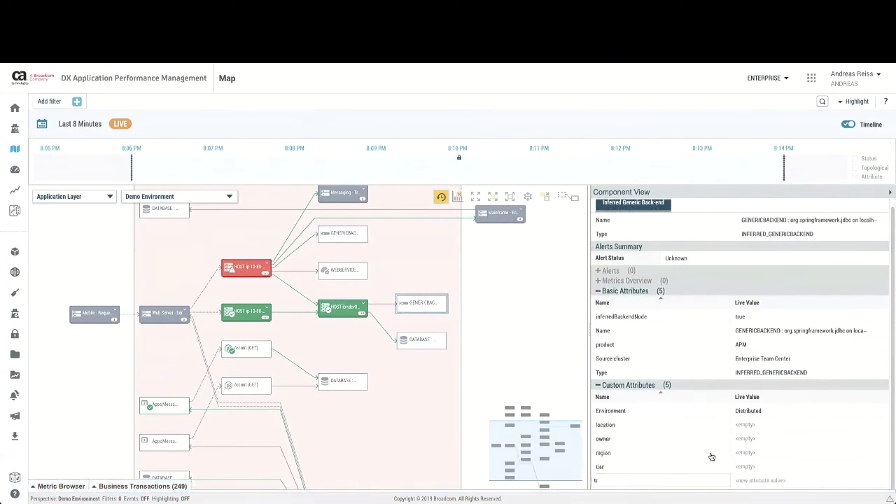
pyautogui.press('BackSpace')
pyautogui.press('BackSpace')
pyautogui.write('Transport')
pyautogui.press('Tab')
pyautogui.write('CICSW')
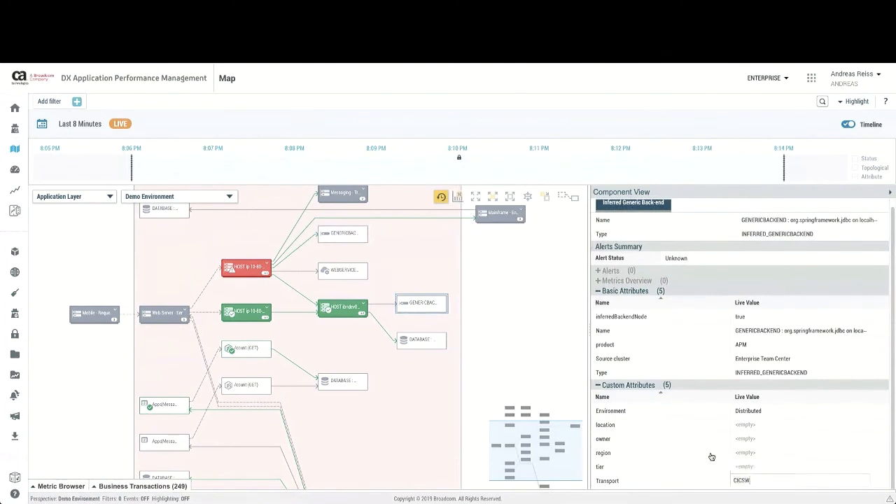
pyautogui.press('BackSpace')
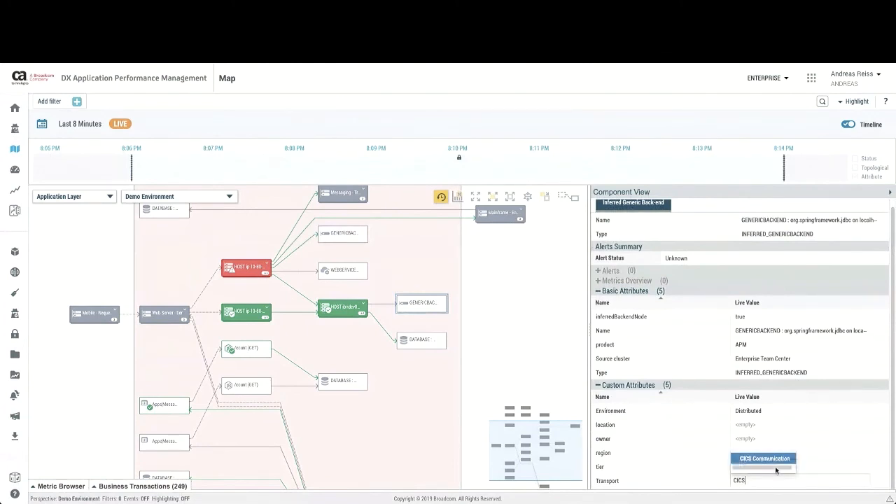
pyautogui.click(778, 466)
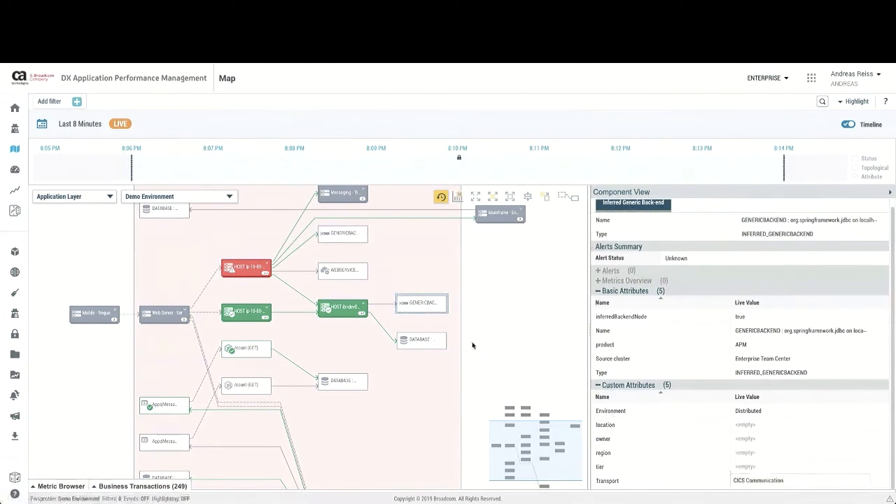
pyautogui.click(485, 333)
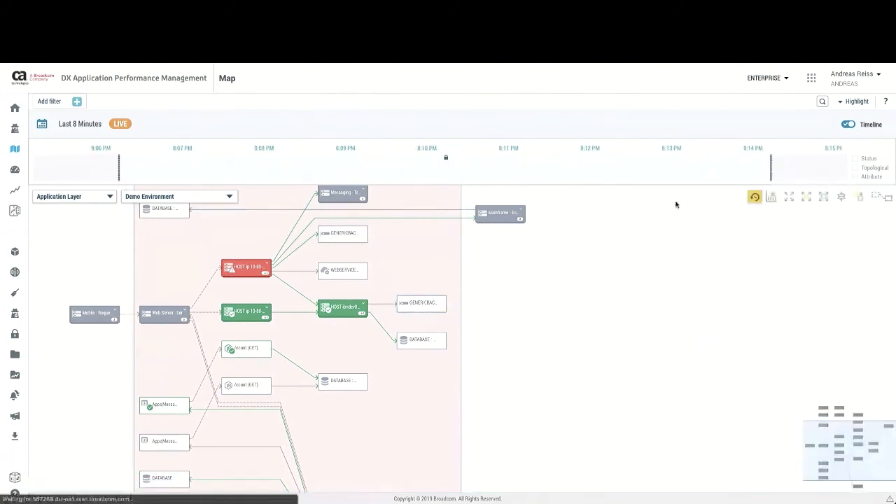
pyautogui.click(754, 198)
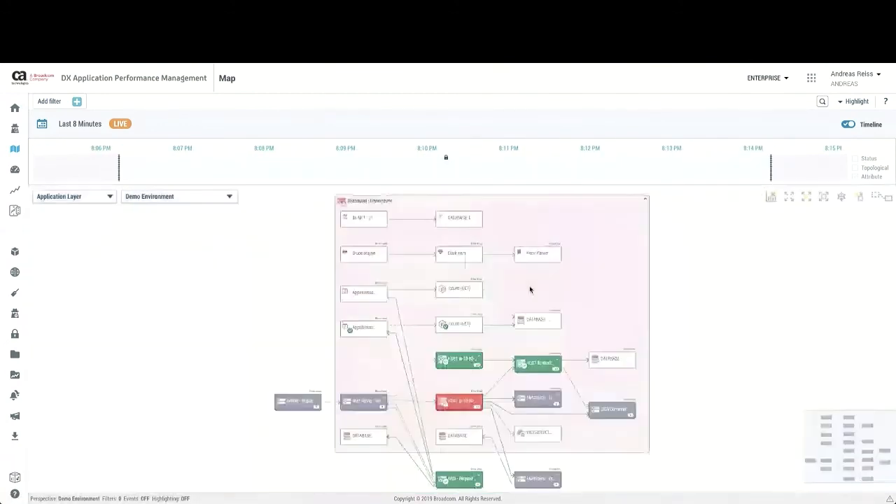
# Set the tier attribute of the MongoDB messages database component to Database
pyautogui.scroll(-1, 519, 287)
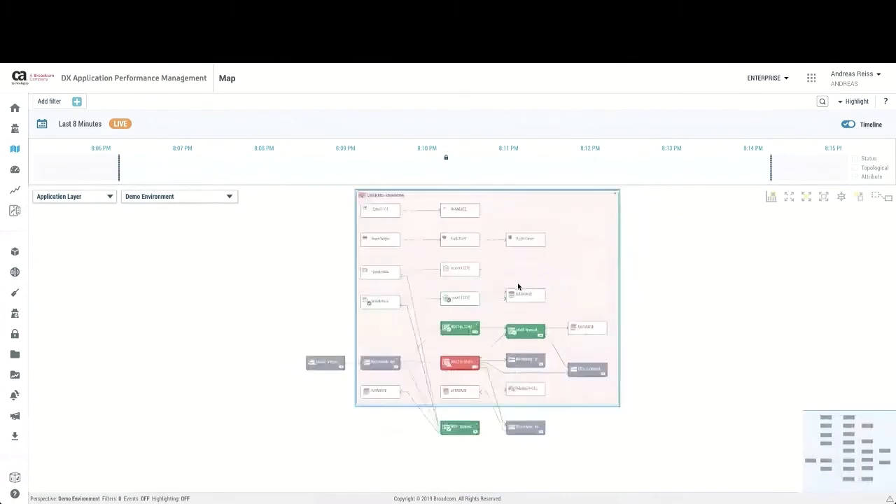
pyautogui.scroll(2, 520, 287)
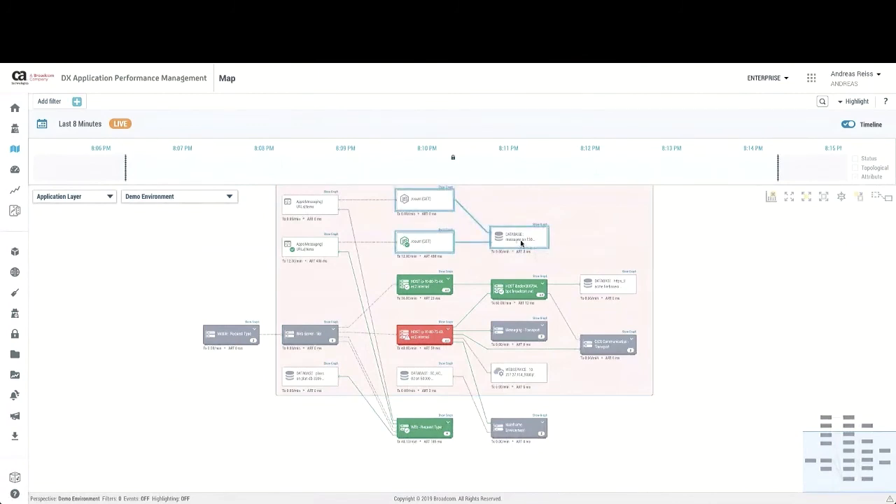
pyautogui.click(521, 243)
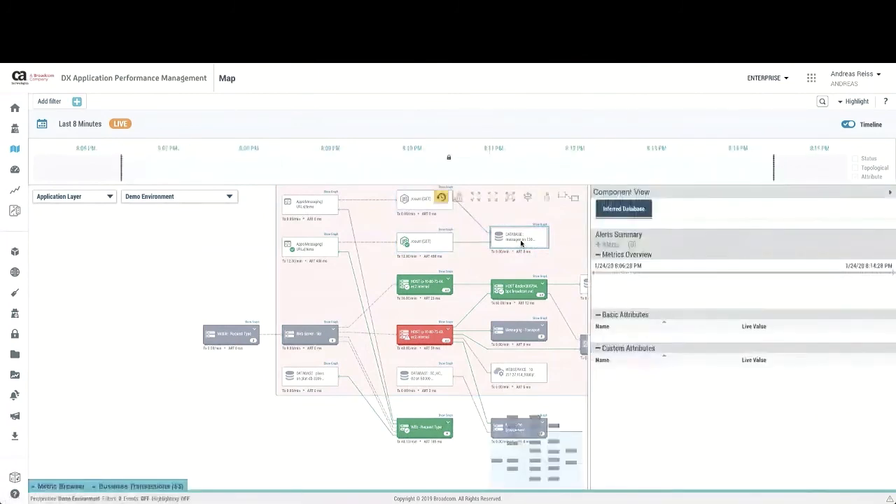
pyautogui.scroll(-5, 705, 414)
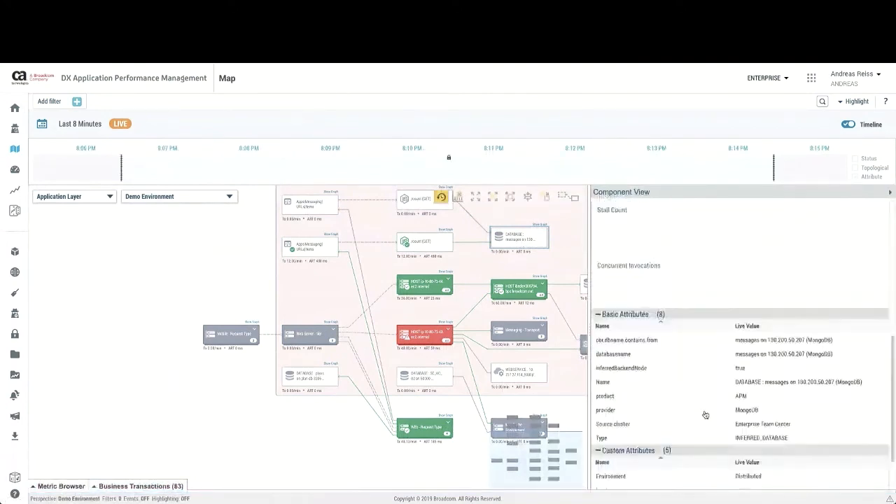
pyautogui.click(743, 466)
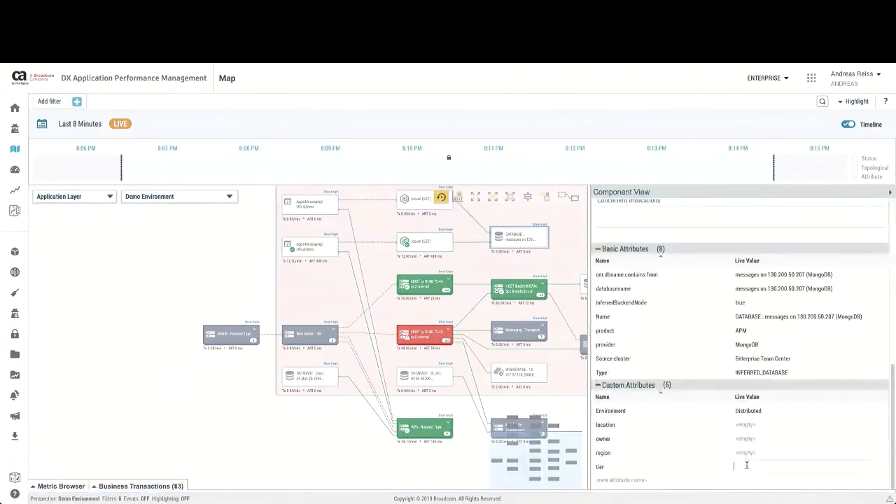
pyautogui.write('DA')
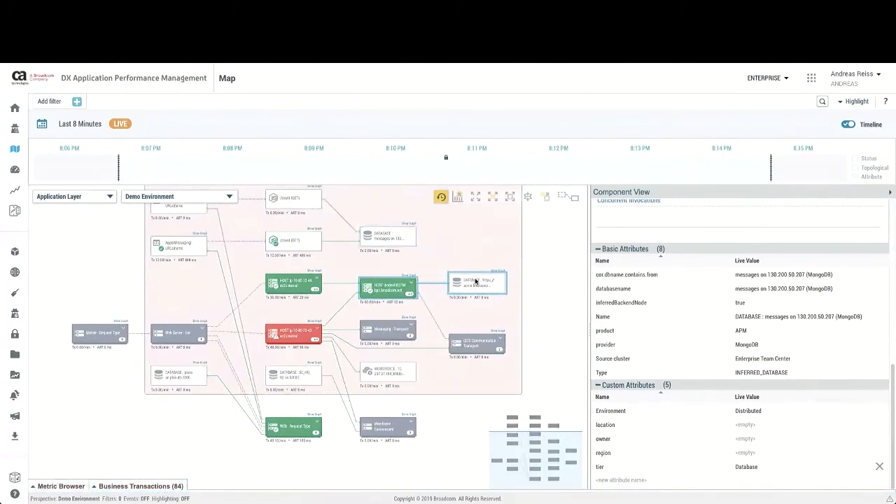
# Set the tier attribute of the acme.firebaseio.com database component to Database
pyautogui.click(476, 280)
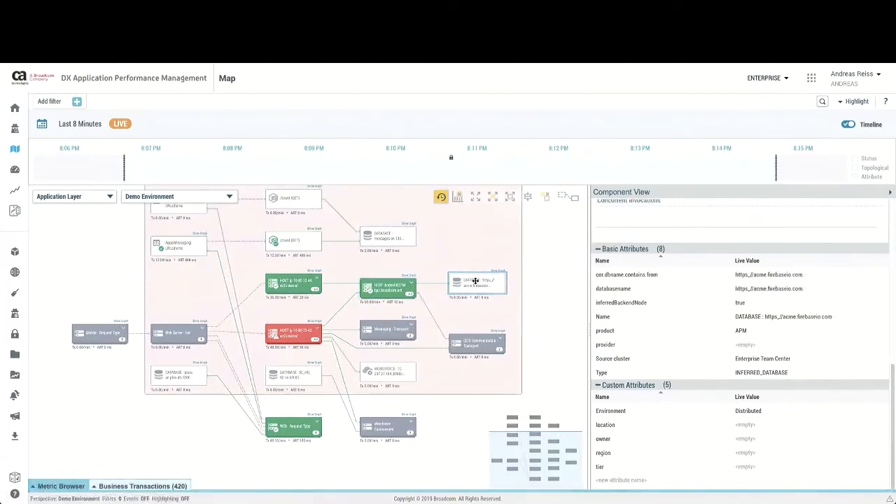
pyautogui.click(796, 467)
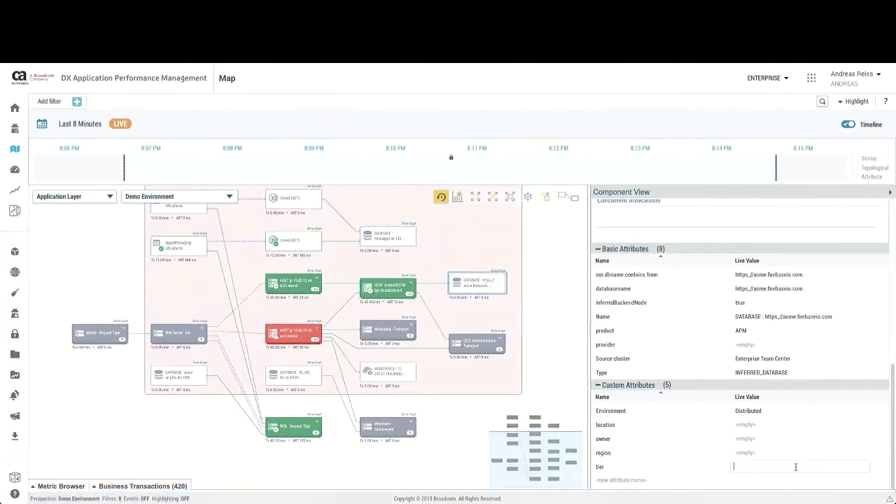
pyautogui.write('Data')
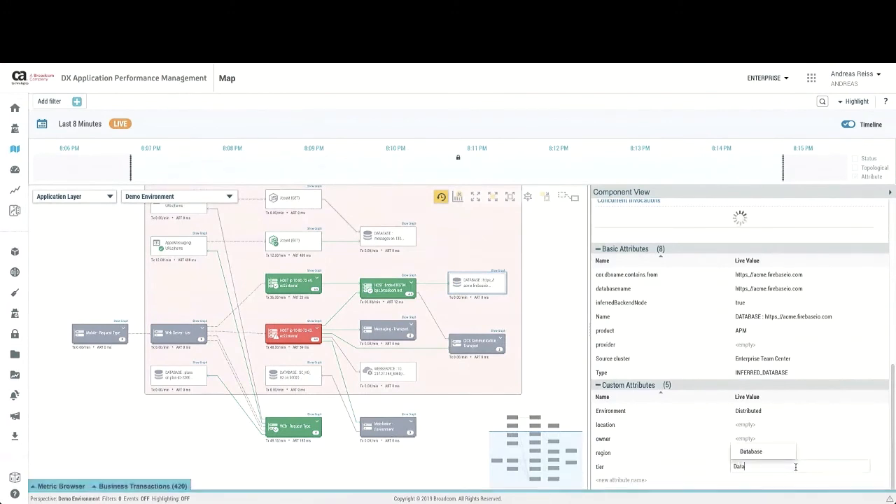
pyautogui.click(772, 452)
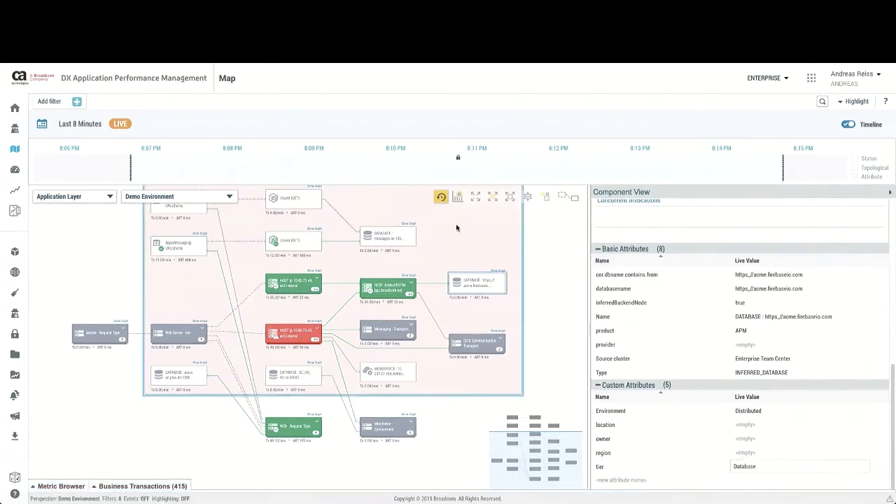
# Refresh the map to apply the new tier values and collapse the Database - tier group
pyautogui.click(443, 199)
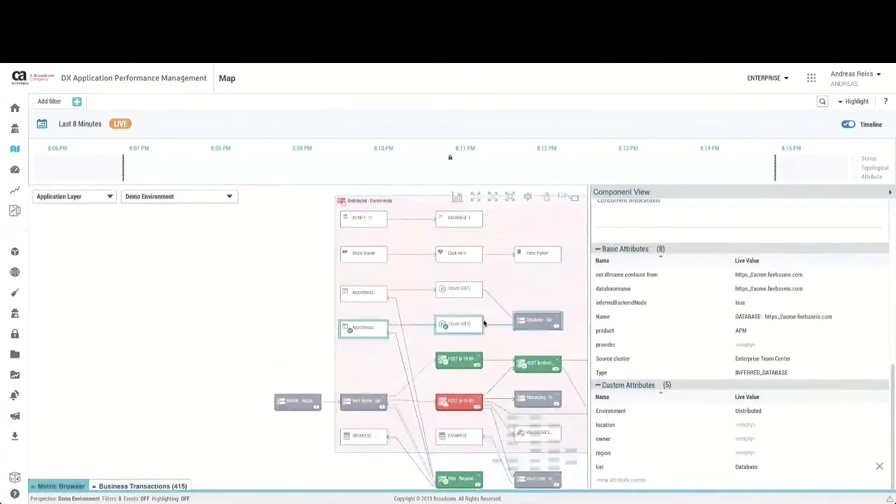
pyautogui.moveTo(484, 322); pyautogui.dragTo(346, 245)
pyautogui.scroll(3, 424, 281)
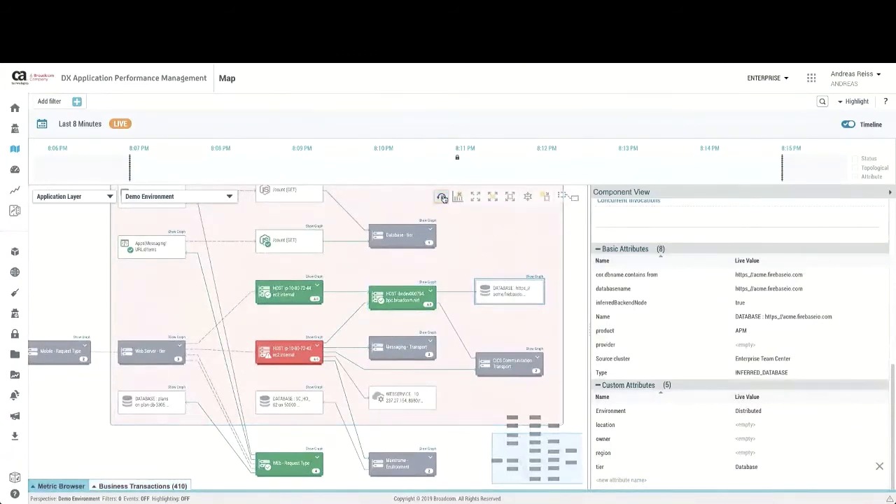
pyautogui.click(441, 196)
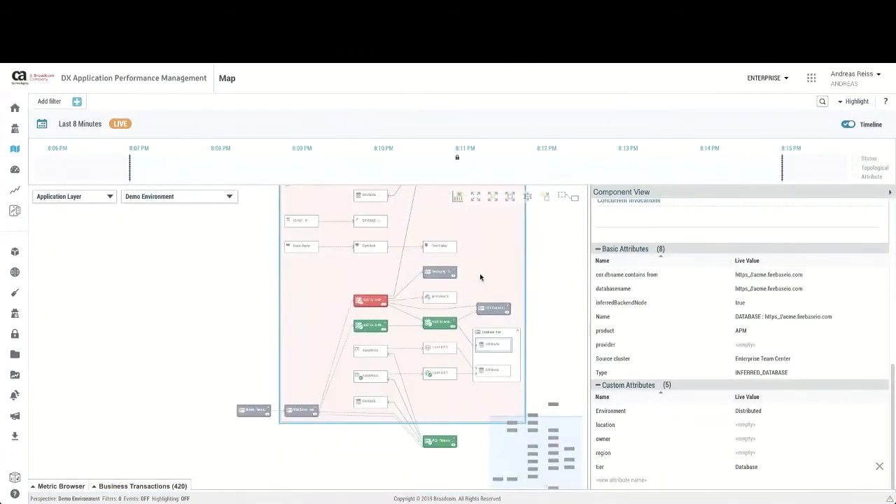
pyautogui.scroll(3, 479, 273)
pyautogui.moveTo(504, 279); pyautogui.dragTo(467, 249)
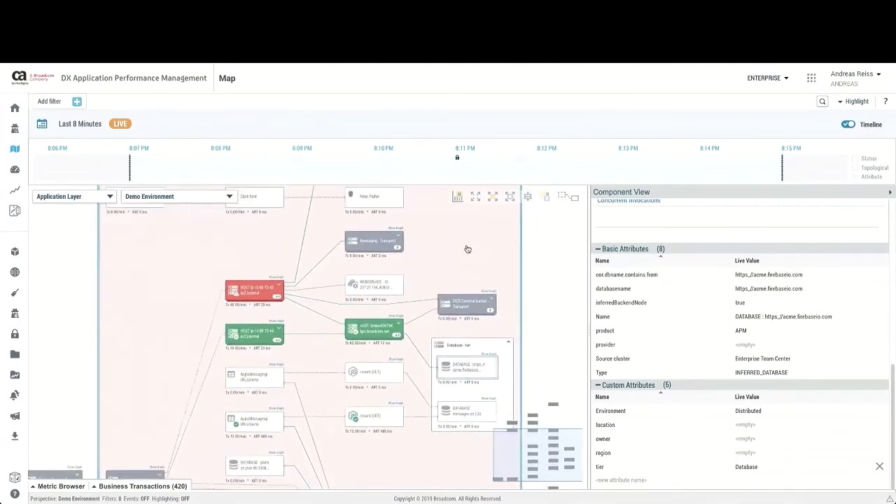
pyautogui.click(509, 346)
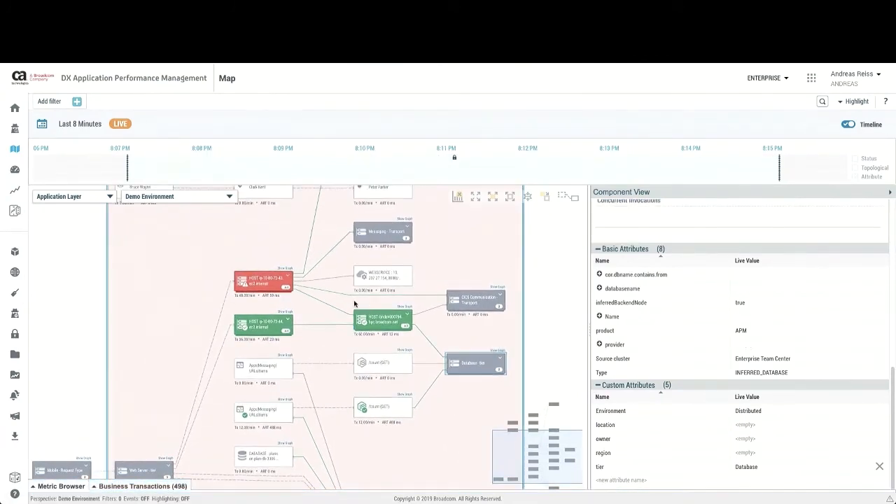
# Set the tier attribute of the SC_HO_02 DB2 database component to Database
pyautogui.moveTo(315, 233); pyautogui.dragTo(335, 381)
pyautogui.moveTo(366, 267); pyautogui.dragTo(357, 298)
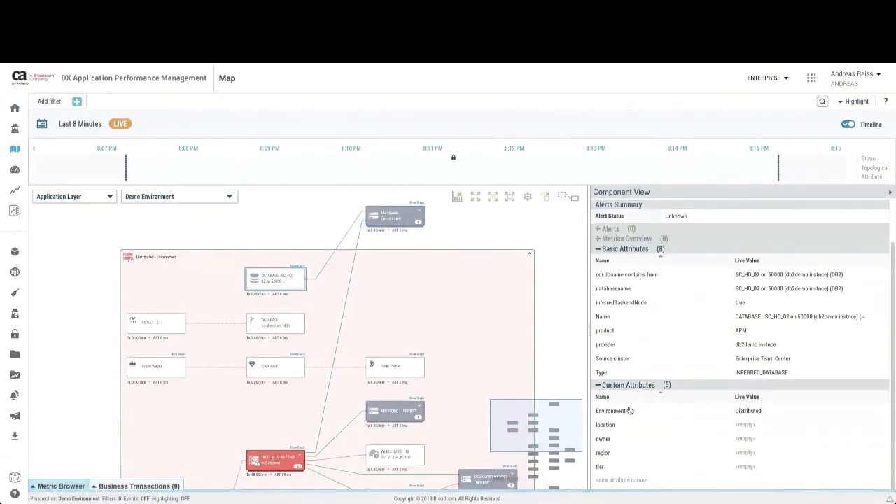
pyautogui.click(746, 468)
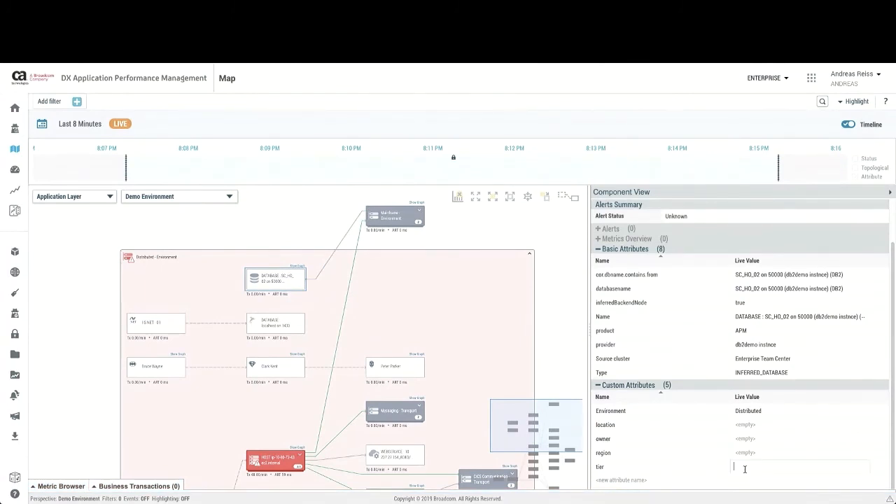
pyautogui.write('Data')
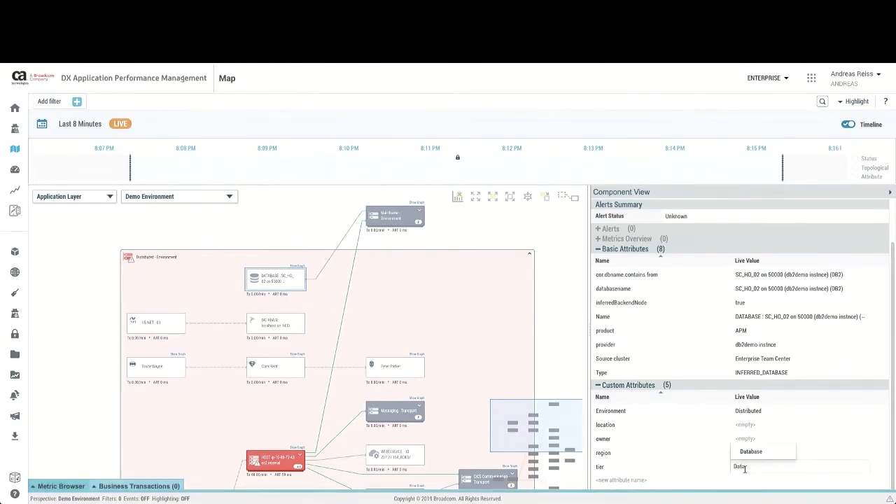
pyautogui.click(751, 453)
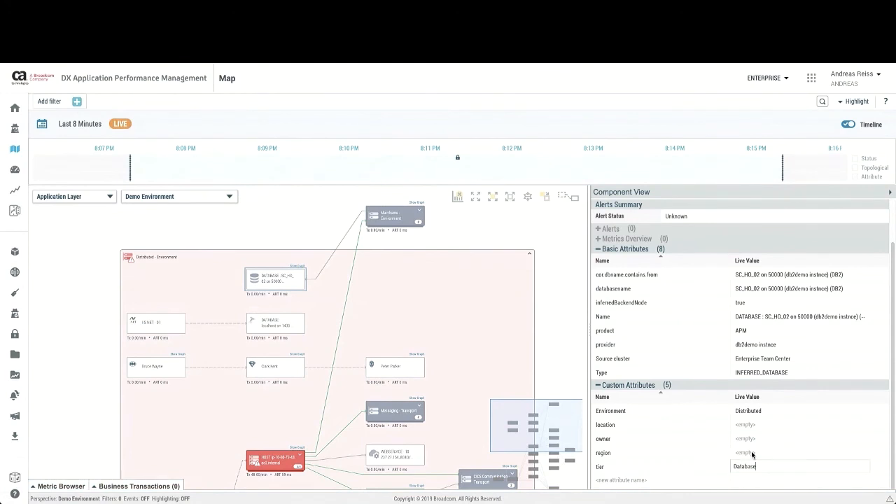
pyautogui.press('Return')
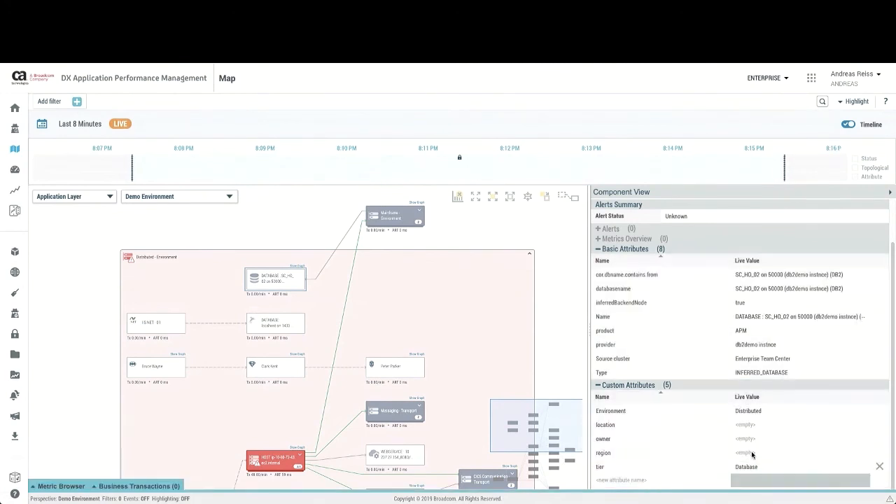
# Refresh the map to regroup the SC_HO_02 database and inspect the connections around the Database - tier group
pyautogui.click(436, 269)
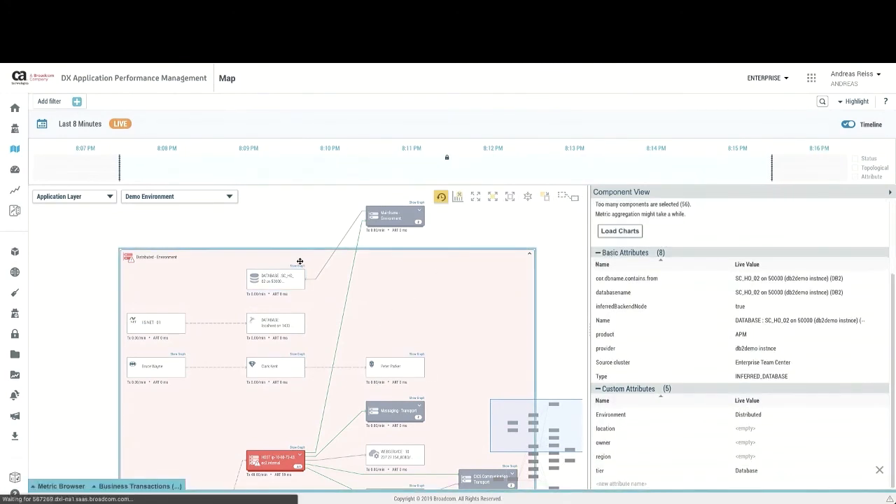
pyautogui.click(442, 199)
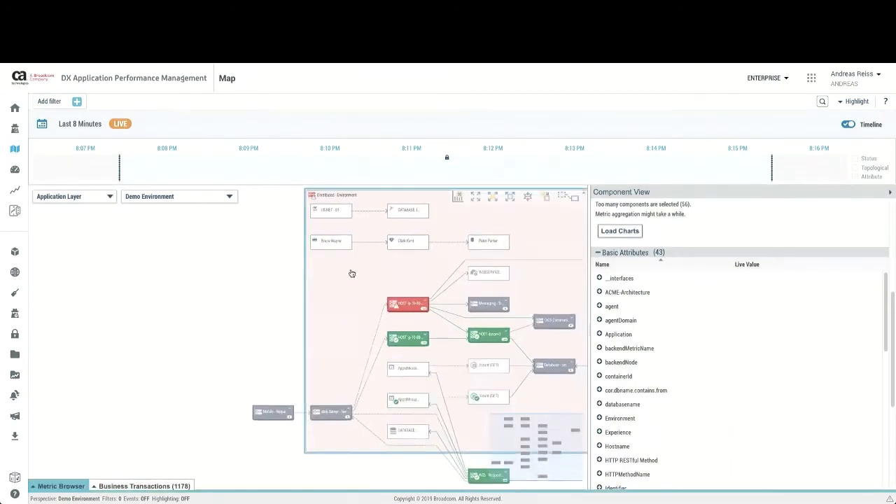
pyautogui.scroll(-2, 344, 278)
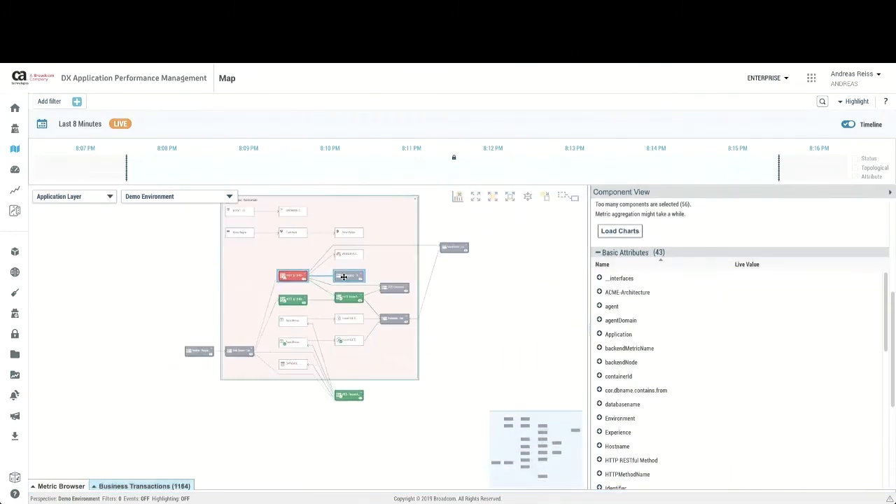
pyautogui.scroll(3, 344, 277)
pyautogui.moveTo(320, 345); pyautogui.dragTo(327, 390)
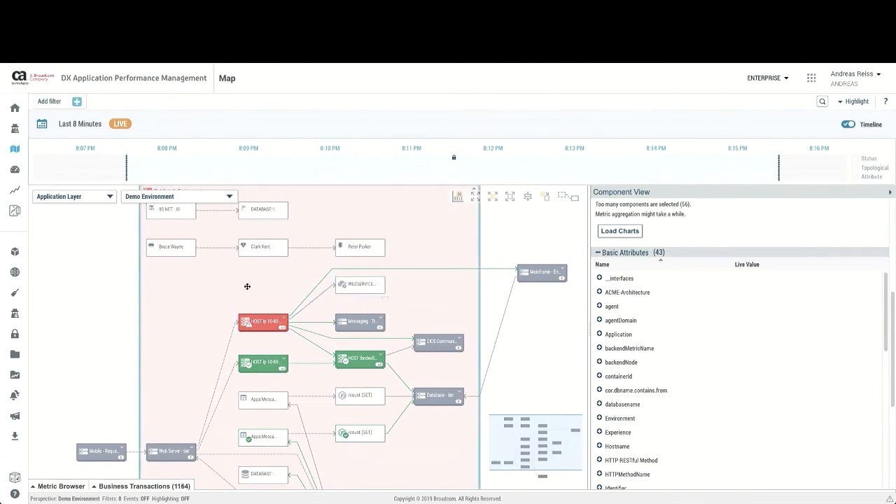
# Set the tier attribute of the inferred WEBSERVICE component on port 8080 to External WebService
pyautogui.click(357, 289)
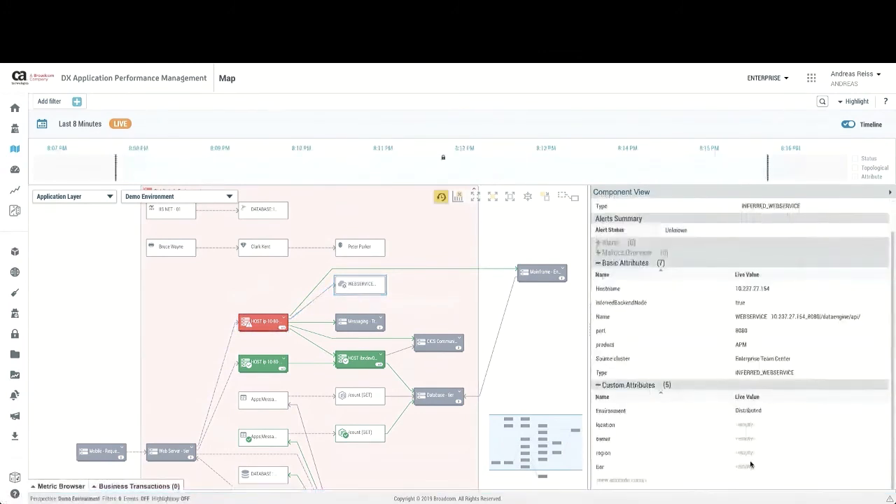
pyautogui.click(754, 468)
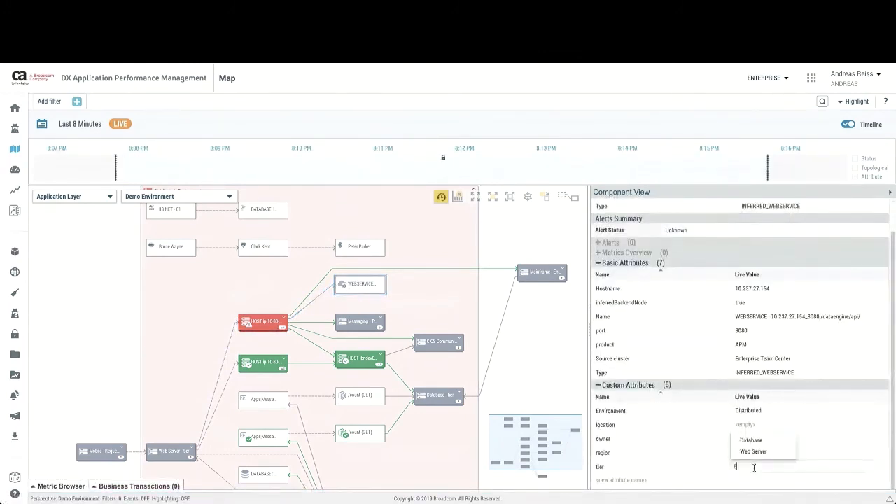
pyautogui.write('ExternalWebSe')
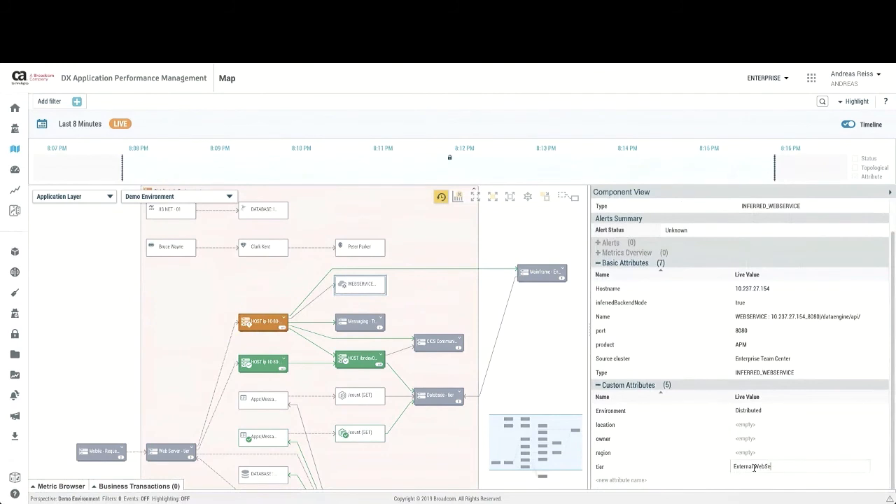
pyautogui.write('rvice')
pyautogui.press('Return')
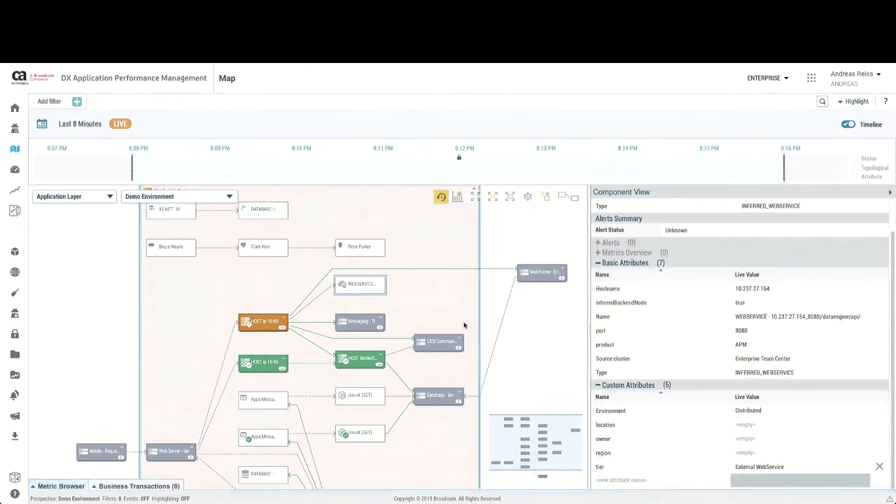
# Refresh the map to apply the web service's tier value, and inspect the components inside the bndev000794 host group before collapsing it
pyautogui.click(442, 200)
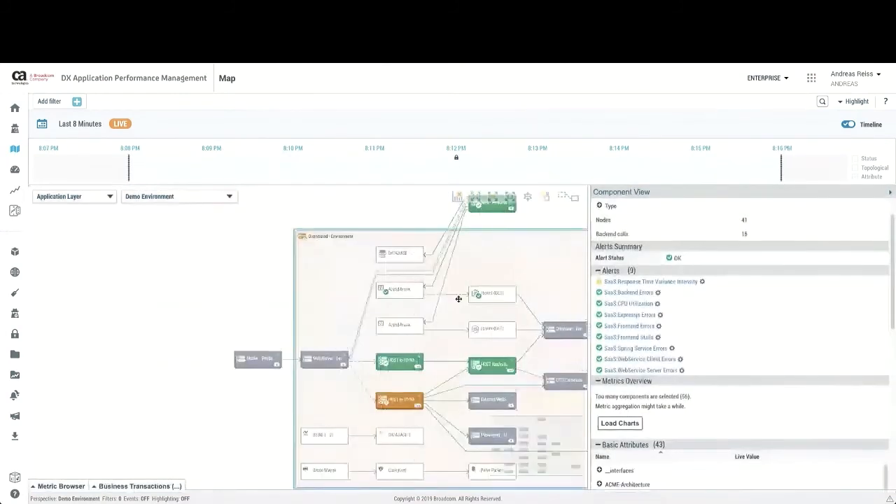
pyautogui.moveTo(458, 296); pyautogui.dragTo(343, 256)
pyautogui.scroll(2, 395, 312)
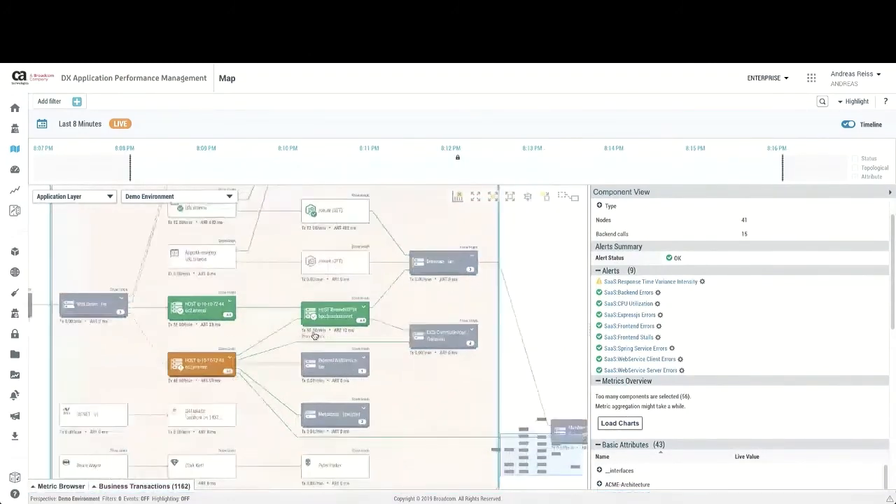
pyautogui.click(364, 307)
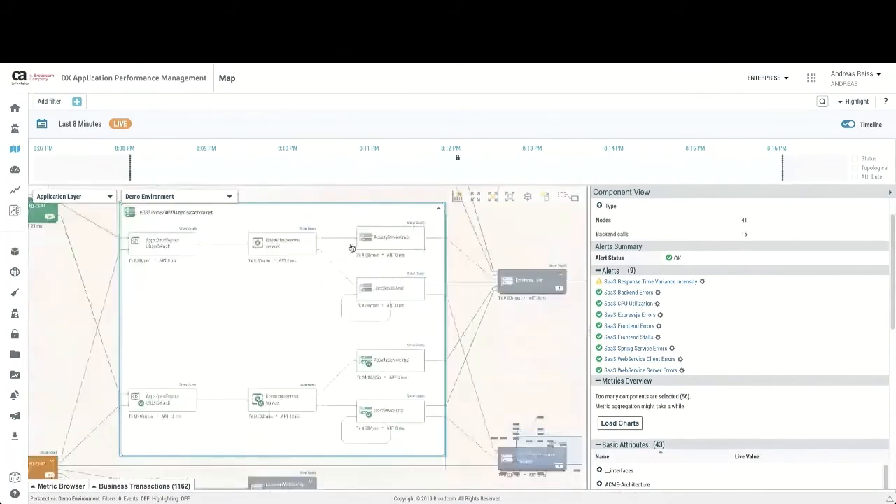
pyautogui.moveTo(360, 223); pyautogui.dragTo(350, 285)
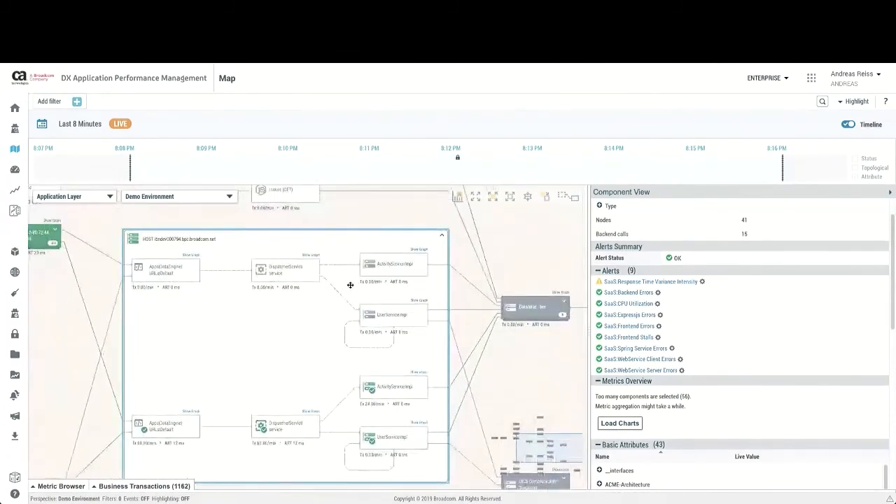
pyautogui.click(446, 233)
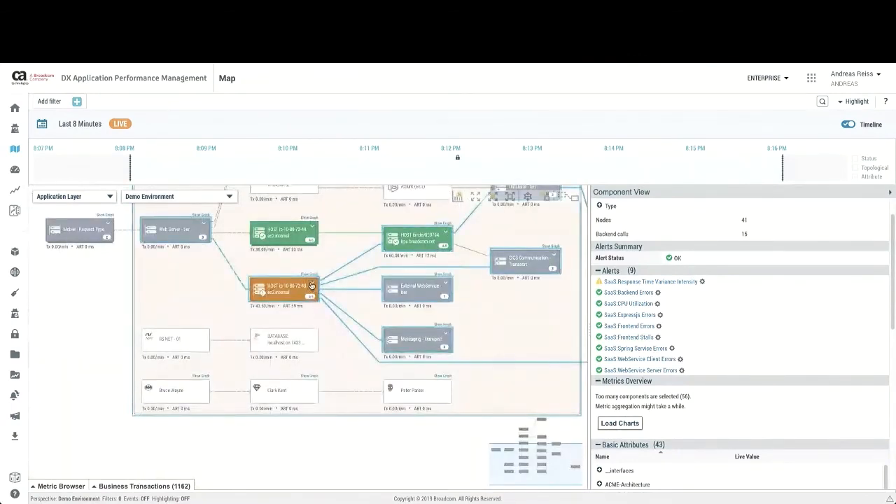
# Expand the HOST ip-10-80-72-43 group and examine its pod's connections to the transport, web service and Mainframe groups
pyautogui.click(312, 286)
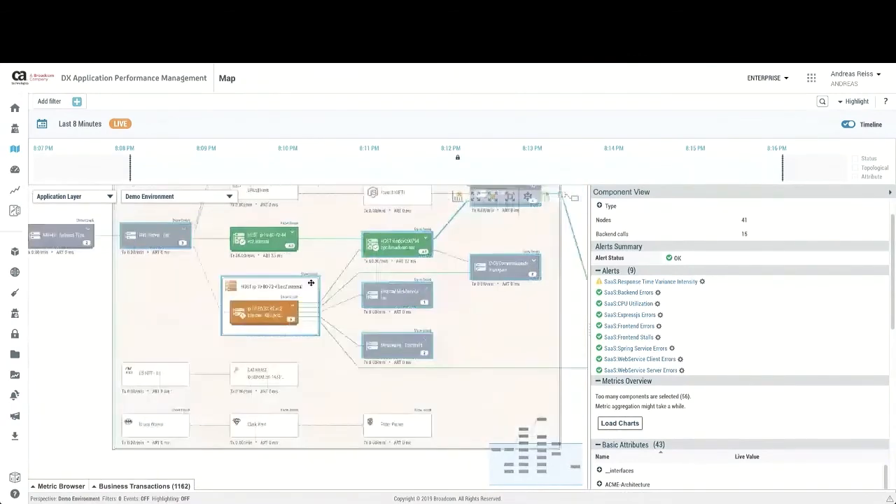
pyautogui.click(283, 315)
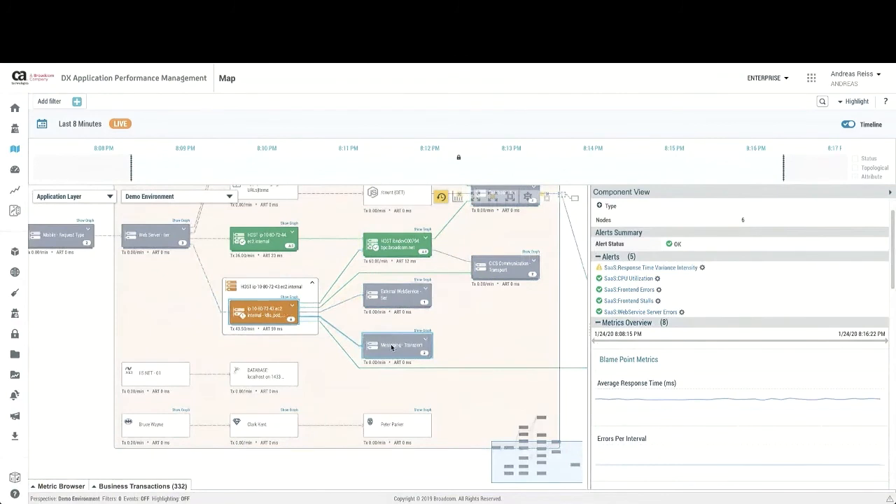
pyautogui.moveTo(530, 334); pyautogui.dragTo(400, 315)
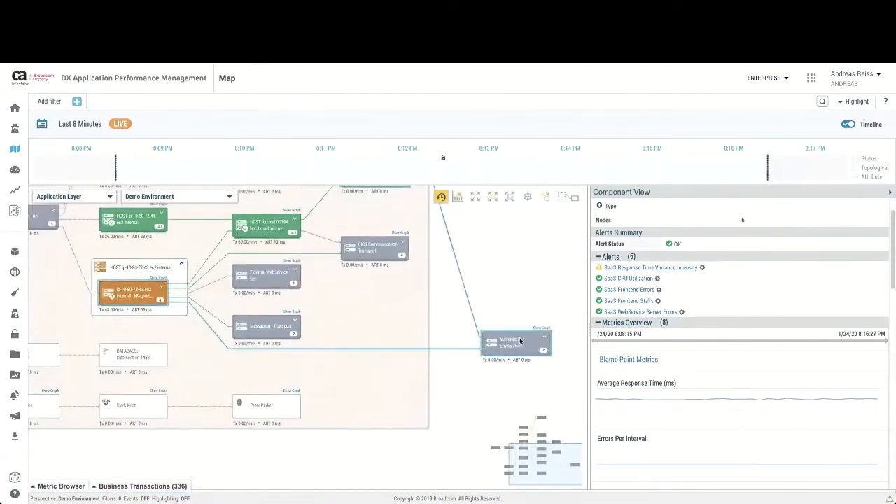
pyautogui.moveTo(187, 230); pyautogui.dragTo(310, 215)
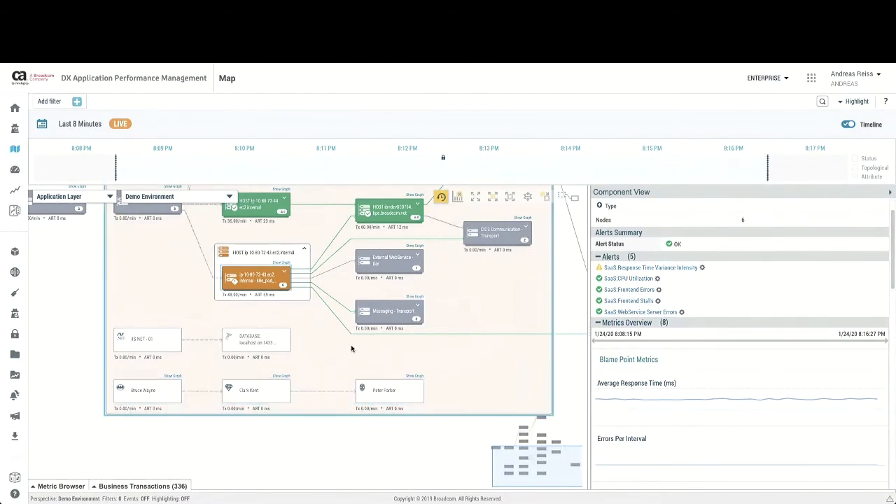
pyautogui.moveTo(348, 352); pyautogui.dragTo(333, 435)
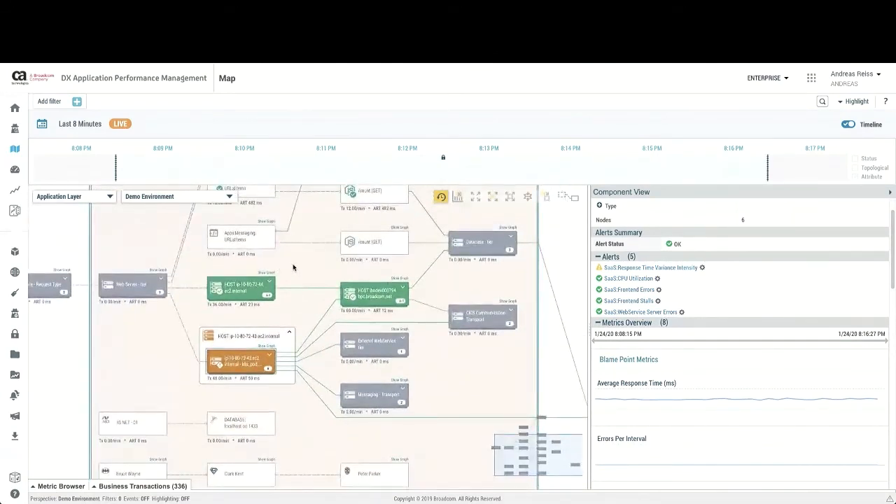
pyautogui.scroll(-2, 293, 264)
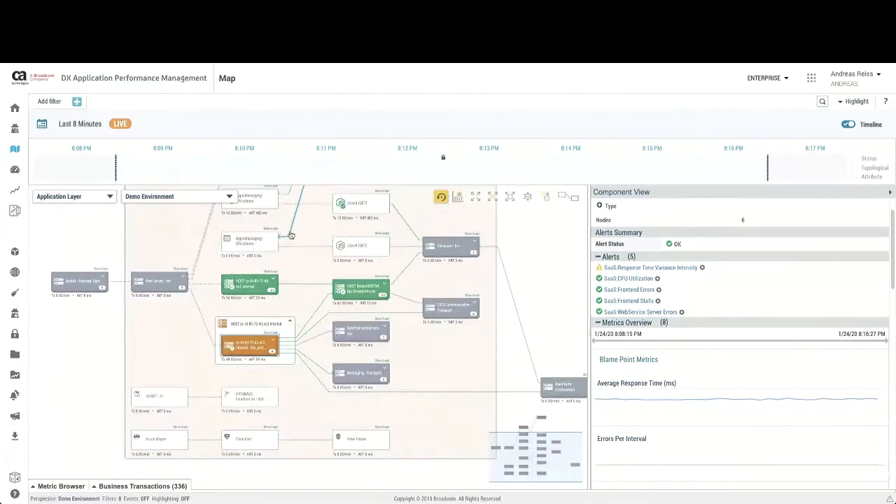
pyautogui.moveTo(291, 235); pyautogui.dragTo(274, 294)
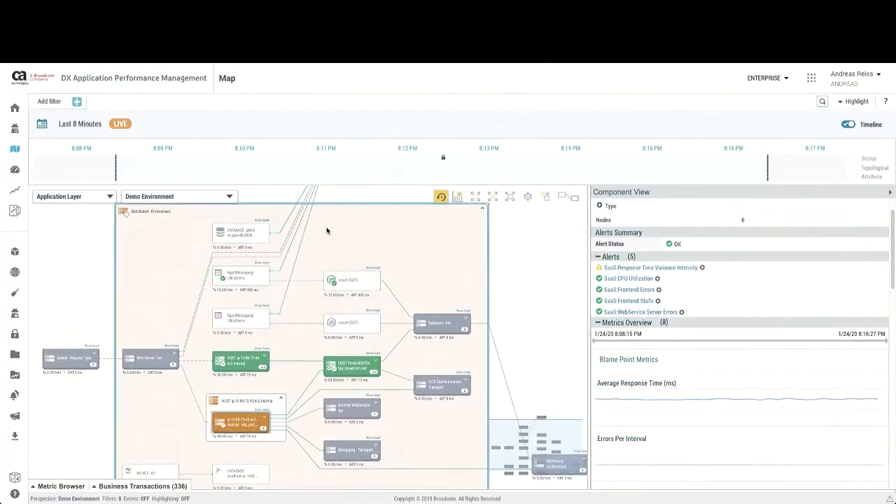
# Set the tier attribute of the plans on plan-db MySQL database component to Database
pyautogui.click(243, 235)
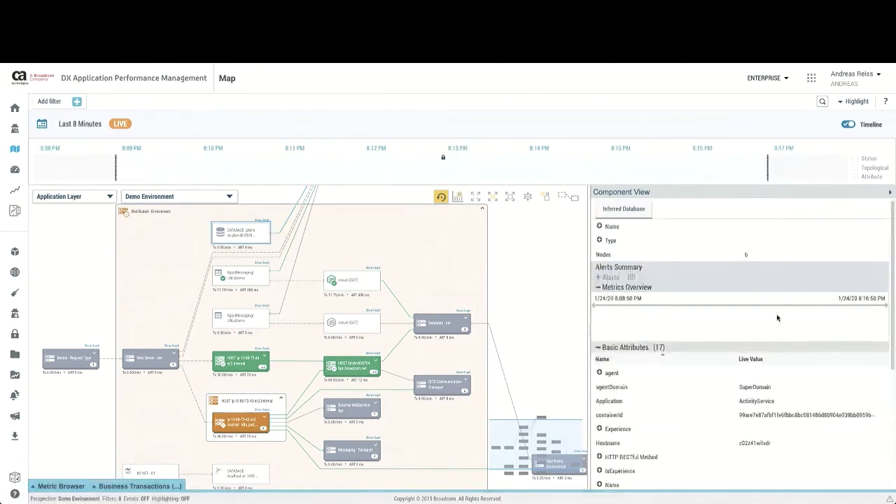
pyautogui.scroll(-3, 713, 326)
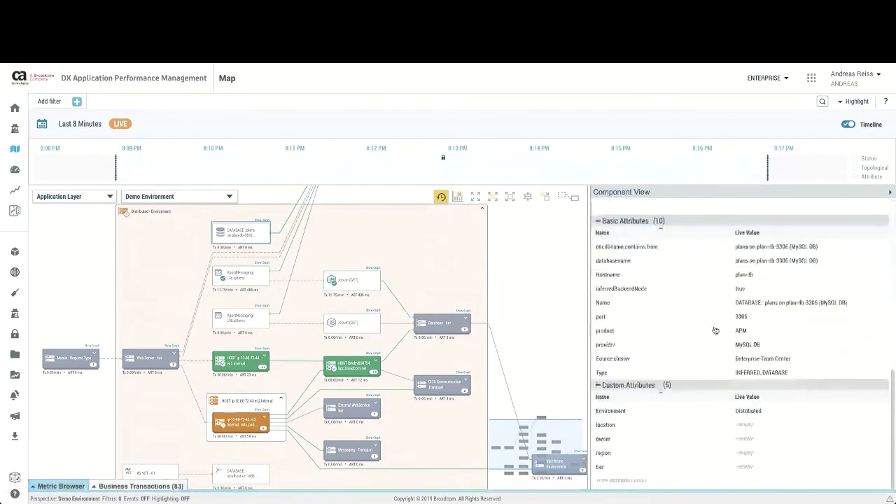
pyautogui.click(757, 468)
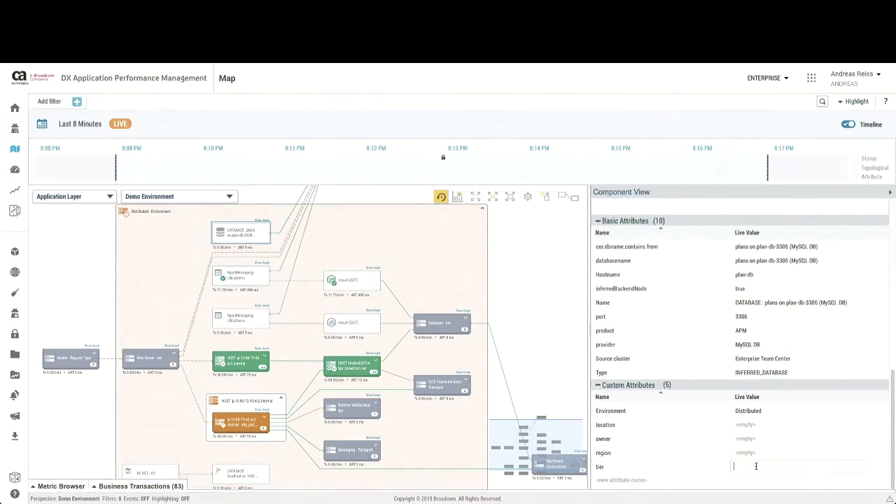
pyautogui.write('Da')
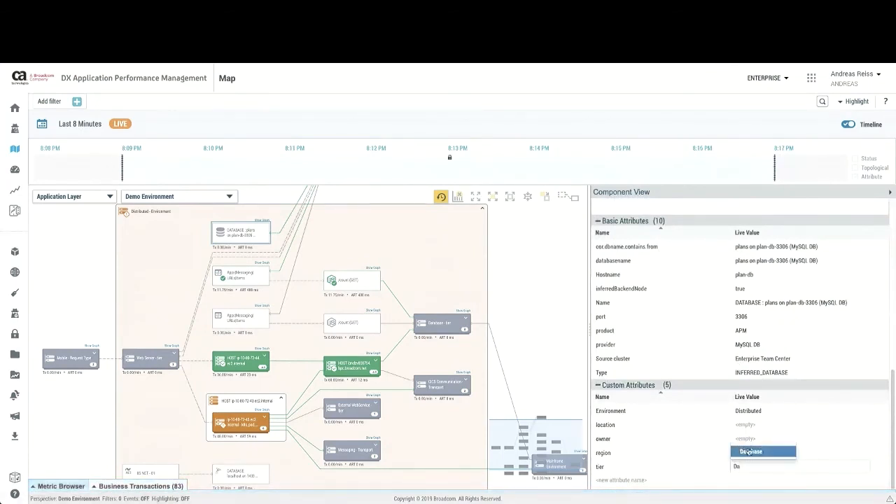
pyautogui.click(751, 451)
# Clear the component selection and refresh the map to regroup the plans database, bringing the whole Distributed environment into view
pyautogui.click(537, 366)
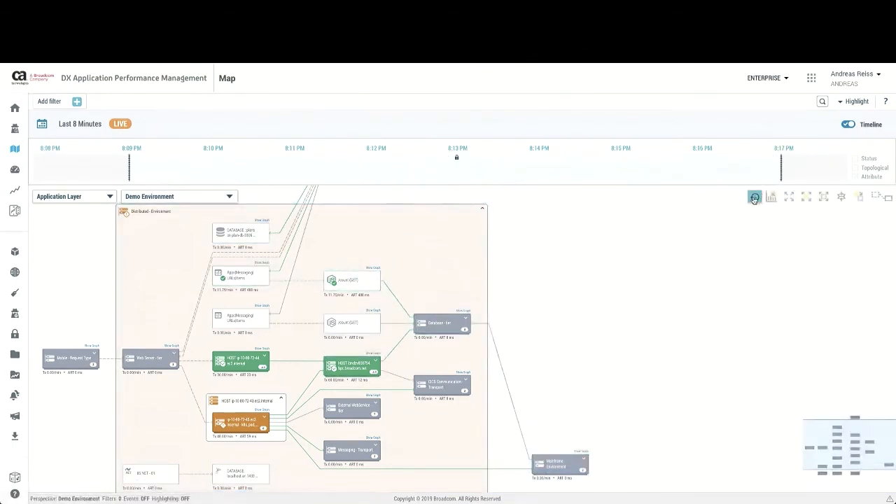
pyautogui.click(754, 199)
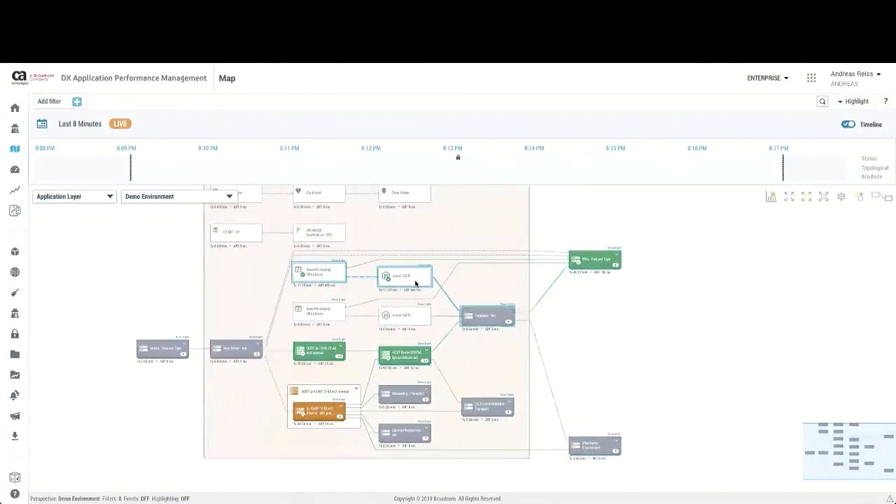
pyautogui.scroll(1, 415, 283)
pyautogui.scroll(-1, 415, 283)
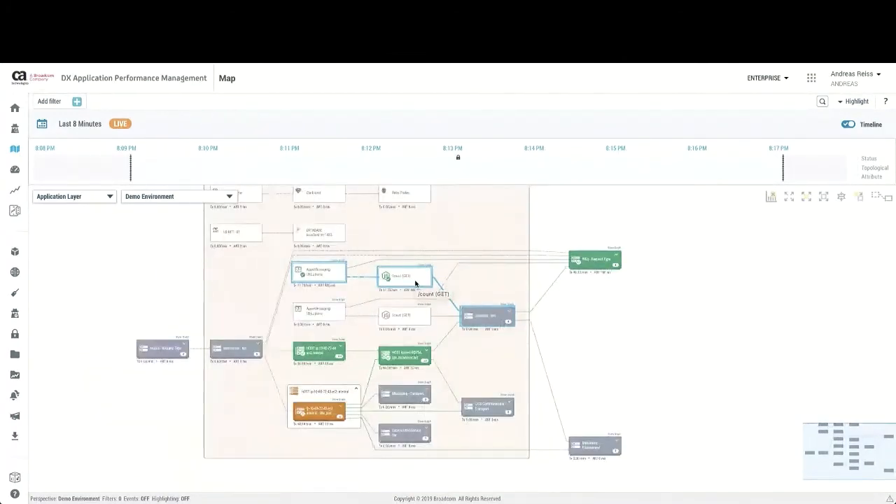
pyautogui.scroll(-1, 416, 283)
pyautogui.moveTo(460, 254); pyautogui.dragTo(456, 286)
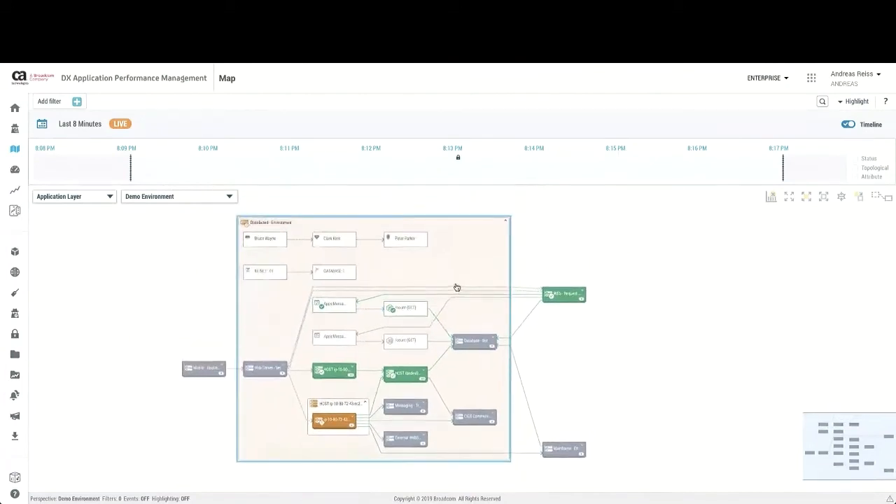
# Examine the front-end and agent details of Apps|Messaging|URLs|Items and the two /count (GET) components
pyautogui.click(341, 305)
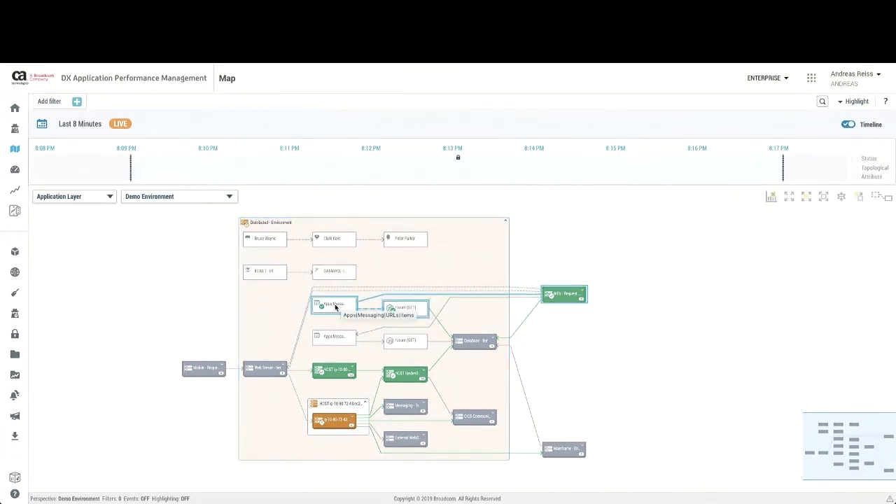
pyautogui.click(341, 306)
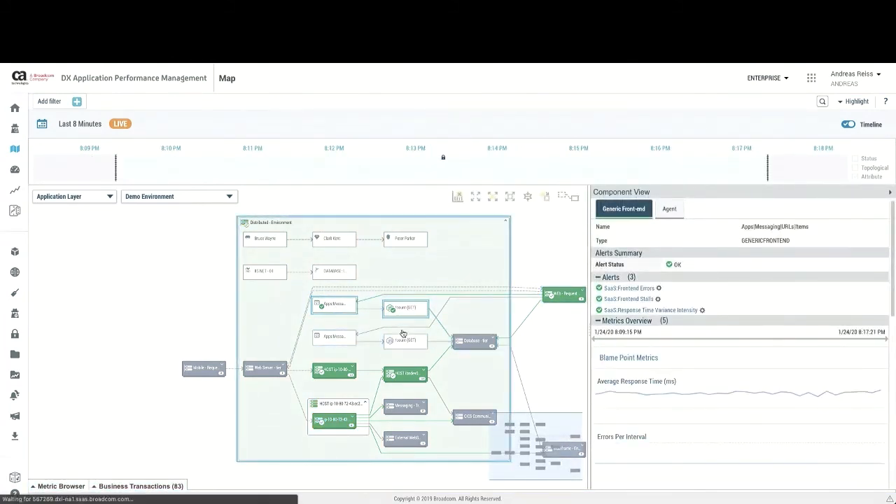
pyautogui.click(403, 312)
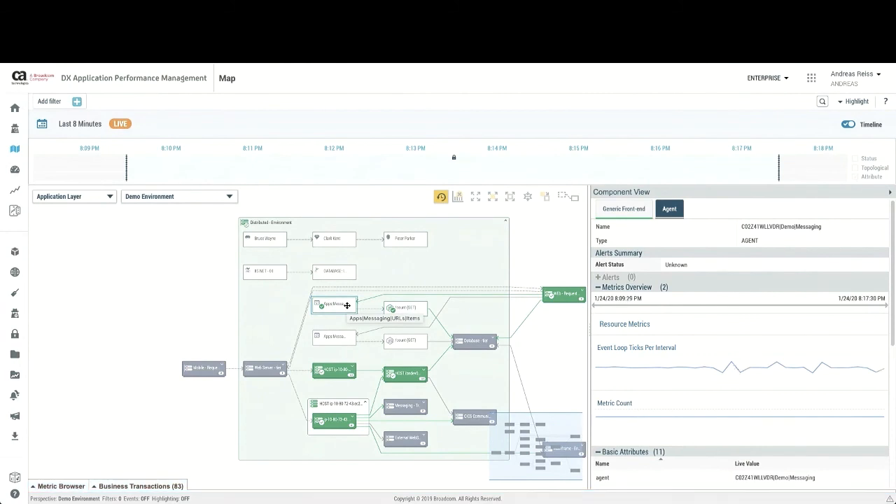
pyautogui.click(408, 313)
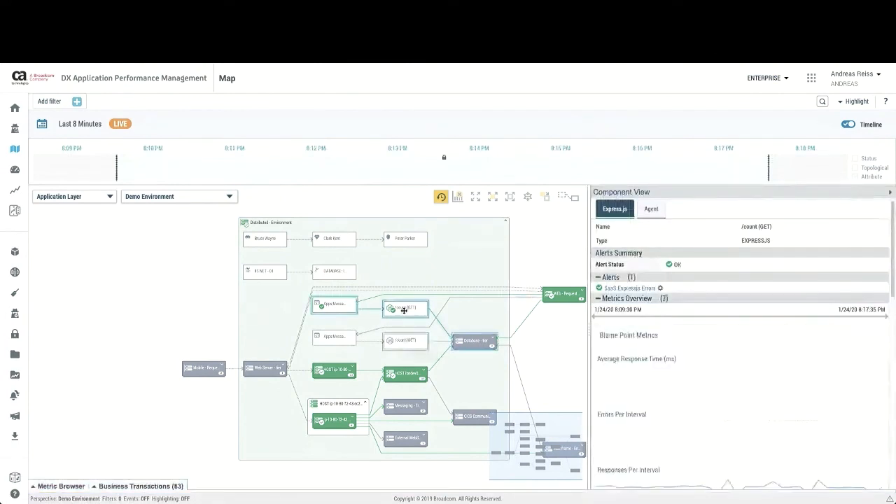
pyautogui.keyDown('ctrl'); pyautogui.click(396, 341); pyautogui.keyUp('ctrl')
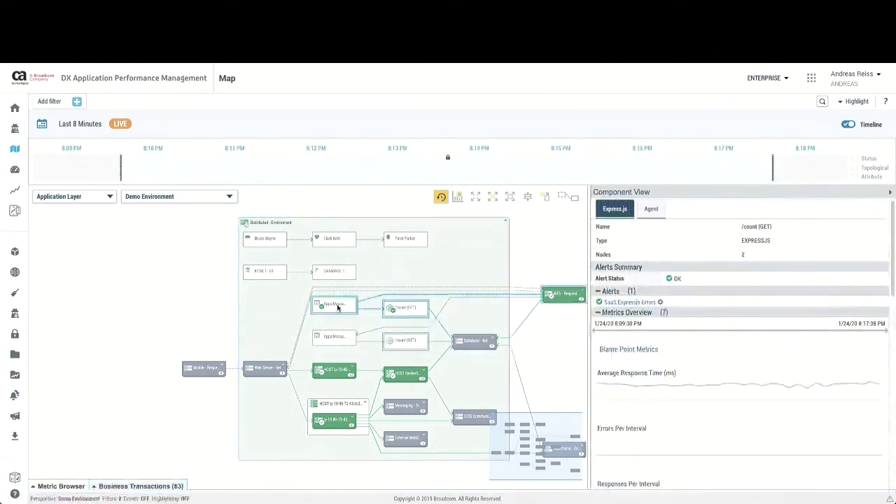
# Set the tier attribute on the agent of the Apps|Messaging|URLs|Items front-end to Mediation
pyautogui.click(337, 307)
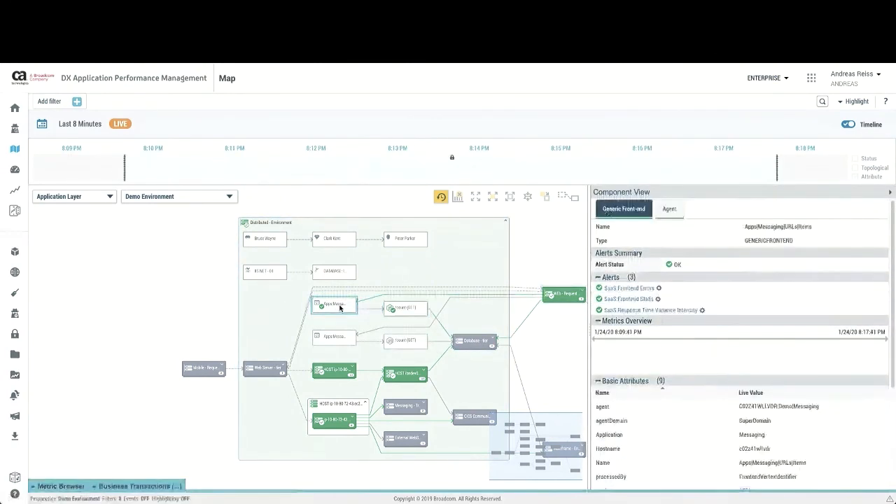
pyautogui.click(669, 209)
pyautogui.scroll(-4, 705, 380)
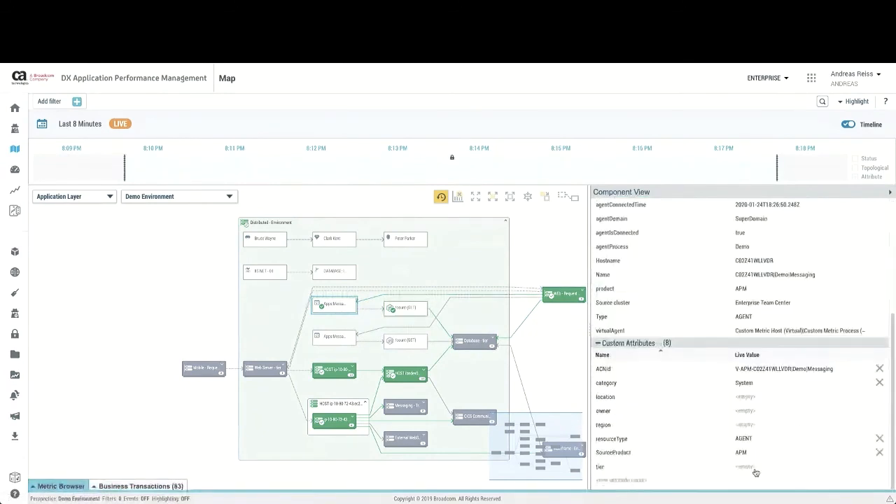
pyautogui.click(745, 467)
pyautogui.write('Med')
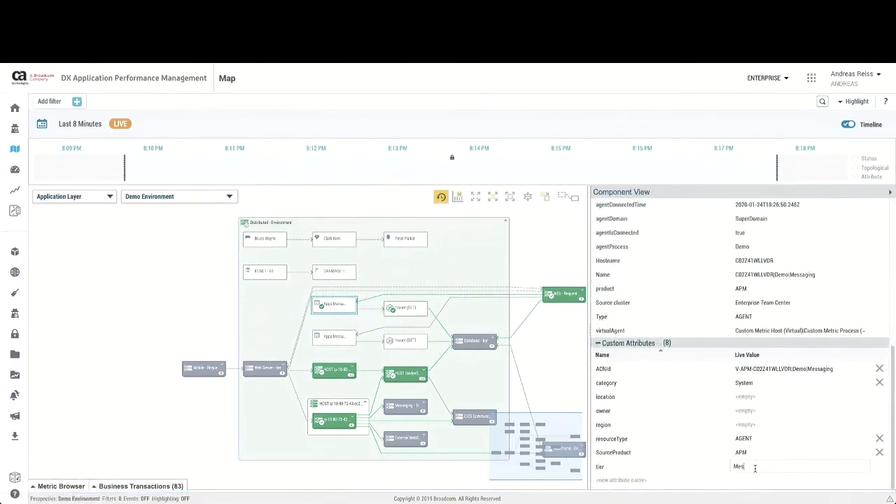
pyautogui.write('iation')
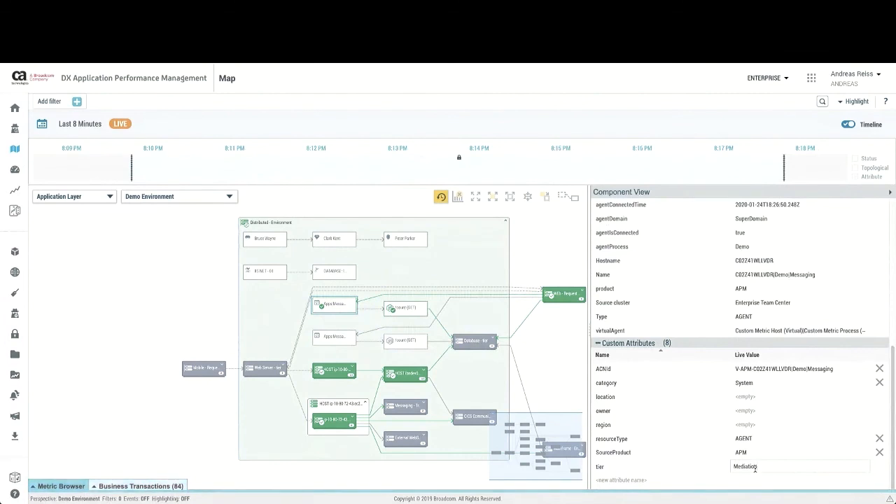
pyautogui.press('Return')
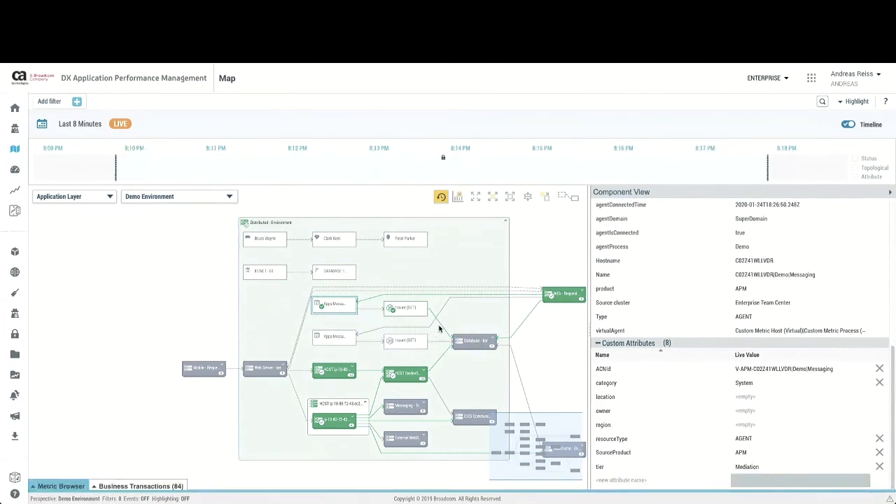
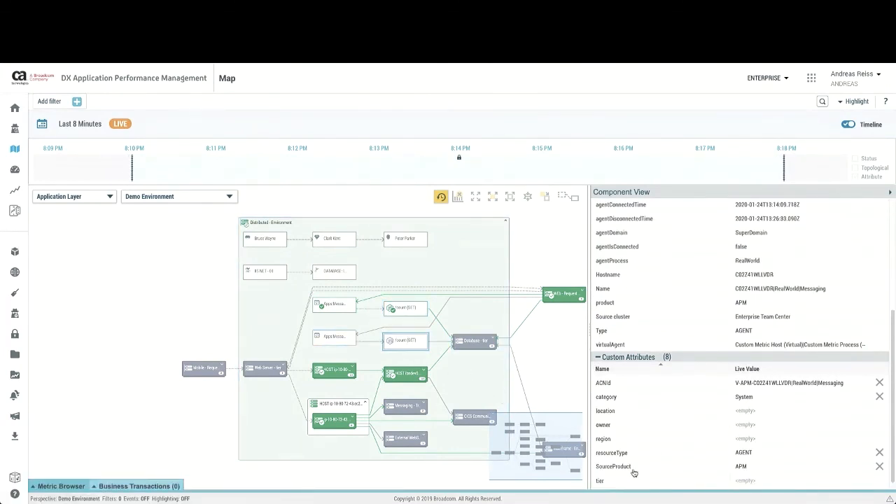
# Set the tier attribute on the agent of the lower, inactive /count (GET) component to Mediation and refresh the map
pyautogui.click(756, 482)
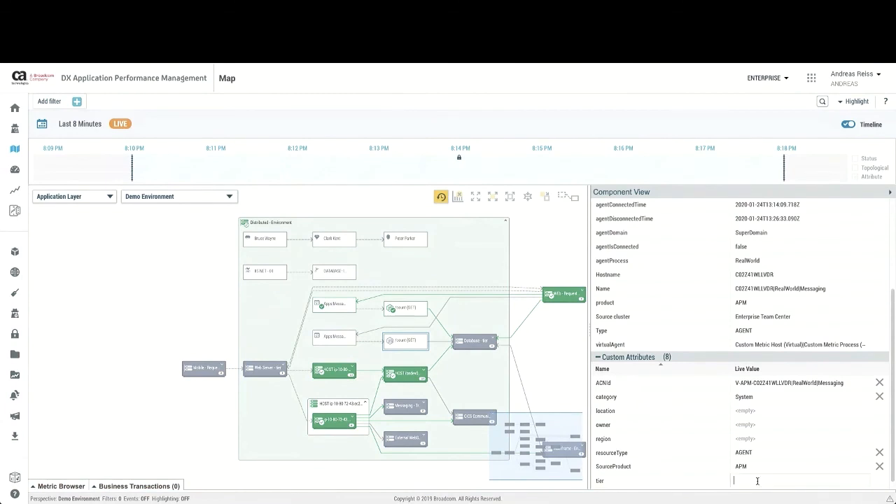
pyautogui.write('Mediation')
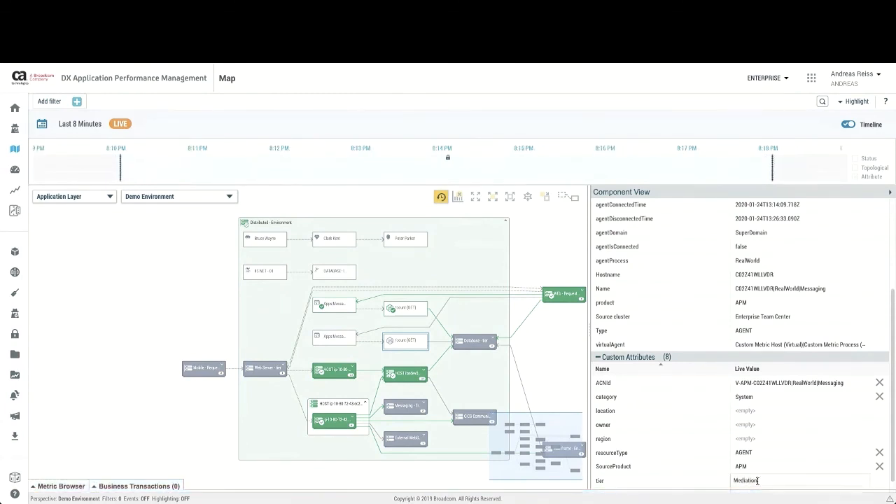
pyautogui.press('Return')
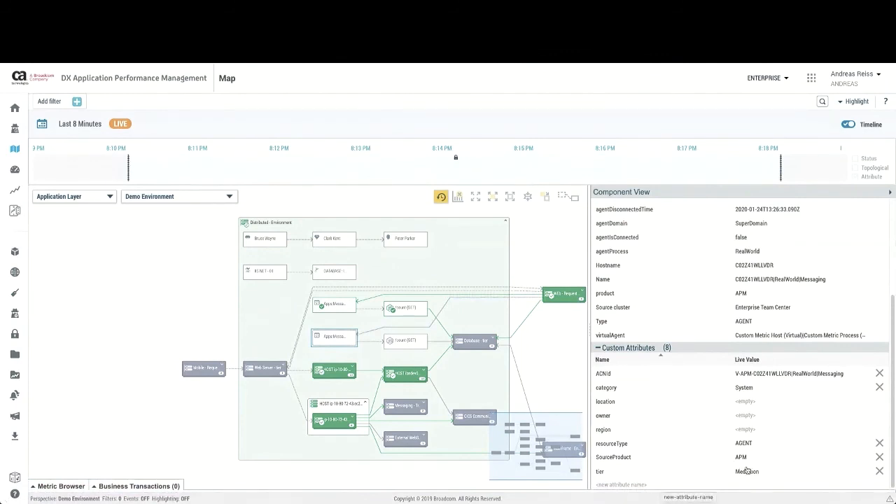
pyautogui.click(444, 196)
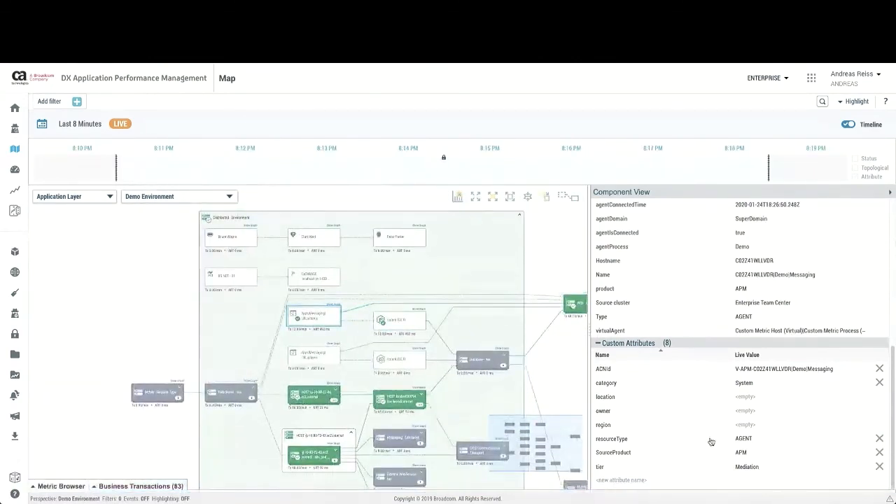
# Save the Demo Environment perspective again with its existing grouping hierarchy and expand the Distributed environment group on the reloaded map
pyautogui.click(215, 201)
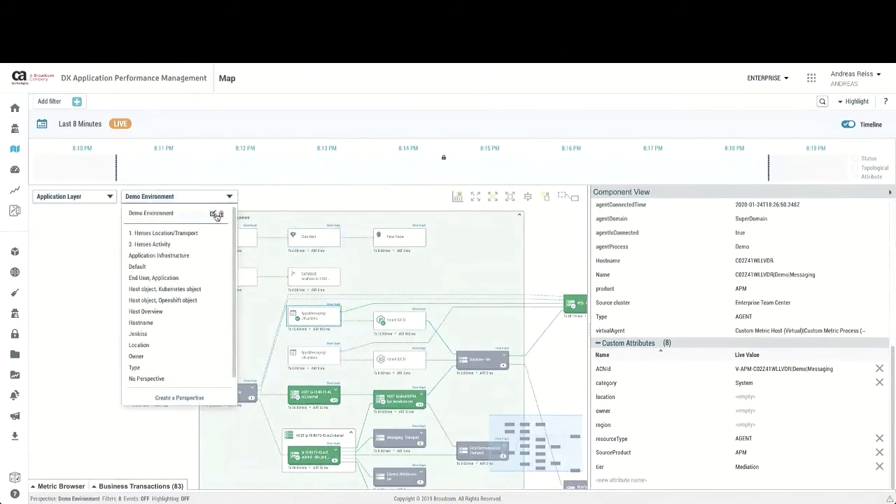
pyautogui.click(217, 215)
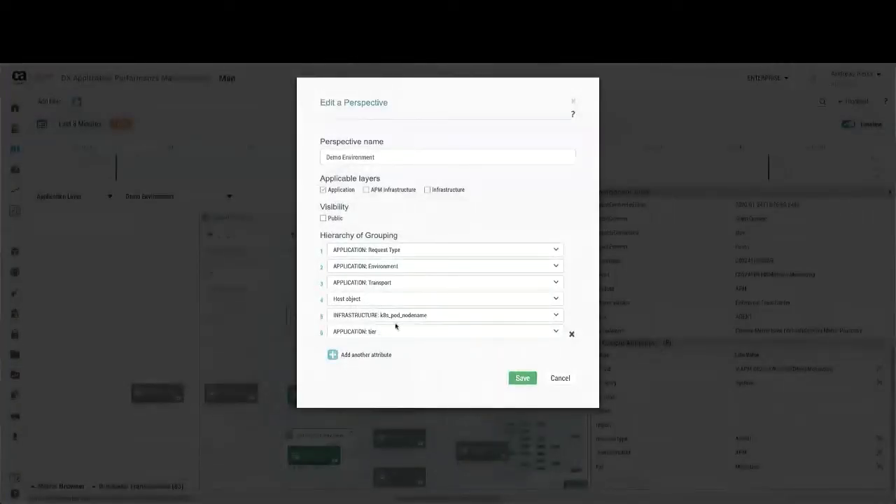
pyautogui.click(523, 379)
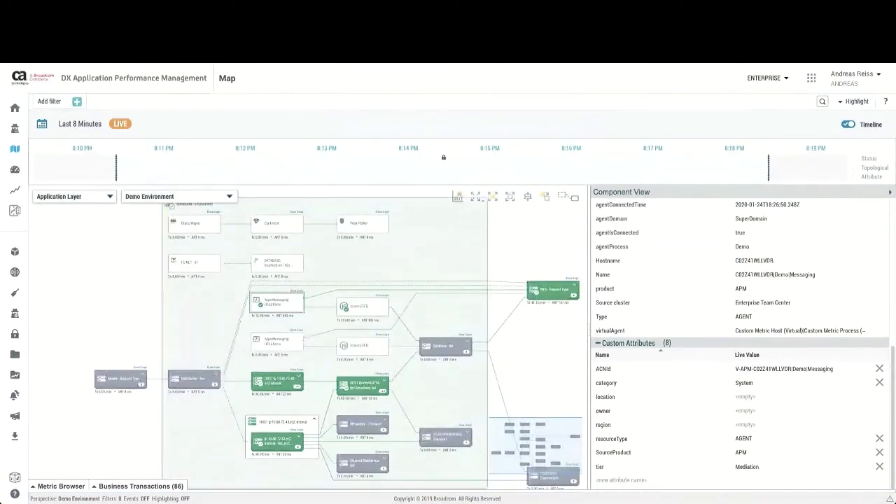
pyautogui.click(47, 47)
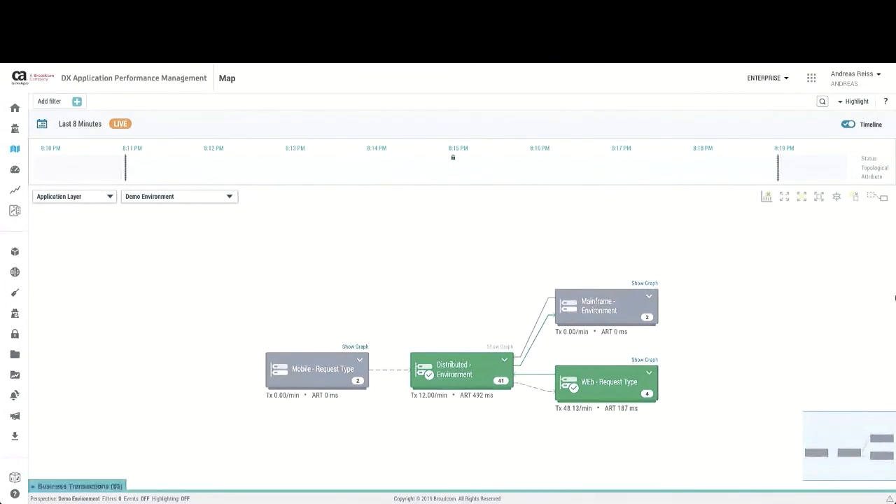
pyautogui.click(504, 363)
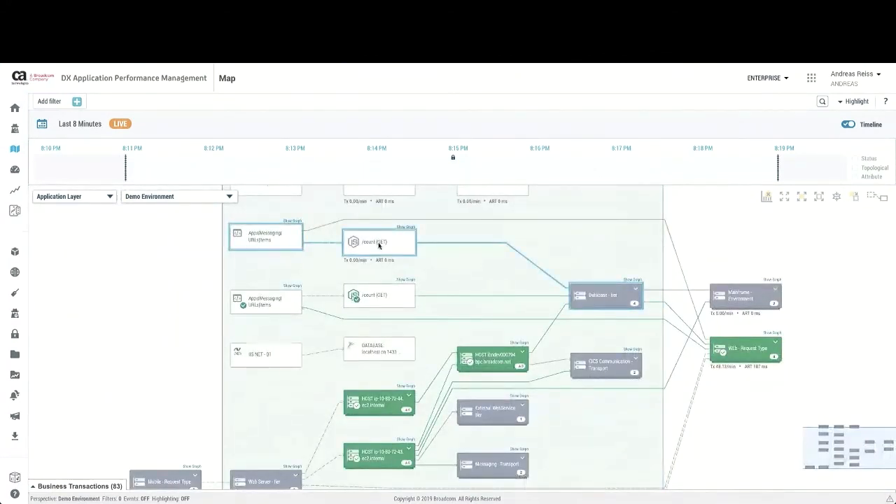
# Set the tier attribute on the inactive /count (GET) Express.js component itself to Mediation
pyautogui.click(379, 246)
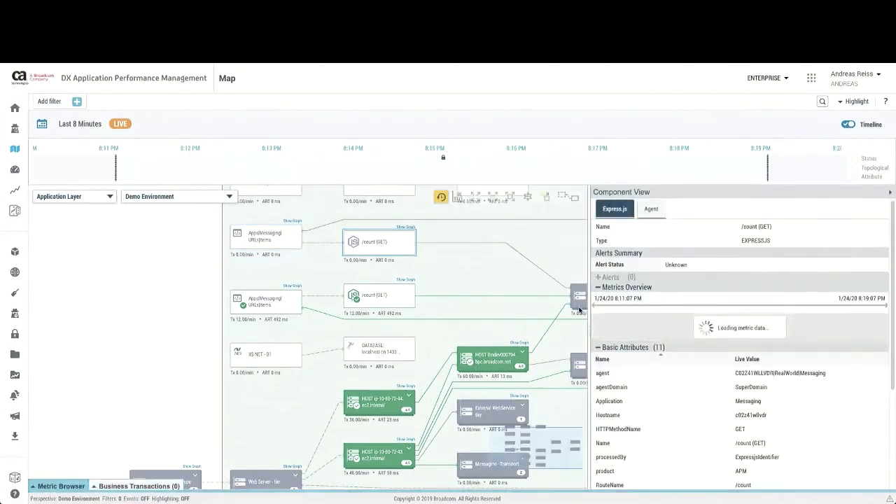
pyautogui.scroll(-3, 662, 368)
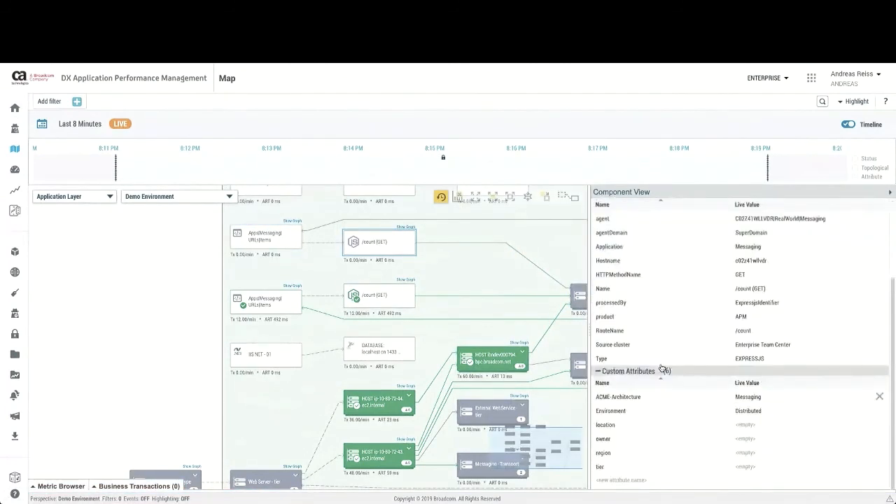
pyautogui.click(753, 467)
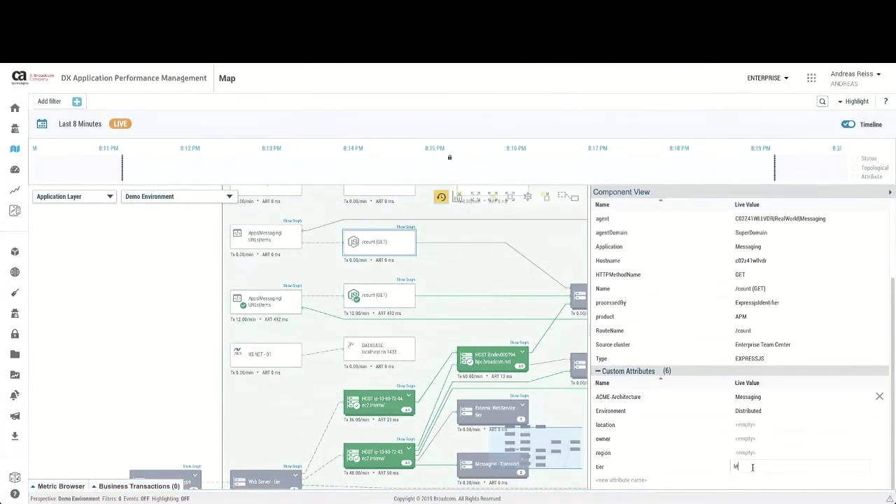
pyautogui.press('Return')
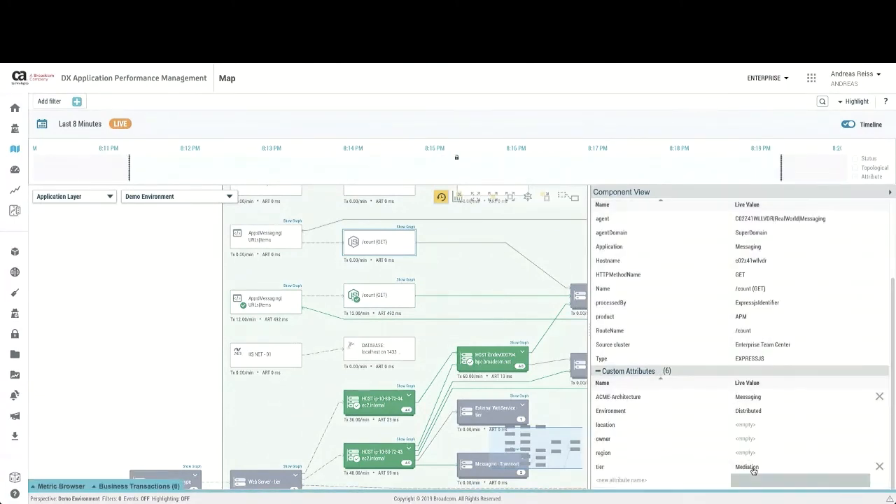
# Check the agent custom attributes of the inactive Apps|Messaging|URLs|Items front-end and refresh the map to regroup the components
pyautogui.click(277, 240)
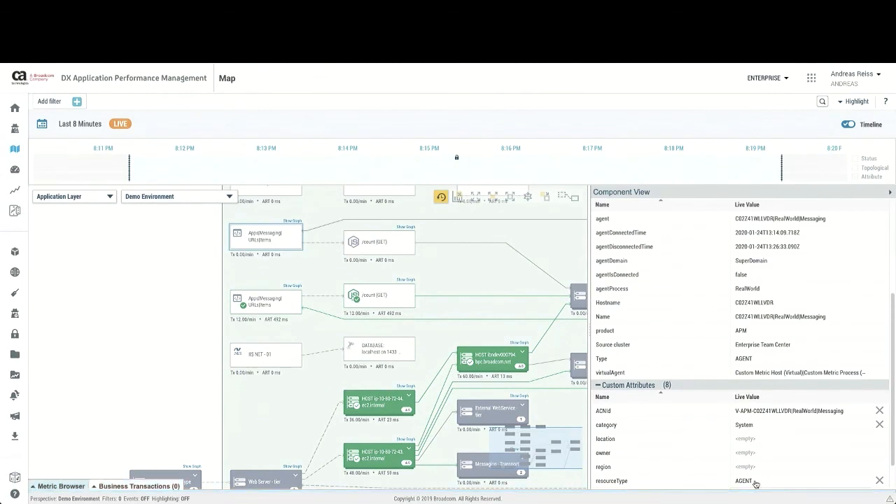
pyautogui.scroll(-1, 748, 445)
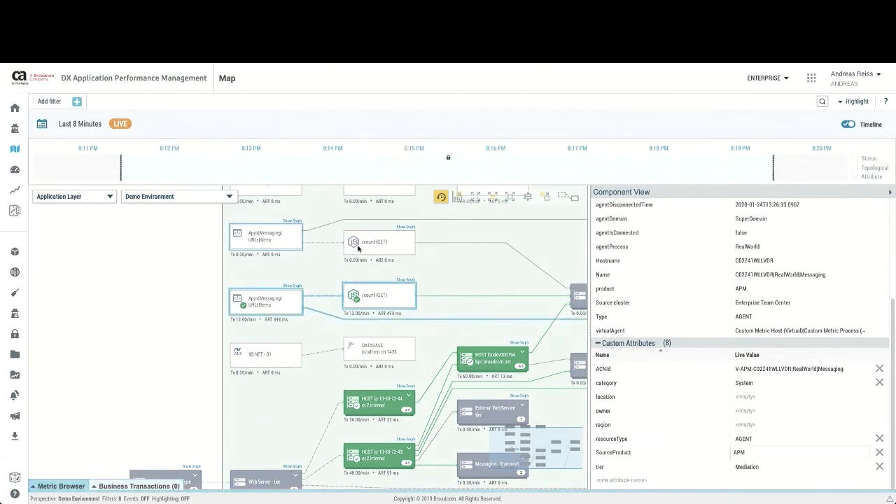
pyautogui.click(441, 198)
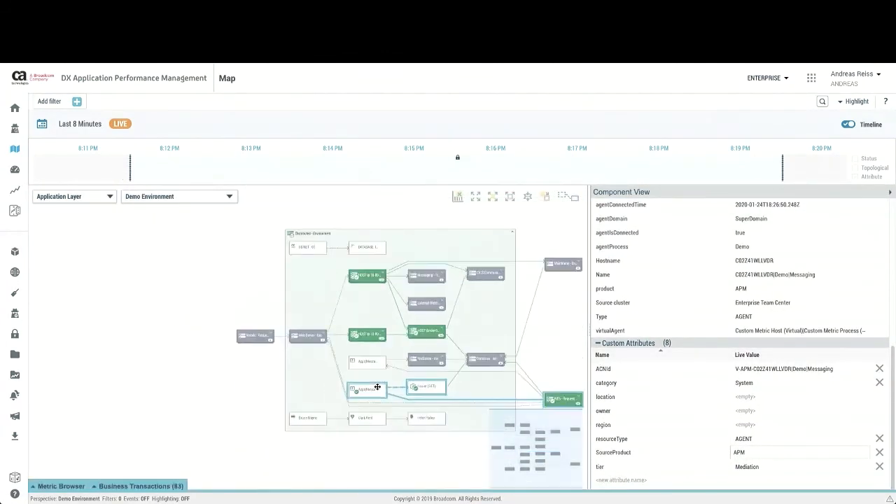
# Resubmit Mediation as the tier attribute on the RealWorld|Messaging agent of the inactive Apps|Messaging|URLs|Items front-end
pyautogui.scroll(3, 378, 386)
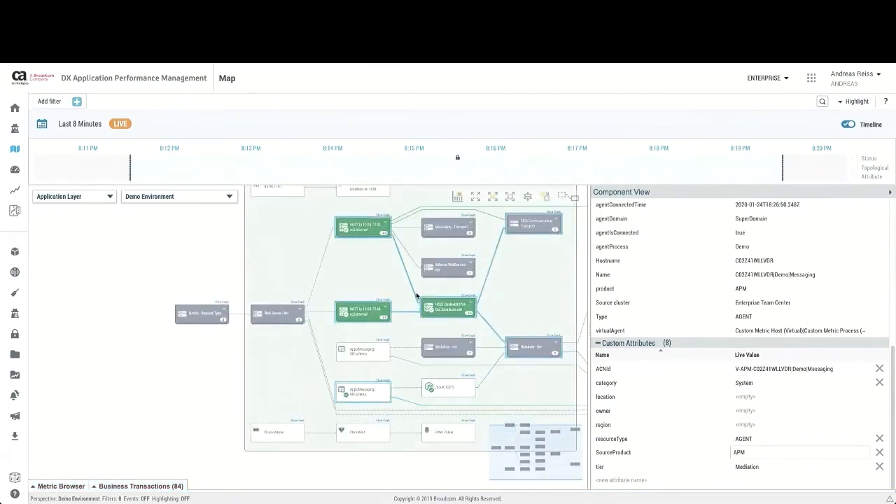
pyautogui.click(366, 346)
pyautogui.scroll(-1, 779, 447)
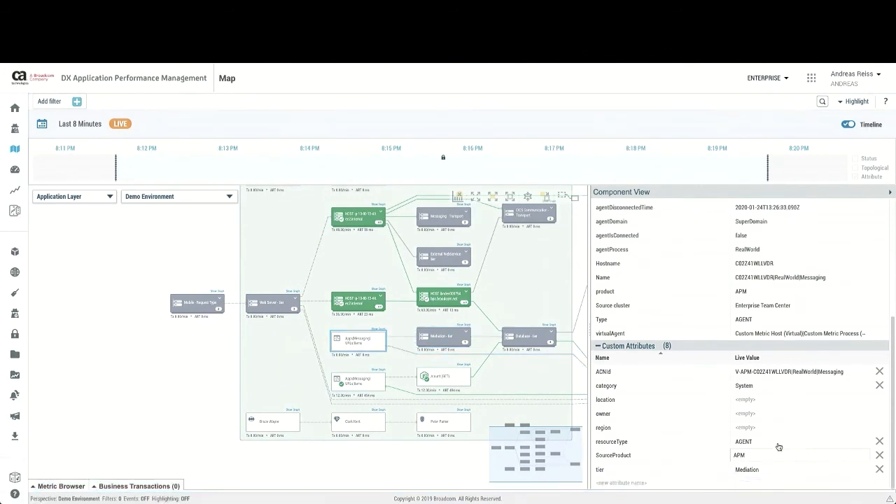
pyautogui.click(780, 466)
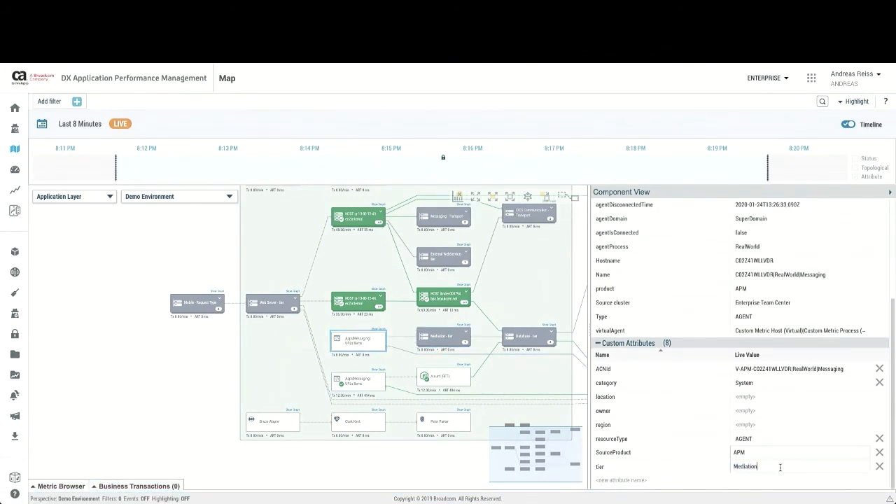
pyautogui.press('Return')
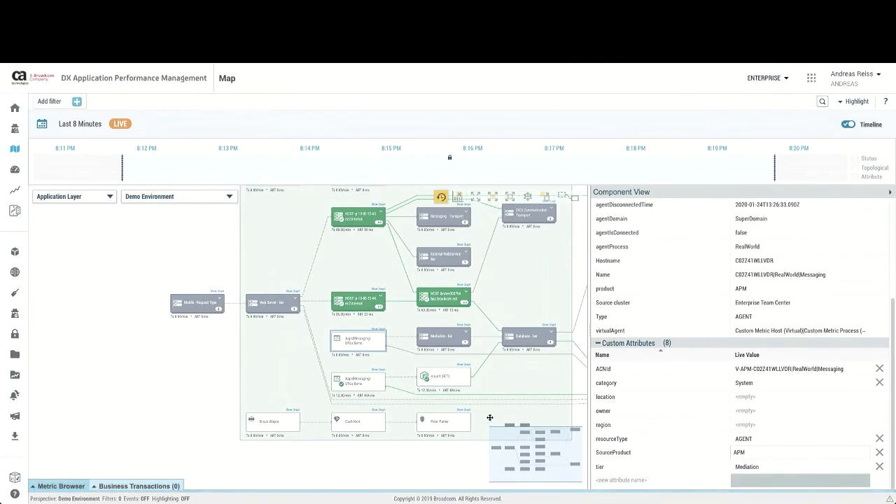
# Resubmit Mediation as the tier attribute on the Demo|Messaging agent of the active Apps|Messaging|URLs|Items front-end
pyautogui.click(364, 380)
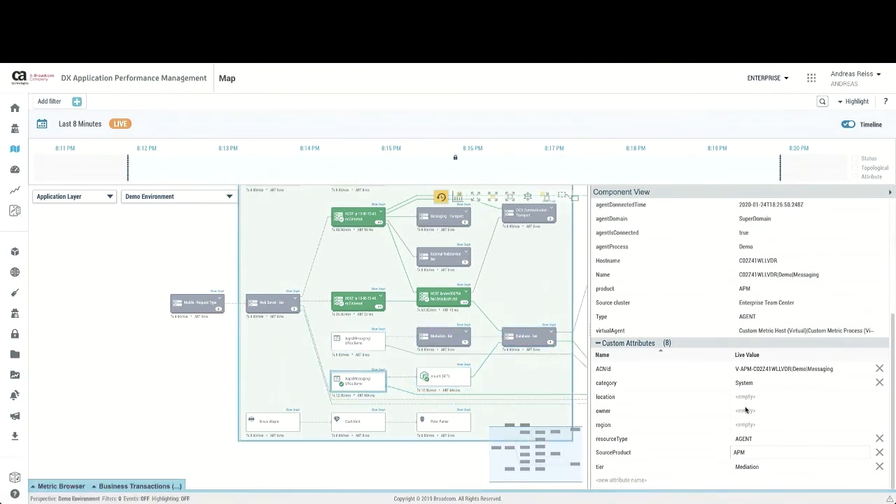
pyautogui.doubleClick(770, 467)
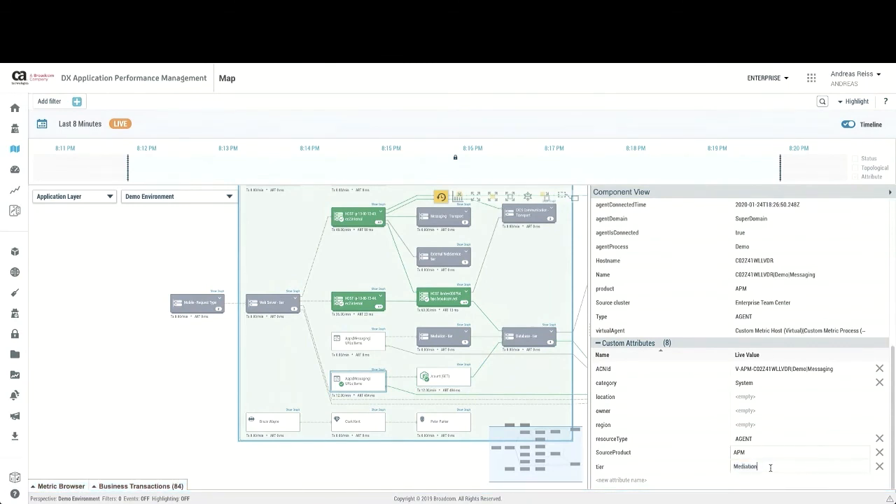
pyautogui.press('Return')
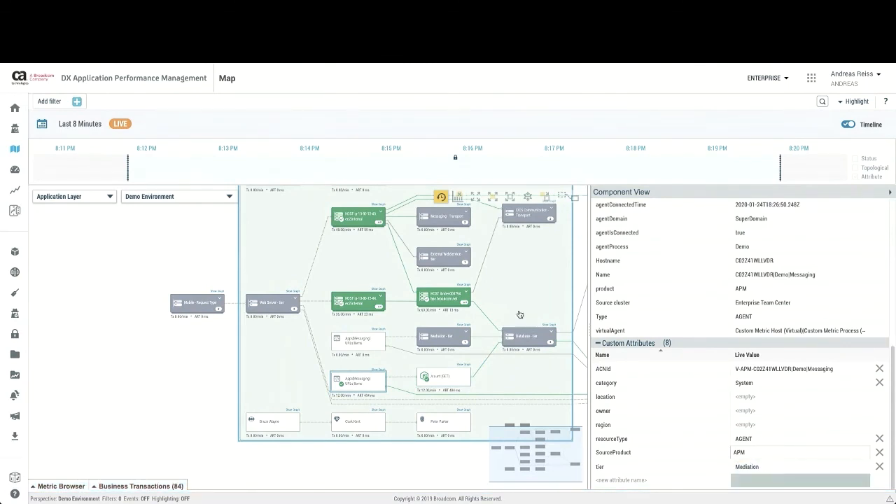
# Select the active /count (GET) component, and re-expand the Distributed environment group to examine its full topology
pyautogui.click(439, 384)
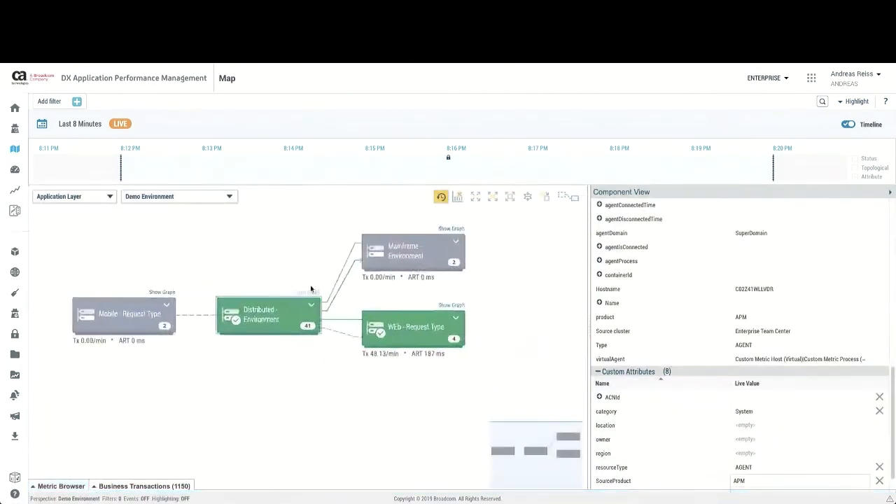
pyautogui.click(312, 308)
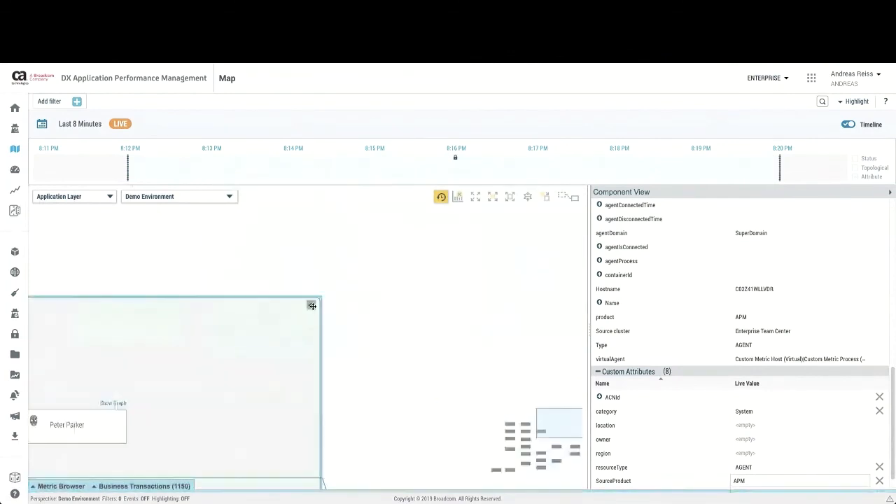
pyautogui.scroll(-5, 311, 337)
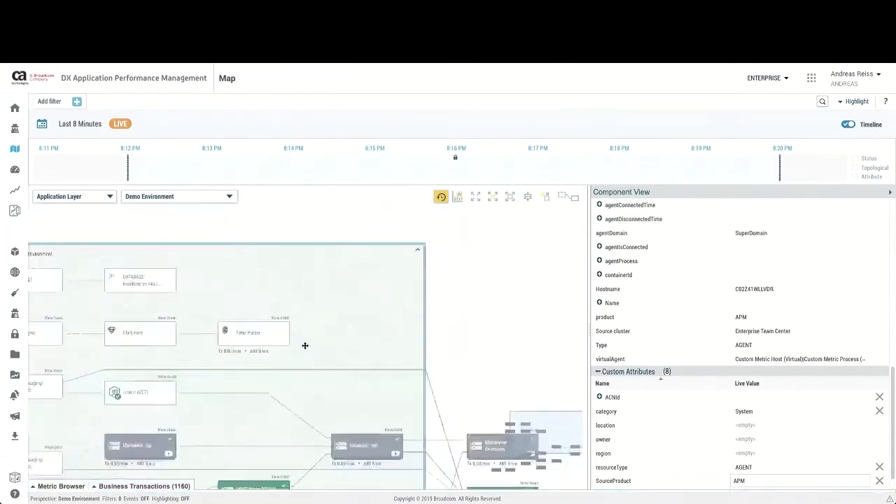
pyautogui.moveTo(279, 358); pyautogui.dragTo(366, 320)
pyautogui.scroll(5, 366, 317)
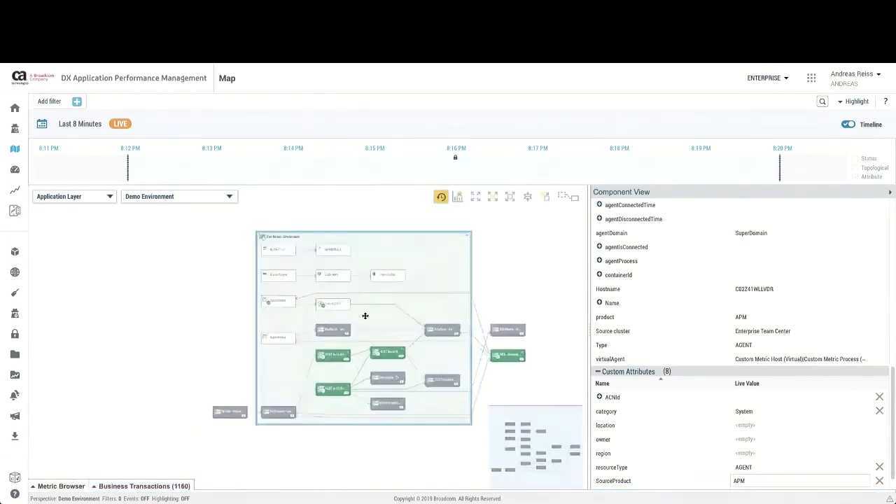
pyautogui.scroll(-2, 360, 327)
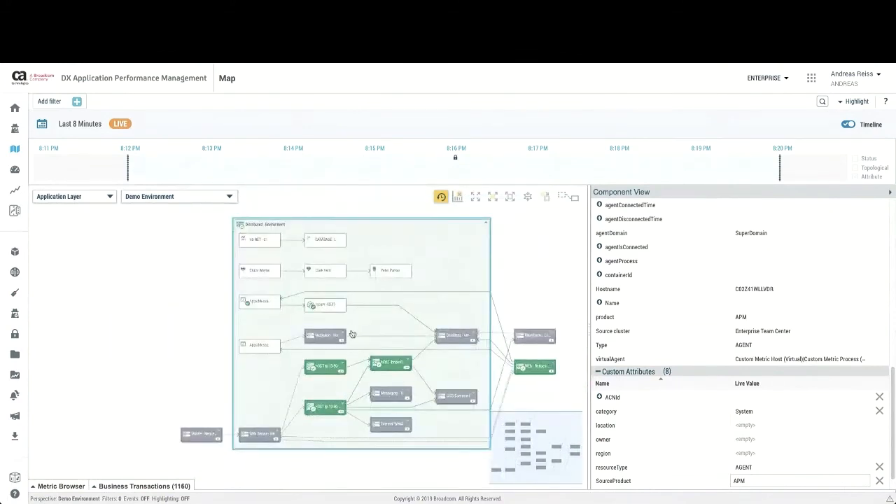
pyautogui.moveTo(352, 335); pyautogui.dragTo(345, 310)
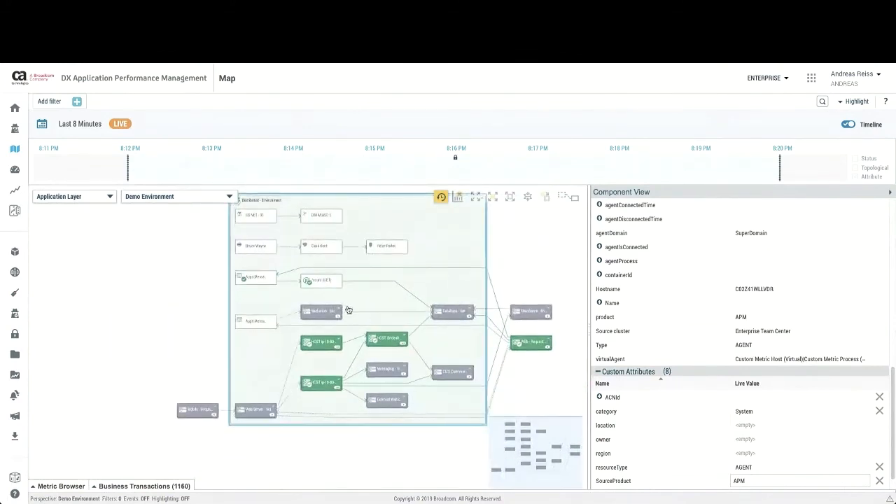
# Resubmit the Mediation tier on the inactive front-end's RealWorld|Messaging agent once more and refresh the map to regroup it
pyautogui.click(255, 324)
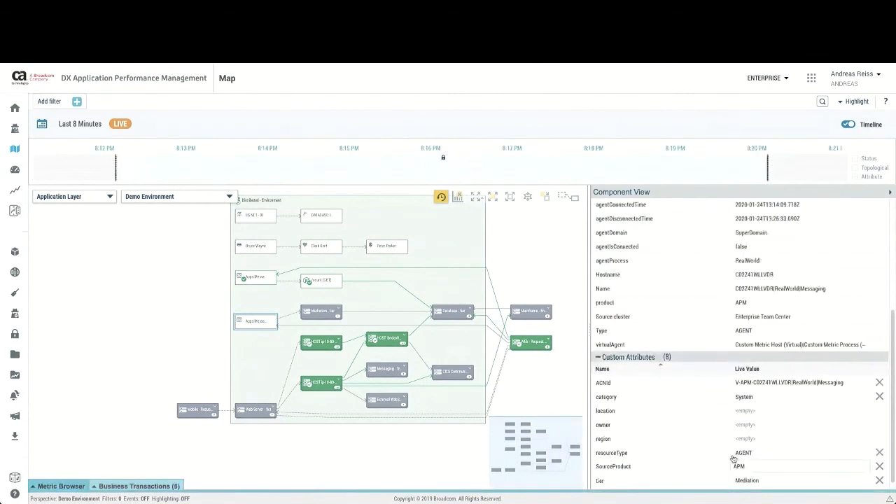
pyautogui.click(771, 482)
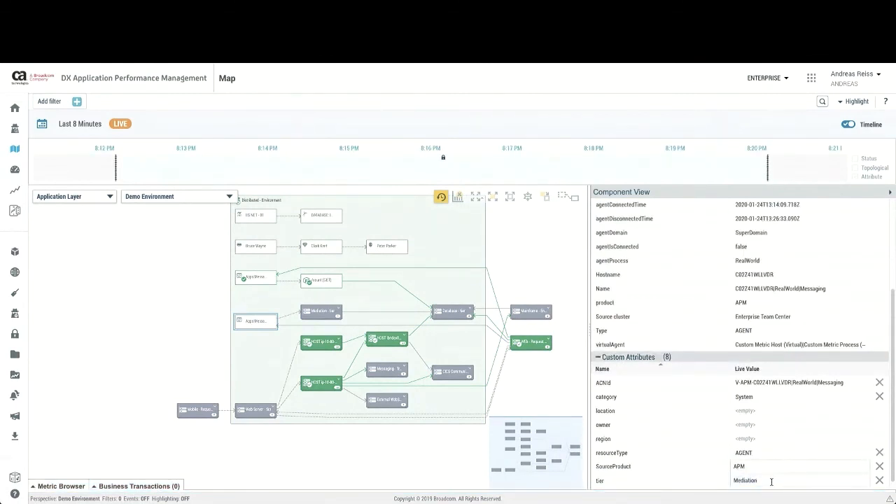
pyautogui.press('Return')
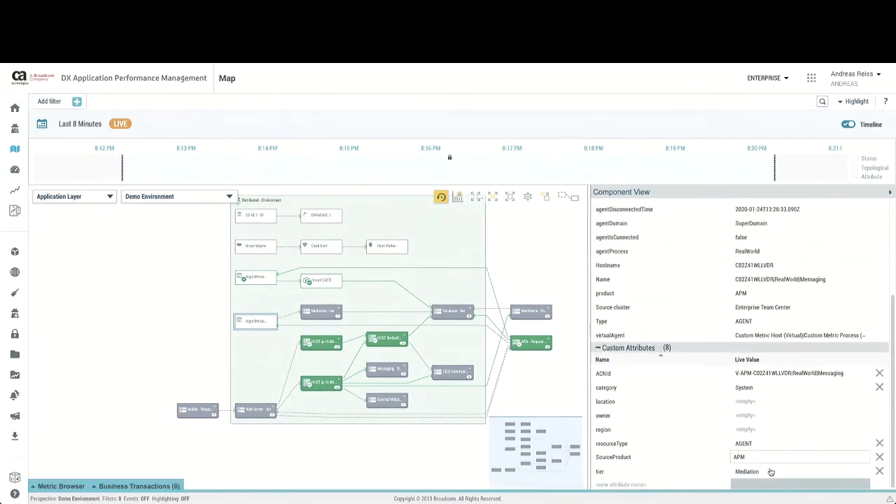
pyautogui.click(447, 194)
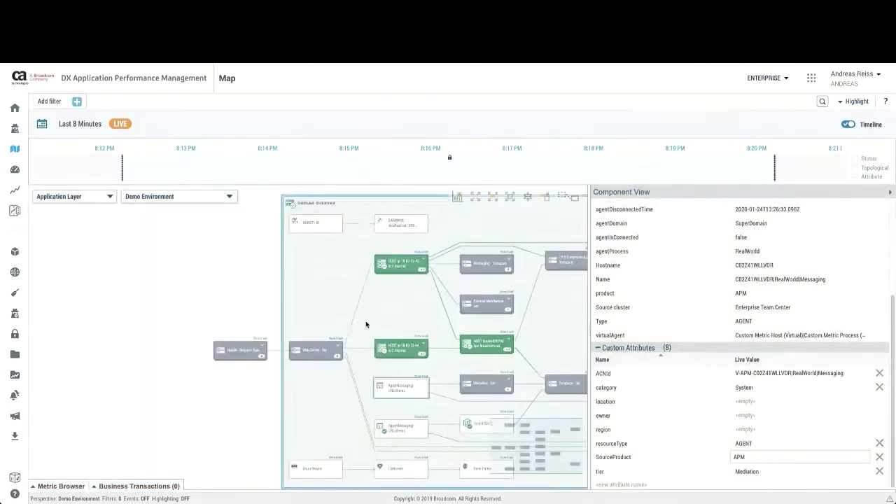
pyautogui.moveTo(366, 324); pyautogui.dragTo(297, 286)
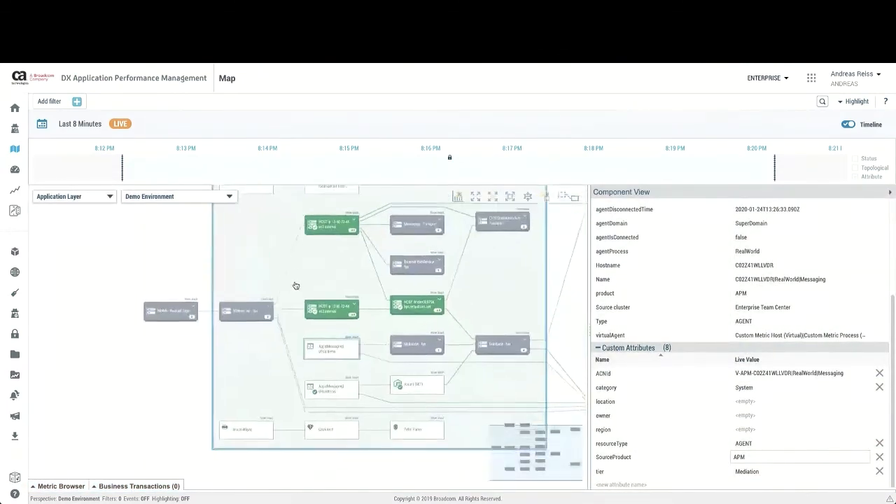
pyautogui.scroll(1, 373, 349)
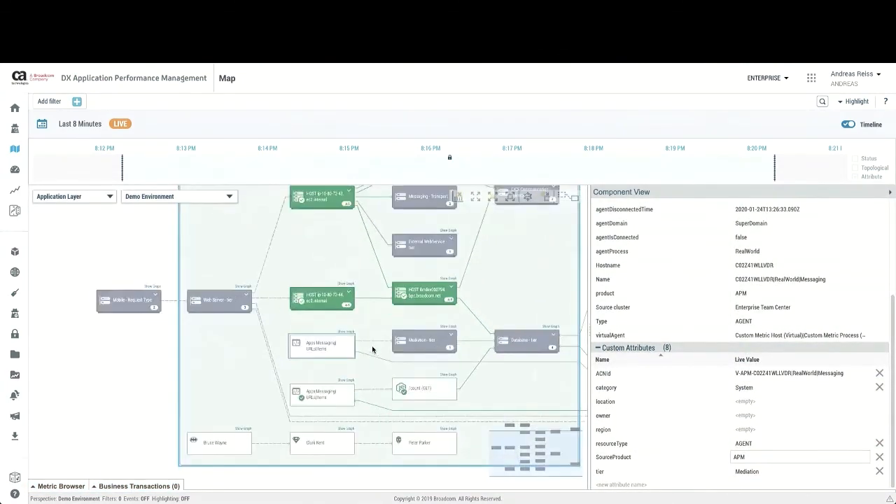
# Examine the regrouped topology in and around the Distributed environment, including its Messaging transport and host groups, and the IIS NET - 01 component's attributes
pyautogui.scroll(-1, 372, 348)
pyautogui.moveTo(491, 319); pyautogui.dragTo(381, 341)
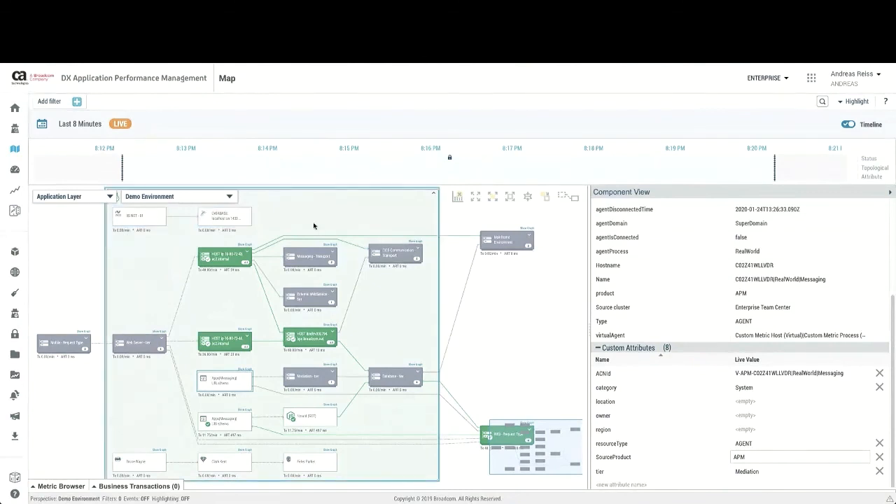
pyautogui.scroll(-3, 287, 263)
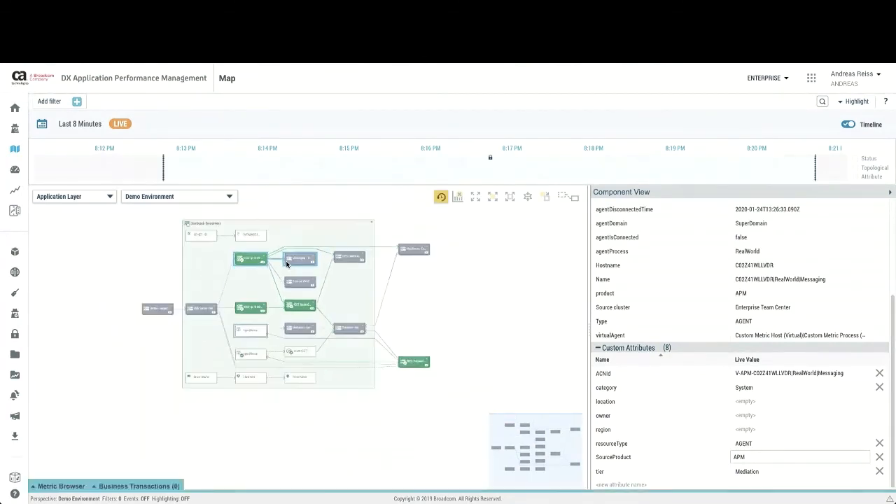
pyautogui.scroll(5, 281, 254)
pyautogui.scroll(2, 284, 247)
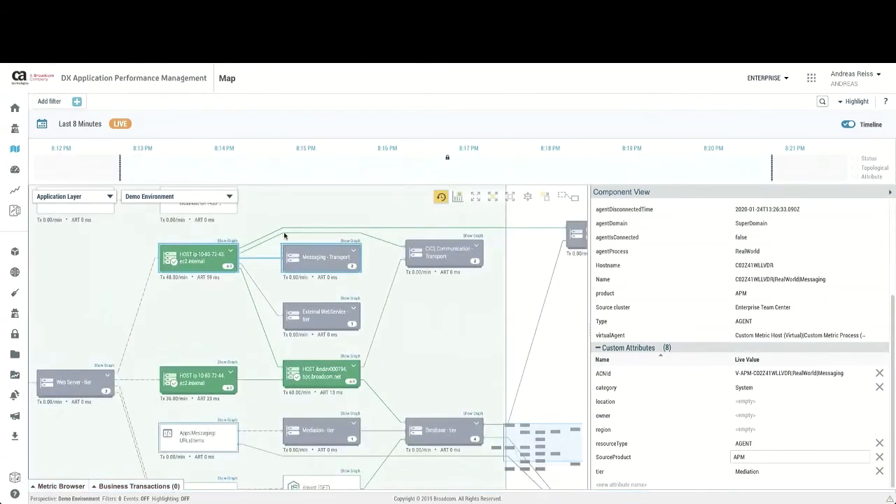
pyautogui.click(442, 198)
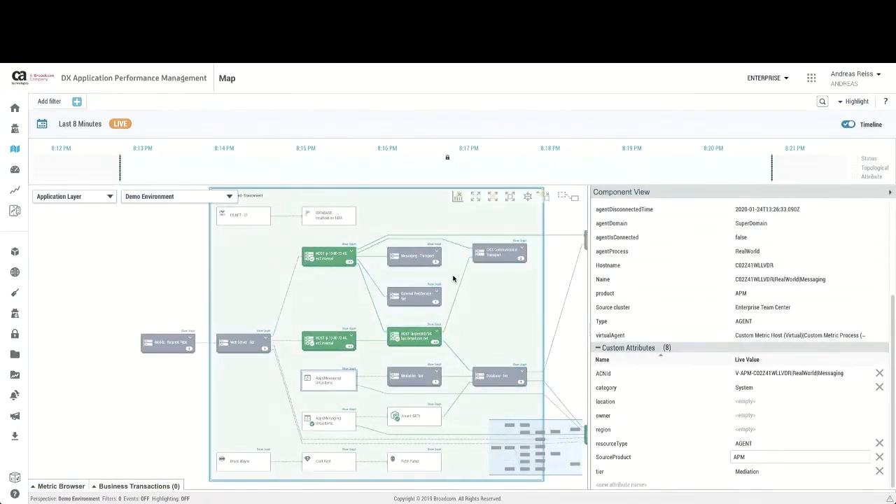
pyautogui.scroll(3, 414, 258)
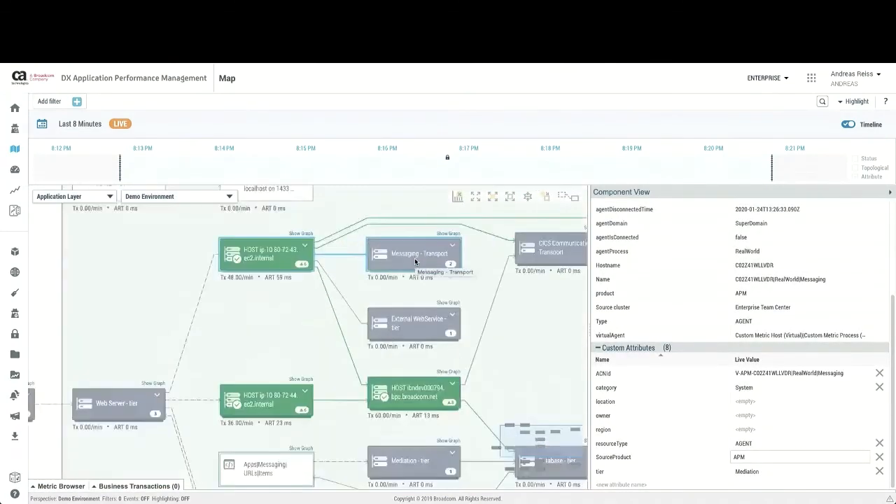
pyautogui.scroll(-3, 427, 313)
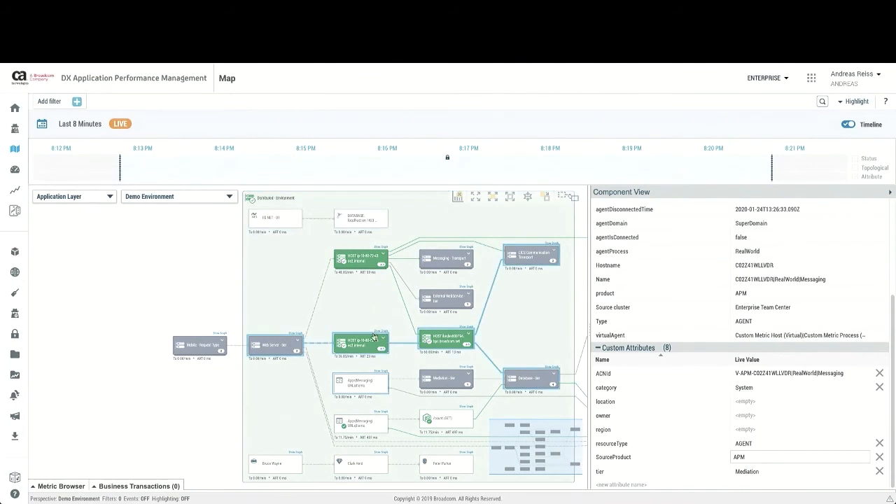
pyautogui.moveTo(372, 334); pyautogui.dragTo(247, 313)
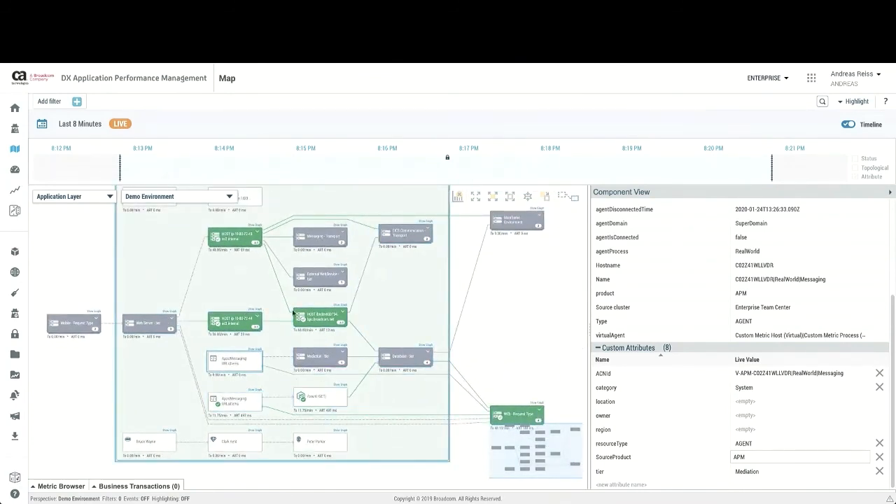
pyautogui.moveTo(179, 258); pyautogui.dragTo(186, 279)
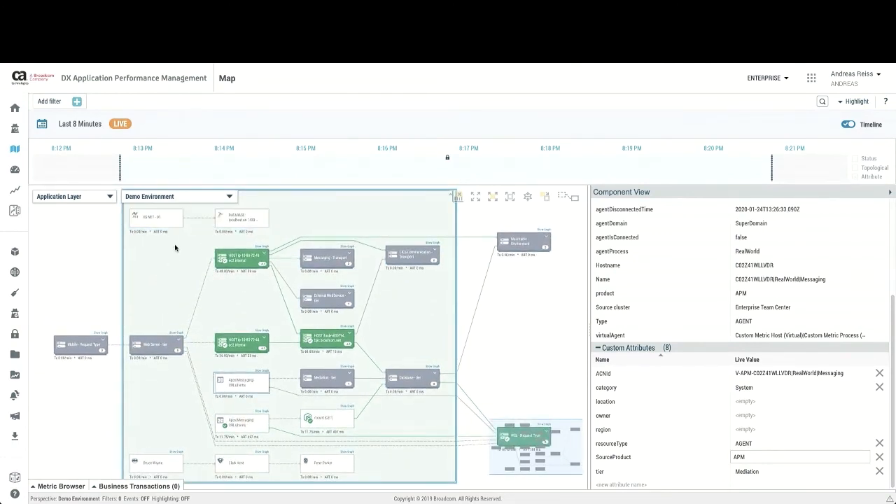
pyautogui.scroll(1, 175, 247)
pyautogui.scroll(-2, 175, 247)
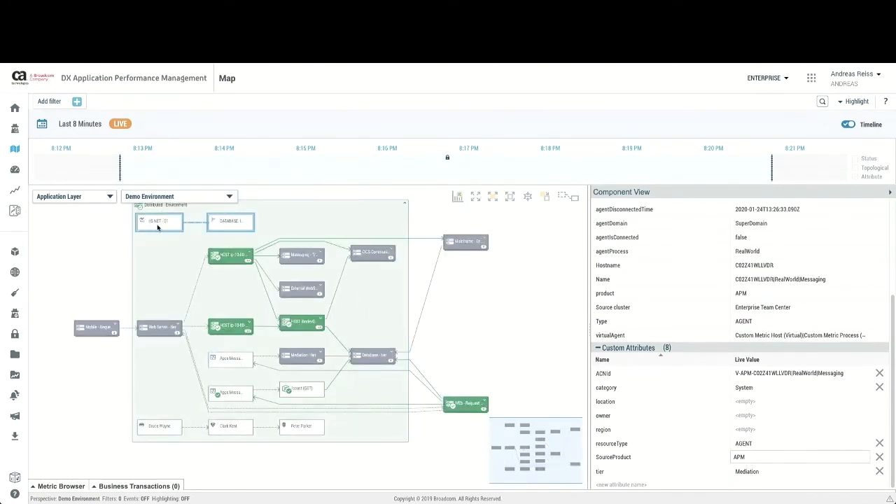
pyautogui.click(158, 224)
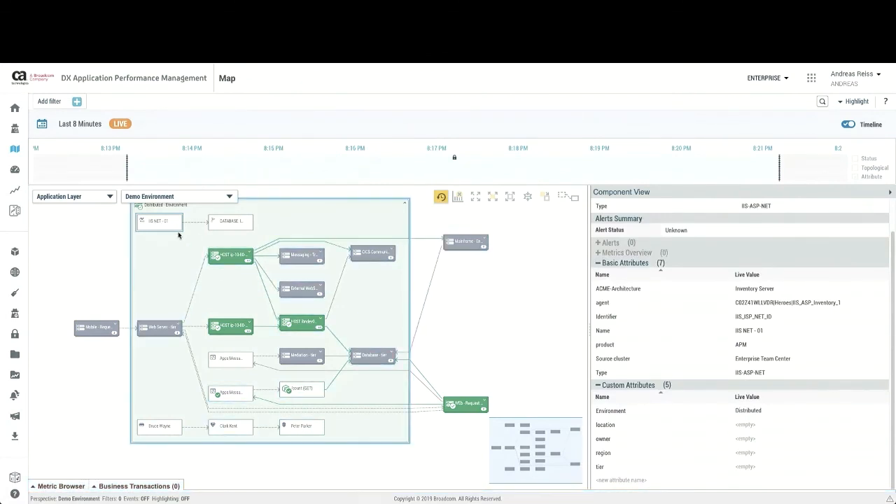
# Add a custom attribute named Magic with the value Glue to the Spiderman component at the end of the Heroes chain
pyautogui.click(312, 434)
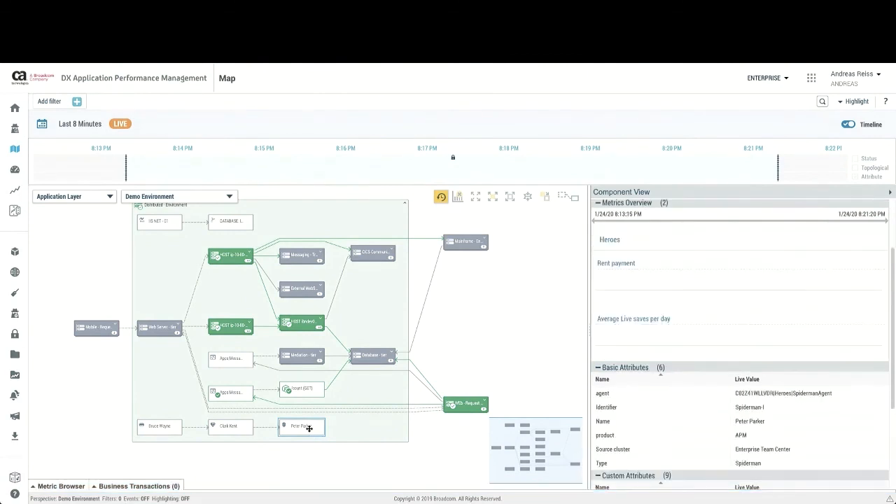
pyautogui.scroll(-3, 764, 381)
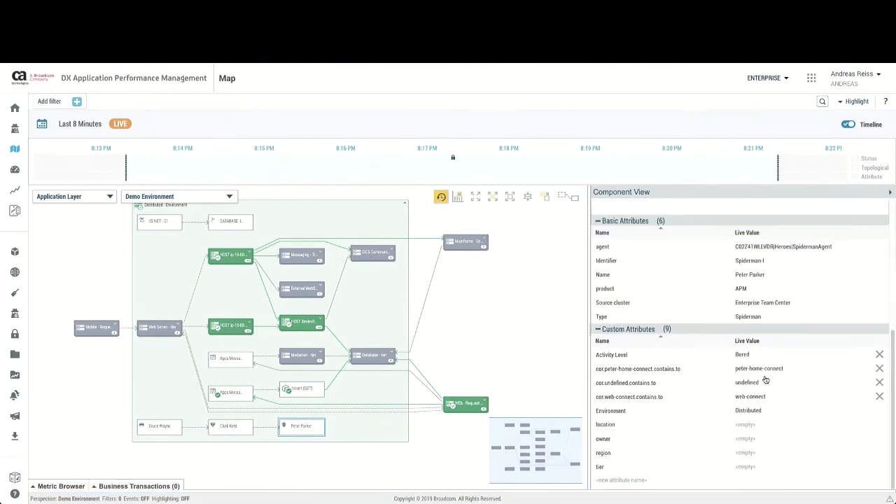
pyautogui.click(647, 483)
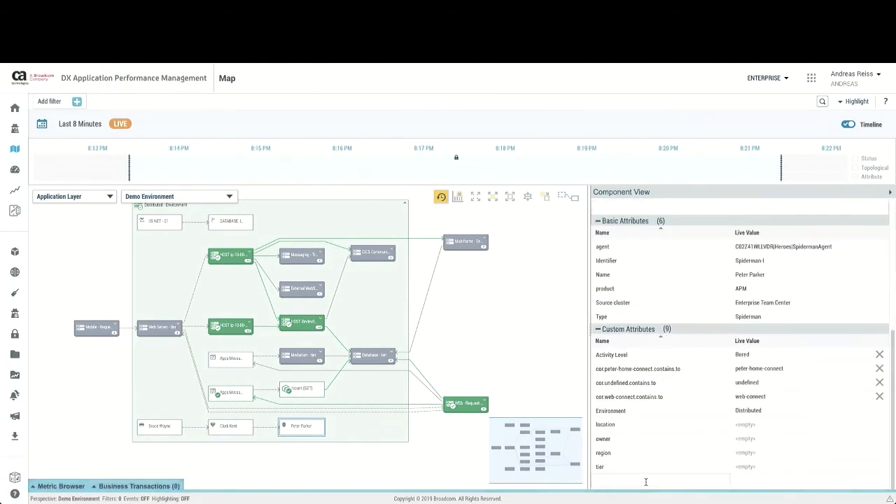
pyautogui.write('Magic')
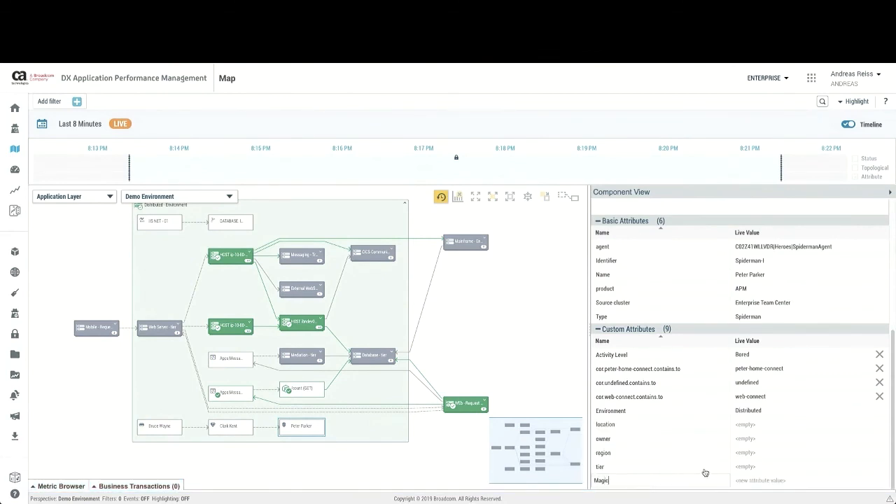
pyautogui.click(739, 480)
pyautogui.press('Return')
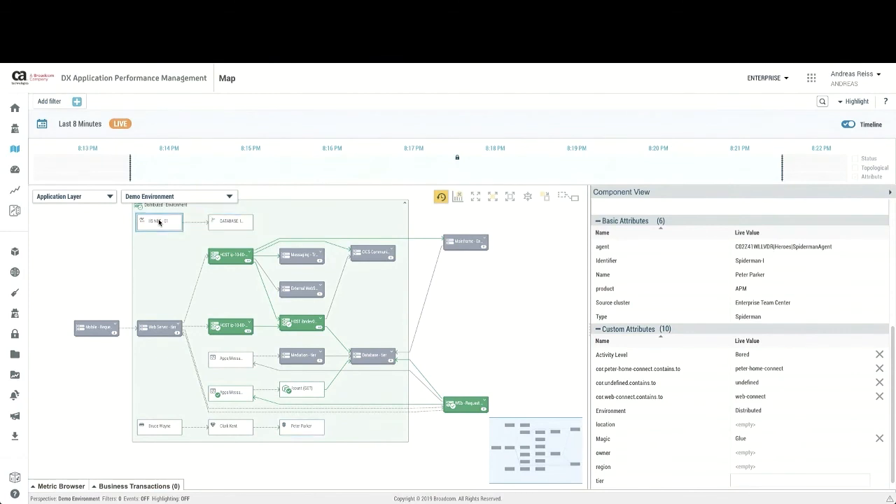
# Add the custom attribute Magic with the value Glue to the IIS NET - 01 component, deselect it and refresh the map
pyautogui.click(159, 223)
pyautogui.scroll(-2, 754, 410)
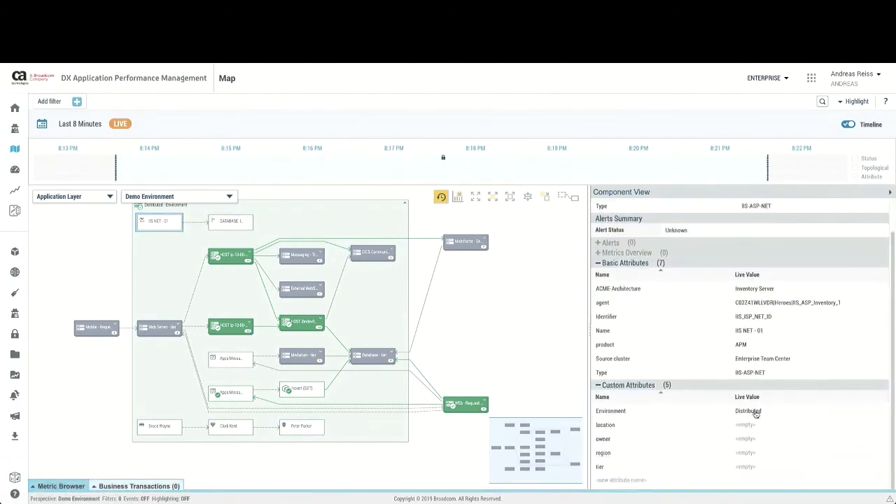
pyautogui.click(632, 481)
pyautogui.write('Magi')
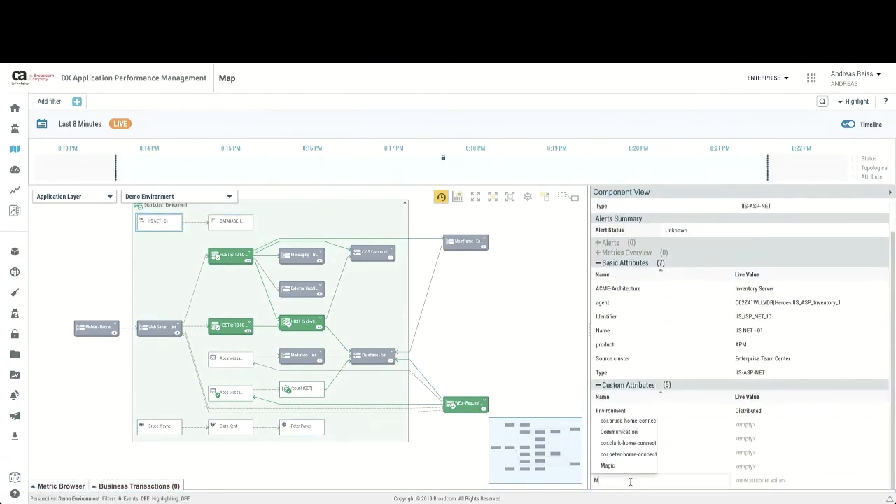
pyautogui.click(610, 466)
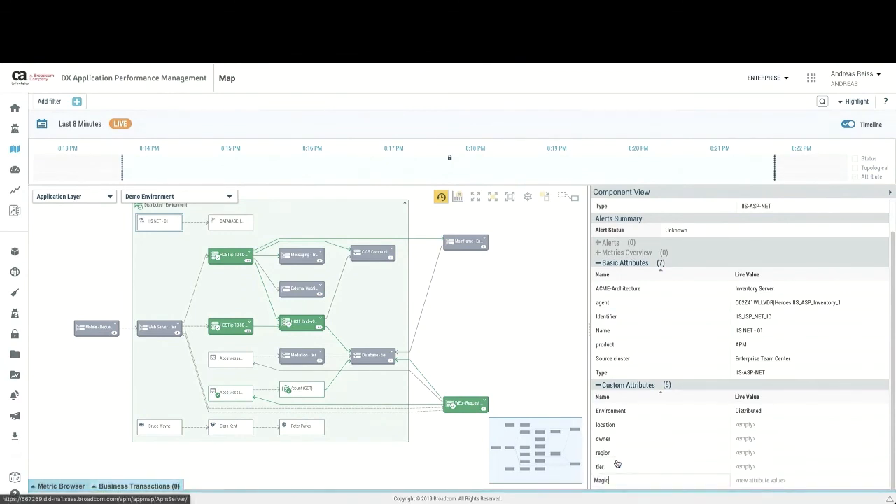
pyautogui.click(755, 480)
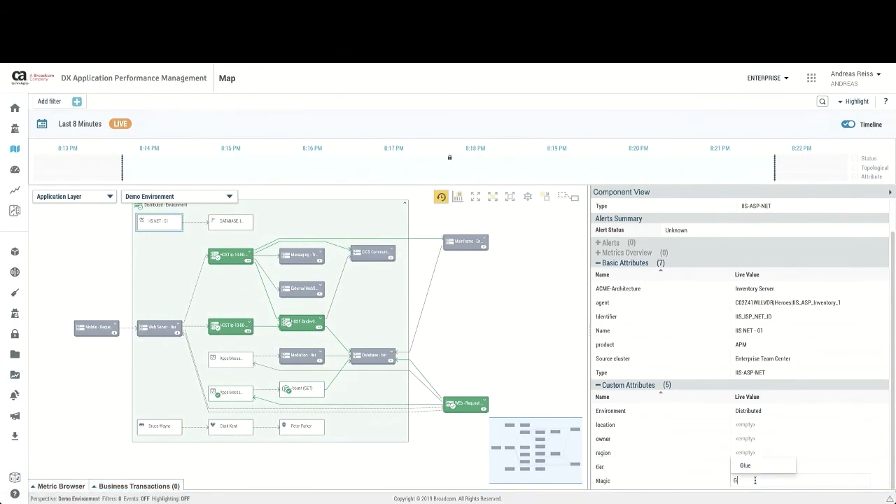
pyautogui.write('G')
pyautogui.click(748, 466)
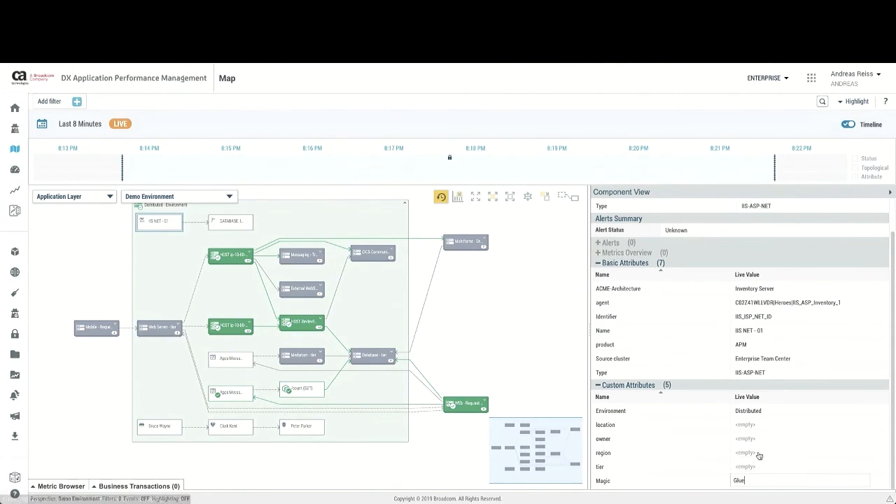
pyautogui.click(561, 372)
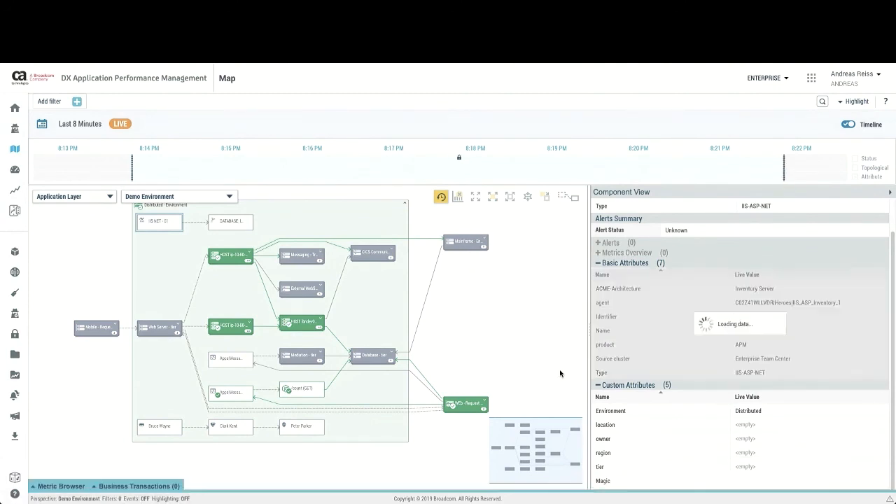
pyautogui.click(562, 359)
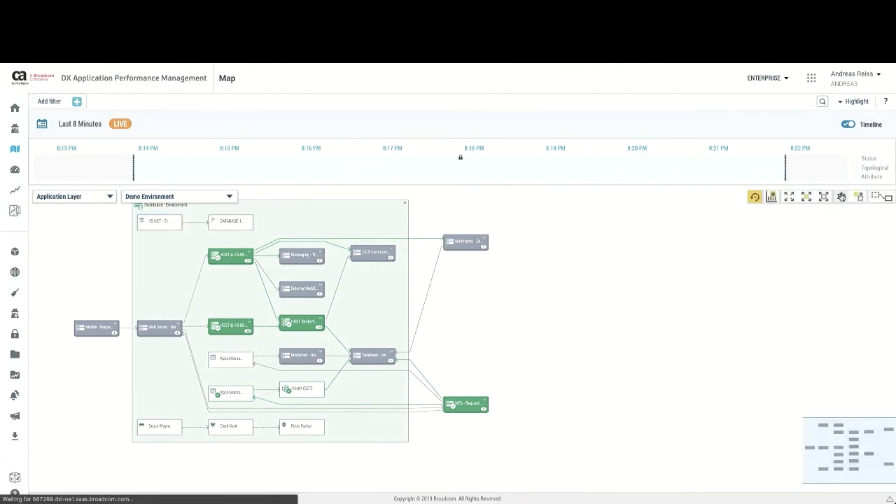
pyautogui.click(755, 196)
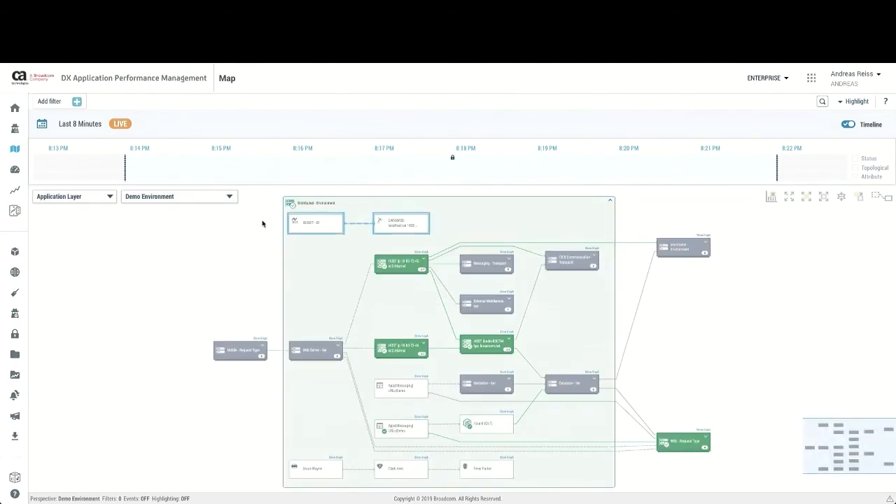
# Add APPLICATION: Magic as the seventh grouping level of the Demo Environment perspective and save it
pyautogui.click(183, 199)
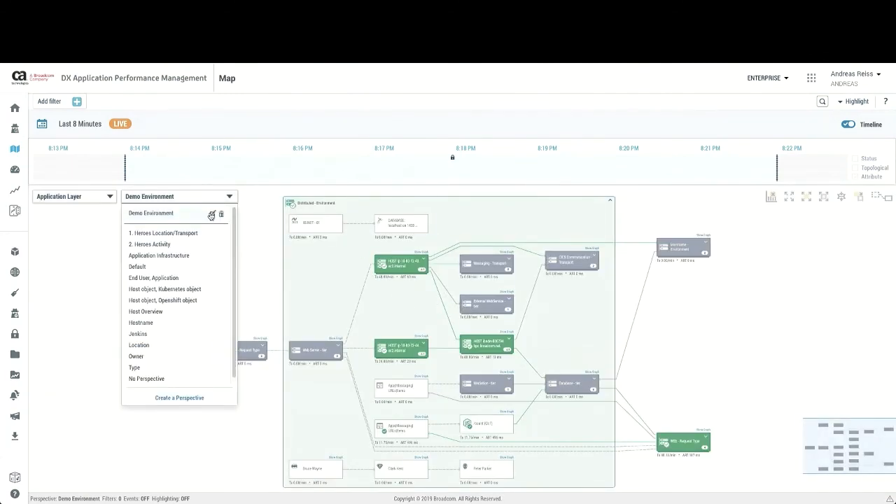
pyautogui.click(211, 214)
pyautogui.click(333, 356)
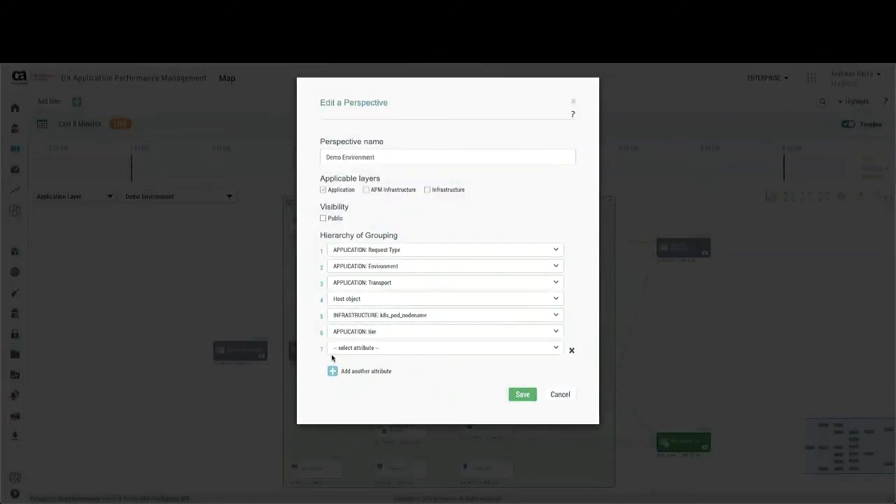
pyautogui.click(343, 350)
pyautogui.scroll(-10, 365, 399)
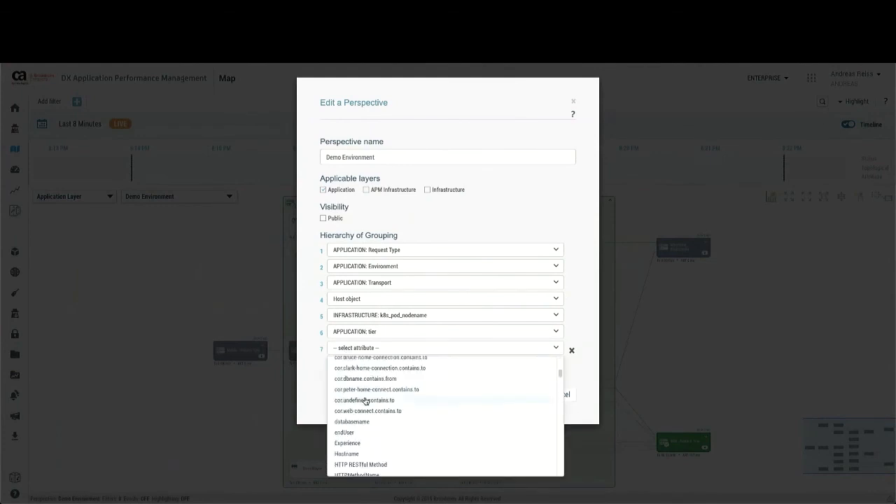
pyautogui.scroll(3, 366, 399)
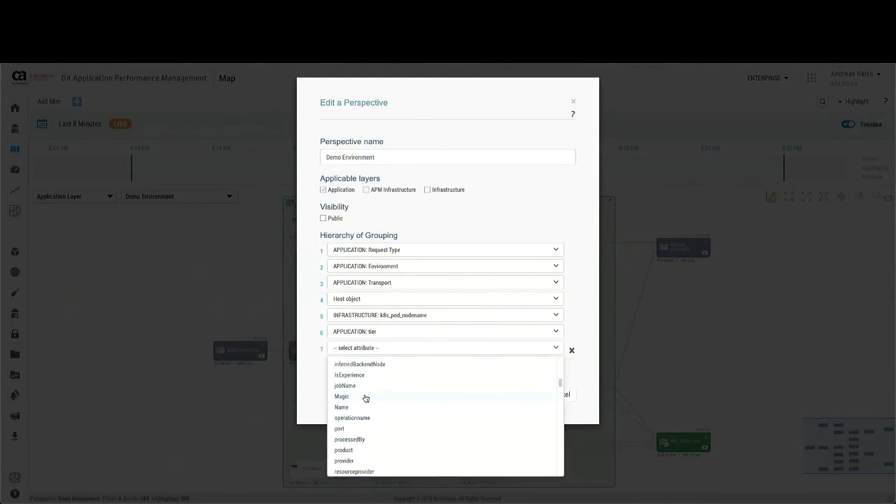
pyautogui.click(342, 396)
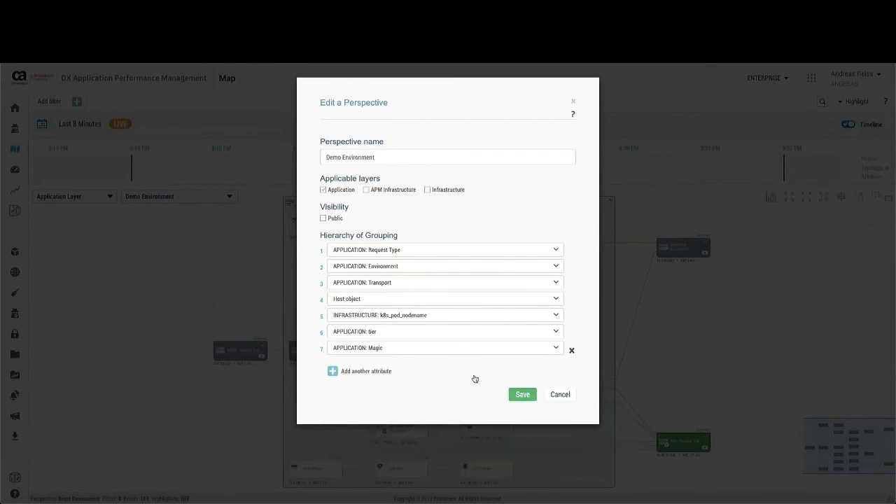
pyautogui.click(523, 394)
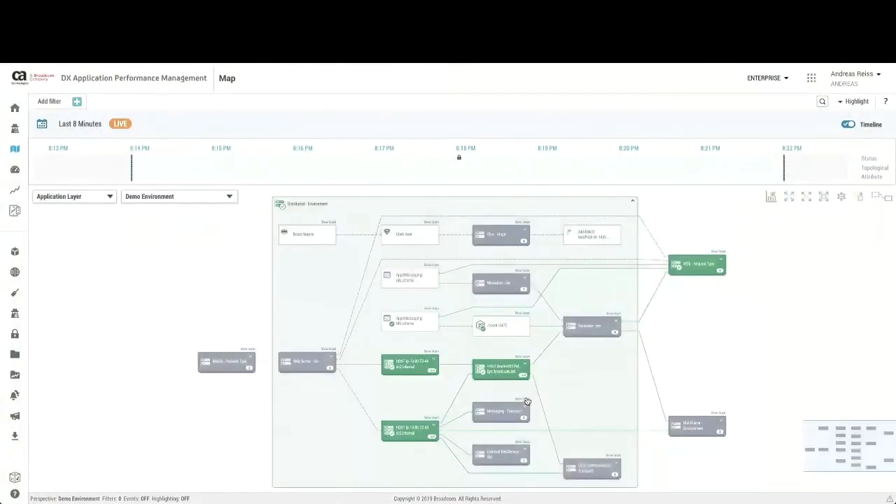
# Expand the Glue - Magic group in the Distributed environment to examine its members and connections, and collapse it again
pyautogui.moveTo(585, 409); pyautogui.dragTo(526, 417)
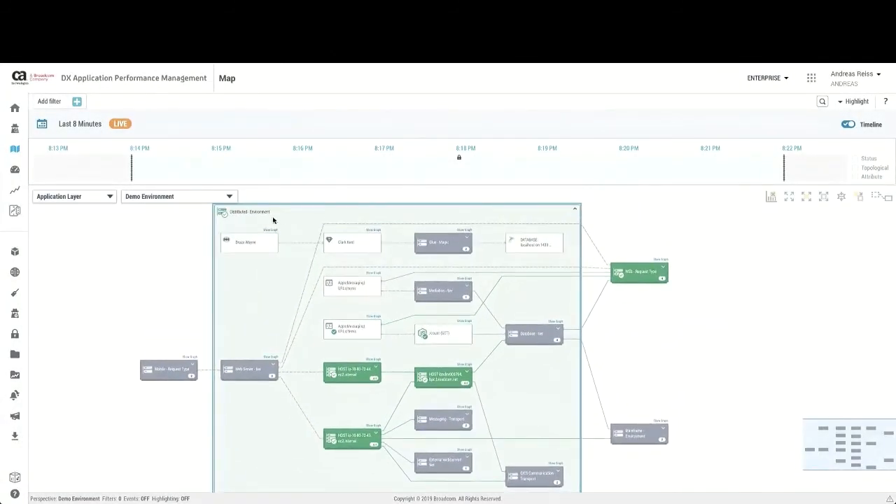
pyautogui.scroll(3, 309, 237)
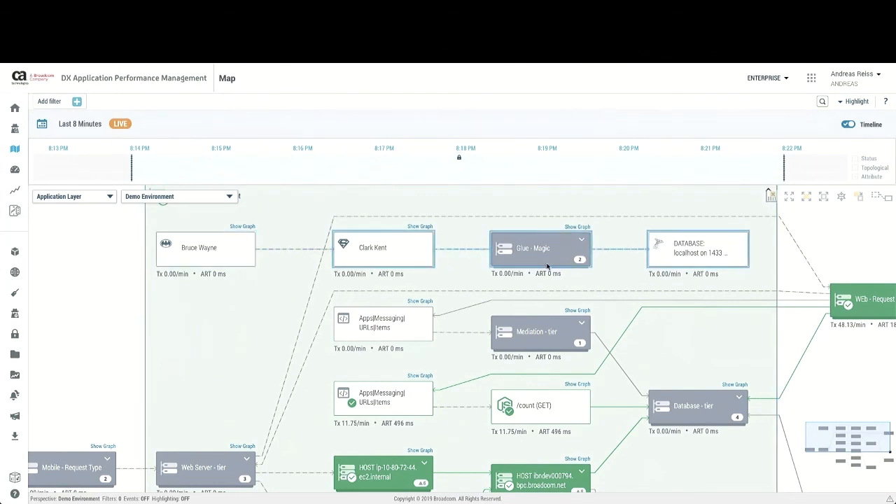
pyautogui.click(581, 242)
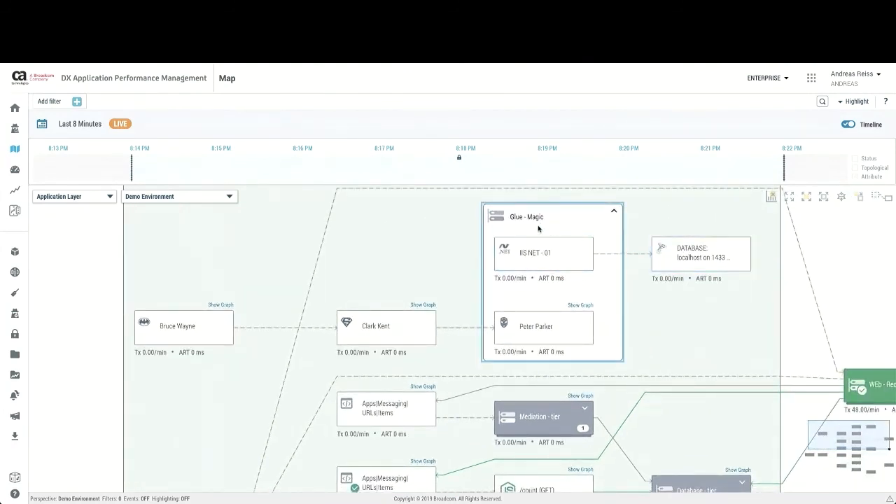
pyautogui.click(614, 213)
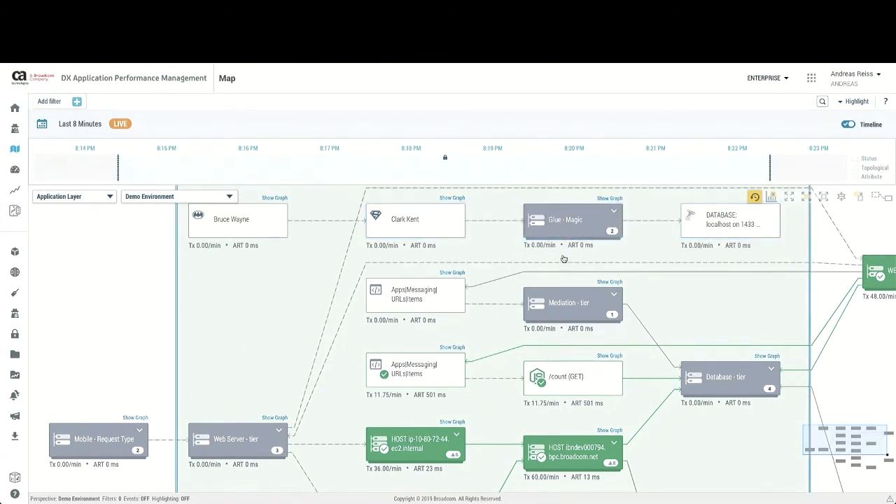
# Examine the Glue - Magic group's name, metrics and basic attributes in its component details, then narrow the details pane to widen the map
pyautogui.moveTo(565, 259); pyautogui.dragTo(448, 288)
pyautogui.click(441, 253)
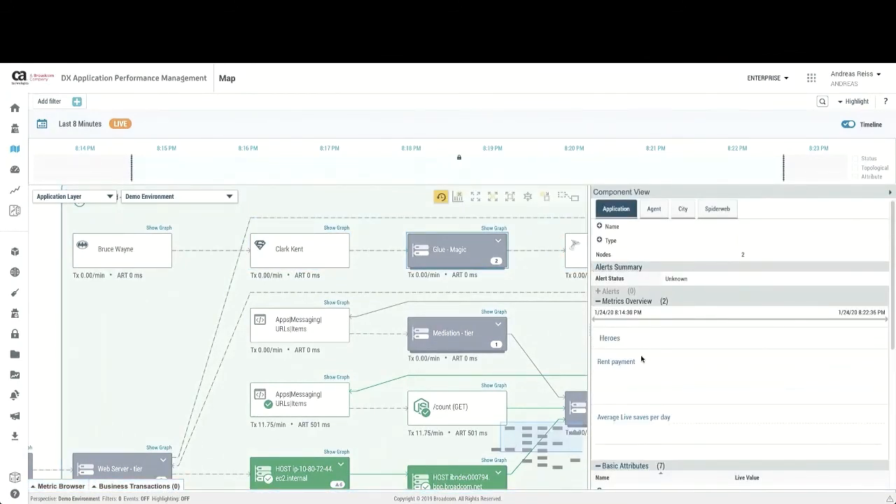
pyautogui.scroll(-1, 642, 360)
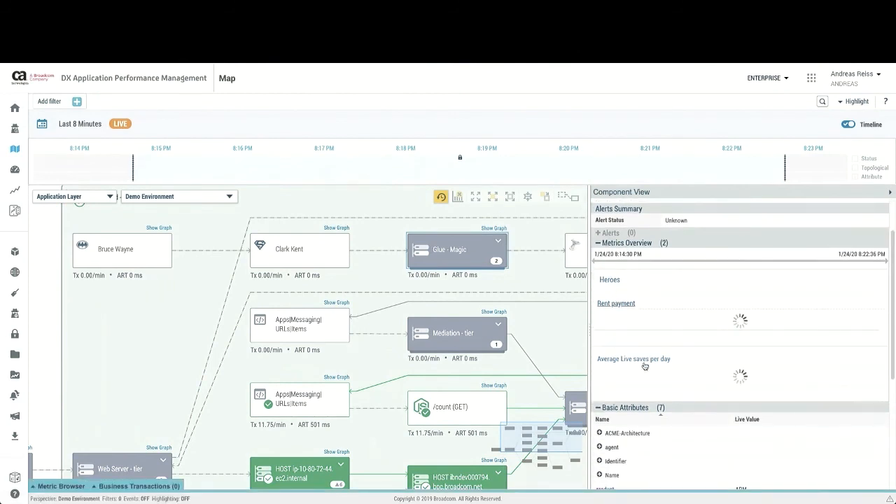
pyautogui.scroll(1, 643, 260)
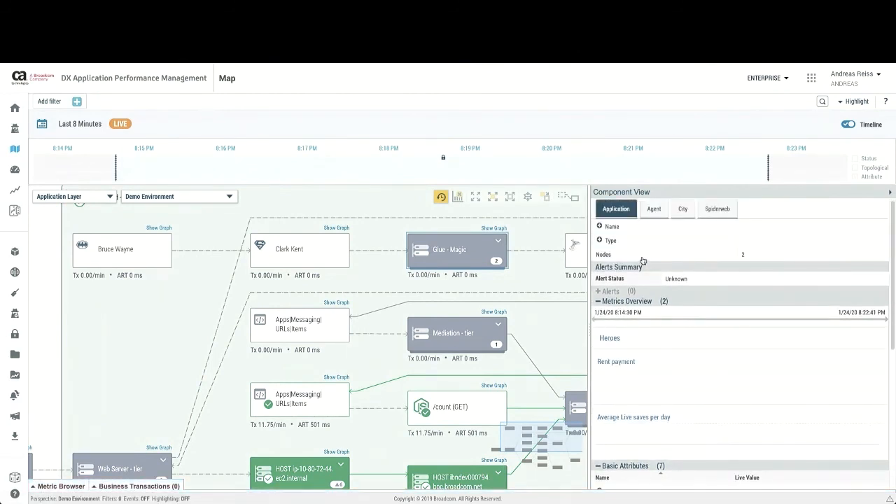
pyautogui.click(606, 227)
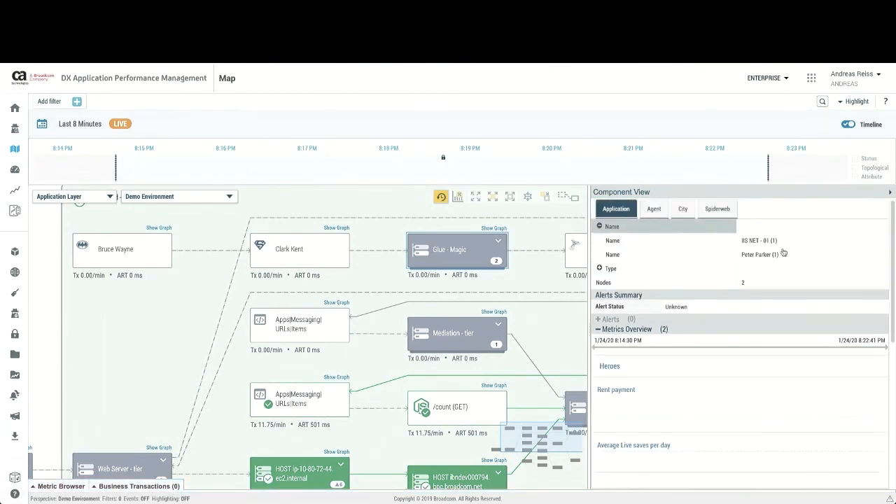
pyautogui.scroll(-3, 743, 262)
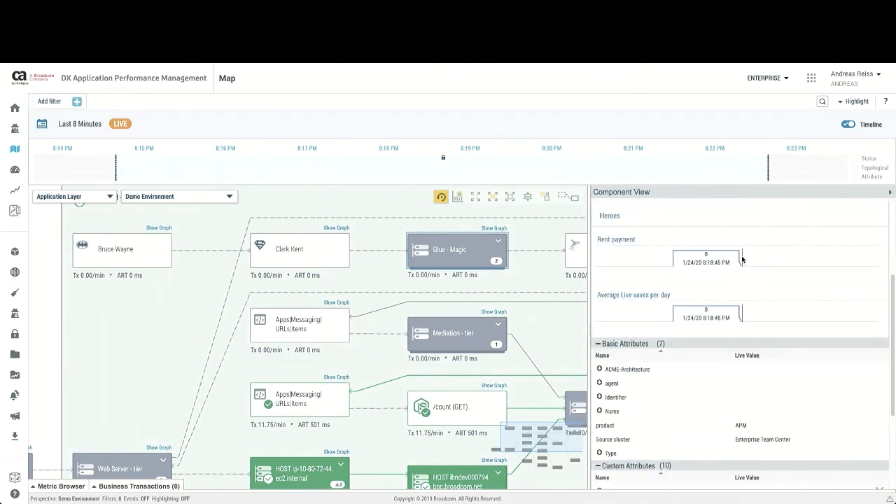
pyautogui.scroll(2, 743, 259)
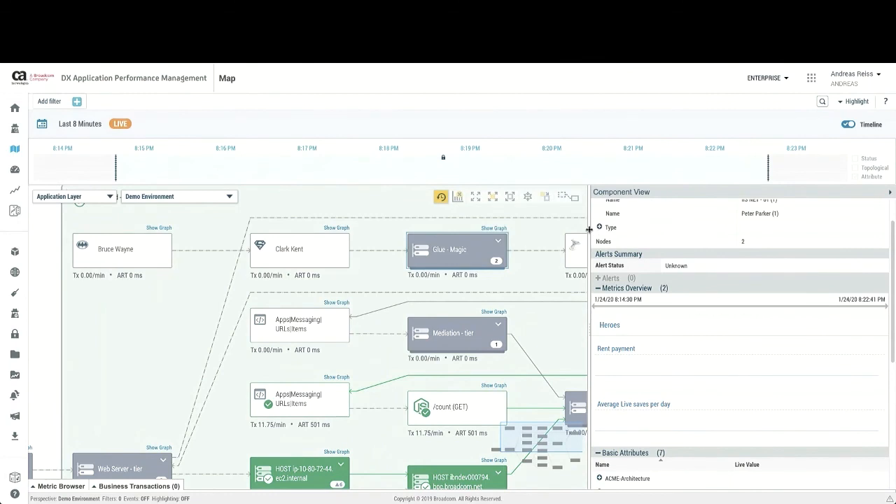
pyautogui.moveTo(589, 229); pyautogui.dragTo(694, 281)
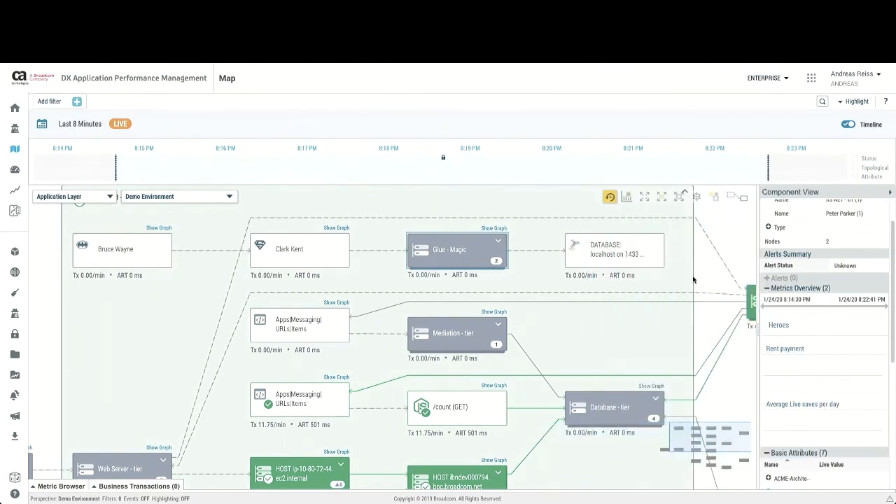
# Expand the WEb - Request Type group and its Distributed - Environment subgroup to examine their members, and collapse them again
pyautogui.scroll(-5, 678, 282)
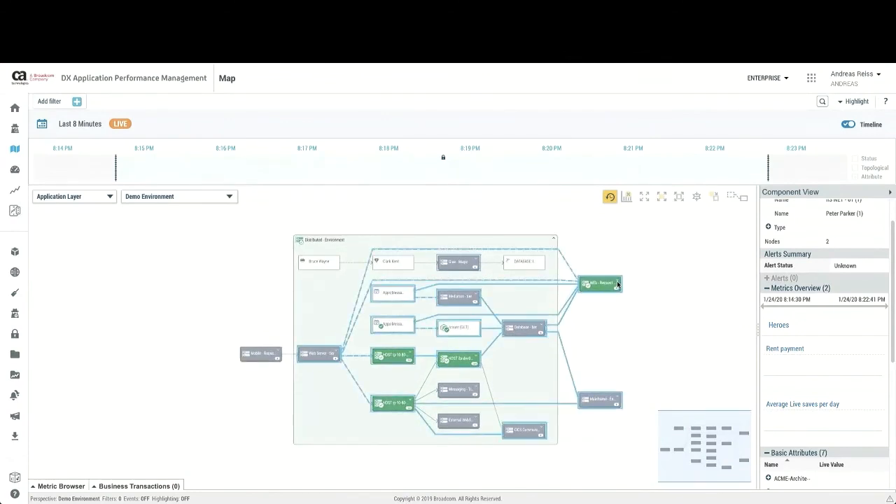
pyautogui.click(617, 282)
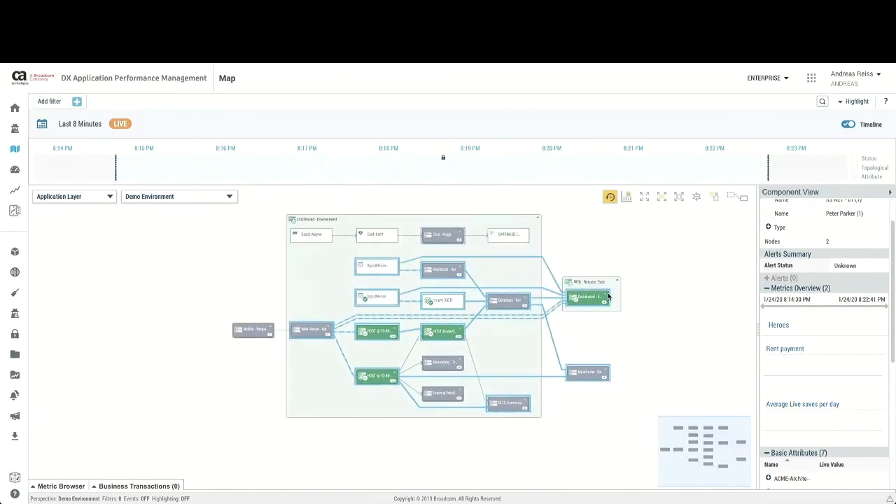
pyautogui.click(605, 299)
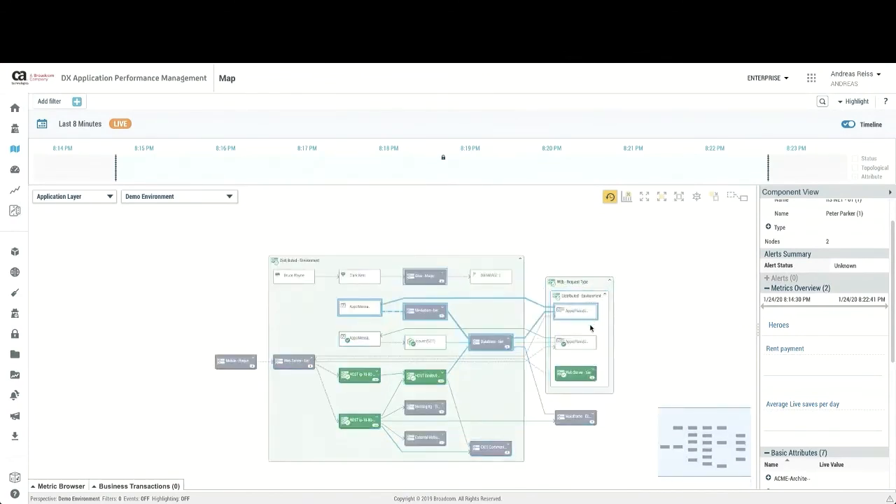
pyautogui.scroll(3, 584, 325)
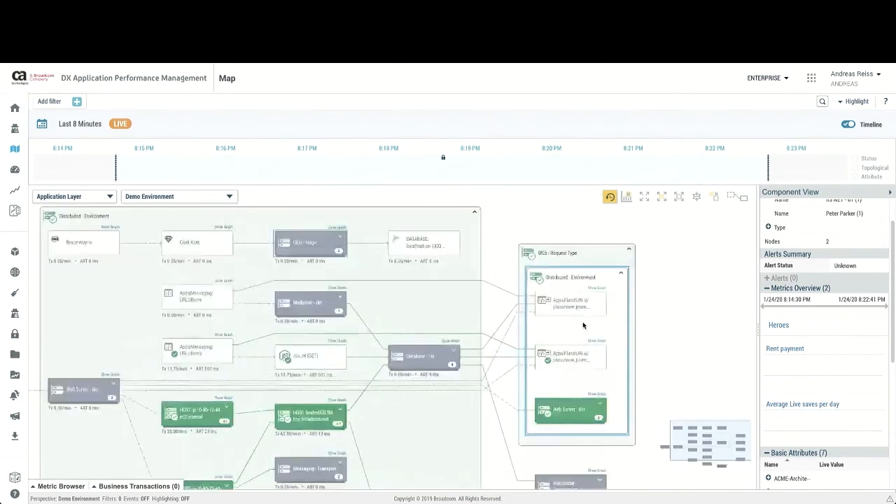
pyautogui.click(623, 274)
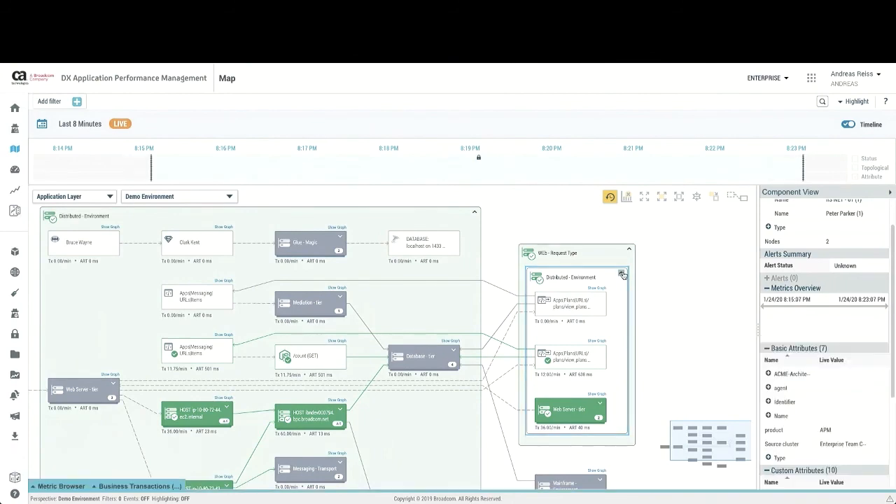
pyautogui.click(642, 249)
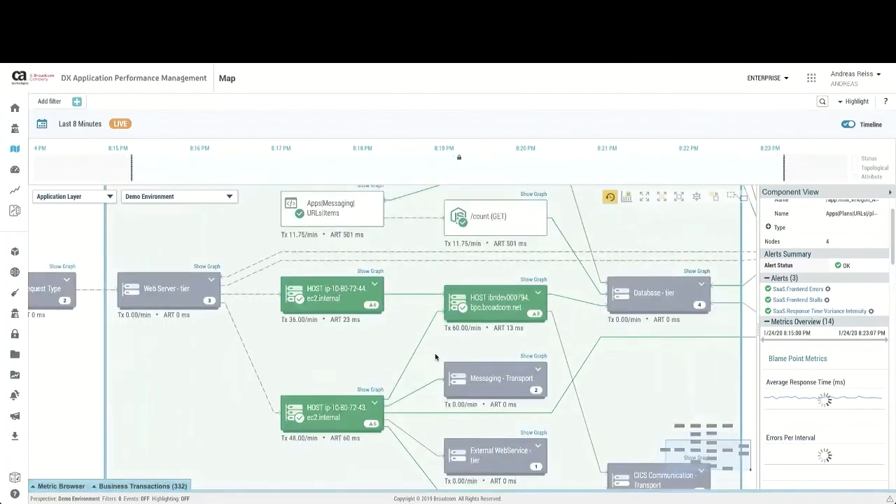
# Edit the Demo Environment perspective, setting the second grouping level to APPLICATION: tier and removing the sixth and seventh levels
pyautogui.scroll(-1, 435, 357)
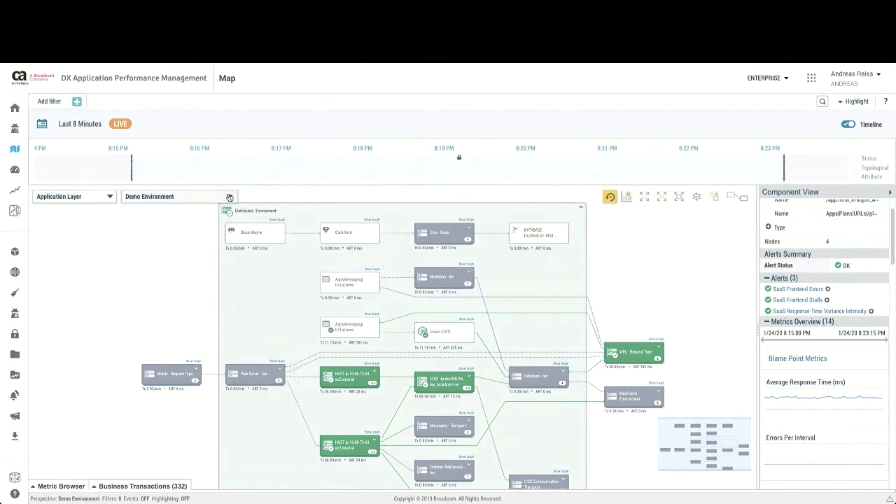
pyautogui.click(229, 197)
pyautogui.moveTo(201, 216)
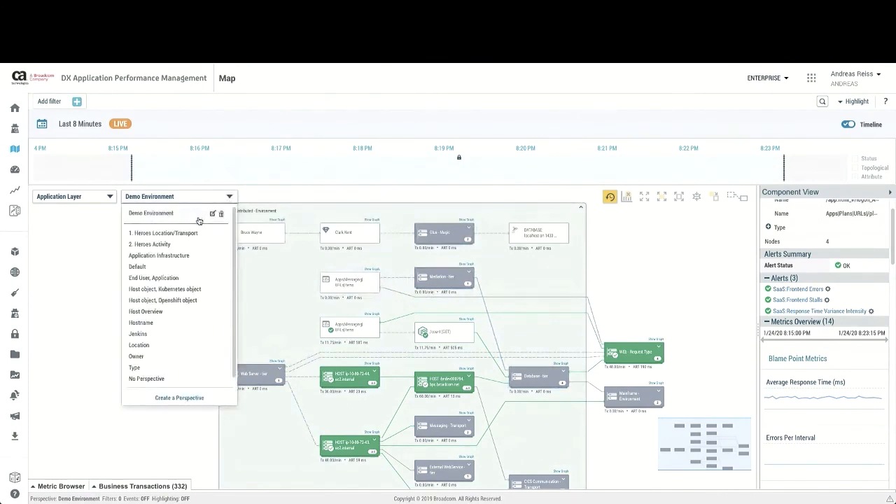
pyautogui.click(213, 216)
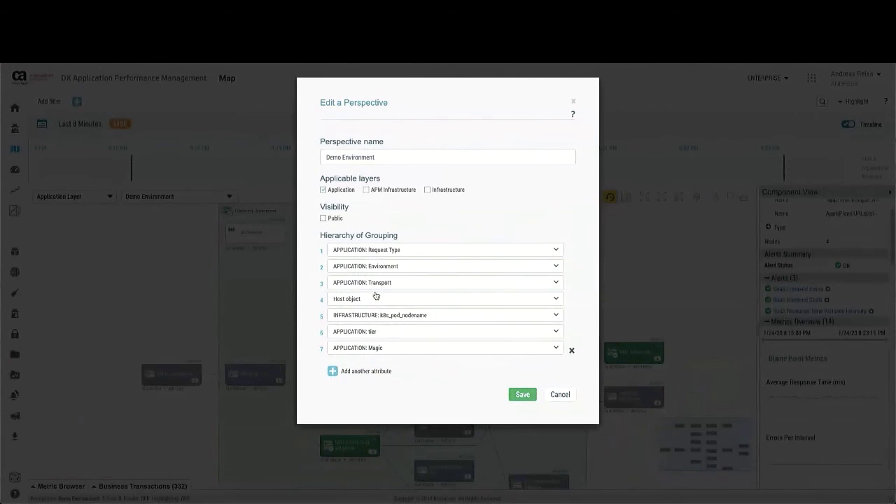
pyautogui.click(376, 269)
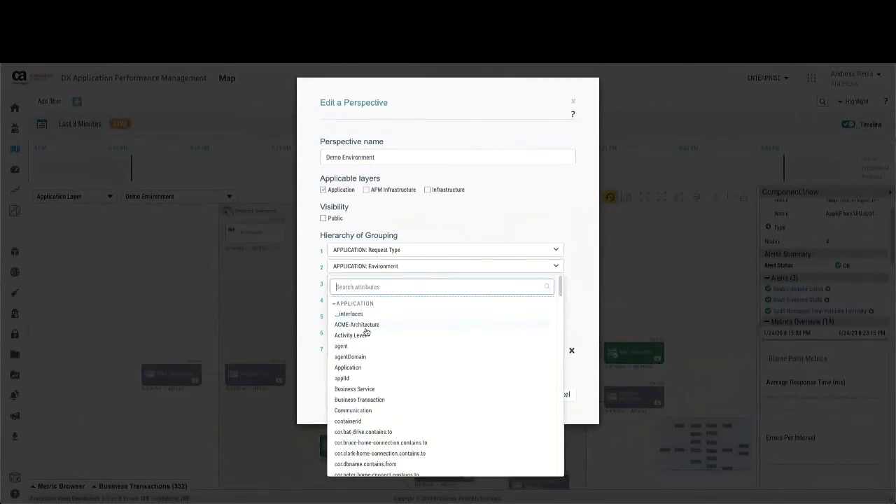
pyautogui.scroll(-1, 365, 332)
pyautogui.scroll(-10, 365, 332)
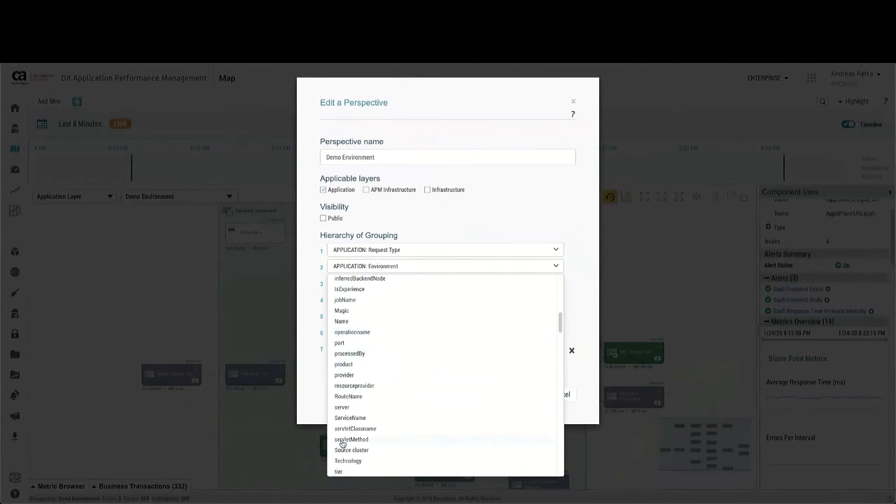
pyautogui.click(342, 472)
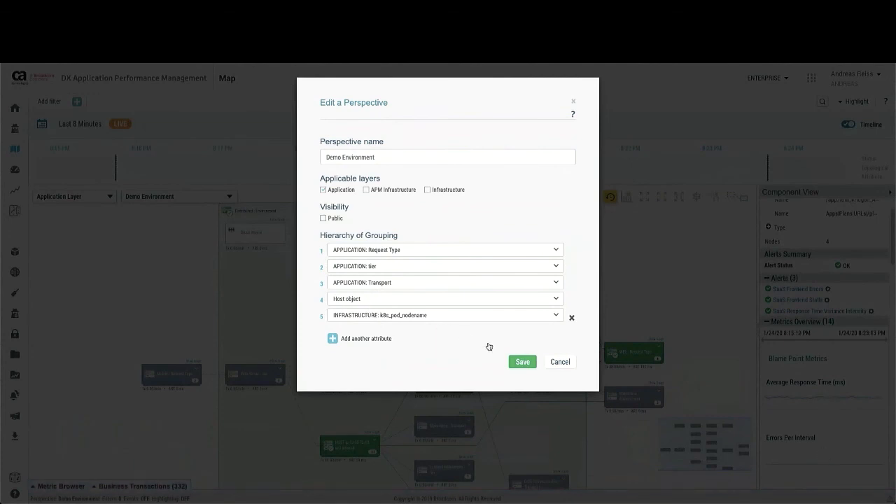
# Add APPLICATION: Environment as the sixth grouping level of the Demo Environment perspective and save it
pyautogui.click(334, 339)
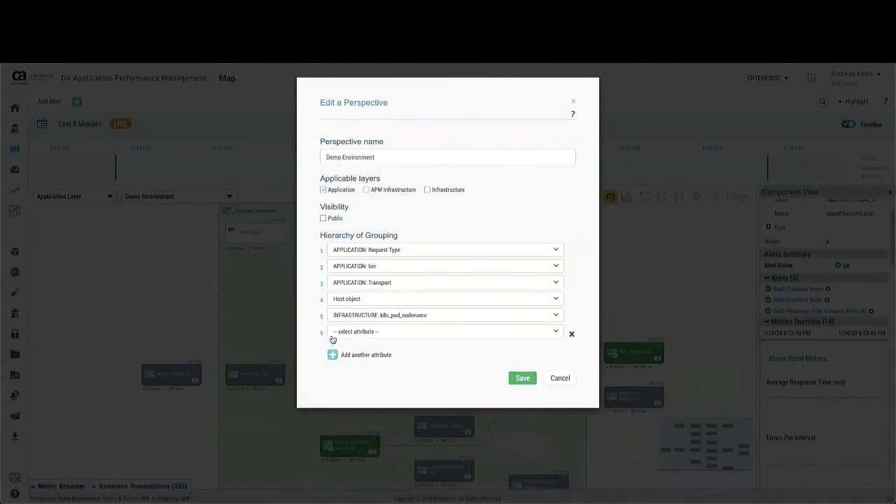
pyautogui.click(353, 333)
pyautogui.scroll(-1, 380, 366)
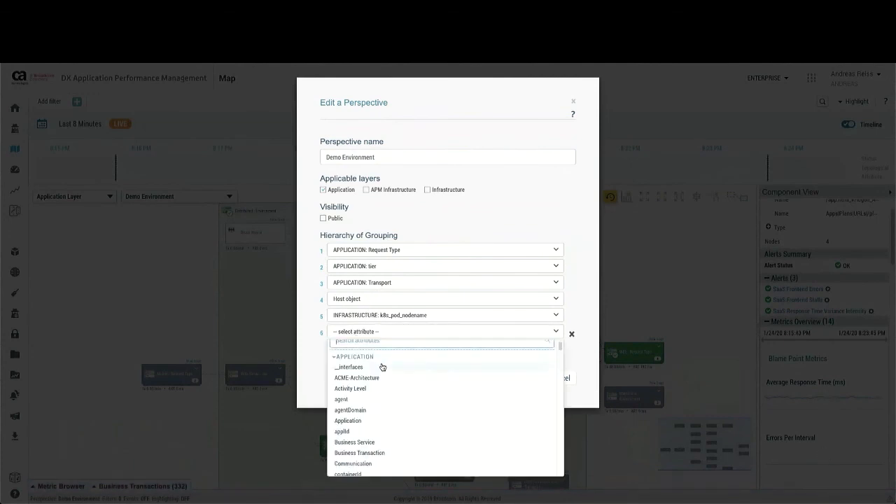
pyautogui.scroll(-5, 383, 370)
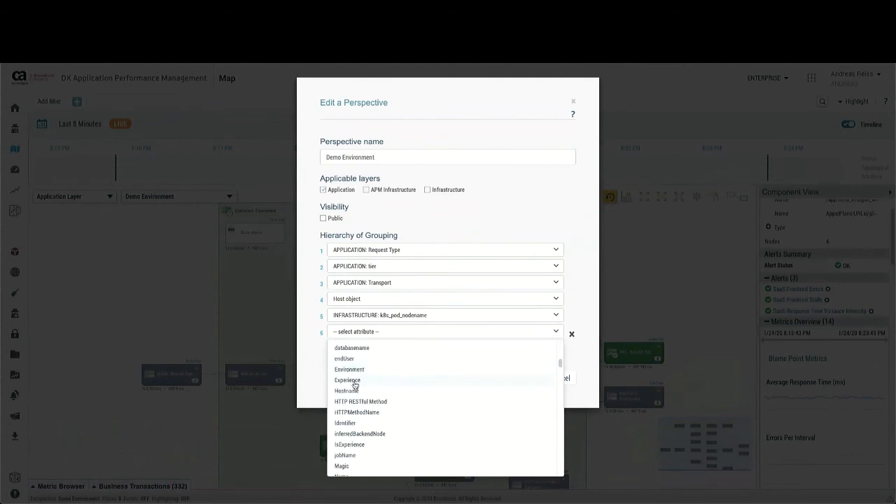
pyautogui.click(375, 371)
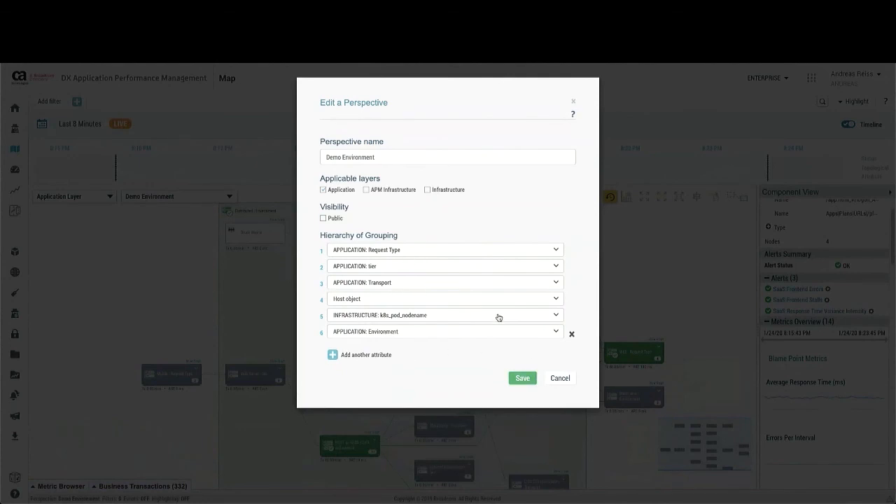
pyautogui.click(524, 378)
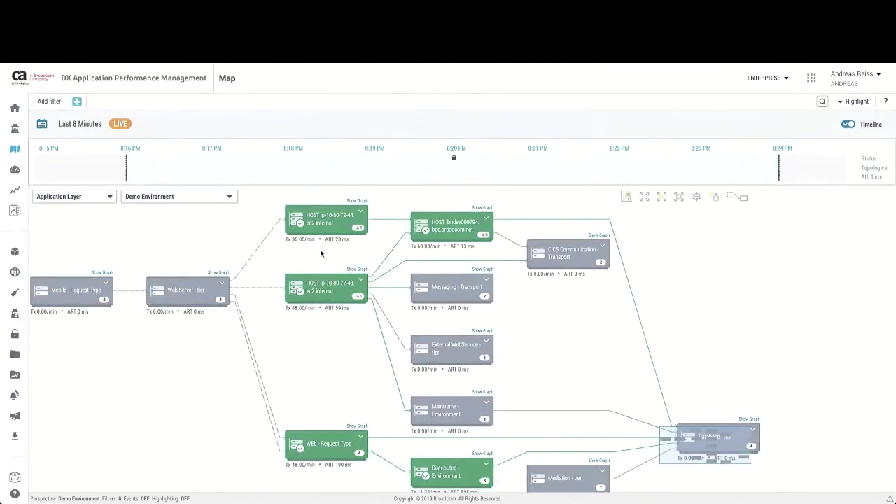
# Check the Mobile - Request Type and Web Server - tier groups and expand HOST ip-10-80-72-44.ec2.internal down to its Distributed - Environment group
pyautogui.click(92, 295)
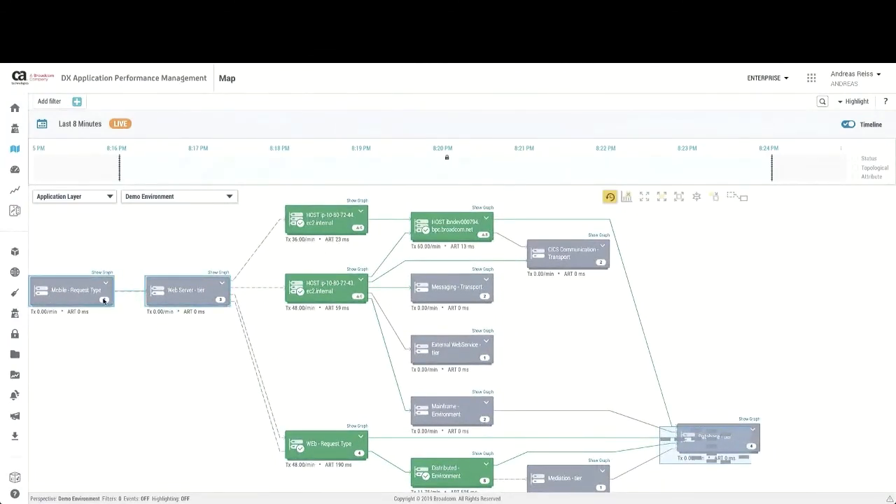
pyautogui.click(158, 289)
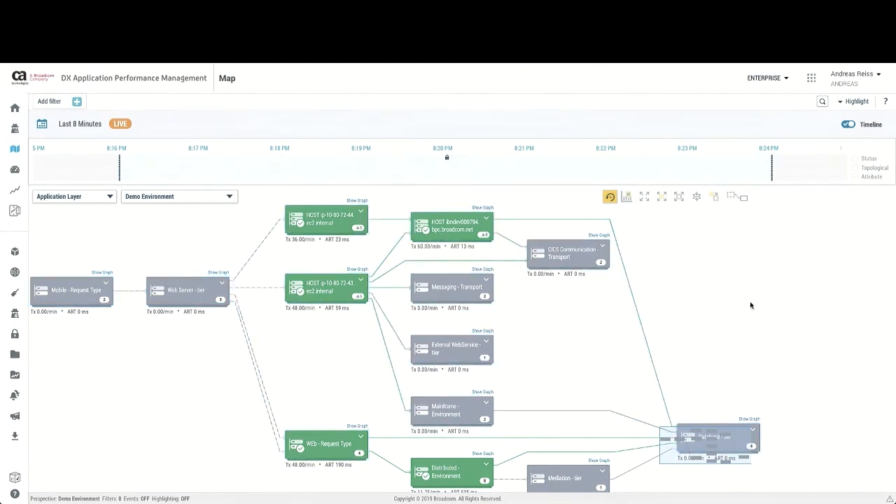
pyautogui.click(360, 211)
pyautogui.click(336, 240)
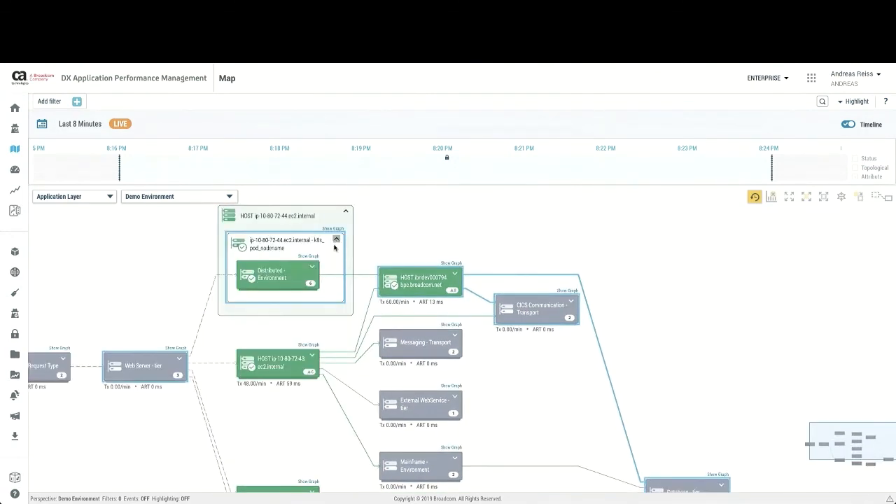
# Expand HOST ibndev000794.bpc.broadcom.net and its Distributed - Environment group to examine the services, and collapse the inner group again
pyautogui.click(455, 274)
pyautogui.click(430, 301)
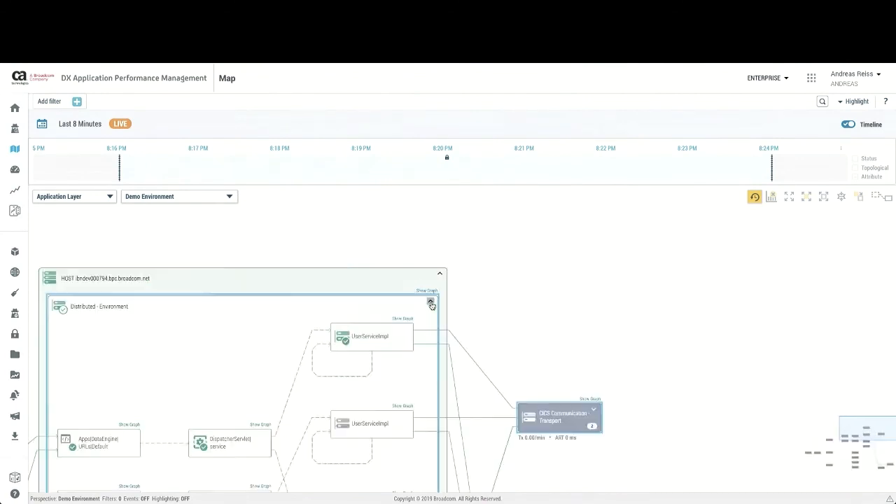
pyautogui.click(430, 302)
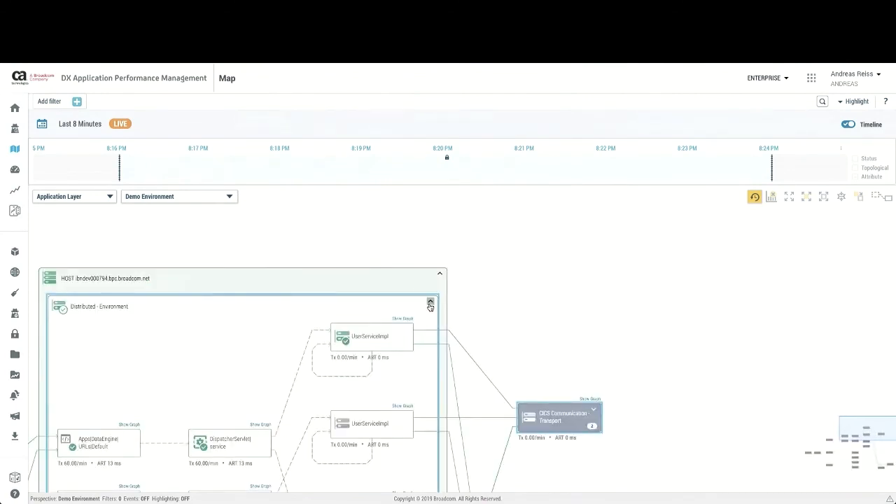
pyautogui.click(319, 331)
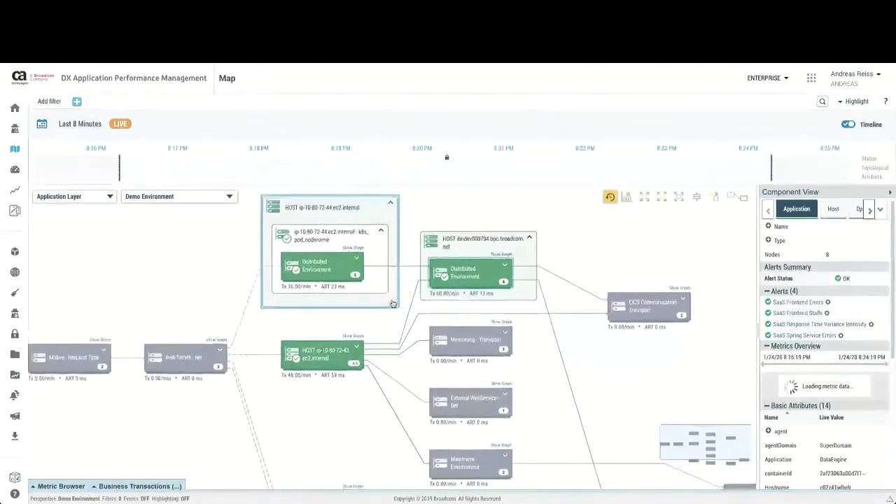
# Expand HOST ip-10-80-72-43.ec2.internal and its k8s_pod_nodename group down to the Distributed - Environment level
pyautogui.click(362, 358)
pyautogui.click(361, 356)
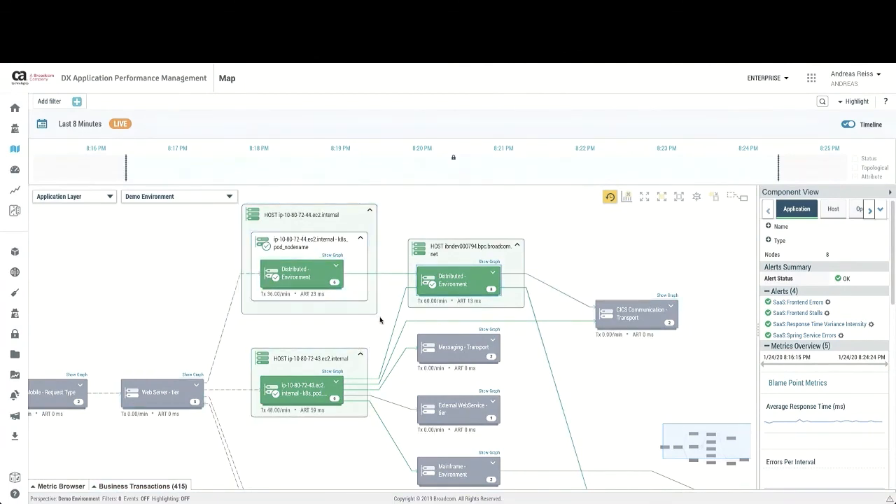
pyautogui.doubleClick(334, 380)
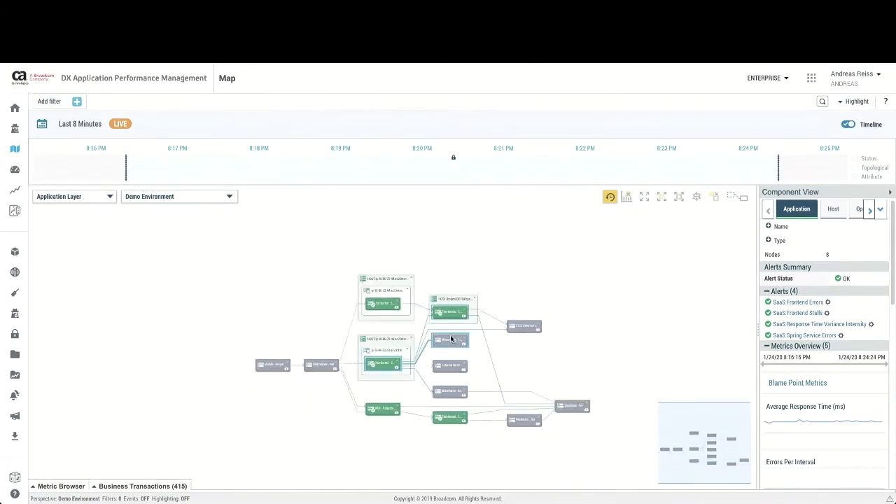
# Expand the Distributed - Environment group inside HOST ip-10-80-72-44.ec2.internal to examine its services, and collapse it again
pyautogui.scroll(2, 449, 334)
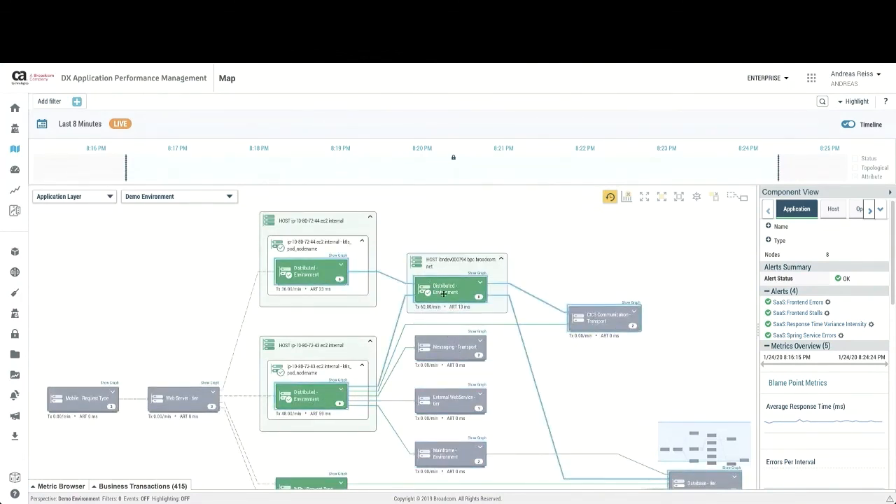
pyautogui.doubleClick(350, 277)
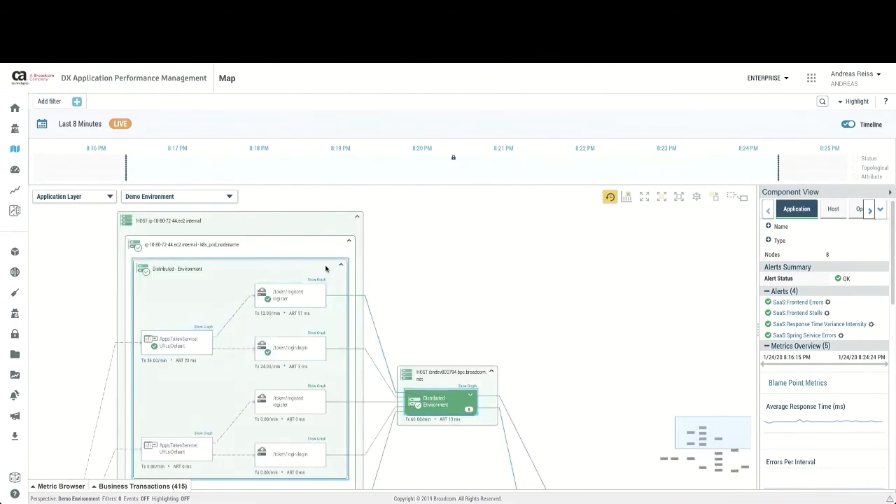
pyautogui.click(341, 264)
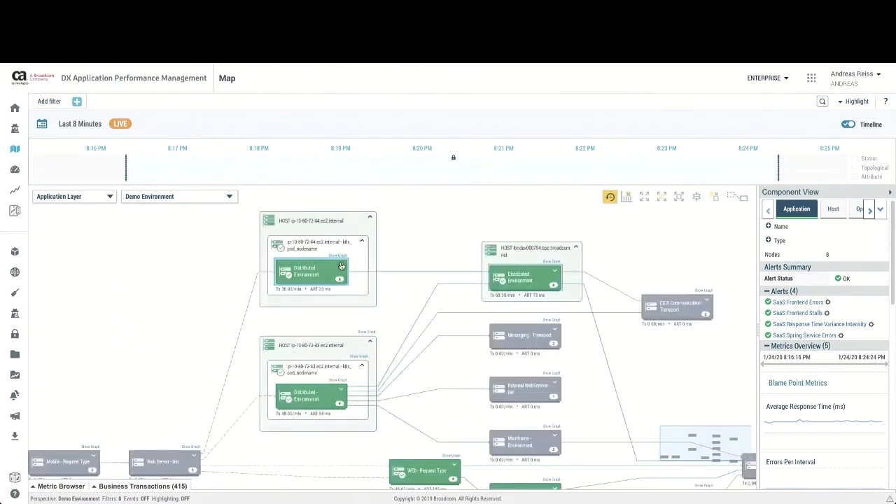
# Expand the Distributed - Environment group inside HOST ip-10-80-72-43.ec2.internal to examine its services, and collapse it again
pyautogui.doubleClick(344, 394)
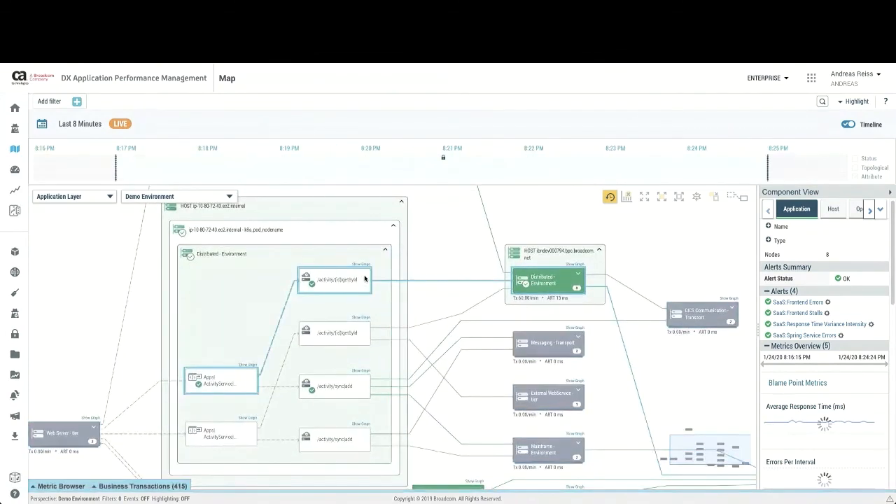
pyautogui.click(385, 252)
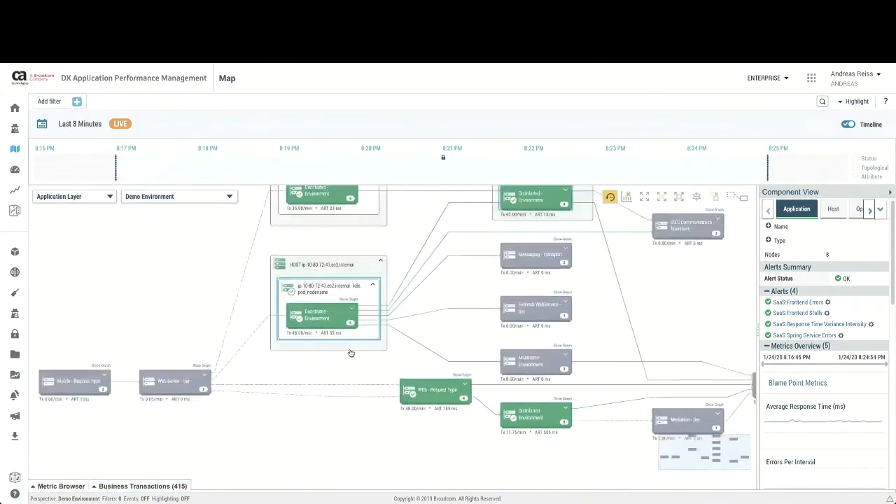
# Collapse HOST ip-10-80-72-43.ec2.internal and HOST ip-10-80-72-44.ec2.internal into single host nodes on the map
pyautogui.click(361, 292)
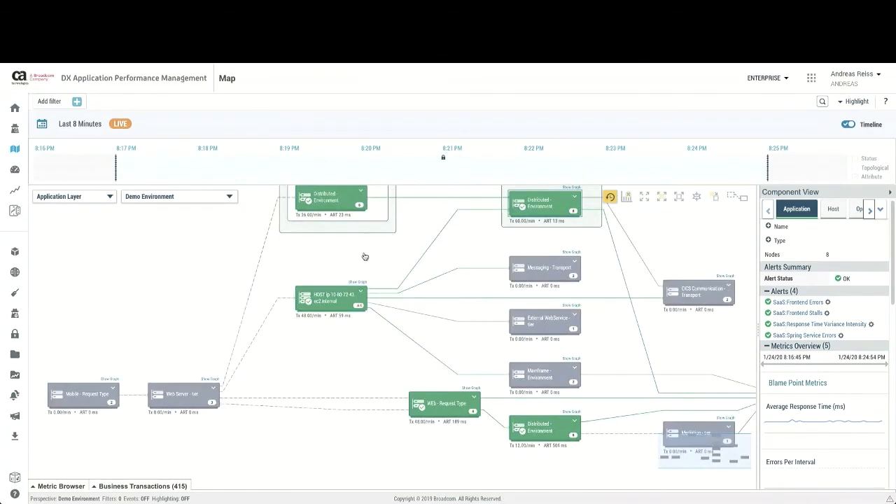
pyautogui.moveTo(366, 256); pyautogui.dragTo(317, 349)
pyautogui.click(343, 236)
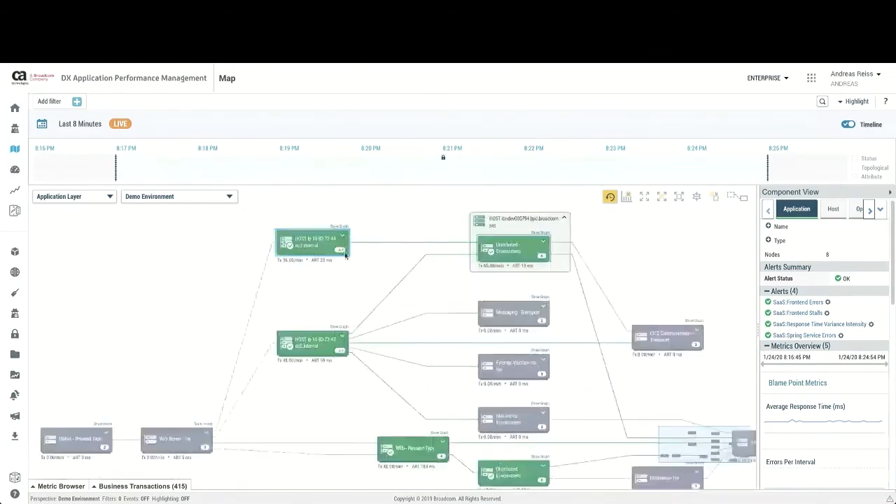
pyautogui.moveTo(340, 289); pyautogui.dragTo(334, 259)
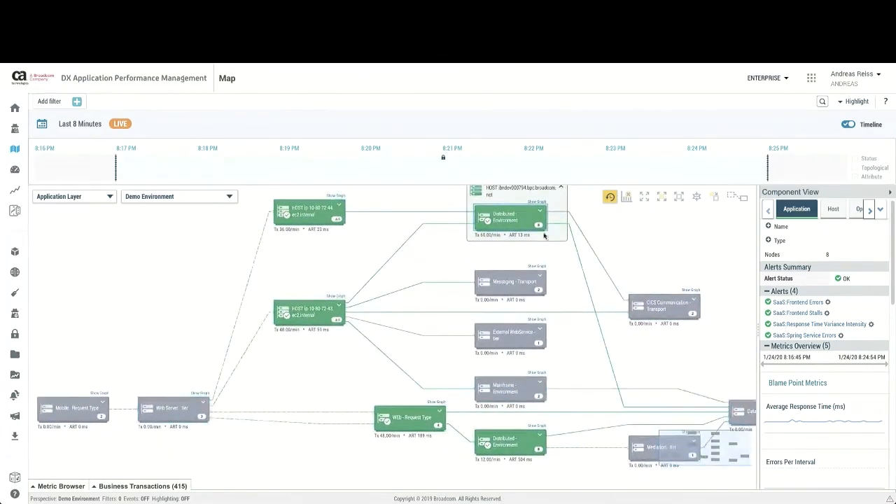
pyautogui.click(188, 199)
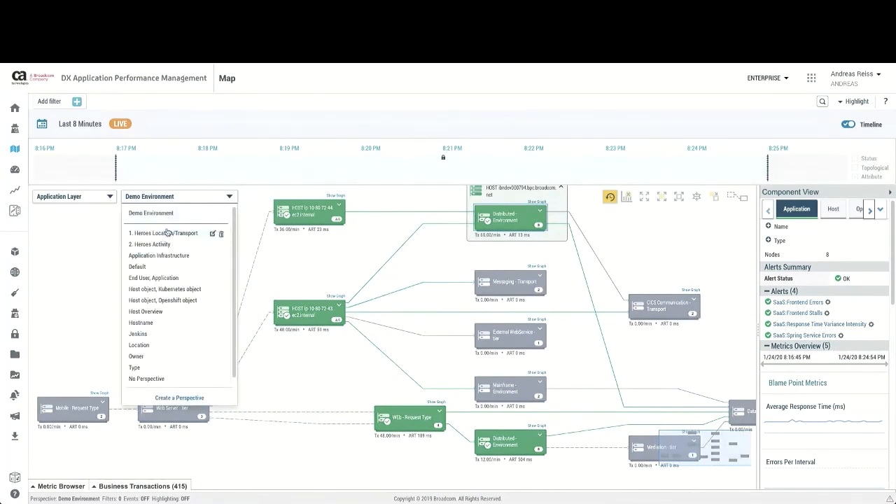
pyautogui.moveTo(467, 264); pyautogui.dragTo(425, 279)
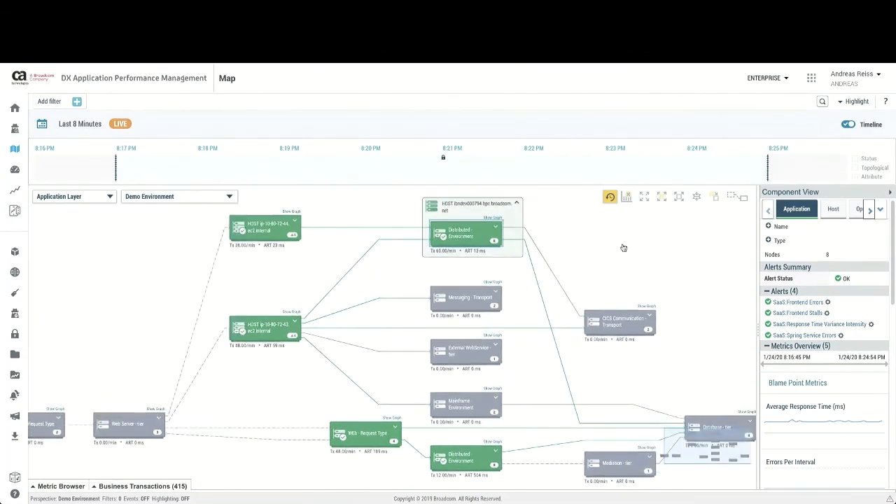